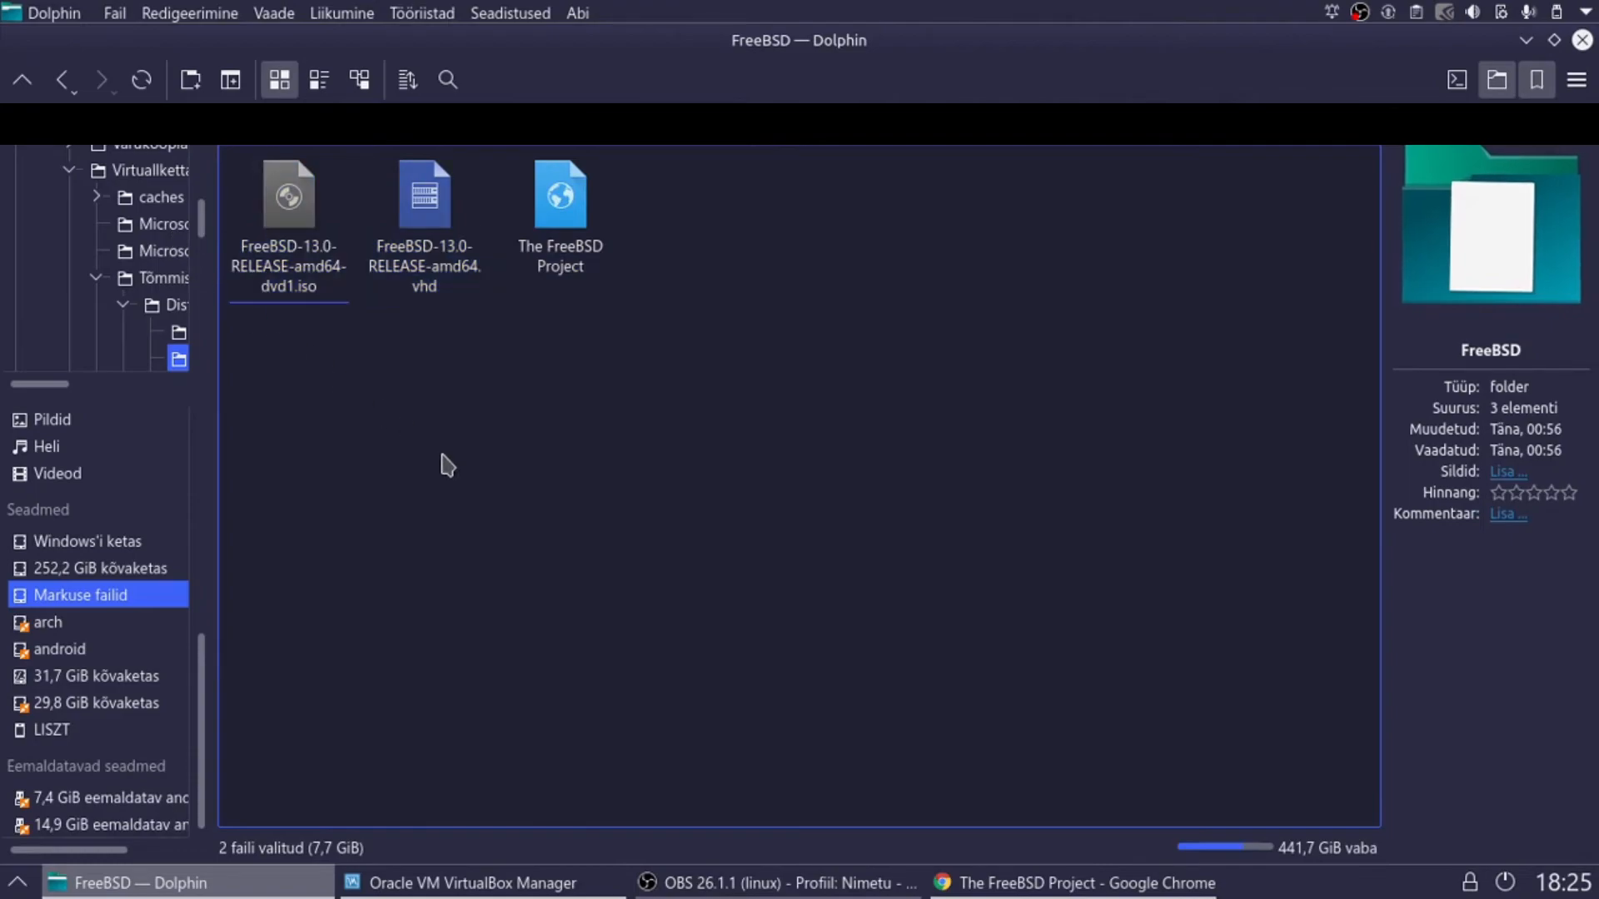
Clear the file selection in Dolphin's FreeBSD folder.
left_click_drag(423, 362, 572, 475)
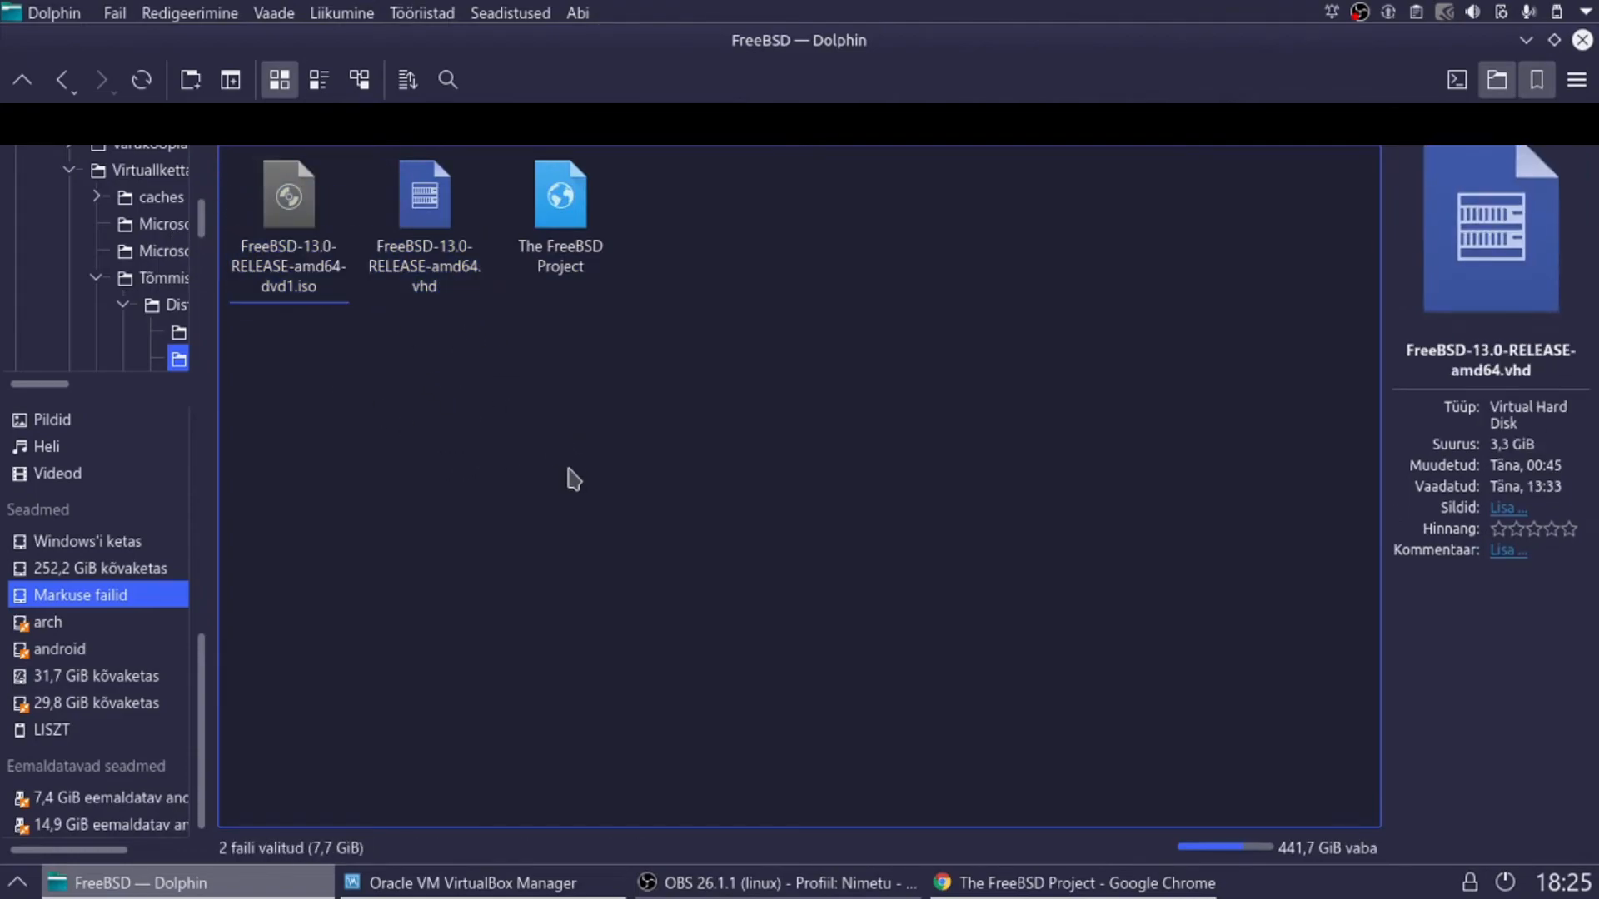
Start a new VM named FreeBSD with 2048 MB memory and a new VDI hard disk.
left_click(460, 886)
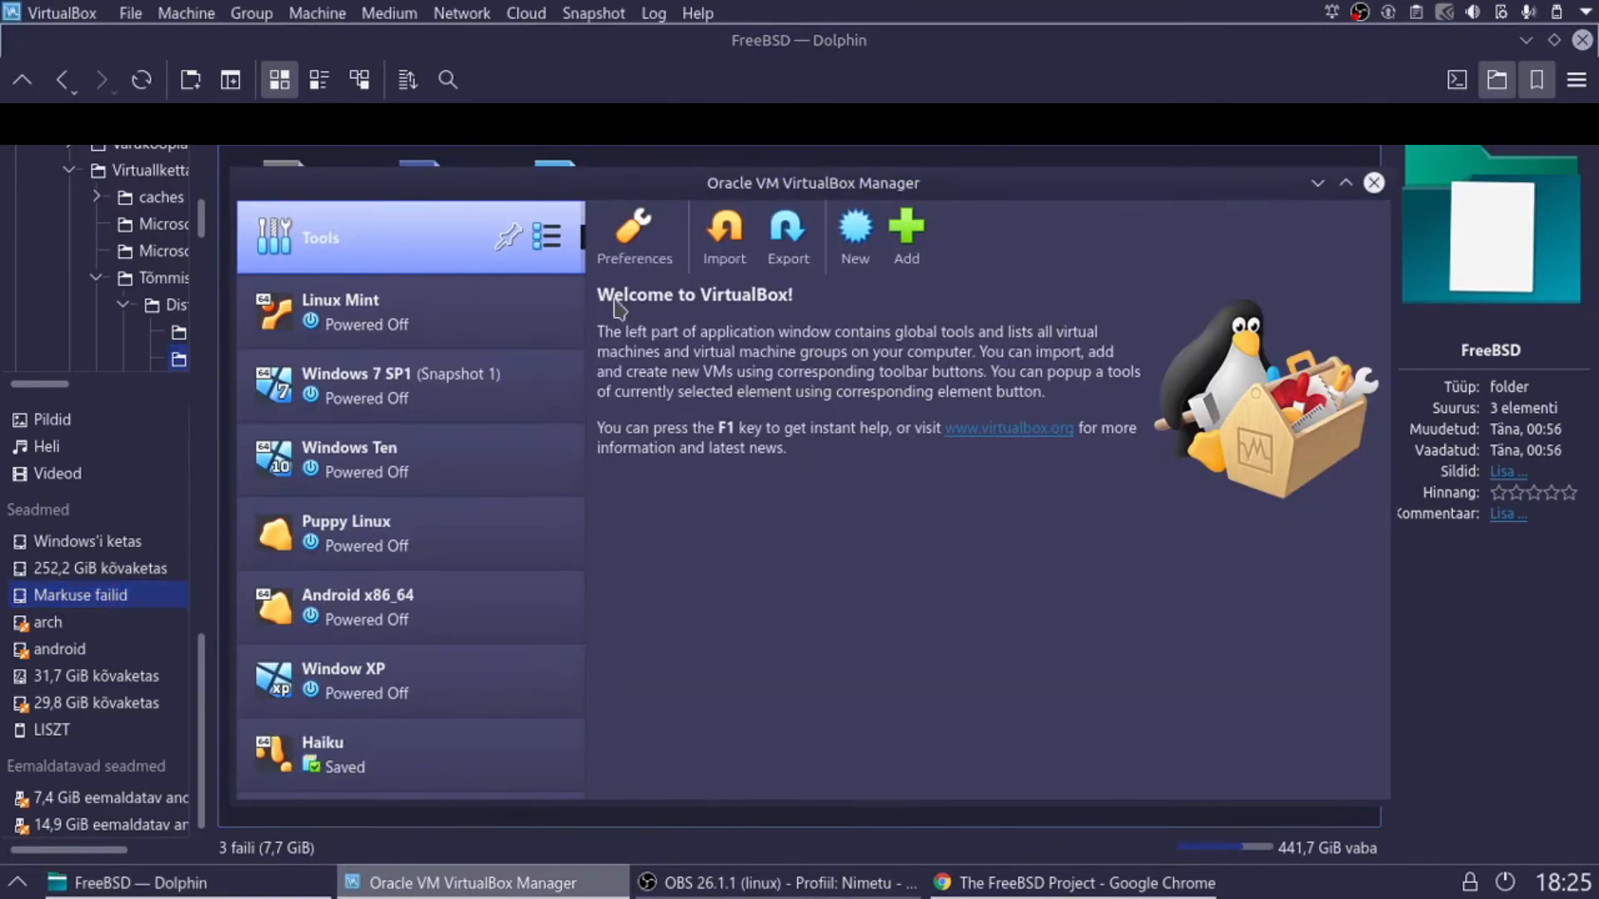
left_click(858, 248)
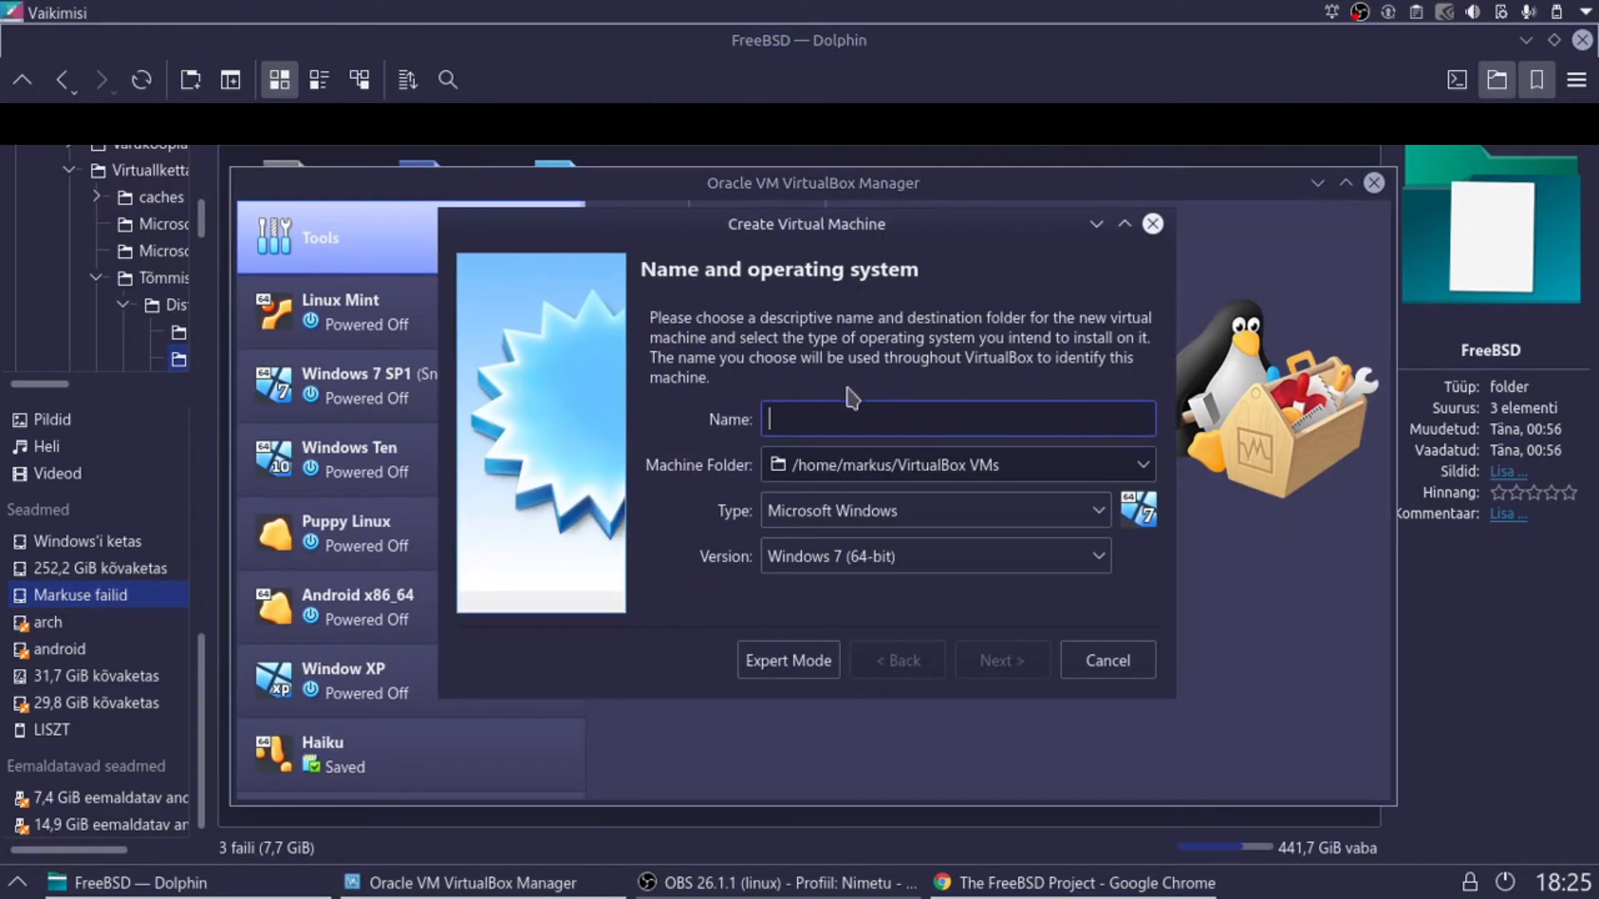
type("FreeBSD")
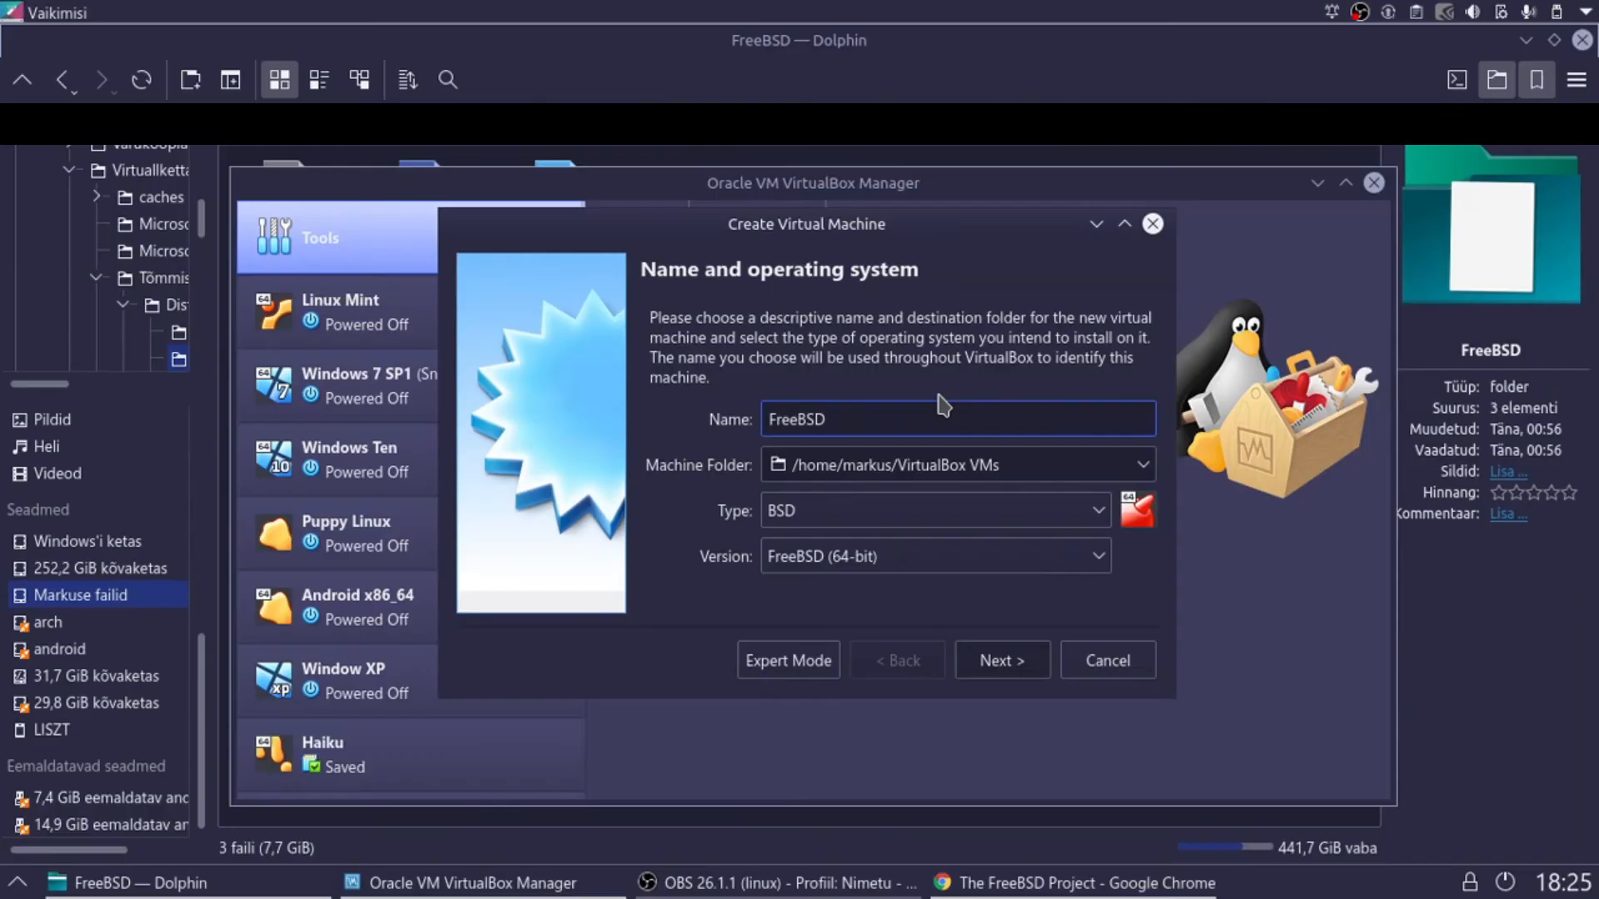
left_click(998, 666)
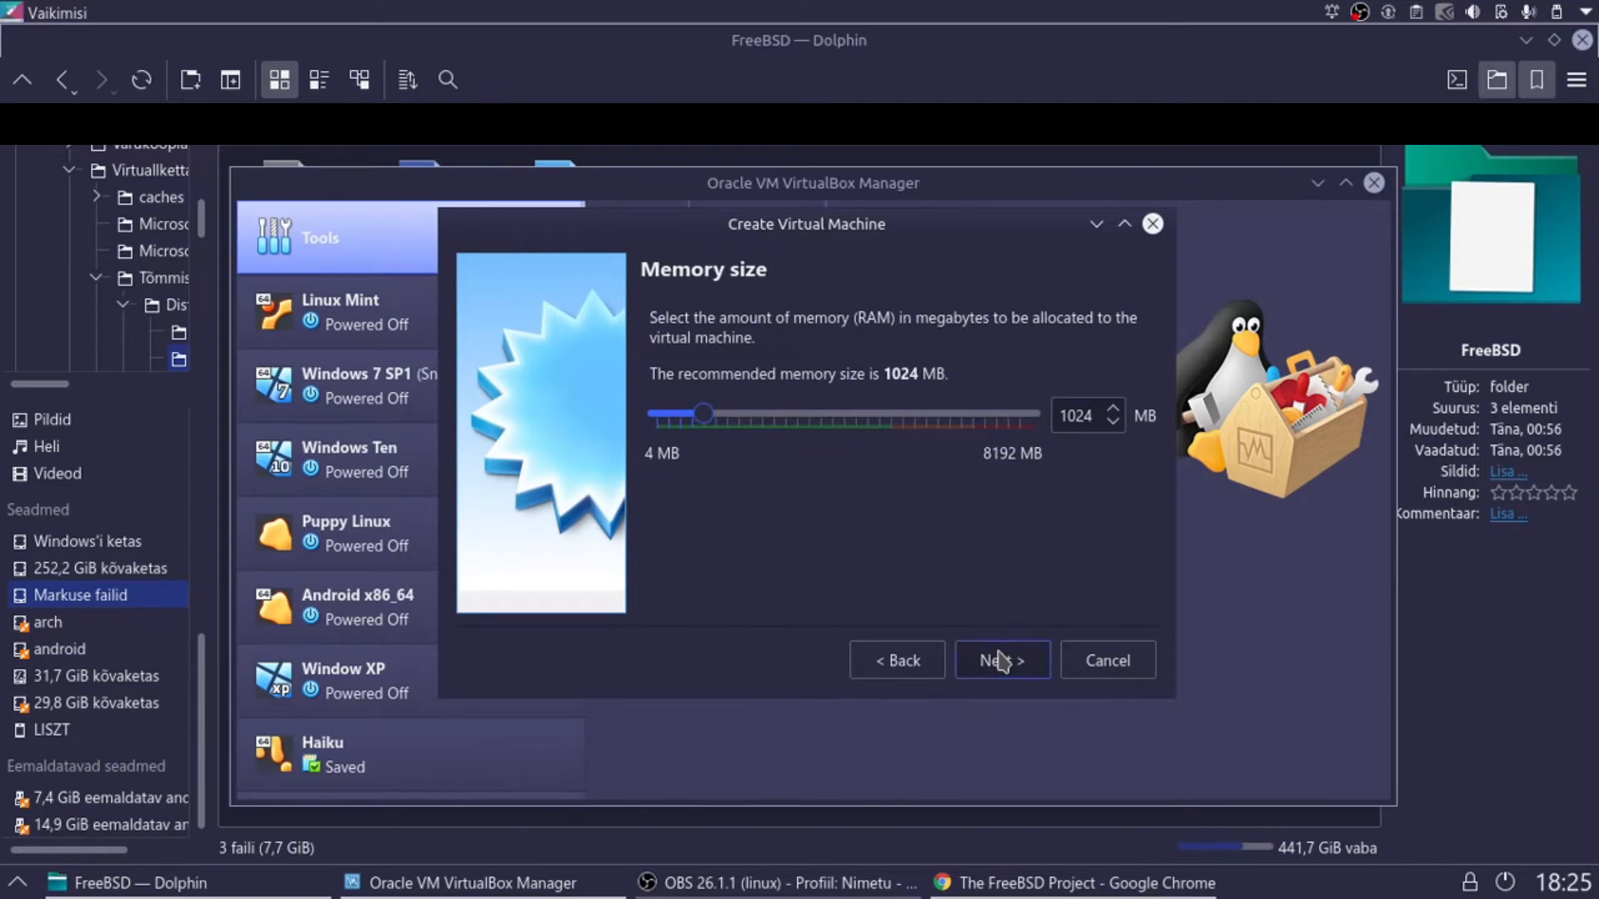
left_click_drag(704, 416, 760, 421)
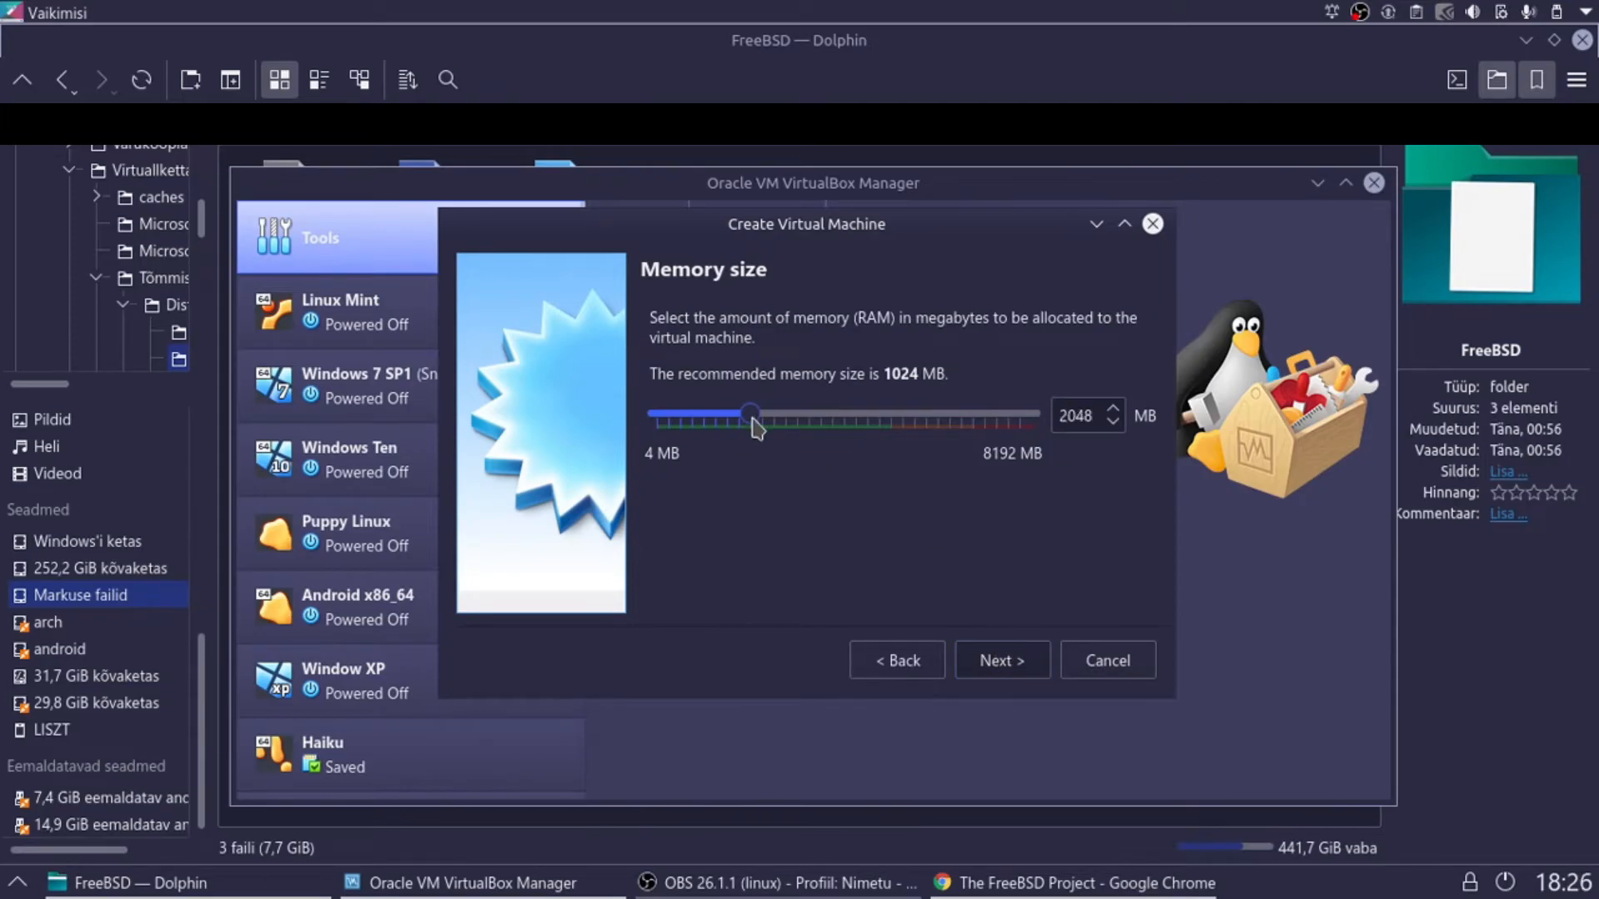
left_click(1002, 660)
left_click(1002, 661)
left_click(1001, 678)
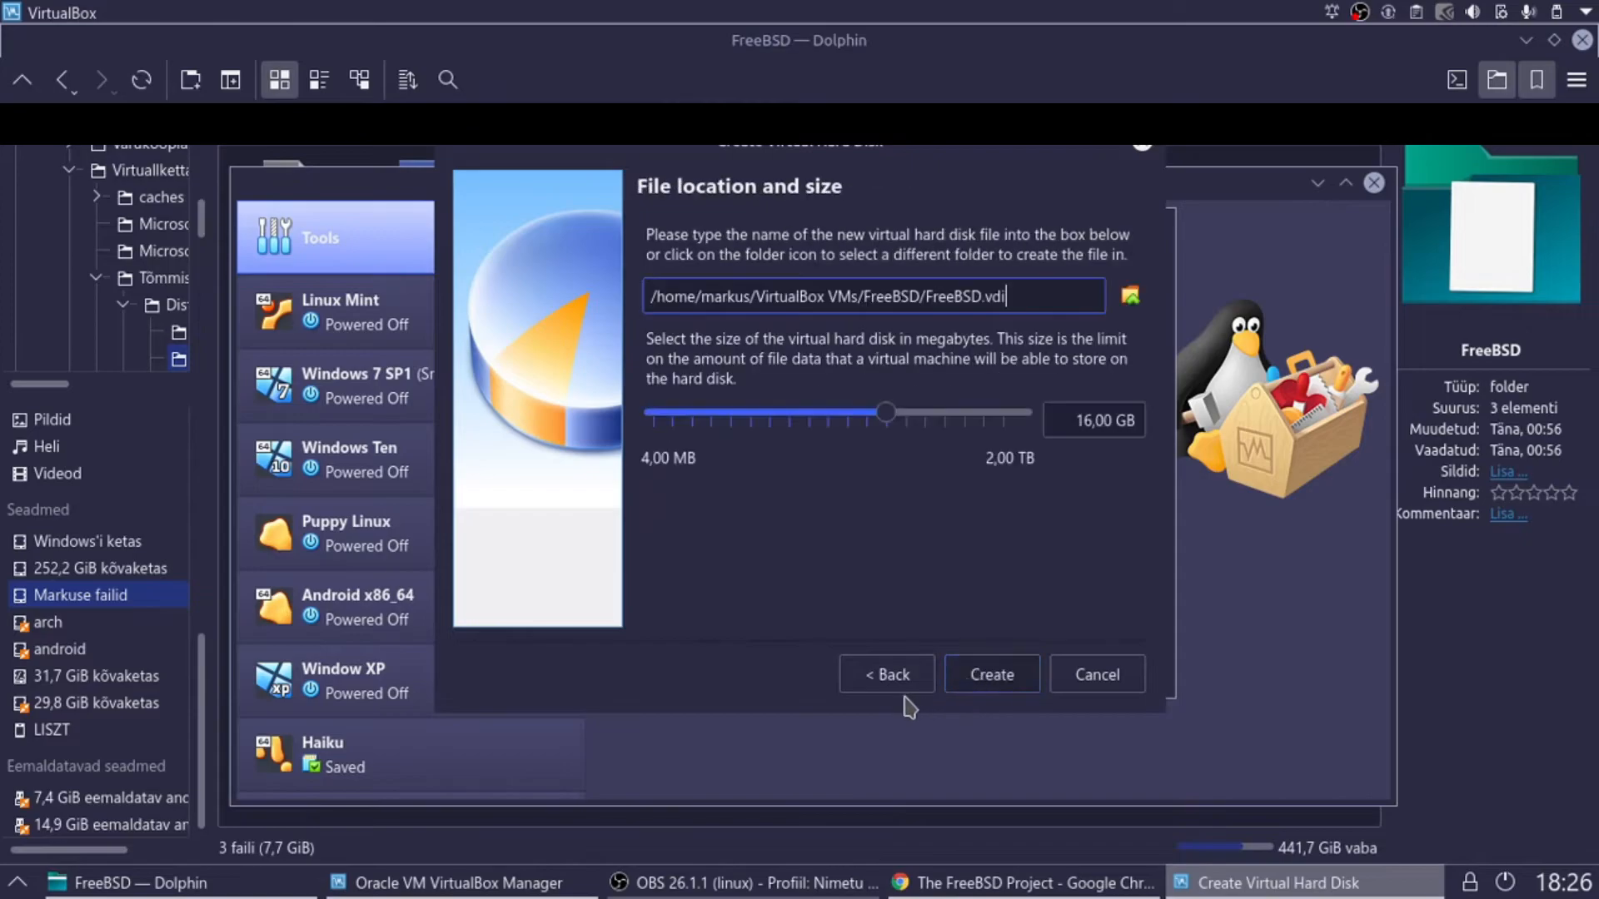
Store FreeBSD.vdi in the data drive's folder and create the disk and machine.
type("3")
left_click(1133, 296)
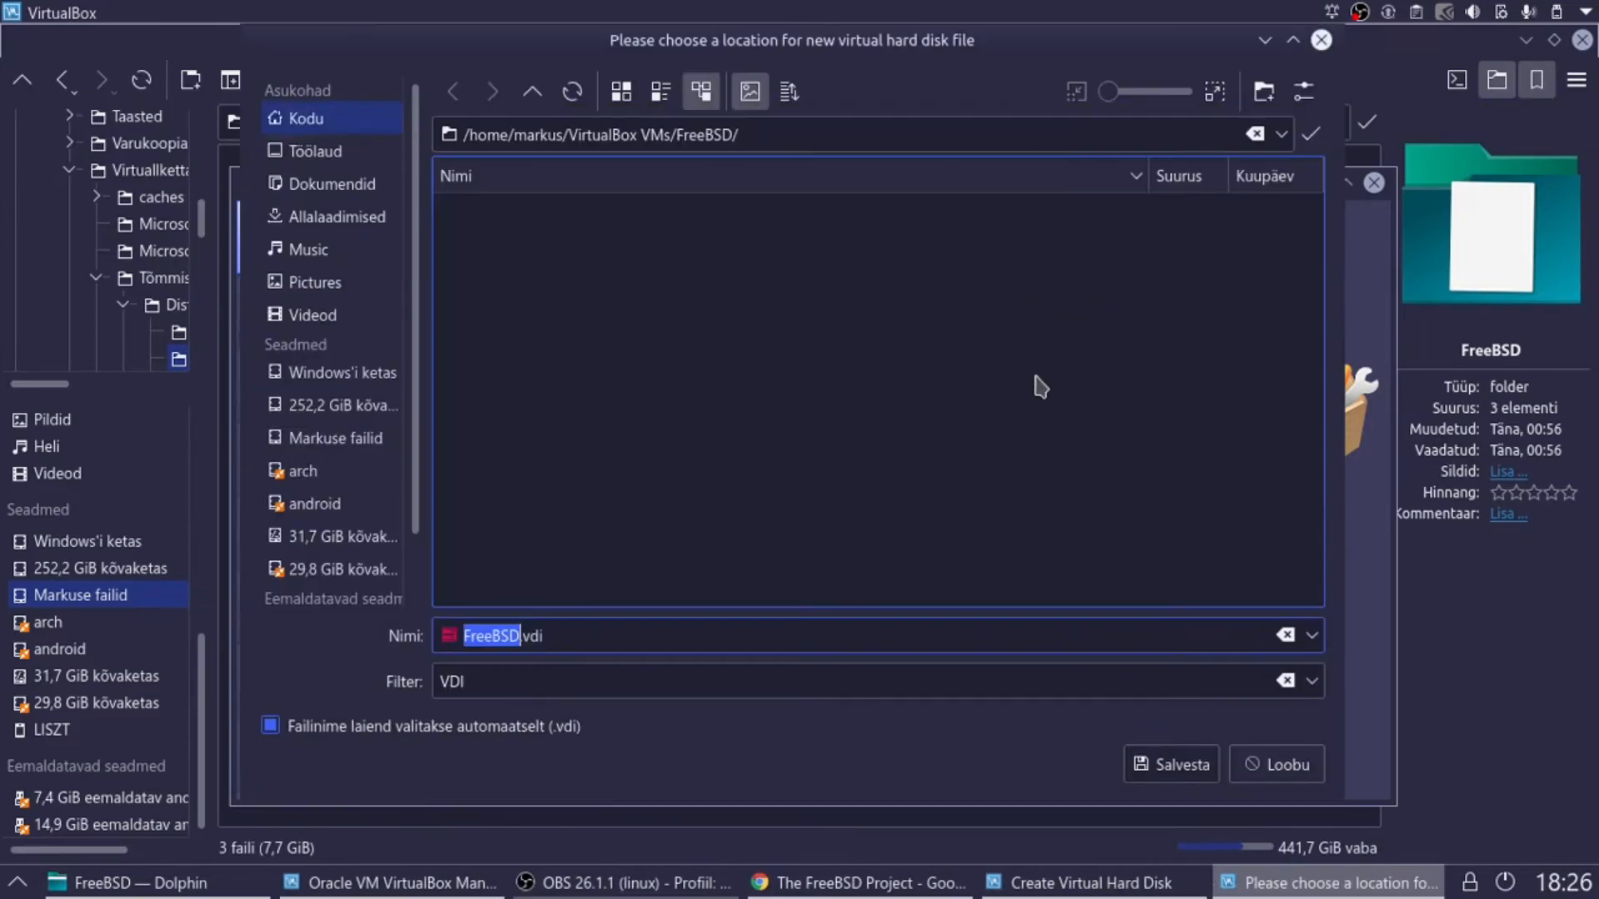
left_click(533, 91)
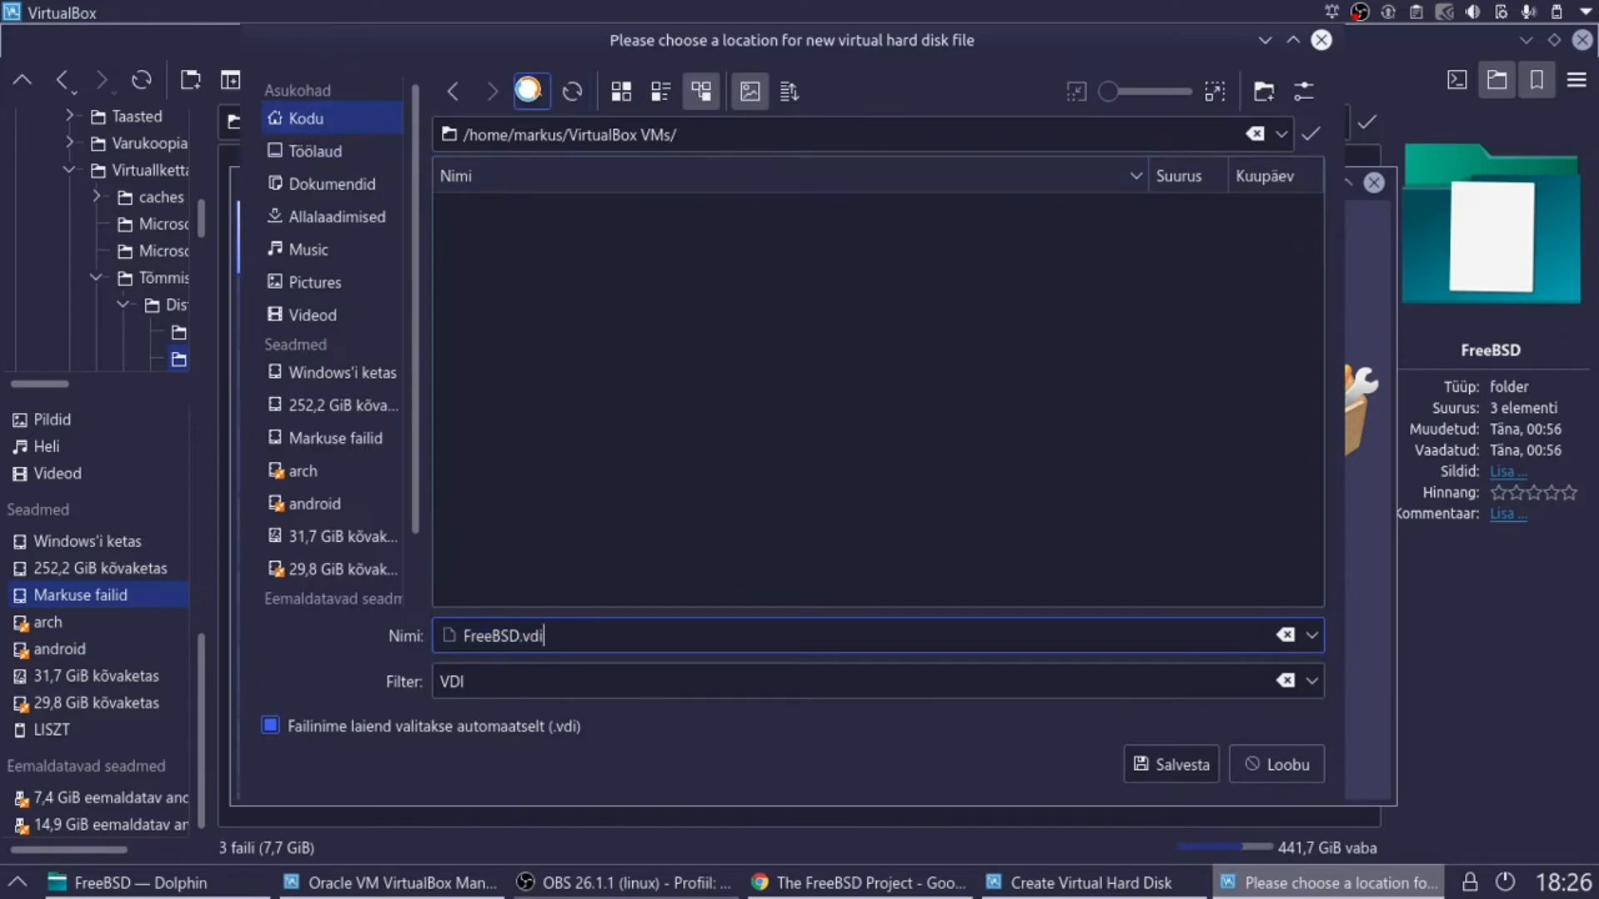
left_click(533, 91)
left_click(533, 91)
double_click(542, 329)
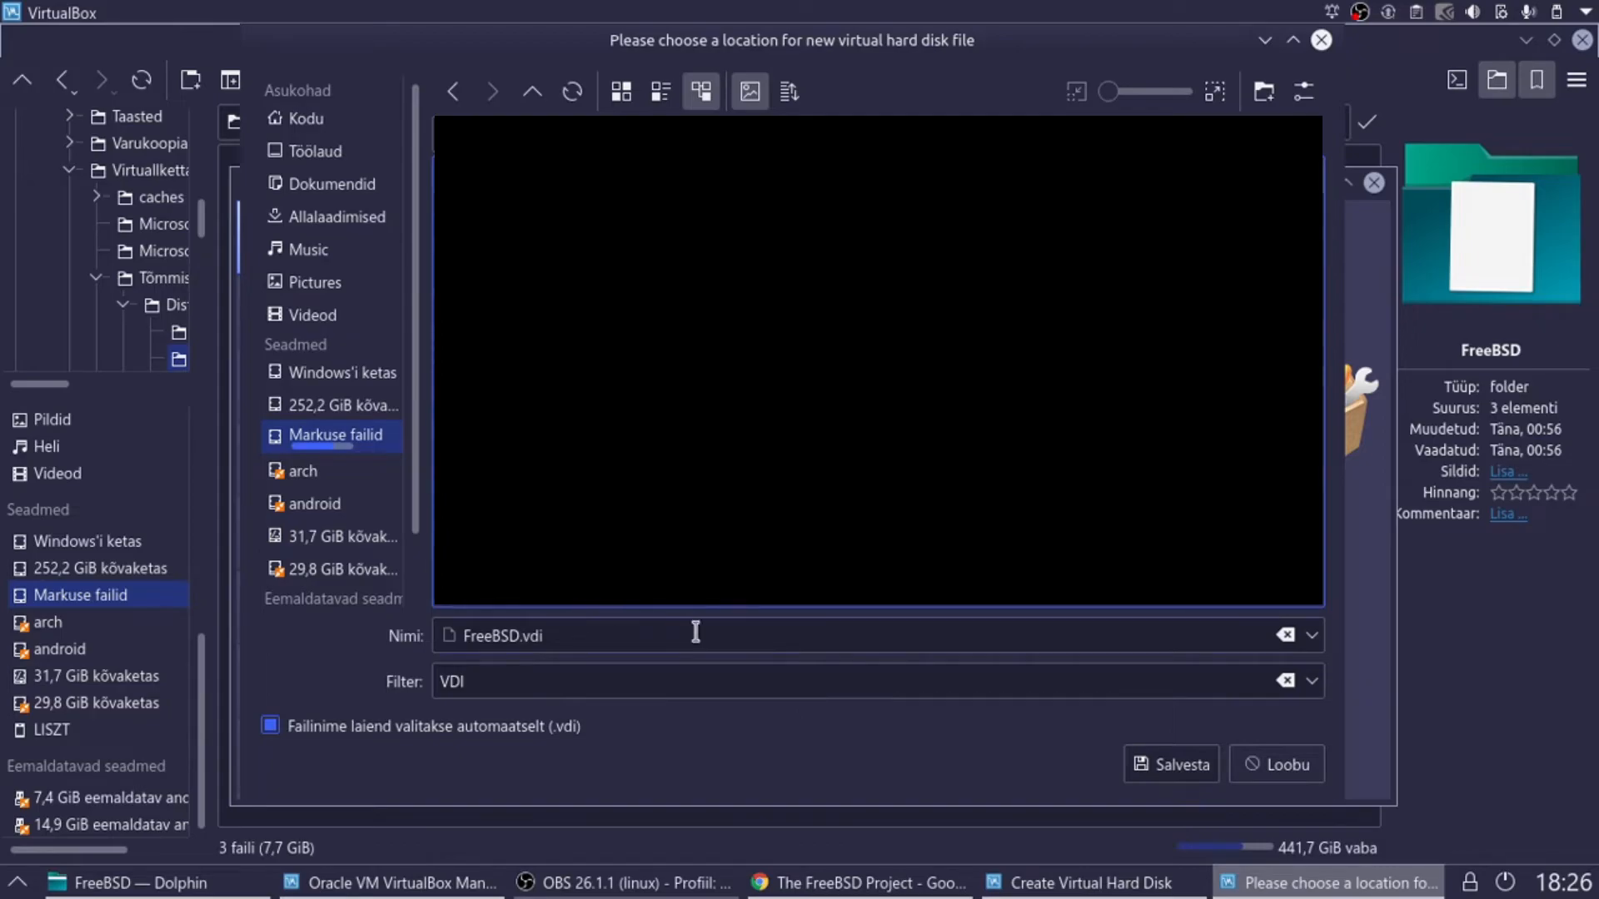
left_click(1171, 766)
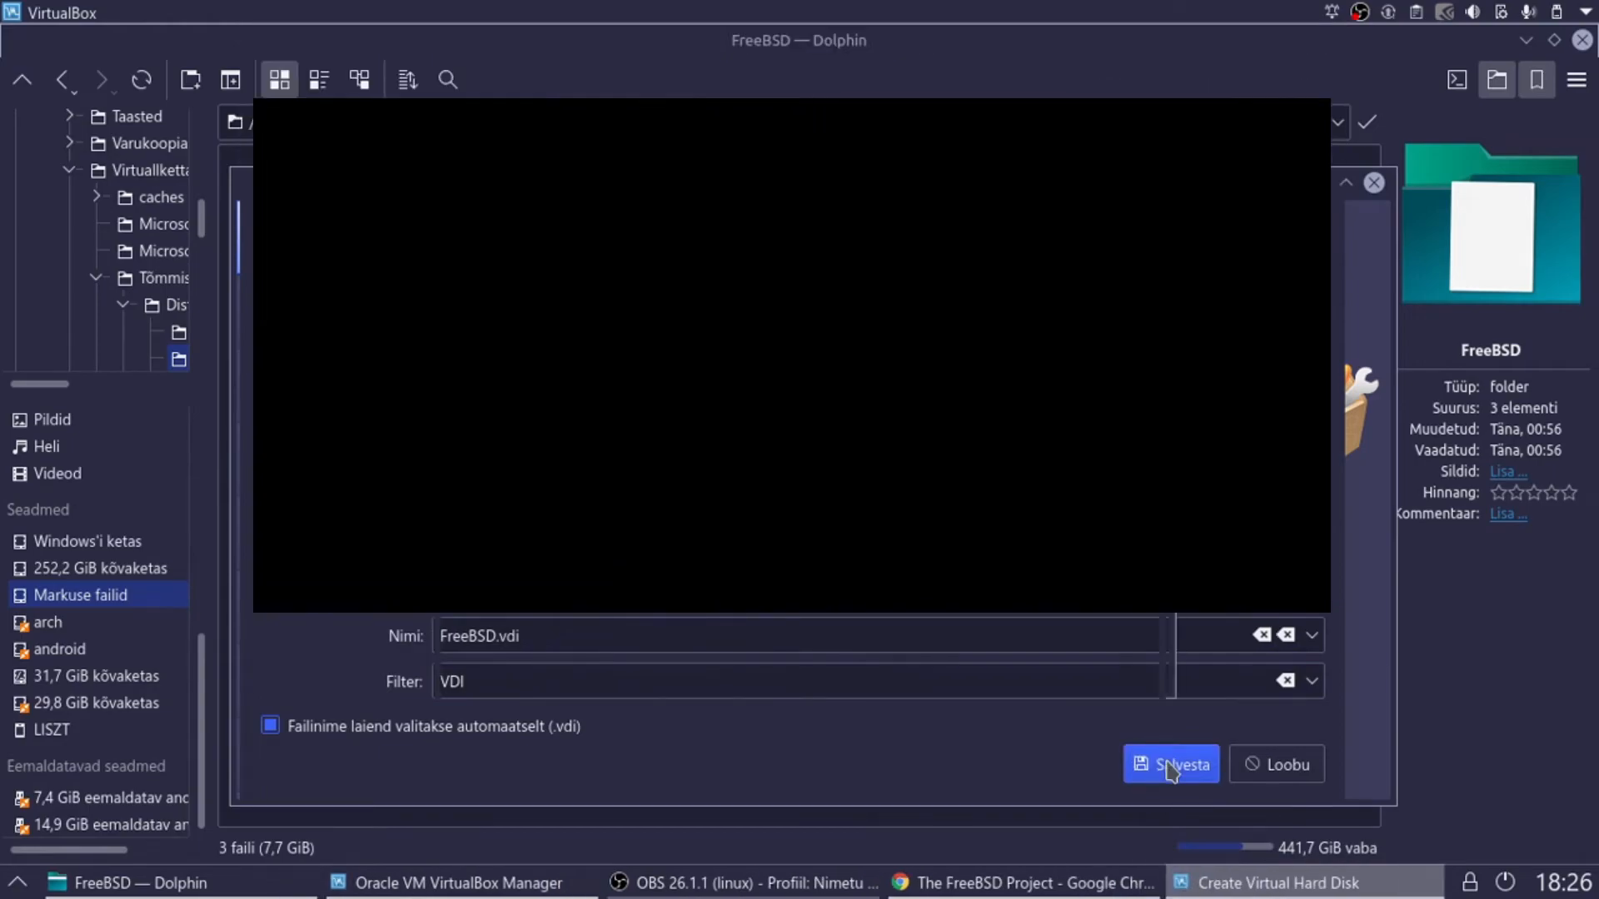
left_click(950, 691)
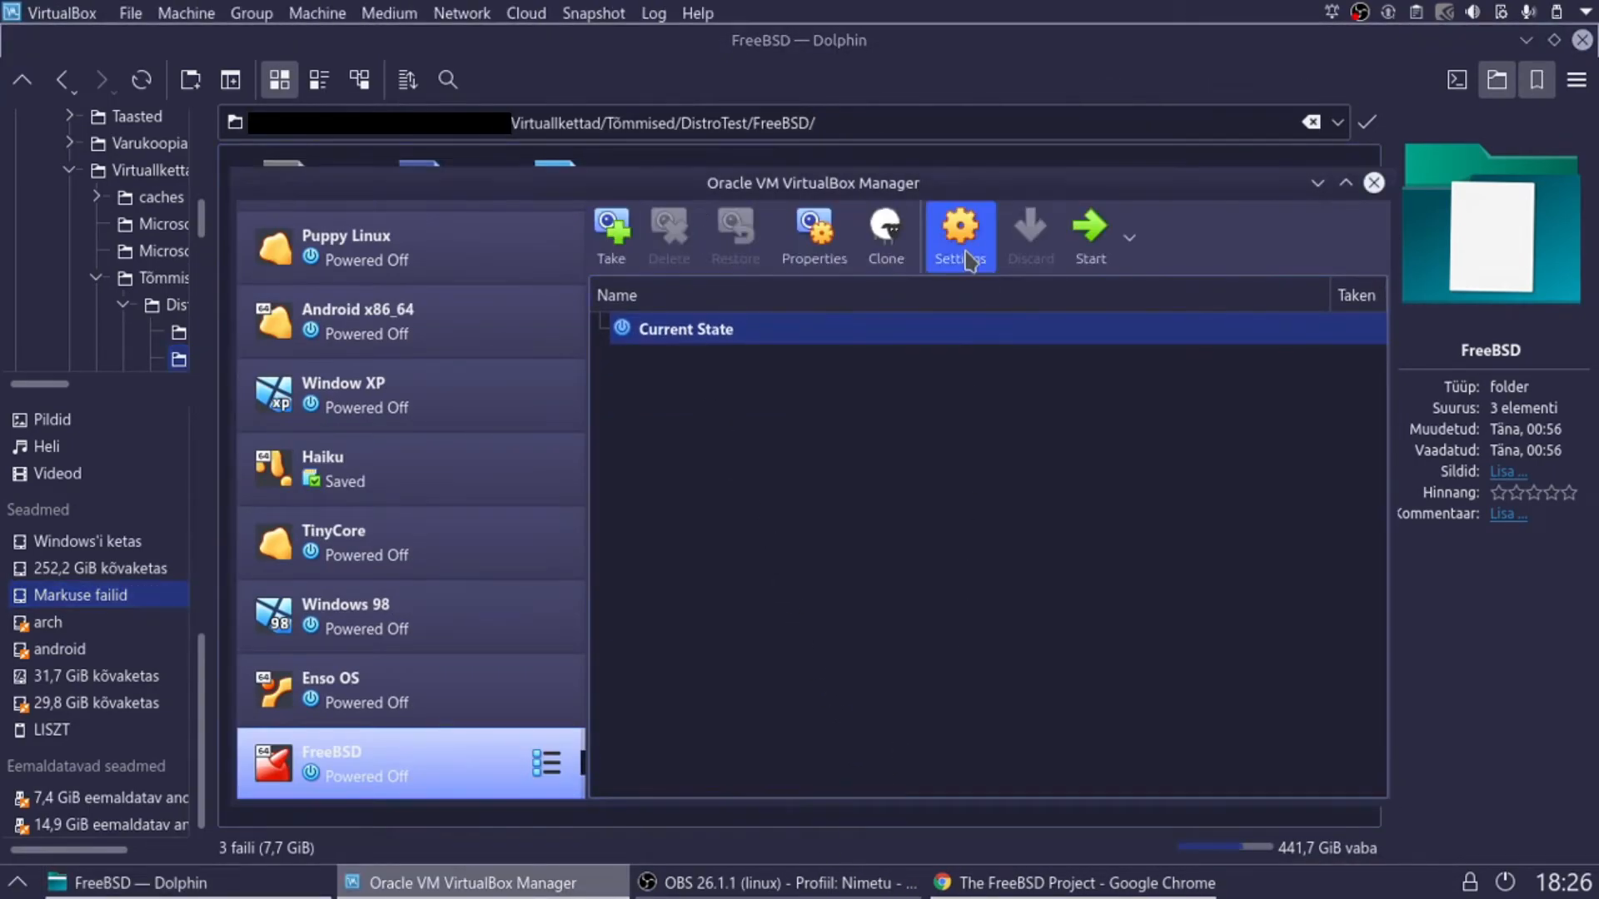
In the FreeBSD machine's settings, give it 2 virtual CPUs.
left_click(970, 260)
left_click(721, 228)
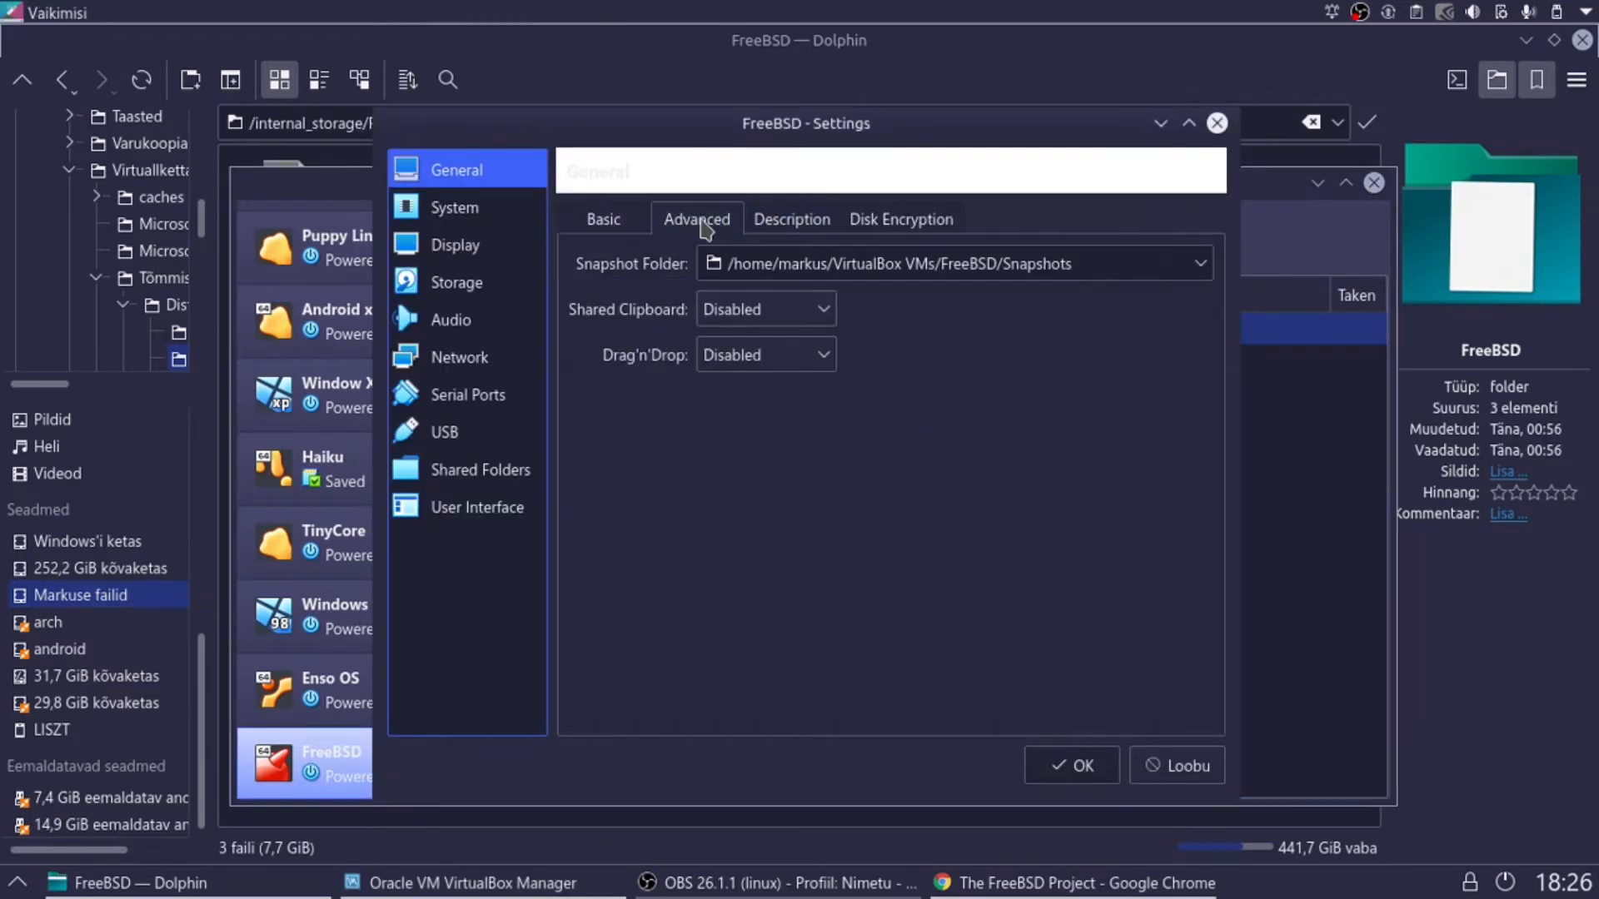
left_click(600, 223)
left_click(454, 208)
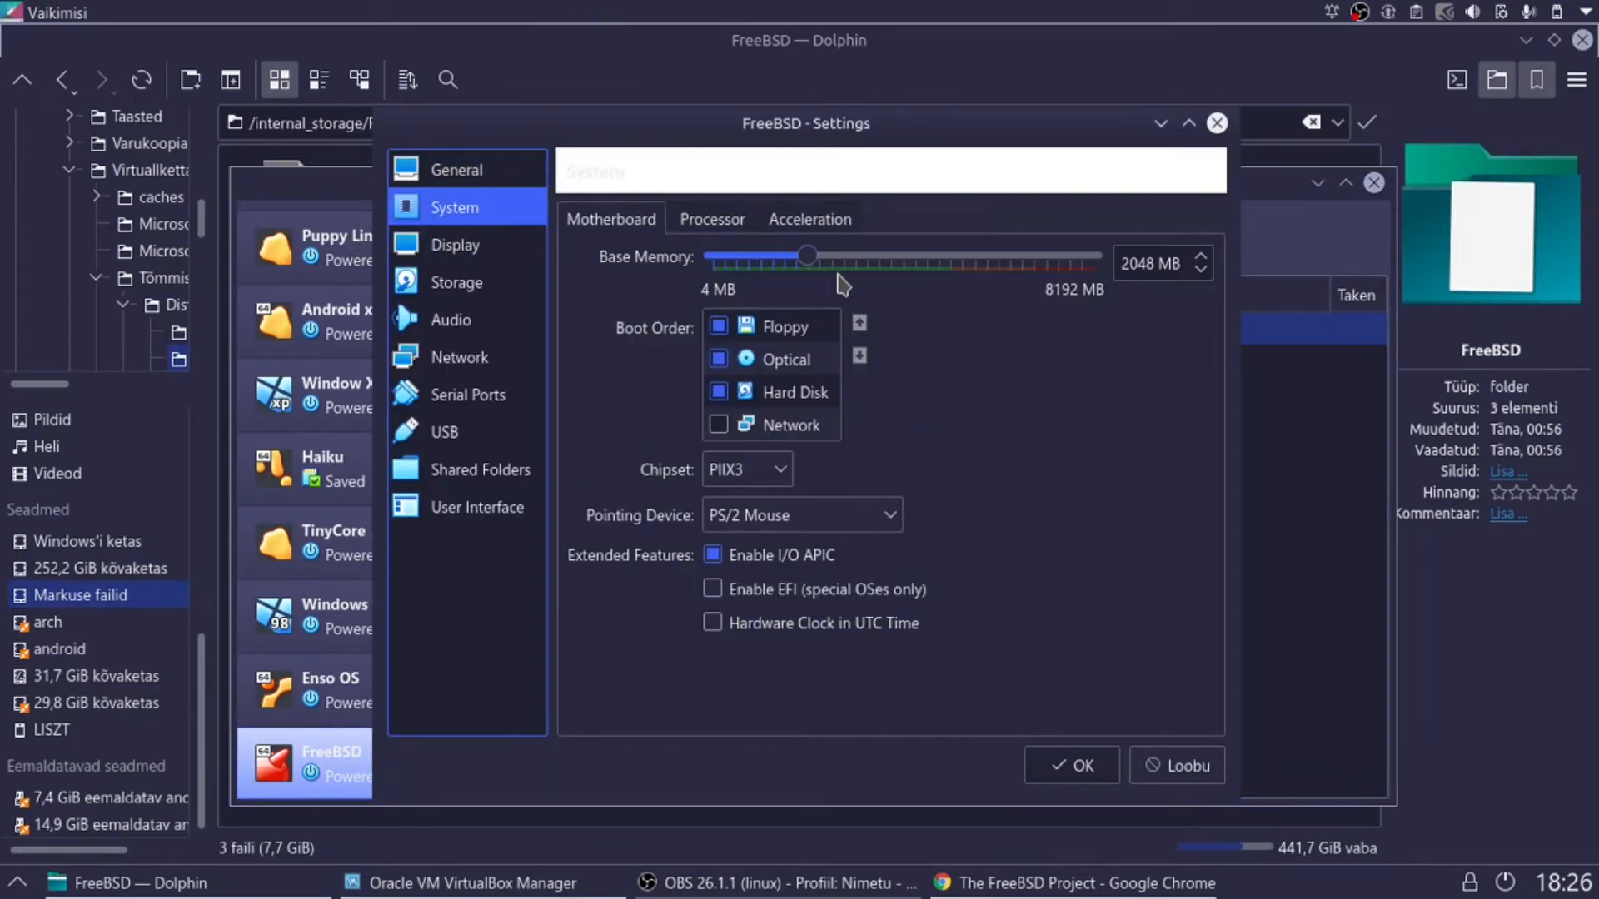
left_click(713, 218)
left_click_drag(735, 262, 817, 268)
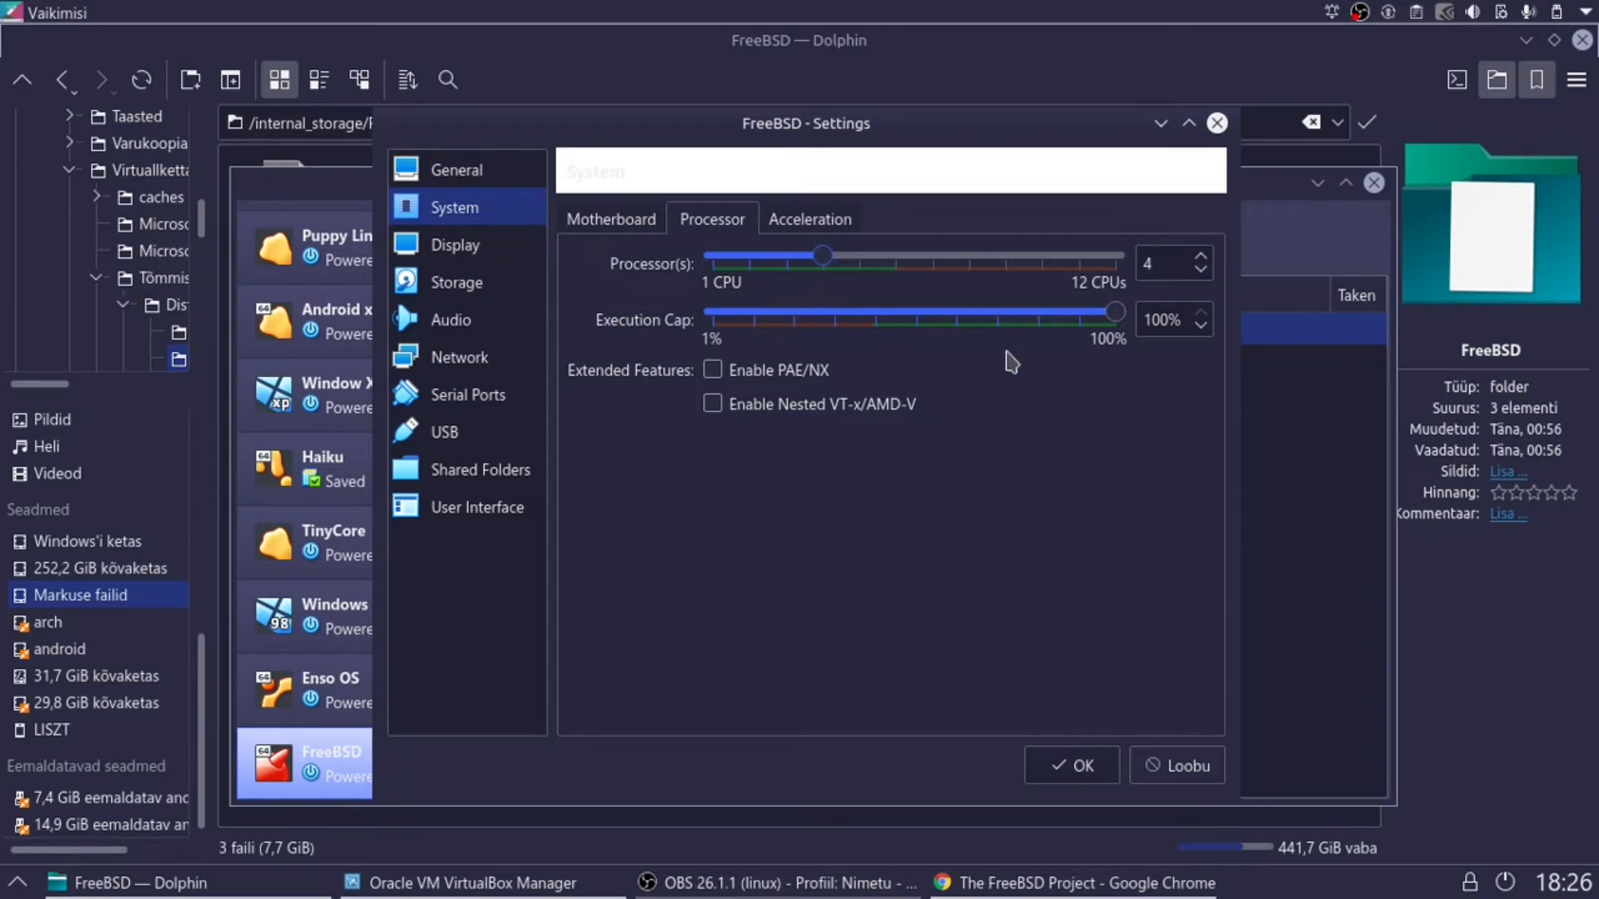
left_click_drag(1116, 313, 1075, 345)
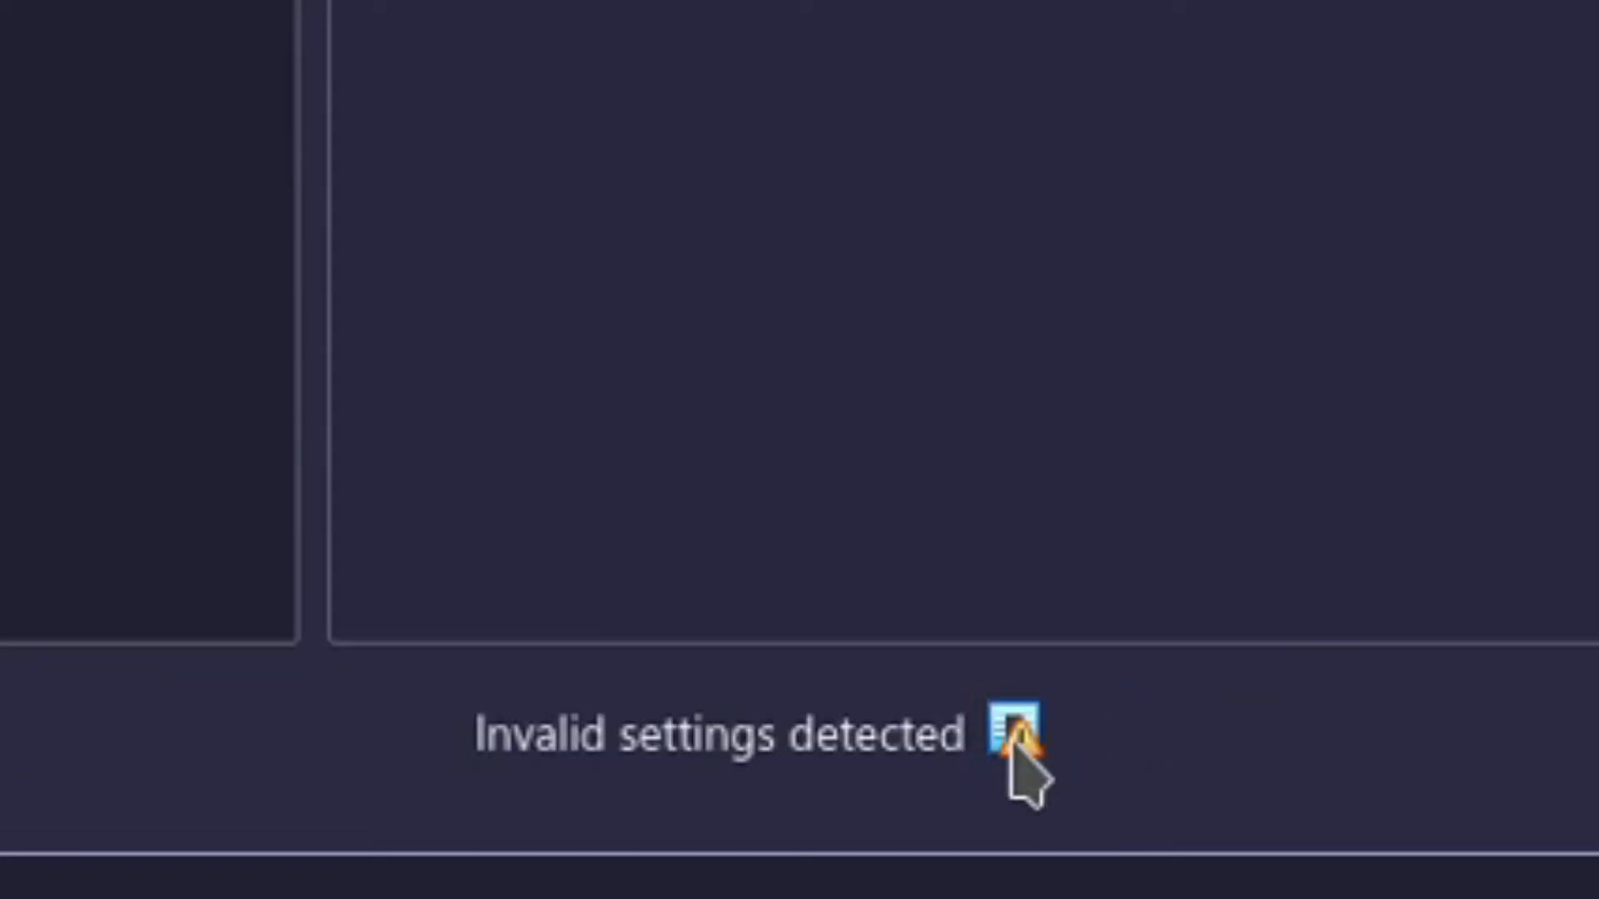
Raise the display's video memory to 128 MB.
mouse_move(1012, 747)
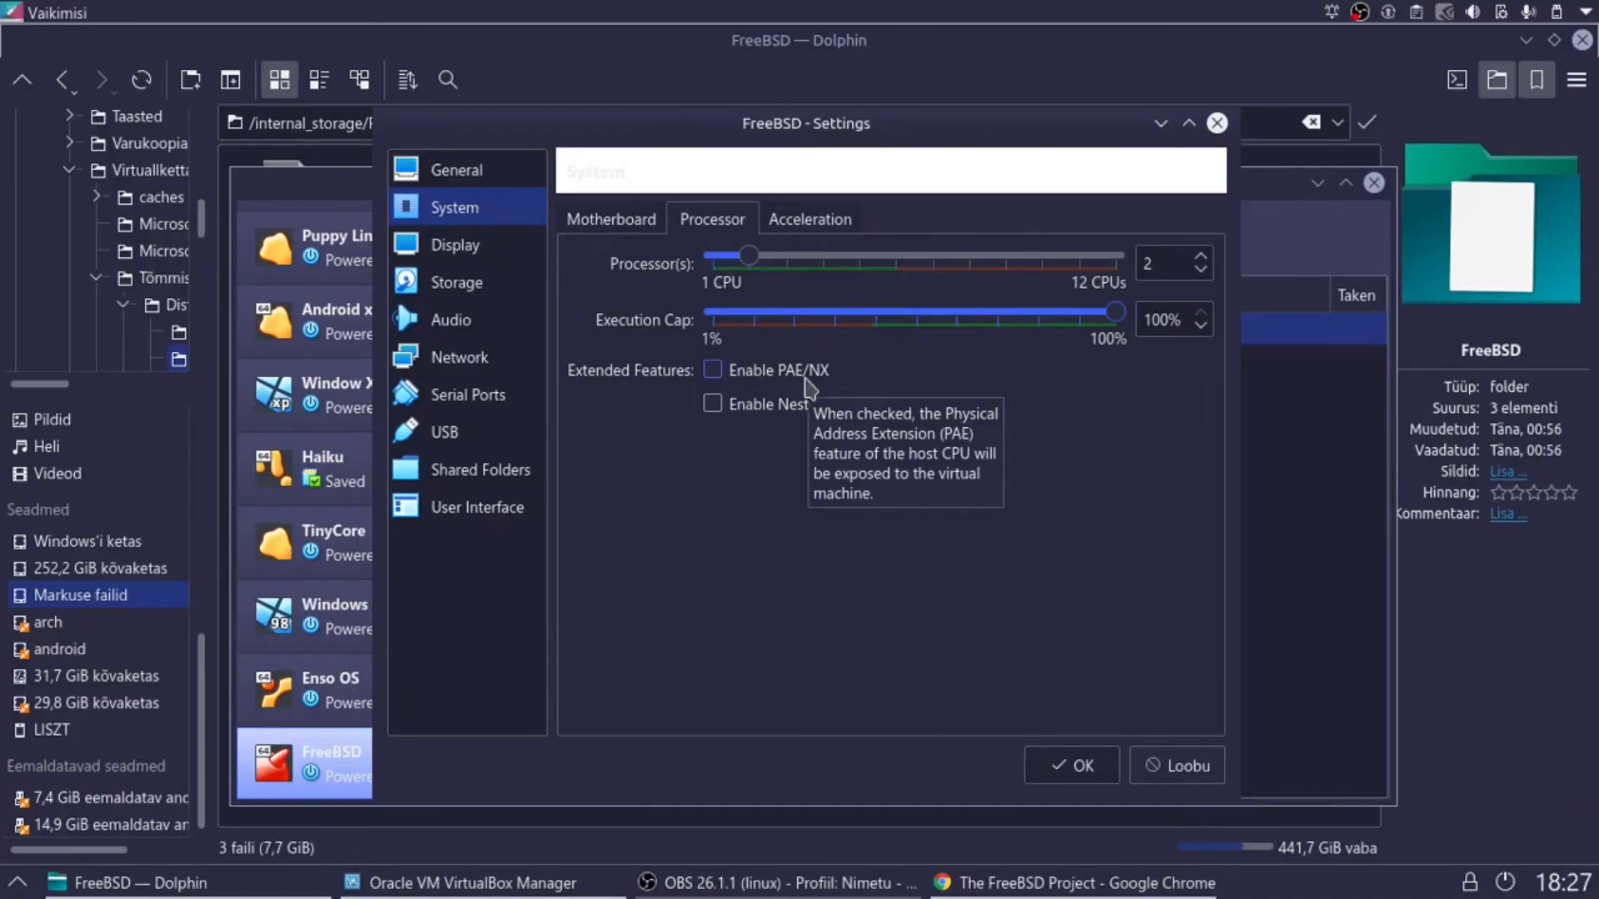
left_click(463, 260)
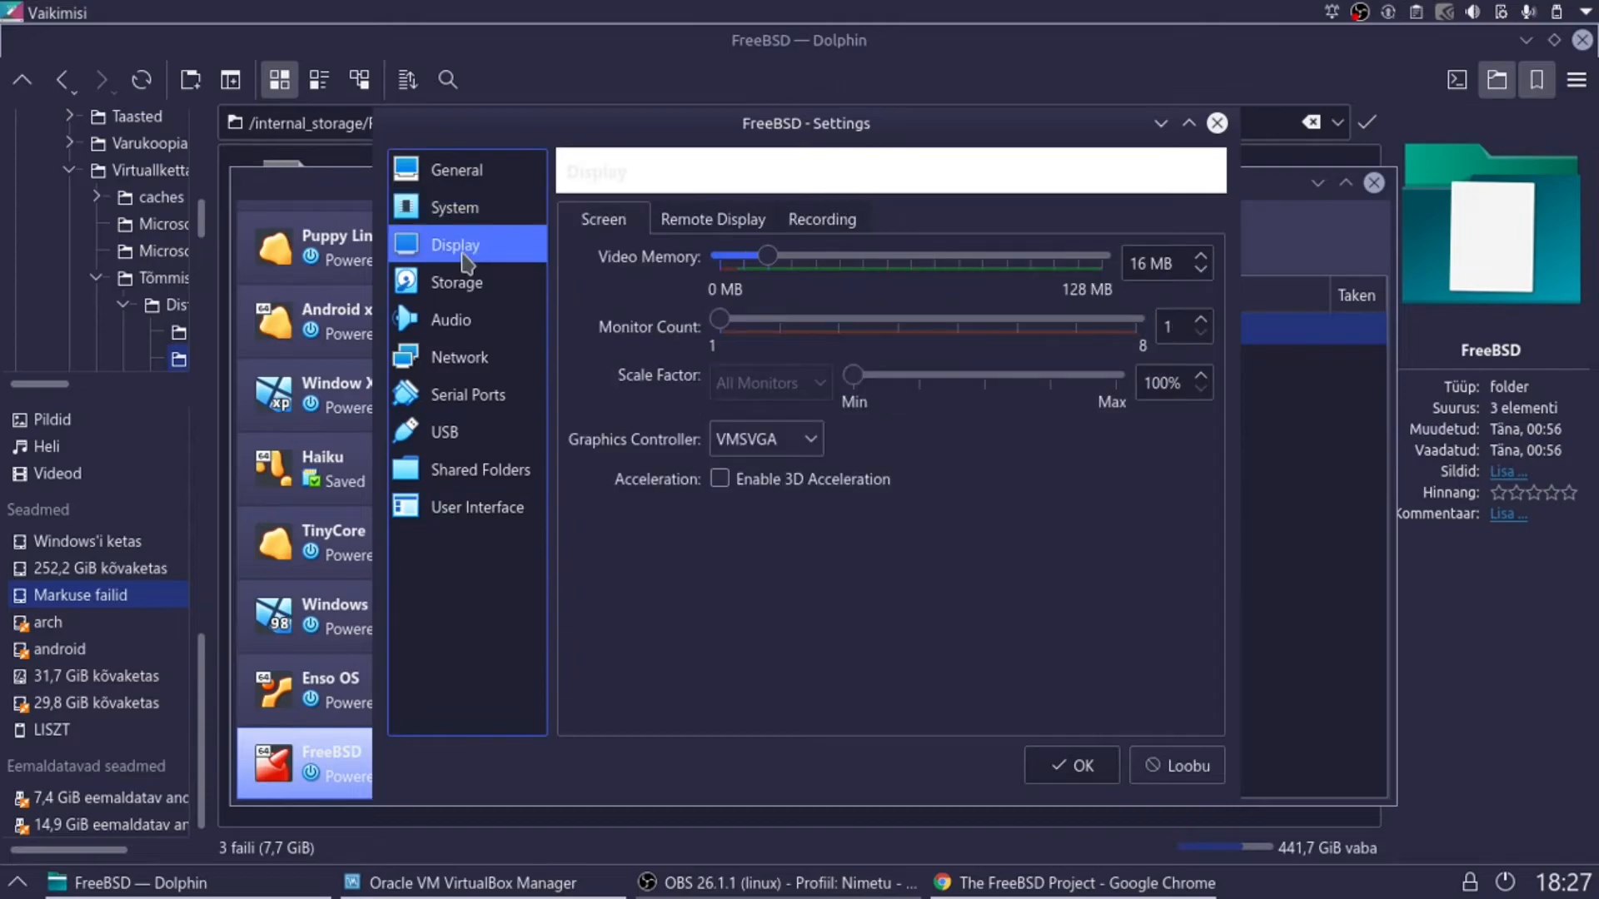
left_click_drag(770, 258, 1083, 264)
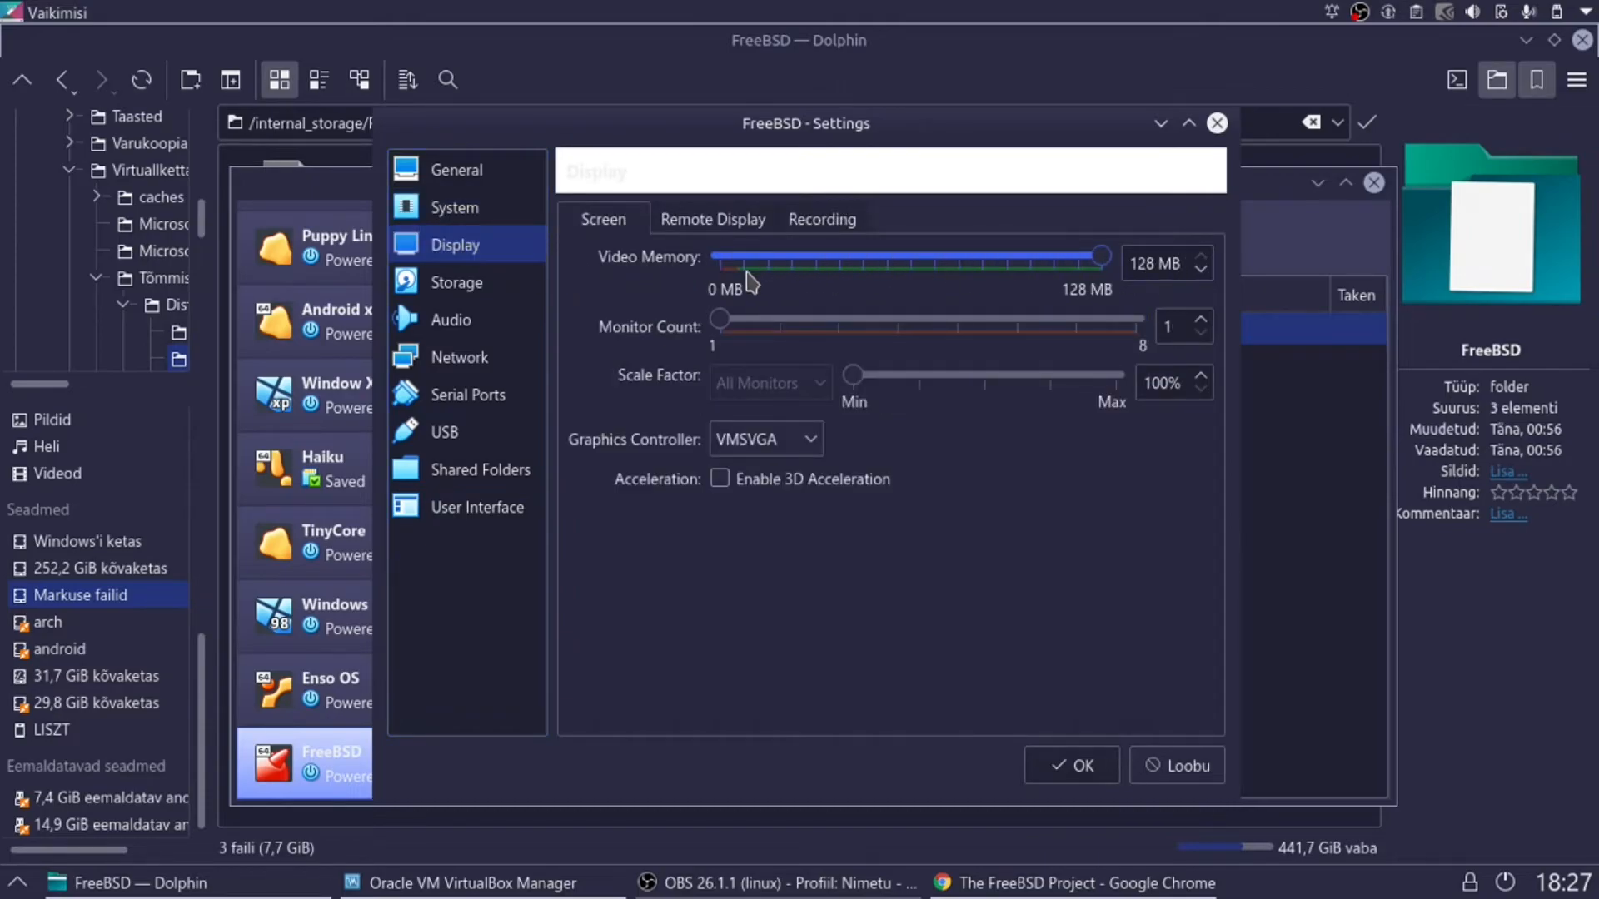
left_click(822, 219)
left_click(600, 220)
Attach the network adapter as Bridged Adapter and save the settings.
left_click(454, 283)
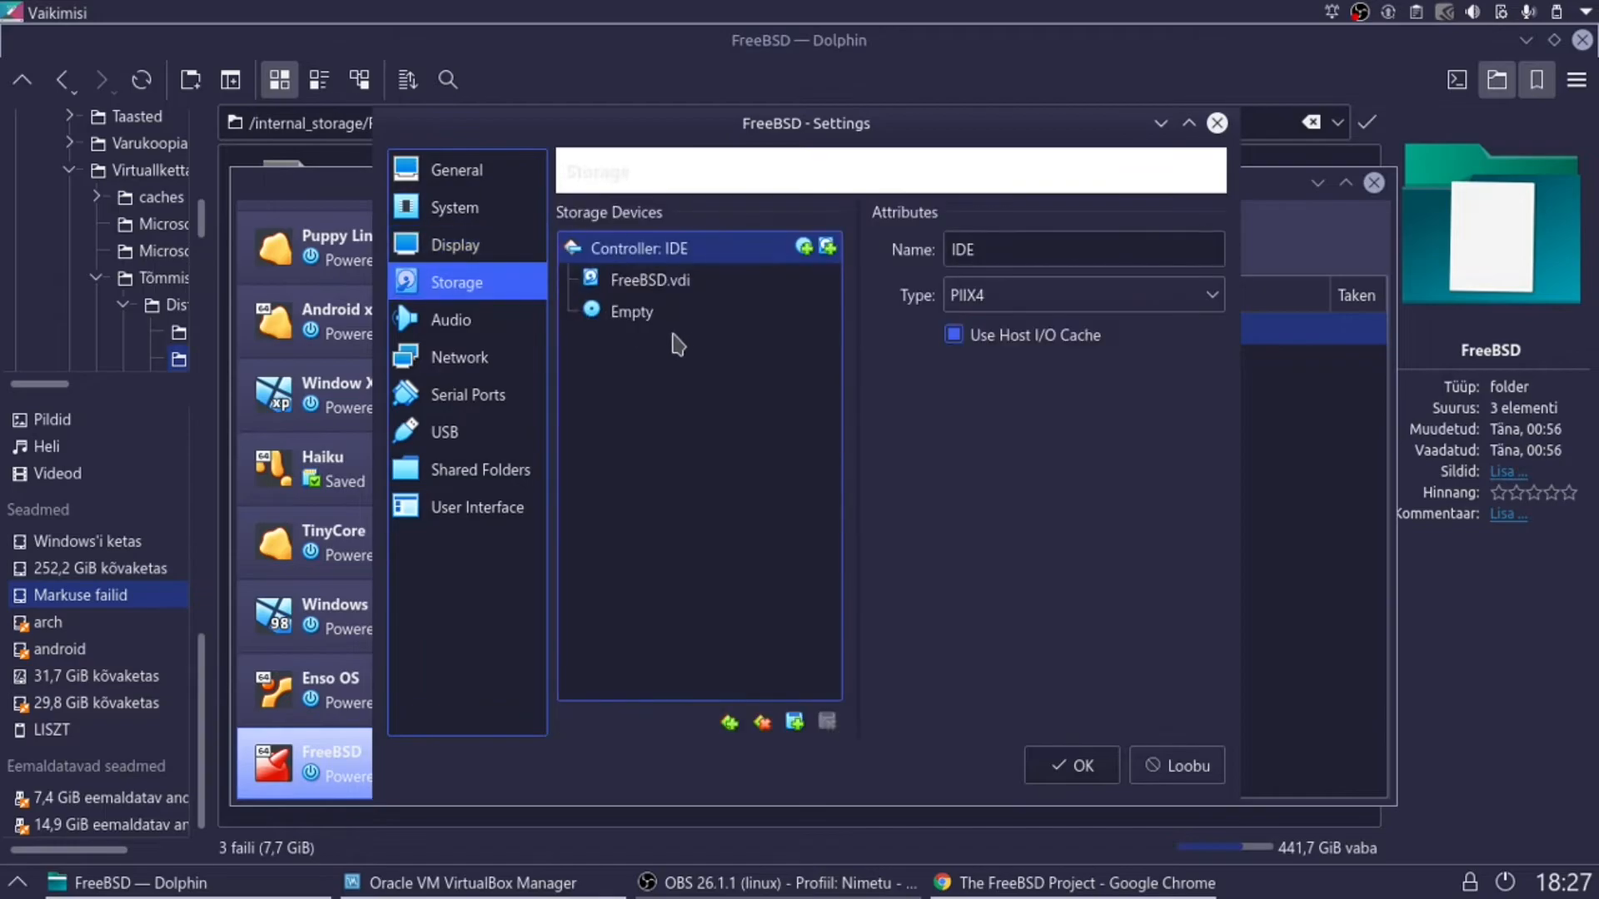
left_click(499, 331)
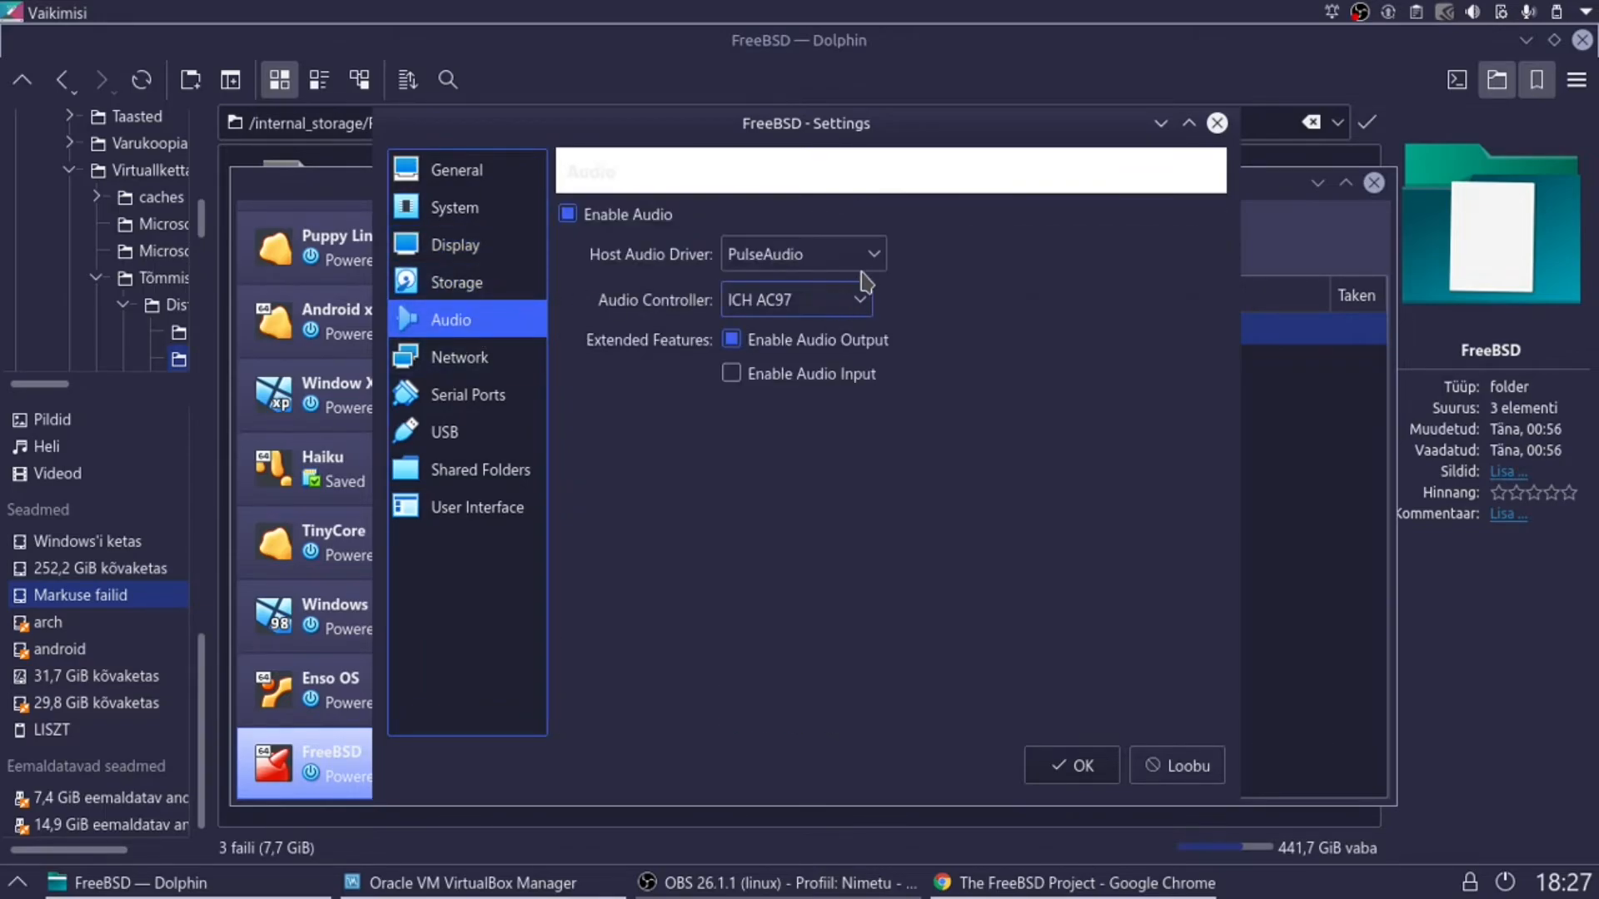
left_click(505, 371)
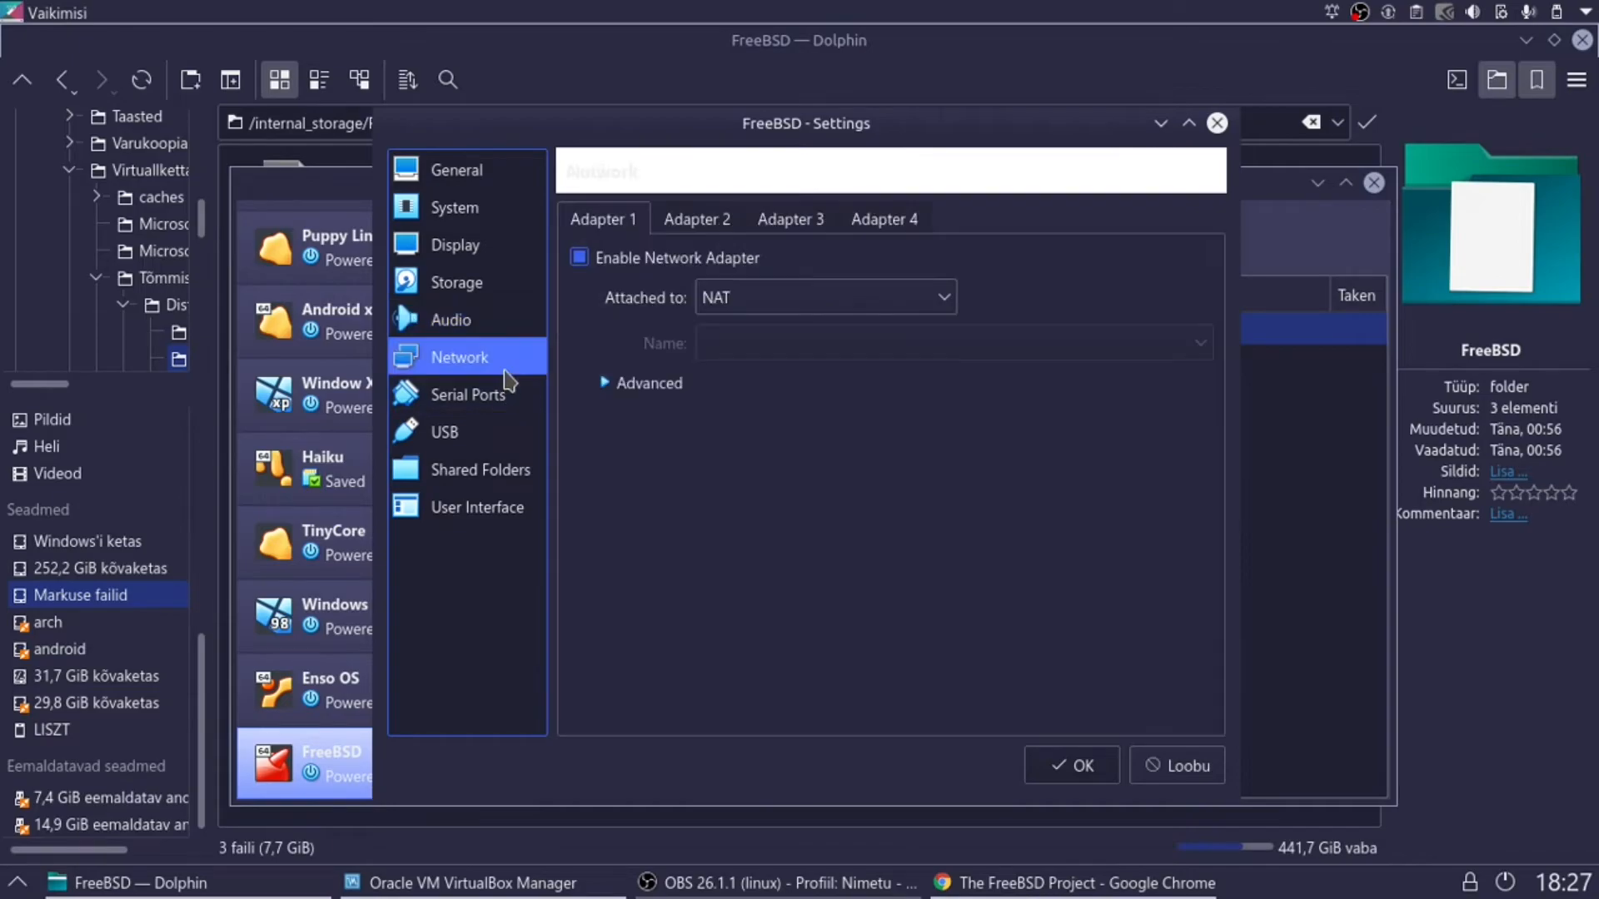
left_click(505, 398)
left_click(466, 359)
left_click(770, 299)
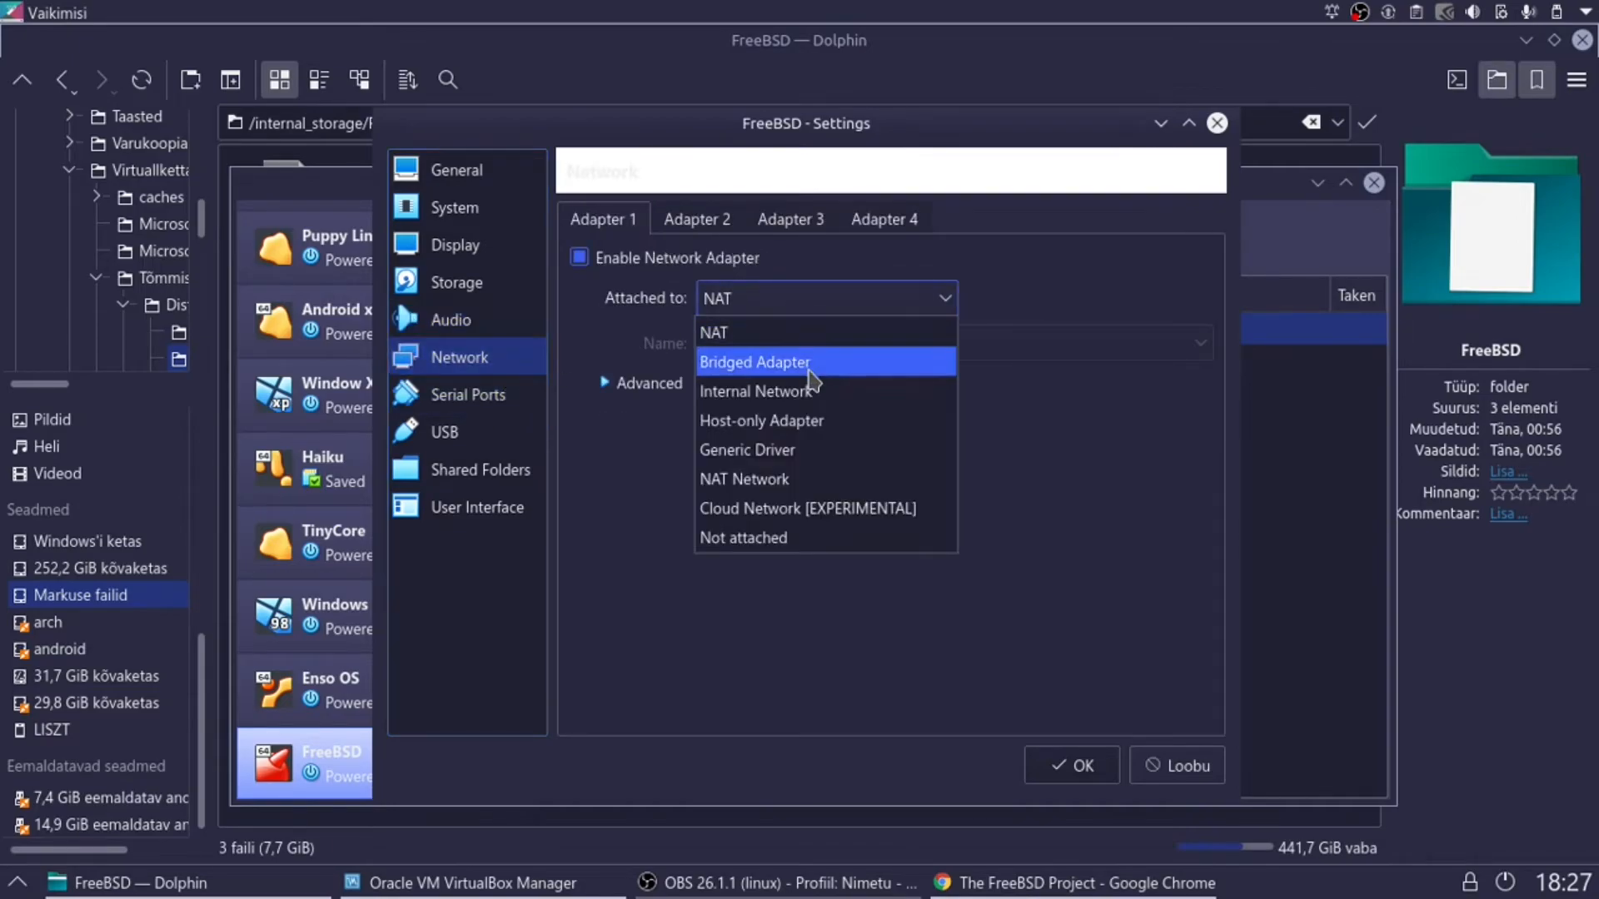
left_click(775, 363)
left_click(457, 394)
key("Return")
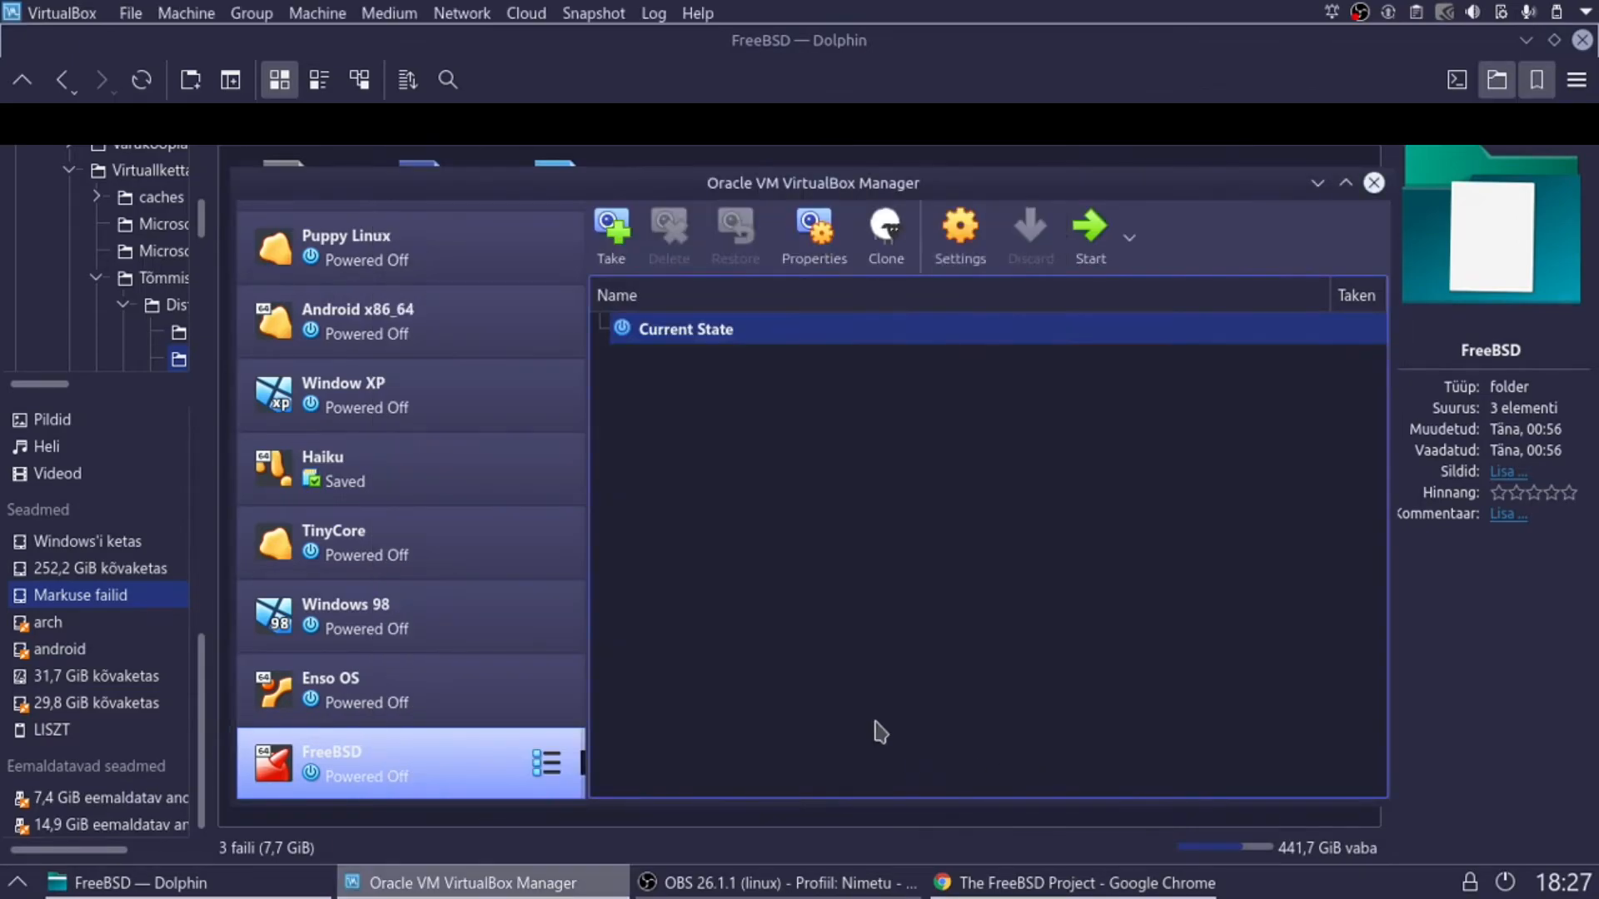
Boot the FreeBSD VM from FreeBSD-13.0-RELEASE-amd64-dvd1.iso and dismiss the keyboard capture notice.
left_click(1089, 230)
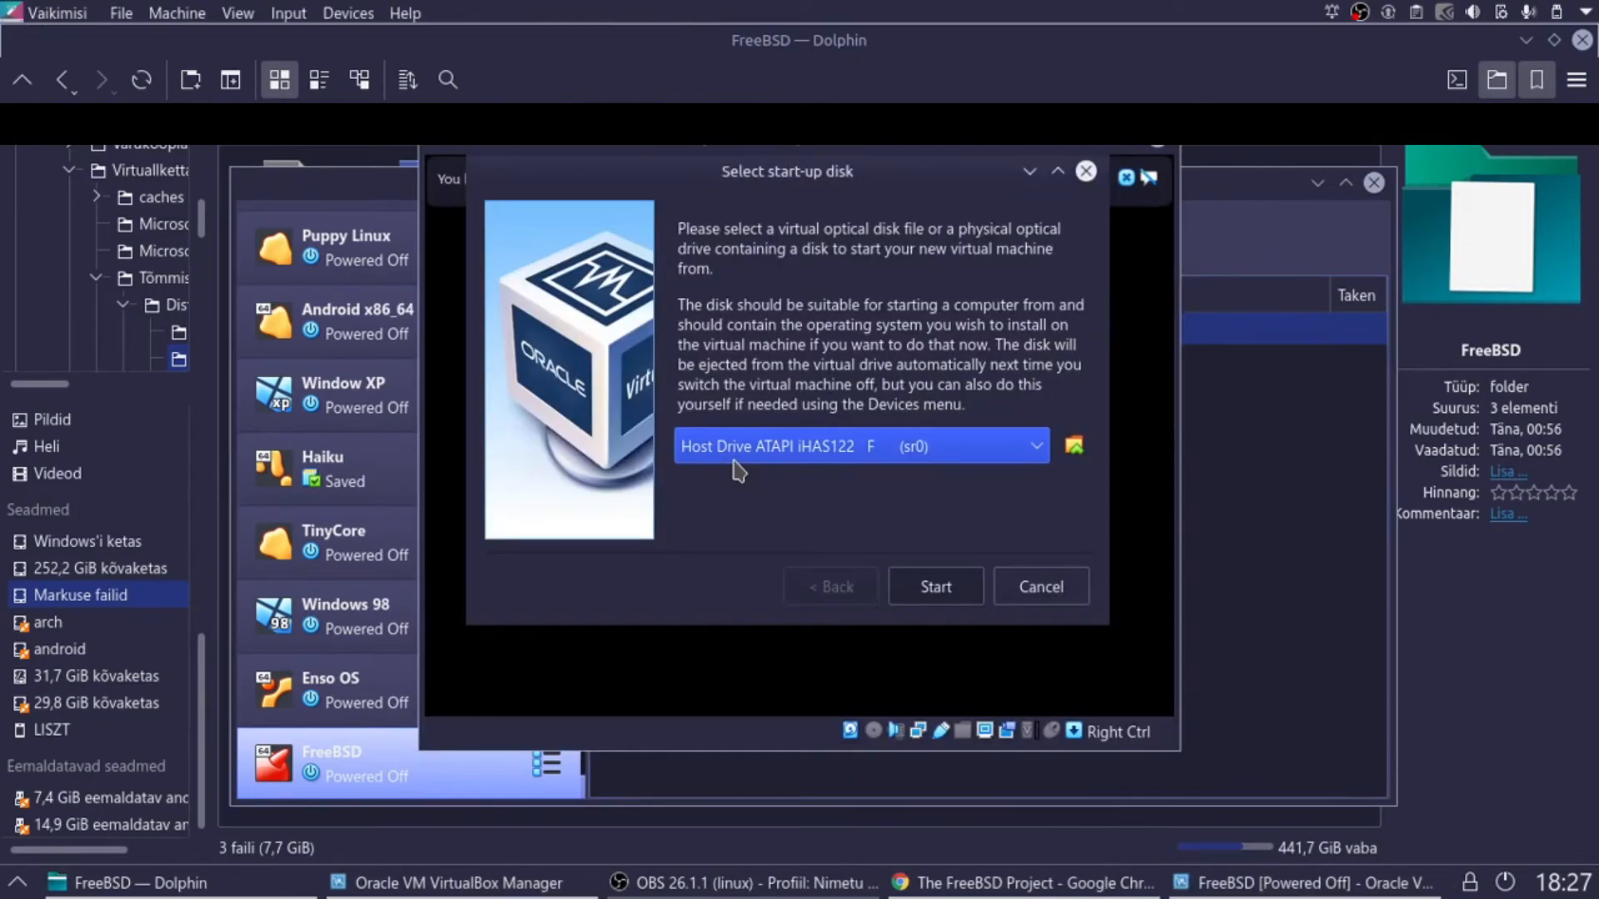
left_click(932, 446)
scroll(958, 508, "down", 2)
left_click(1100, 500)
left_click(1076, 448)
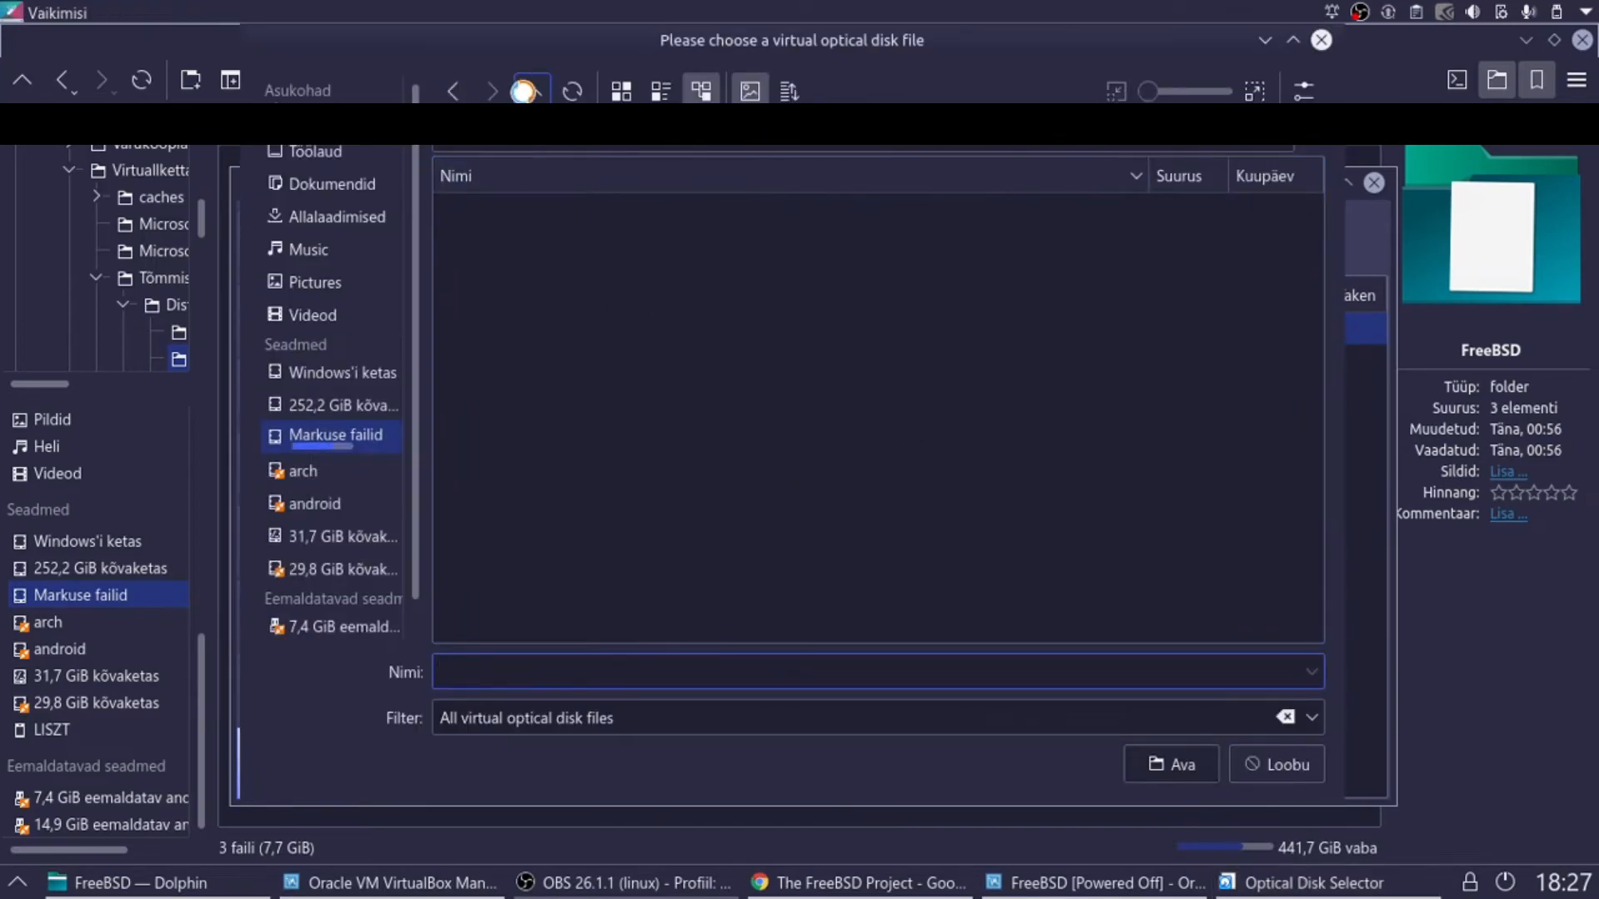
double_click(518, 227)
left_click(518, 208)
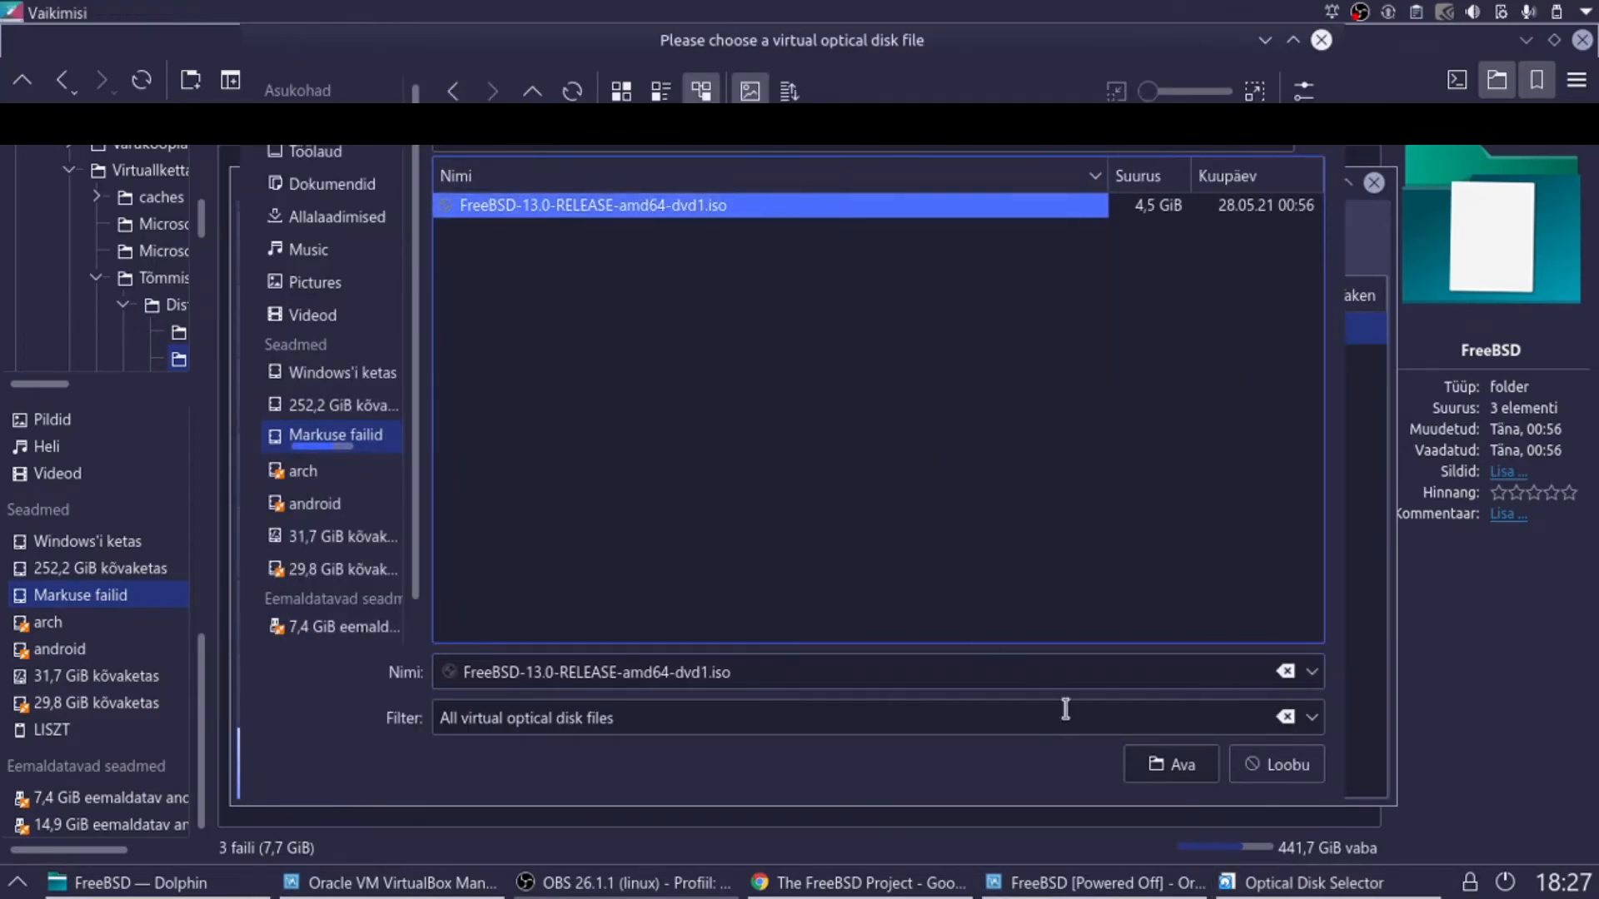
left_click(1175, 764)
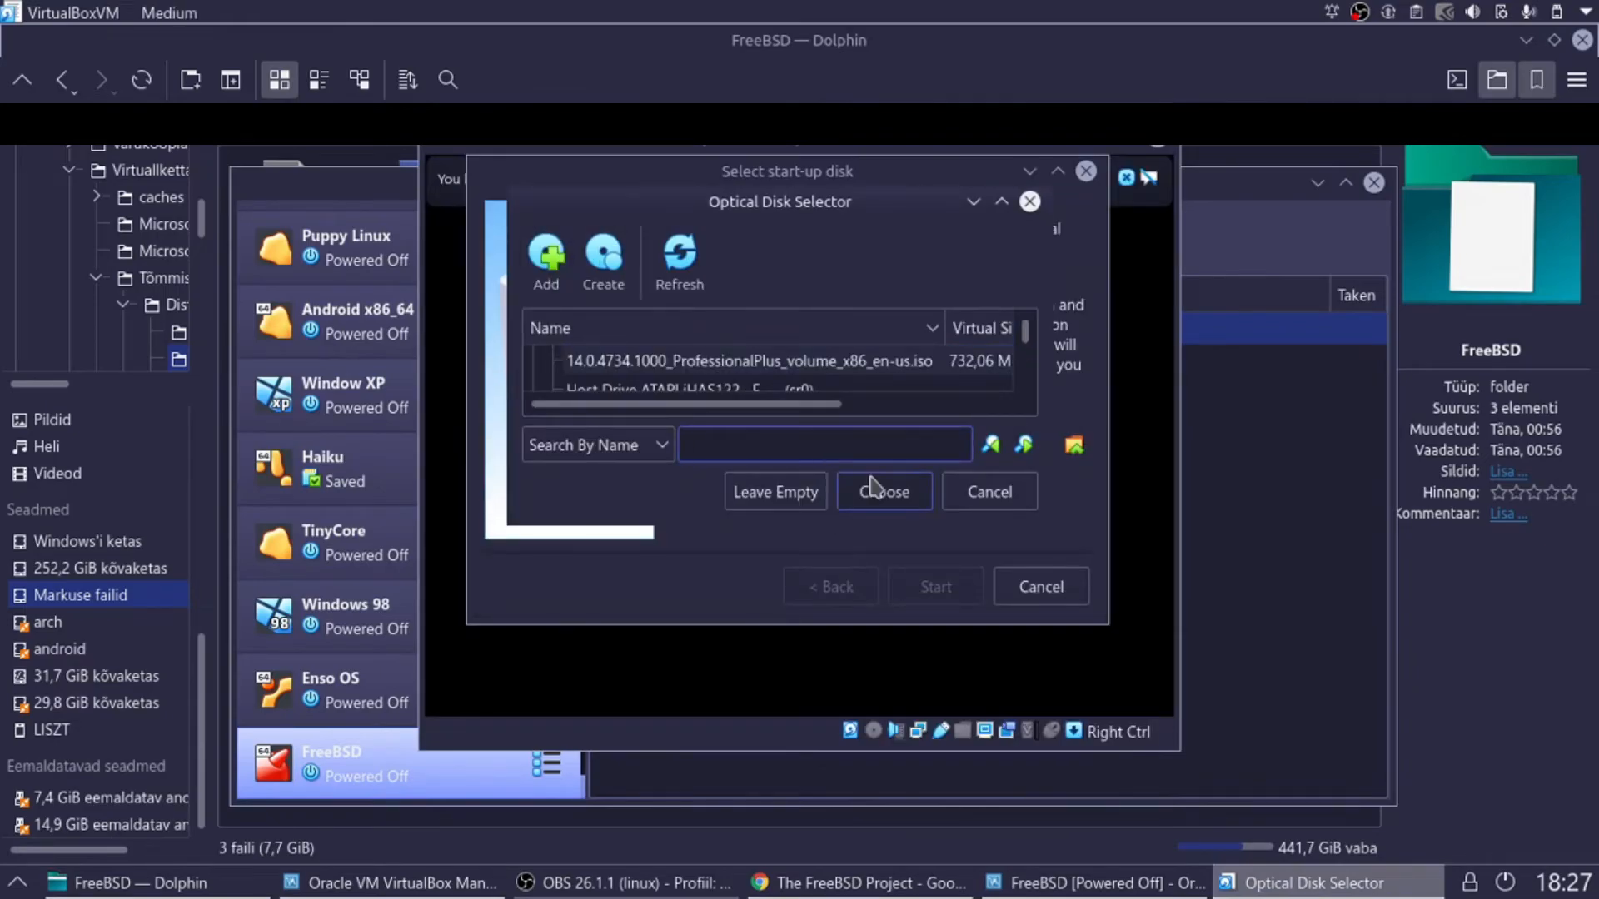
left_click(872, 490)
left_click(958, 590)
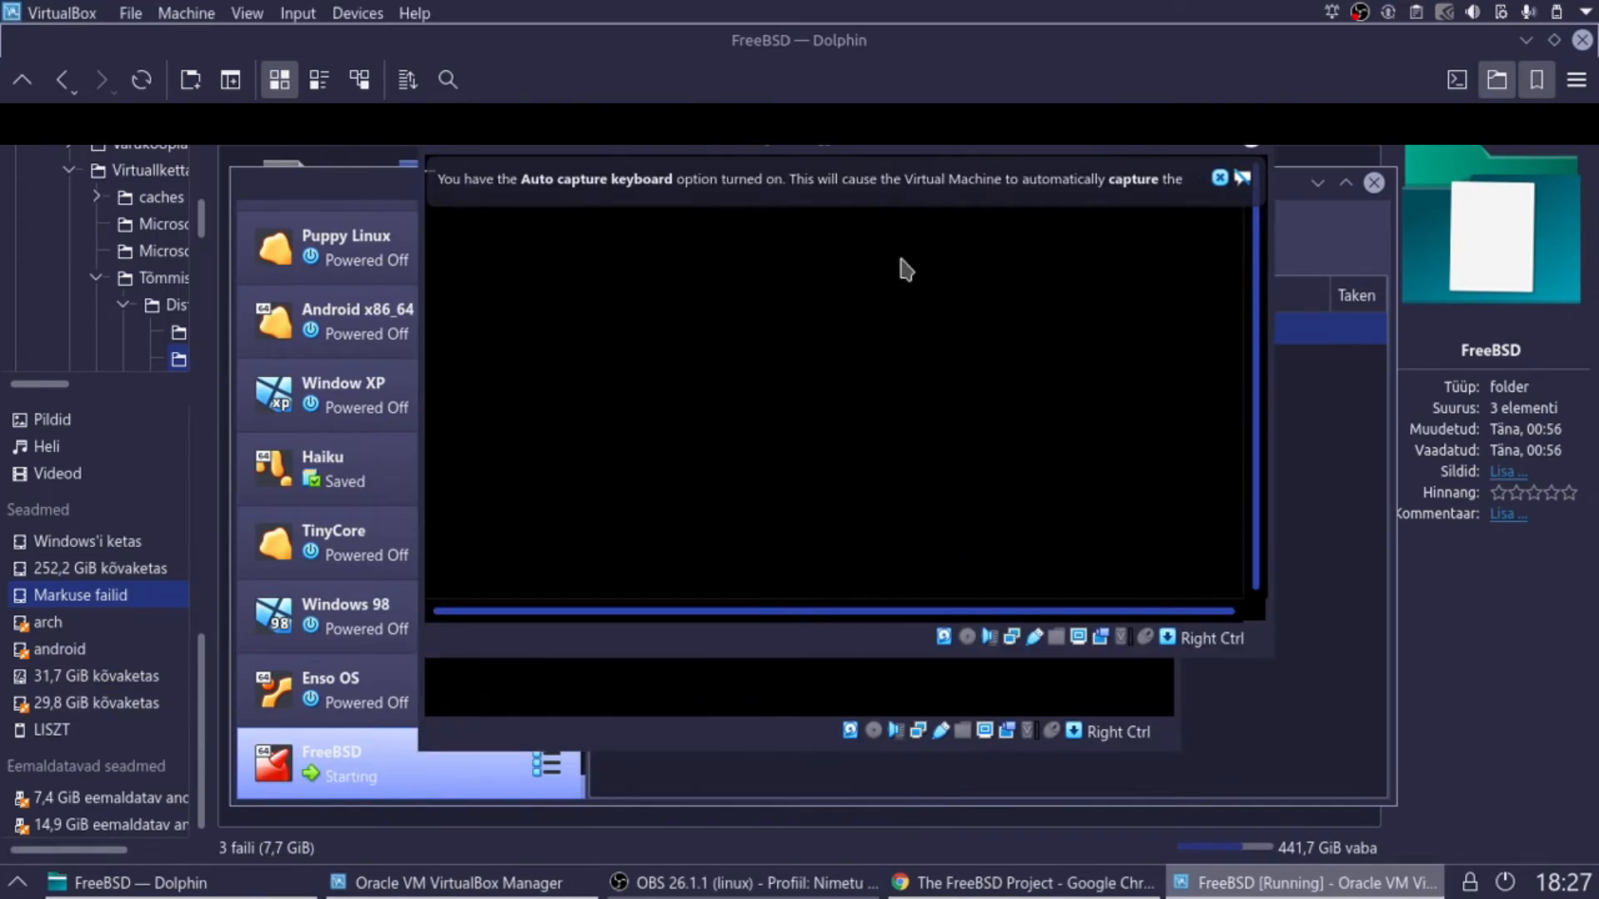
left_click(1129, 177)
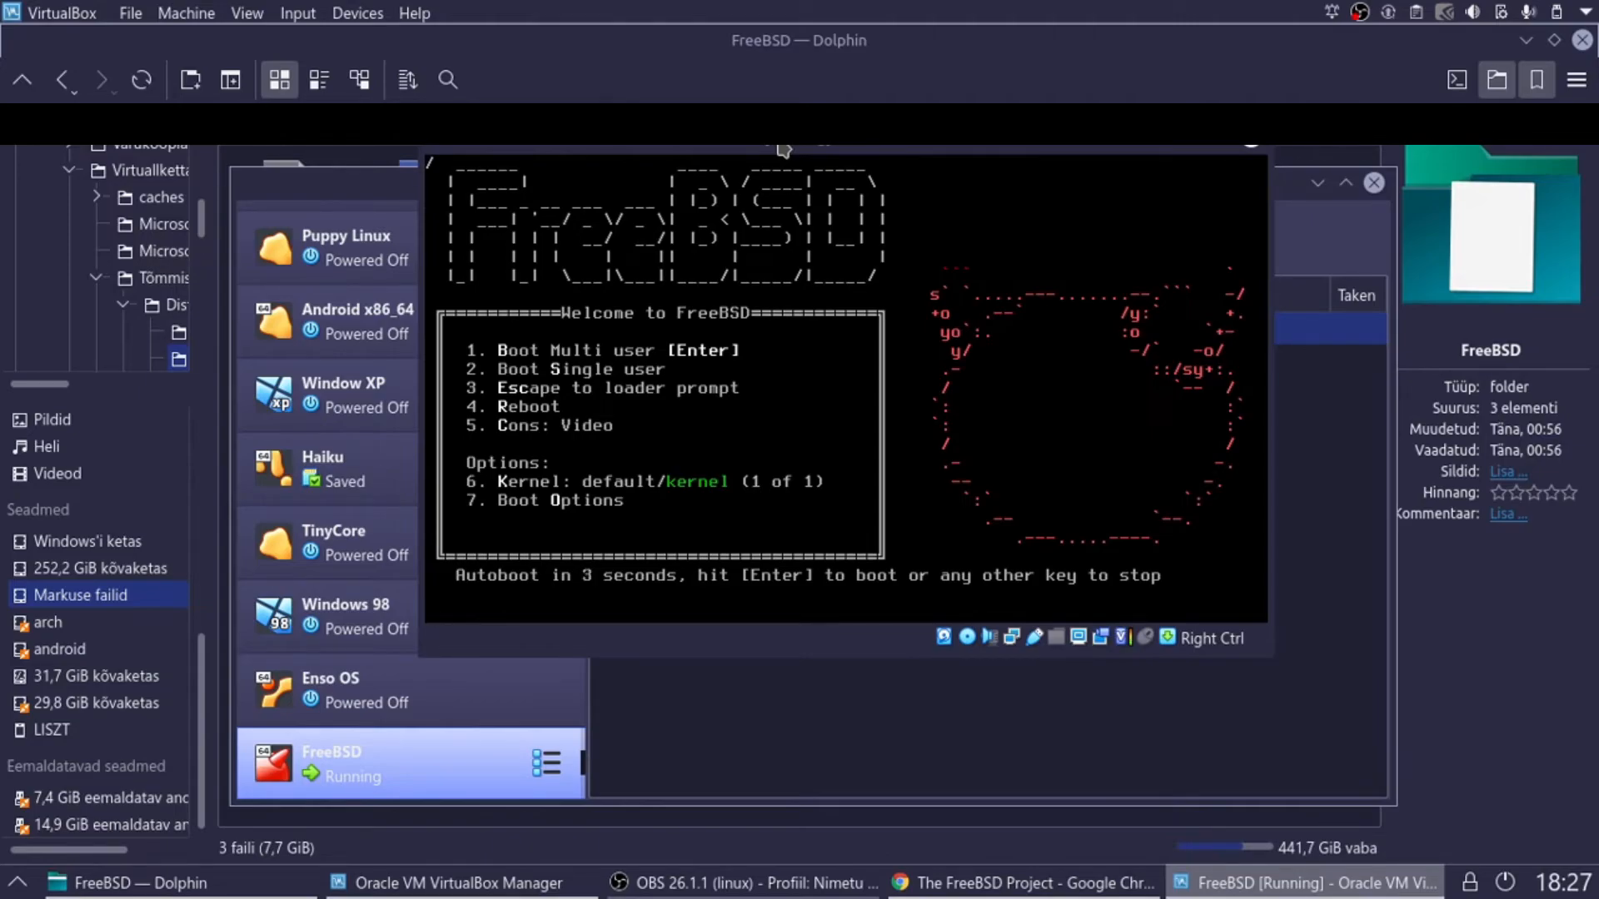
Boot FreeBSD from the loader menu and choose Install in the Welcome dialog.
key("Return")
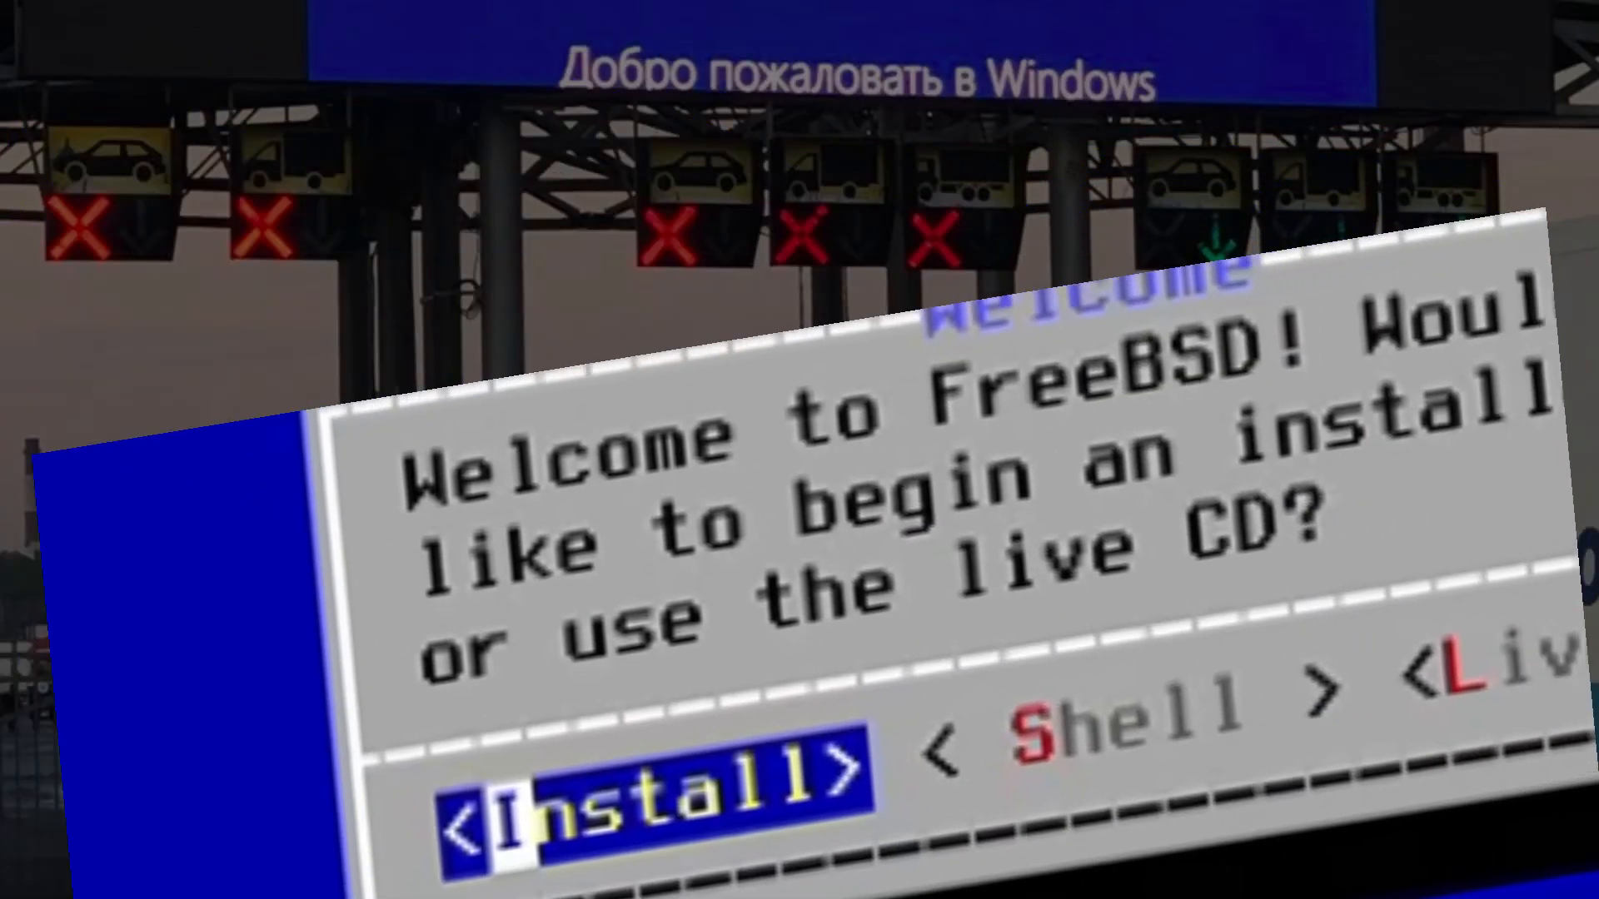
key("Right")
key("Right")
key("Left")
key("Left")
key("Right")
key("Right")
key("Right")
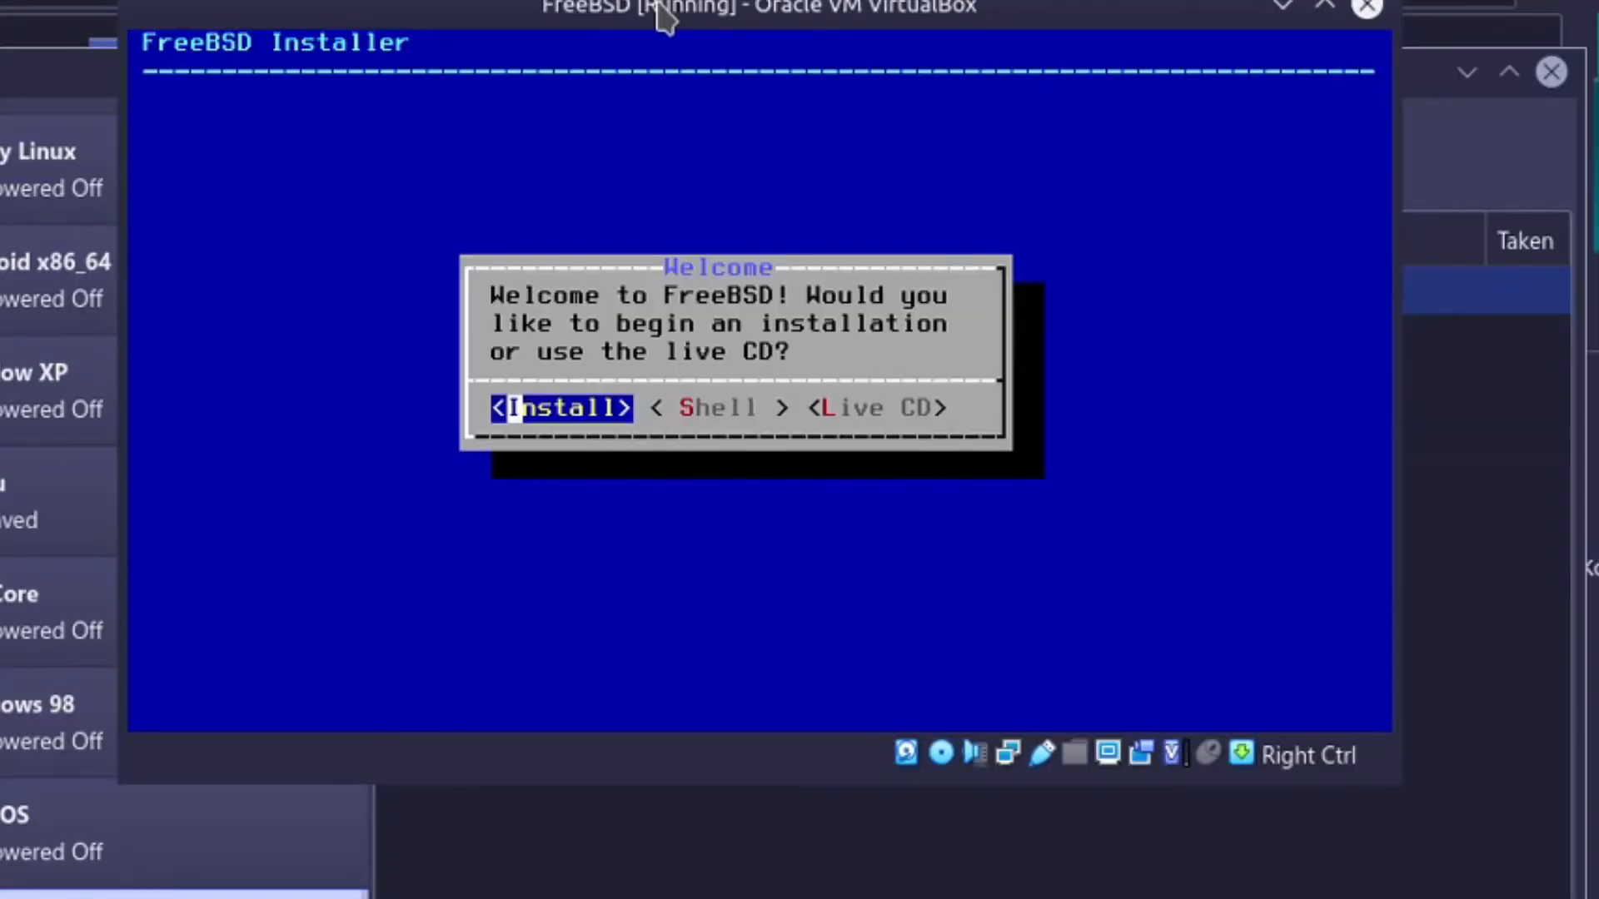
key("Right")
key("Right")
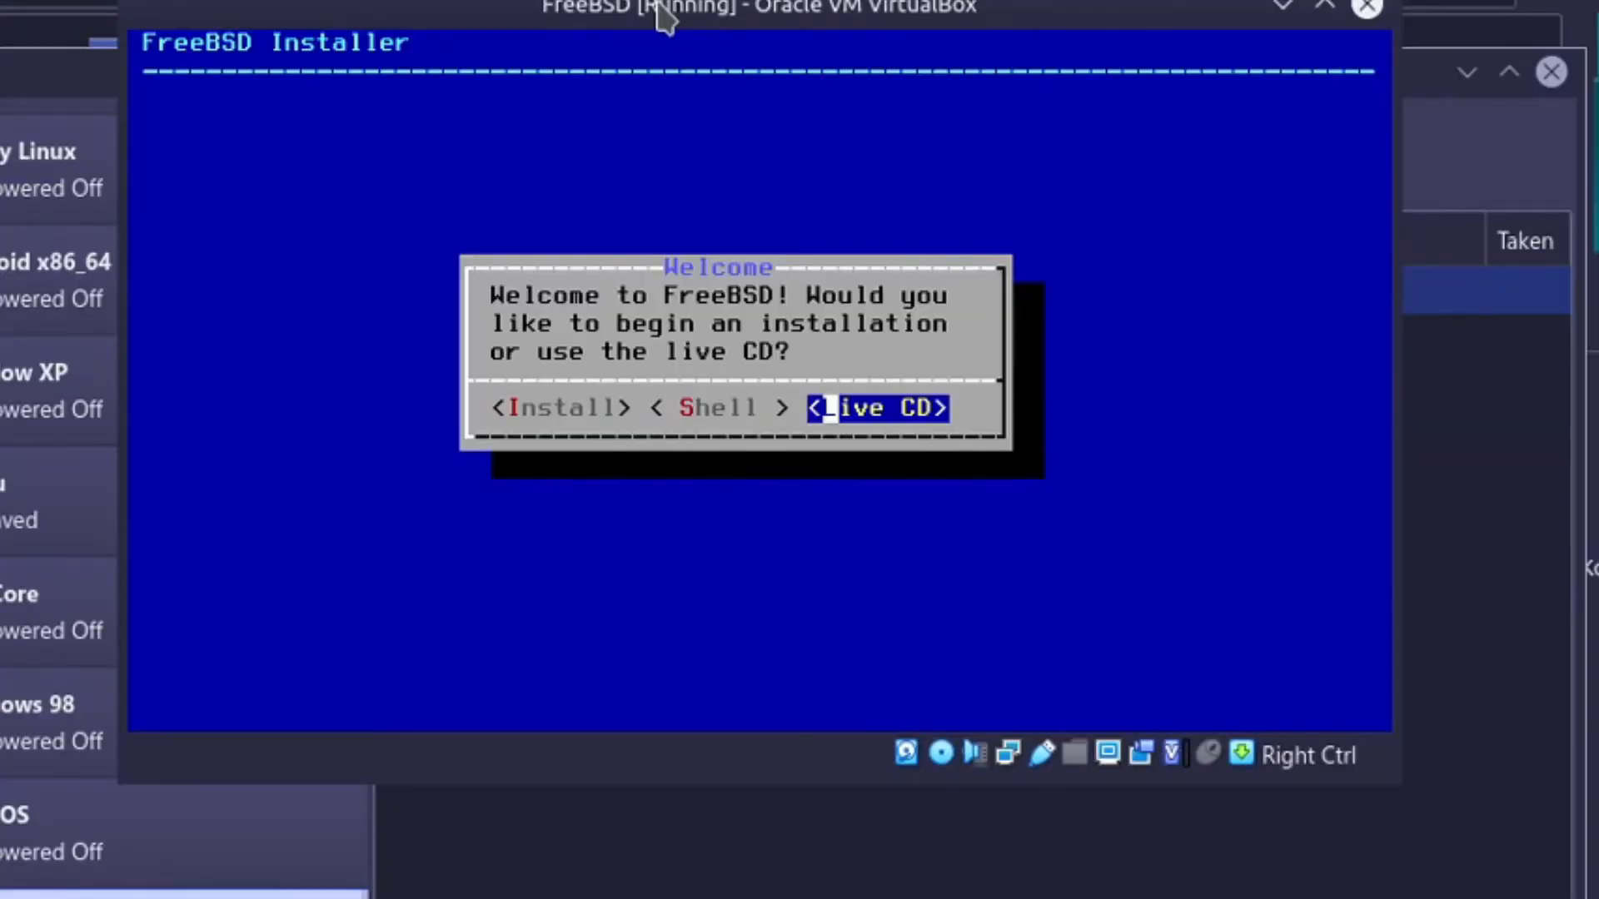
key("Left")
key("Left")
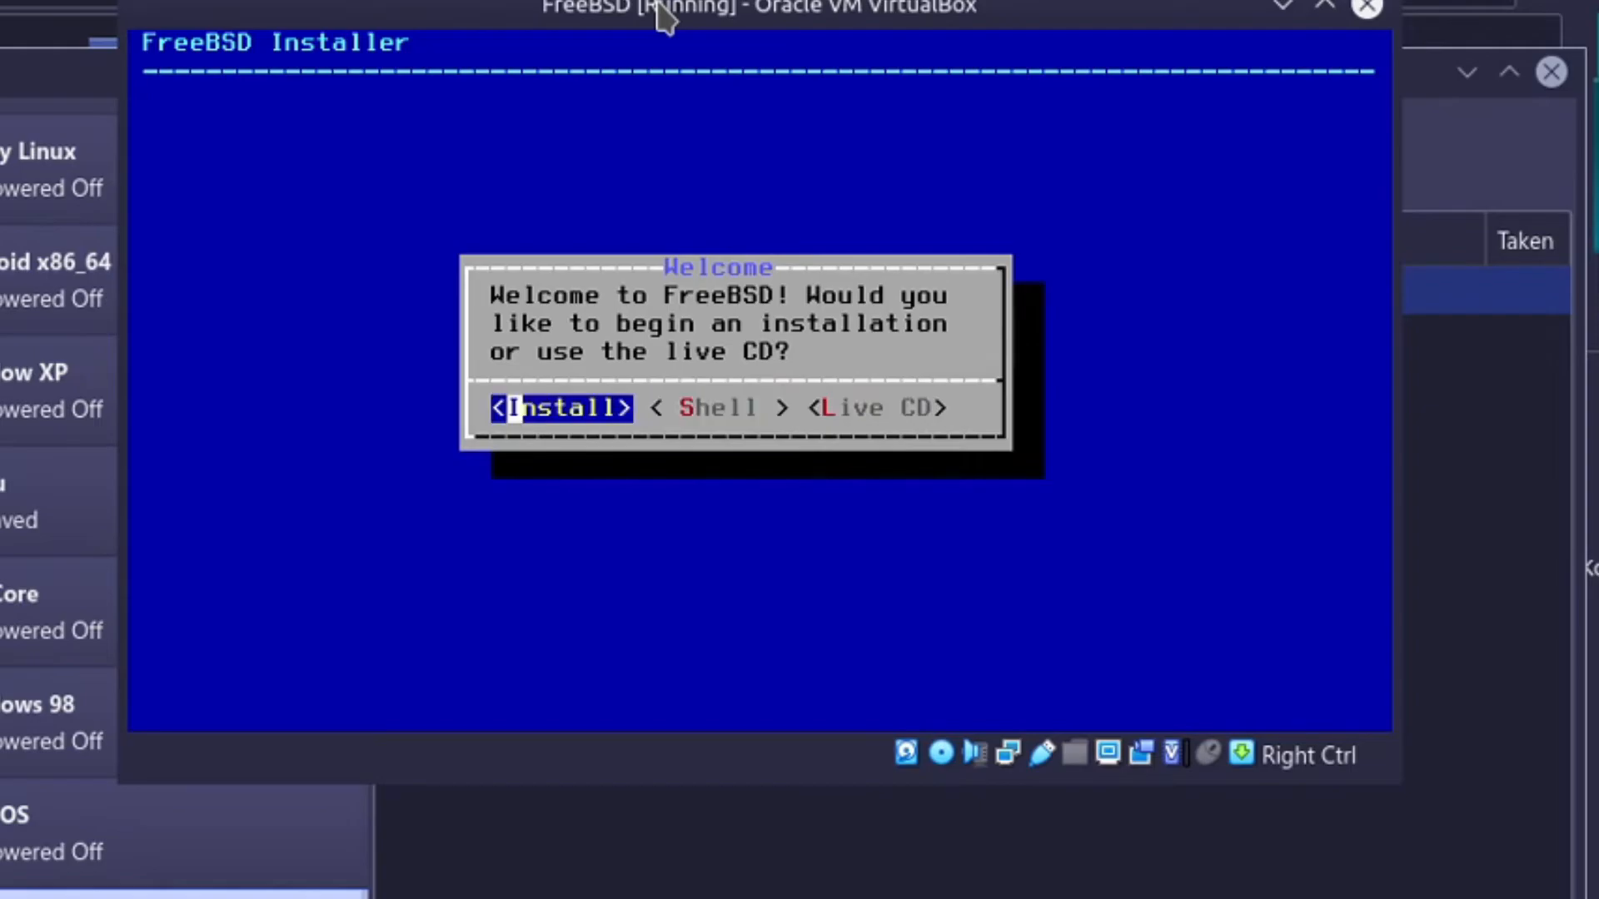
key("Right")
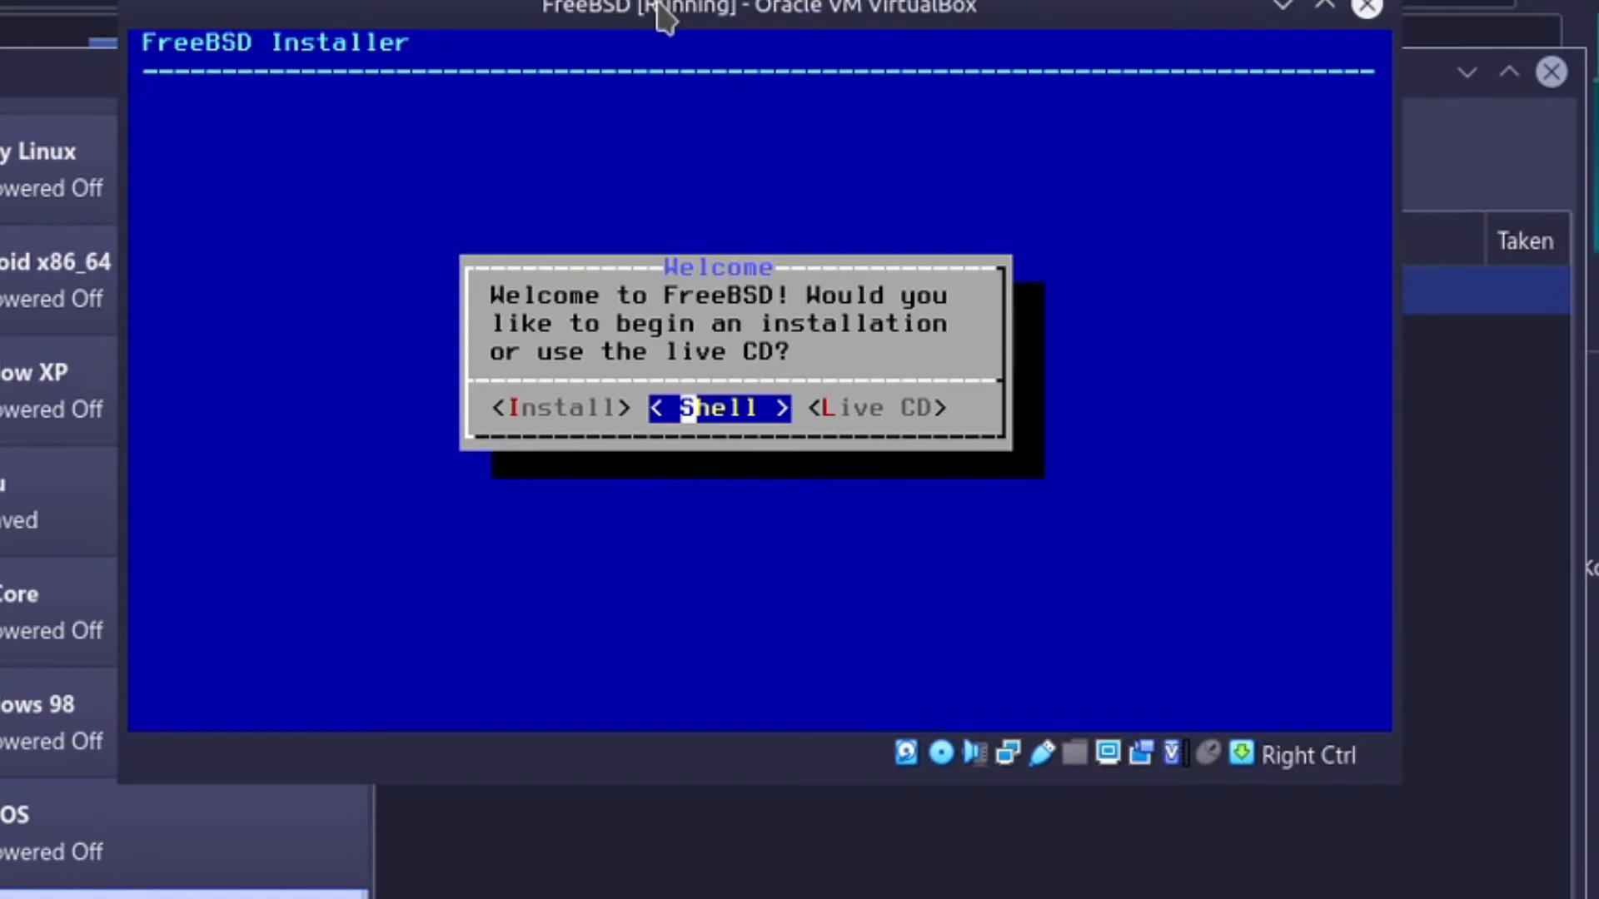
key("Right")
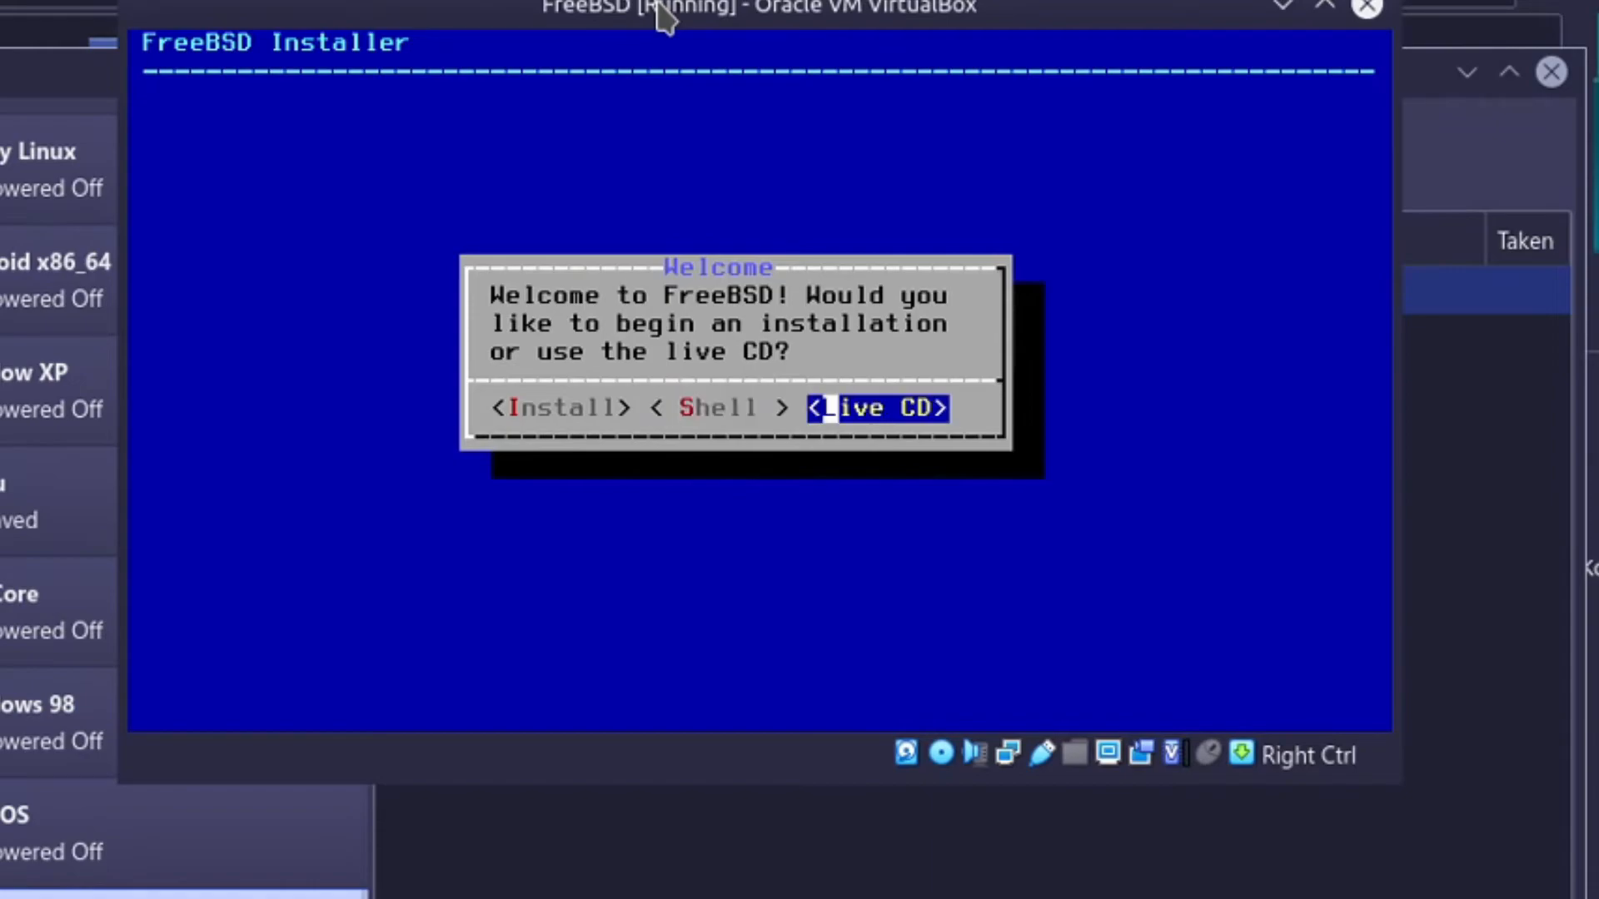
key("Right")
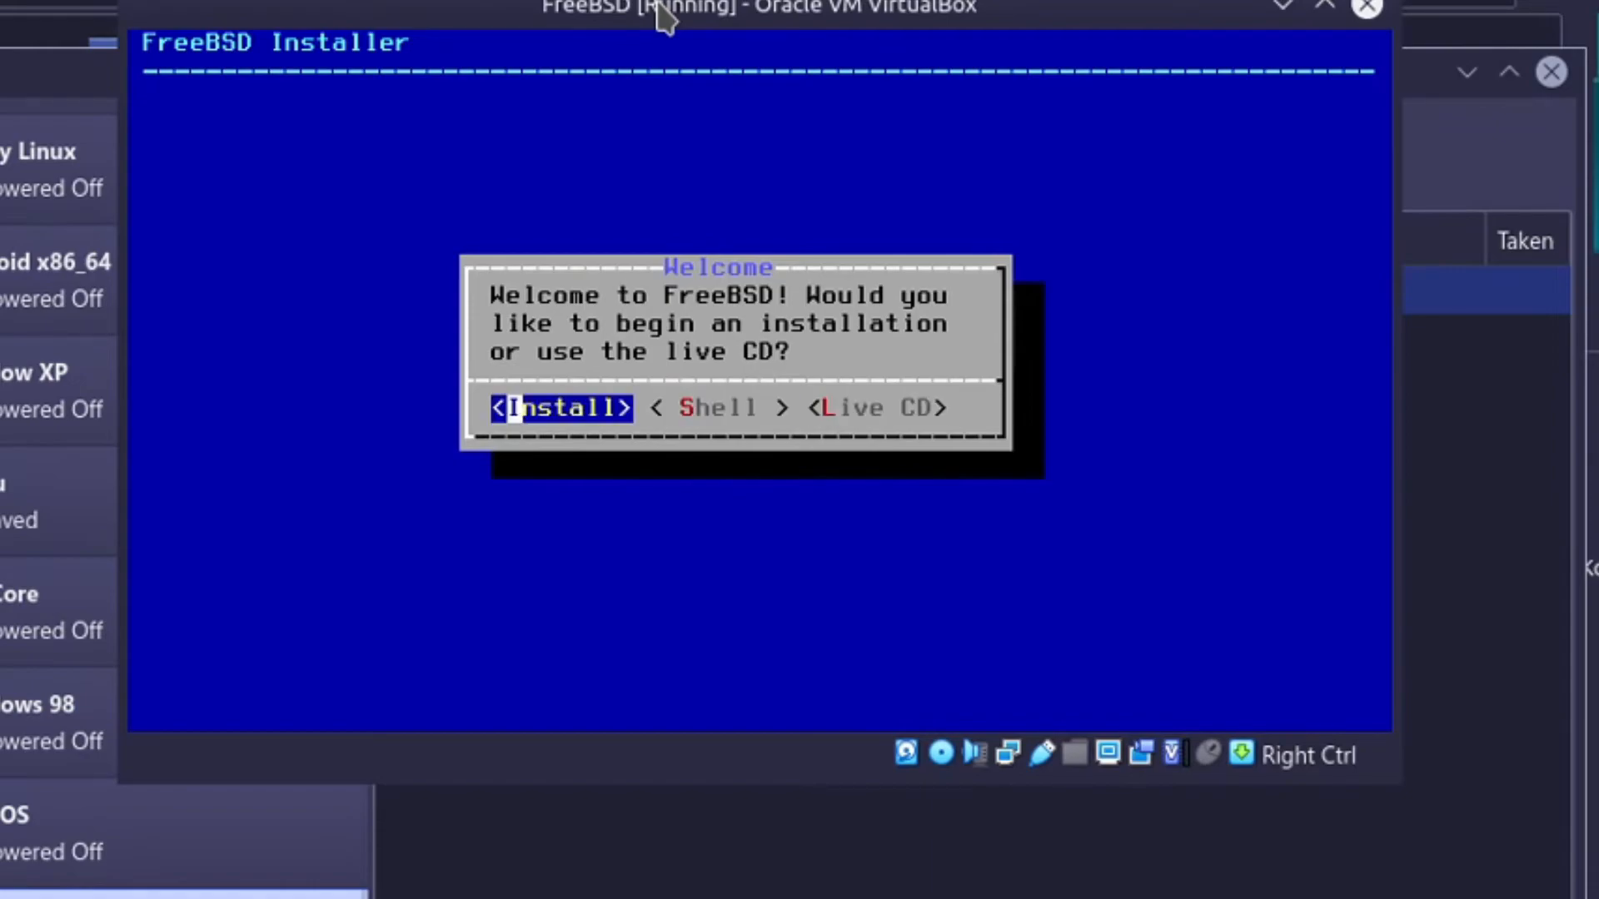
key("Return")
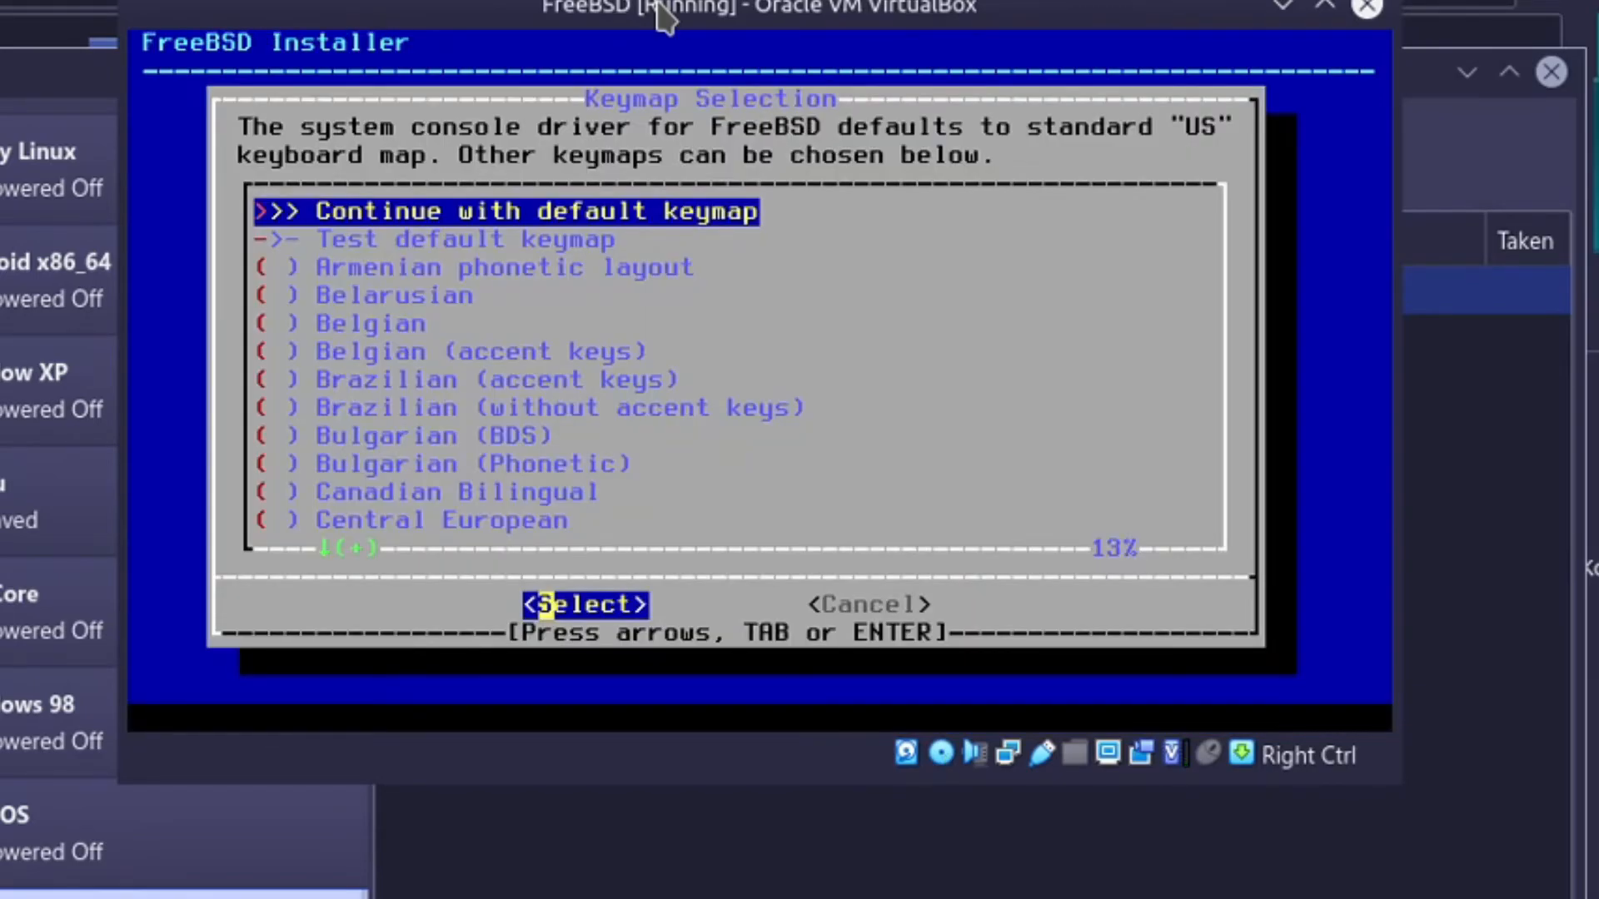
Select the Estonian keymap and test it by typing 'See väike mölder'.
key("Down")
key("Down")
key("Down")
key("Down")
key("Down")
key("Down")
key("Down")
key("Down")
key("Down")
key("Down")
key("Down")
key("Down")
key("Down")
key("Down")
key("Down")
key("Down")
key("Down")
key("Down")
key("Down")
key("Down")
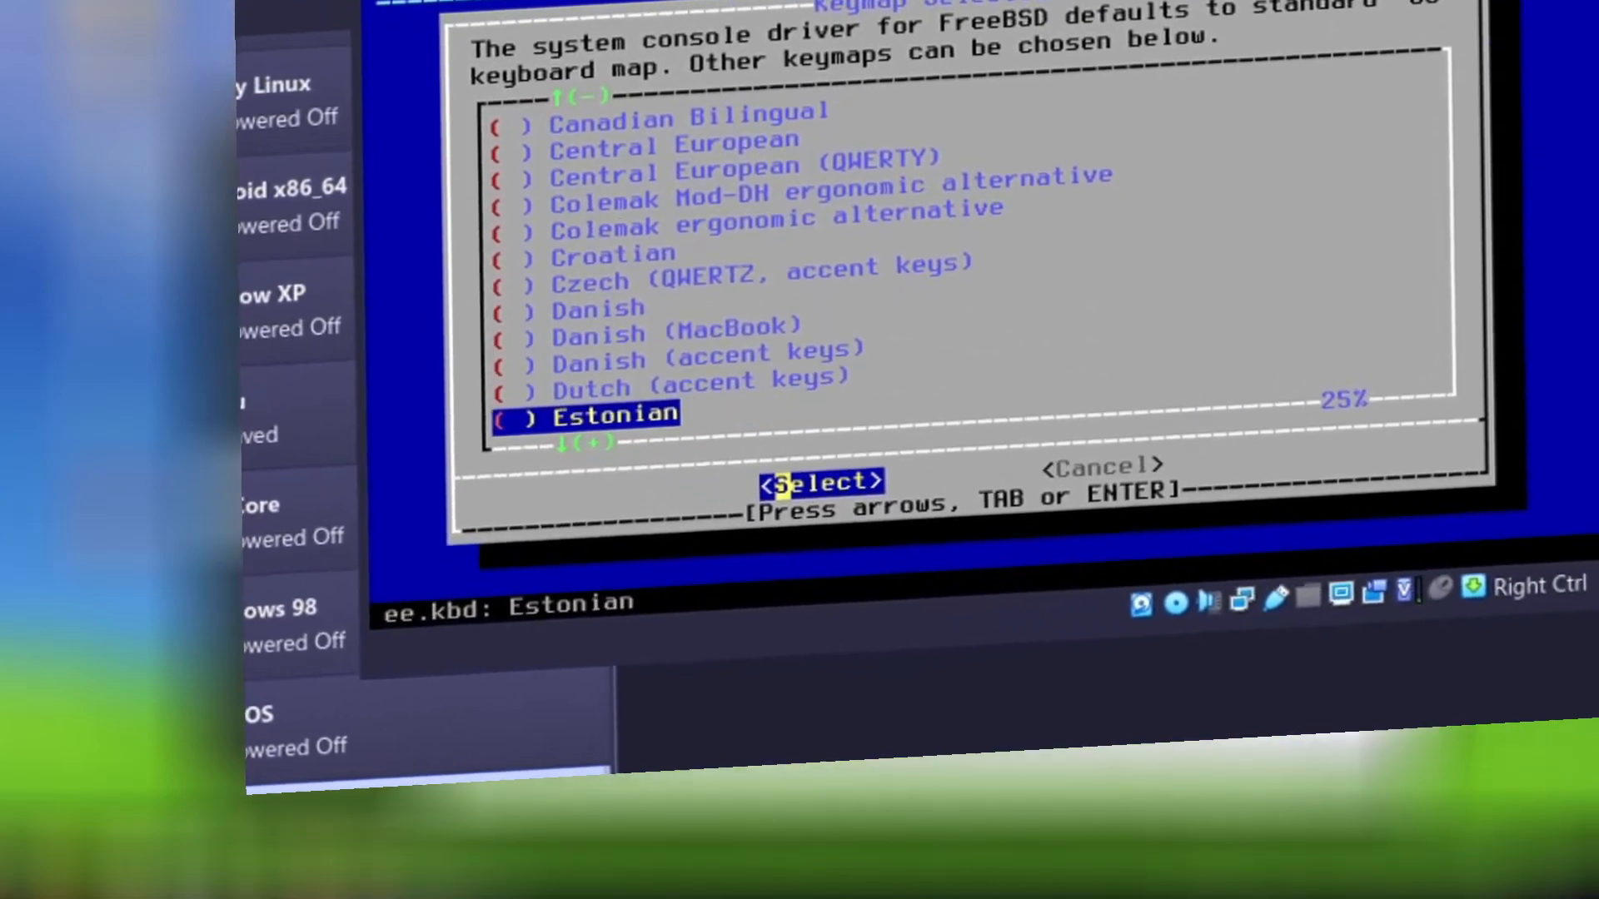
key("Down")
key("Down")
key("Up")
key("Up")
key("Return")
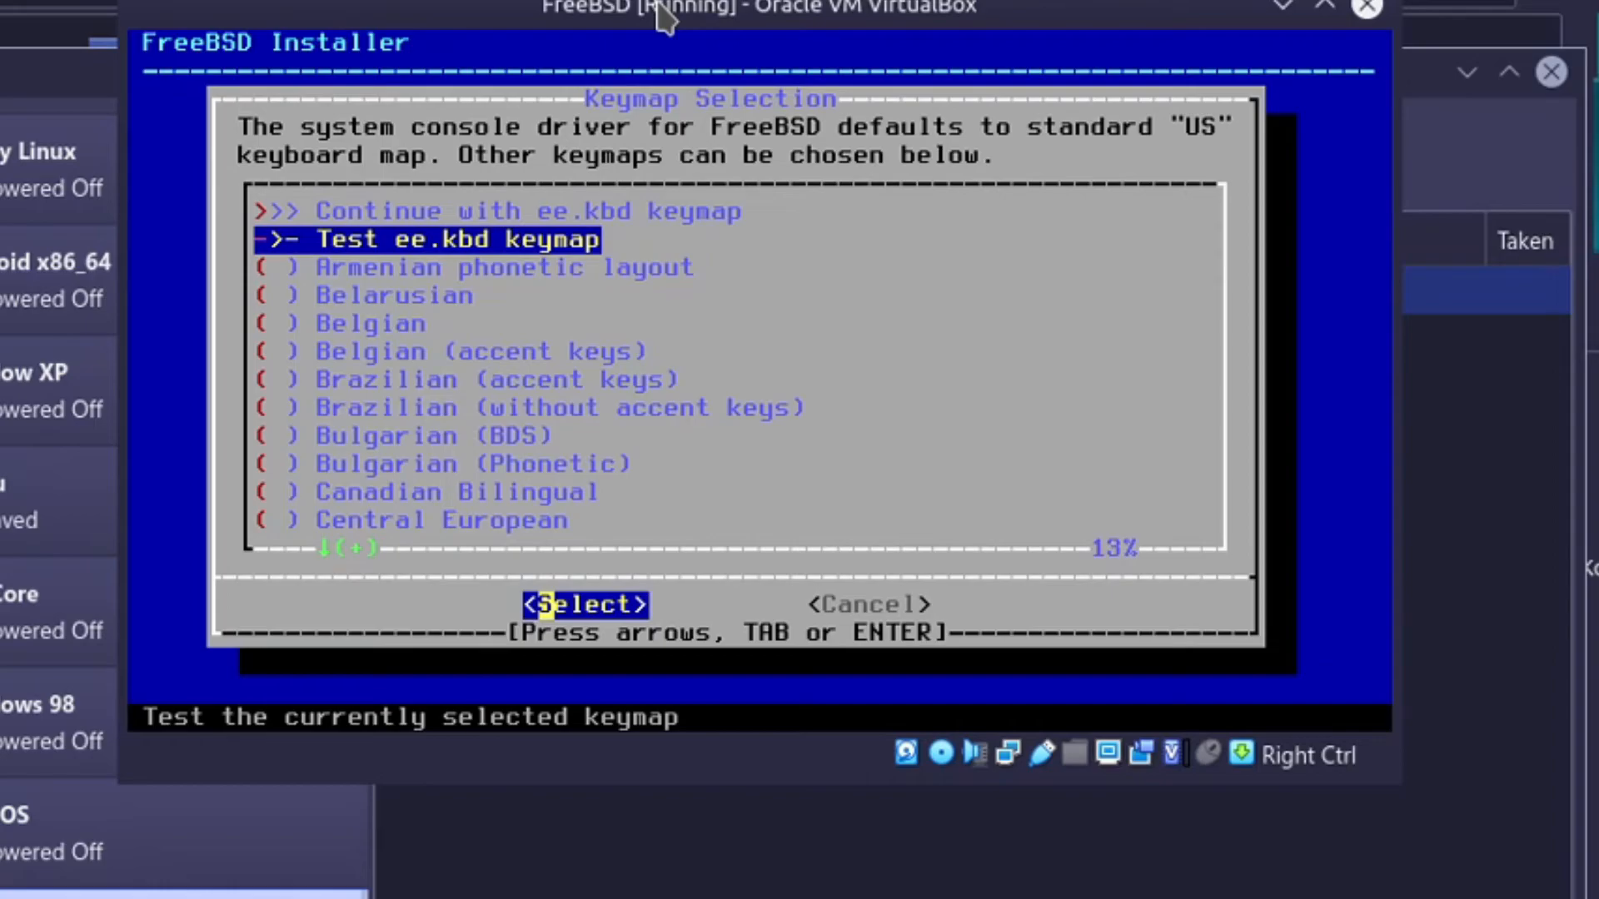
key("Return")
type("Th")
key("BackSpace")
key("BackSpace")
type("S")
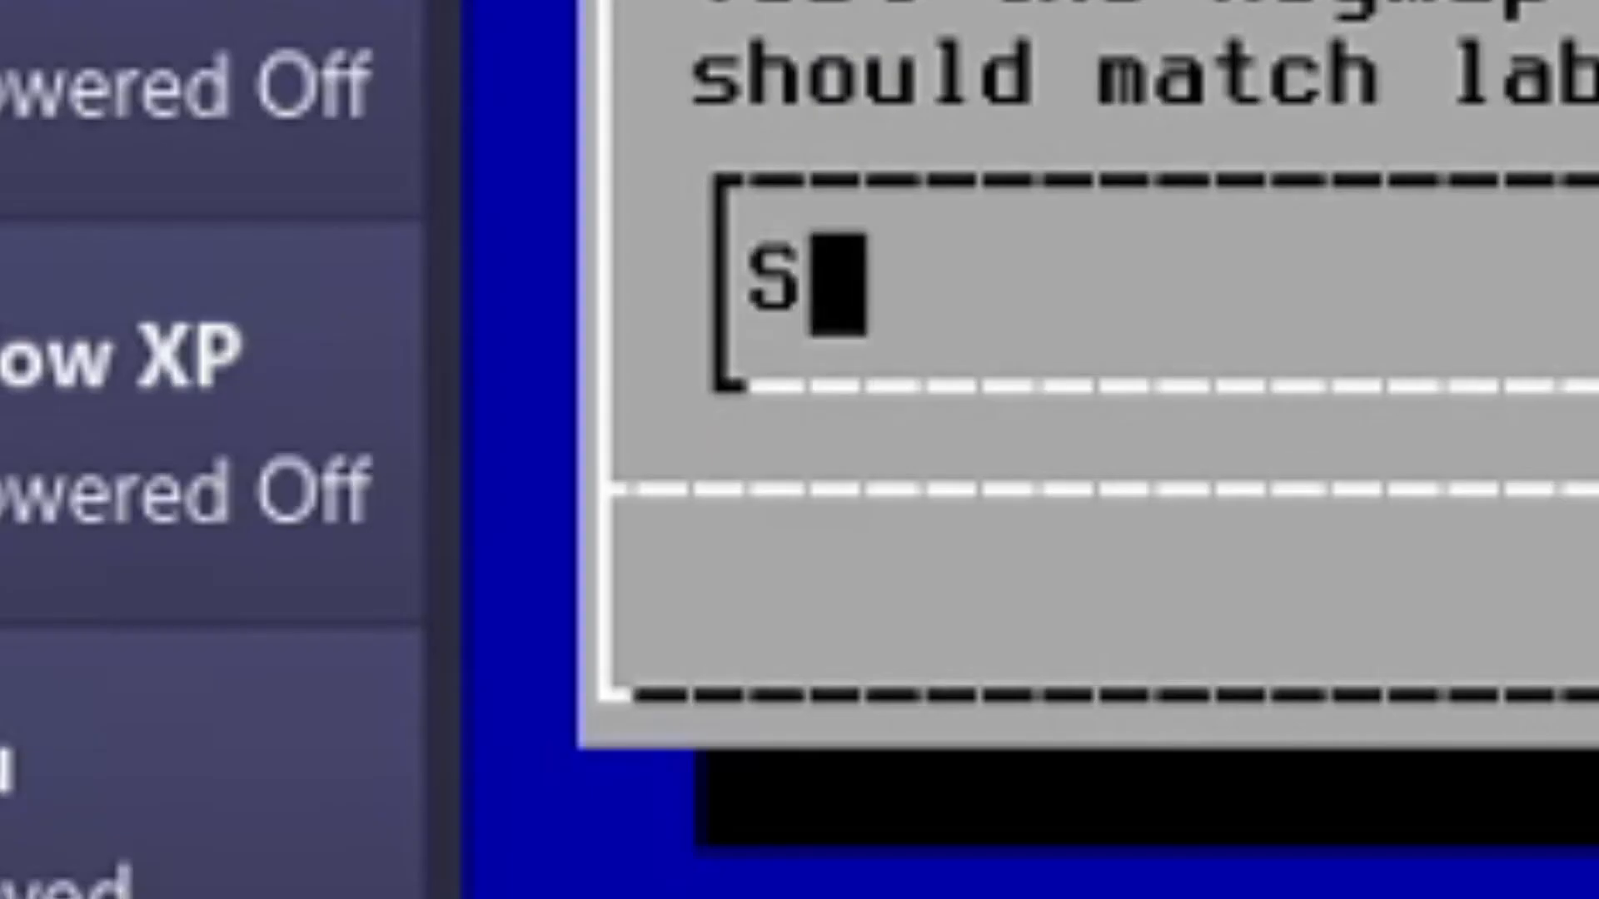
type("ee väike mölder j?uab rongile hüpata")
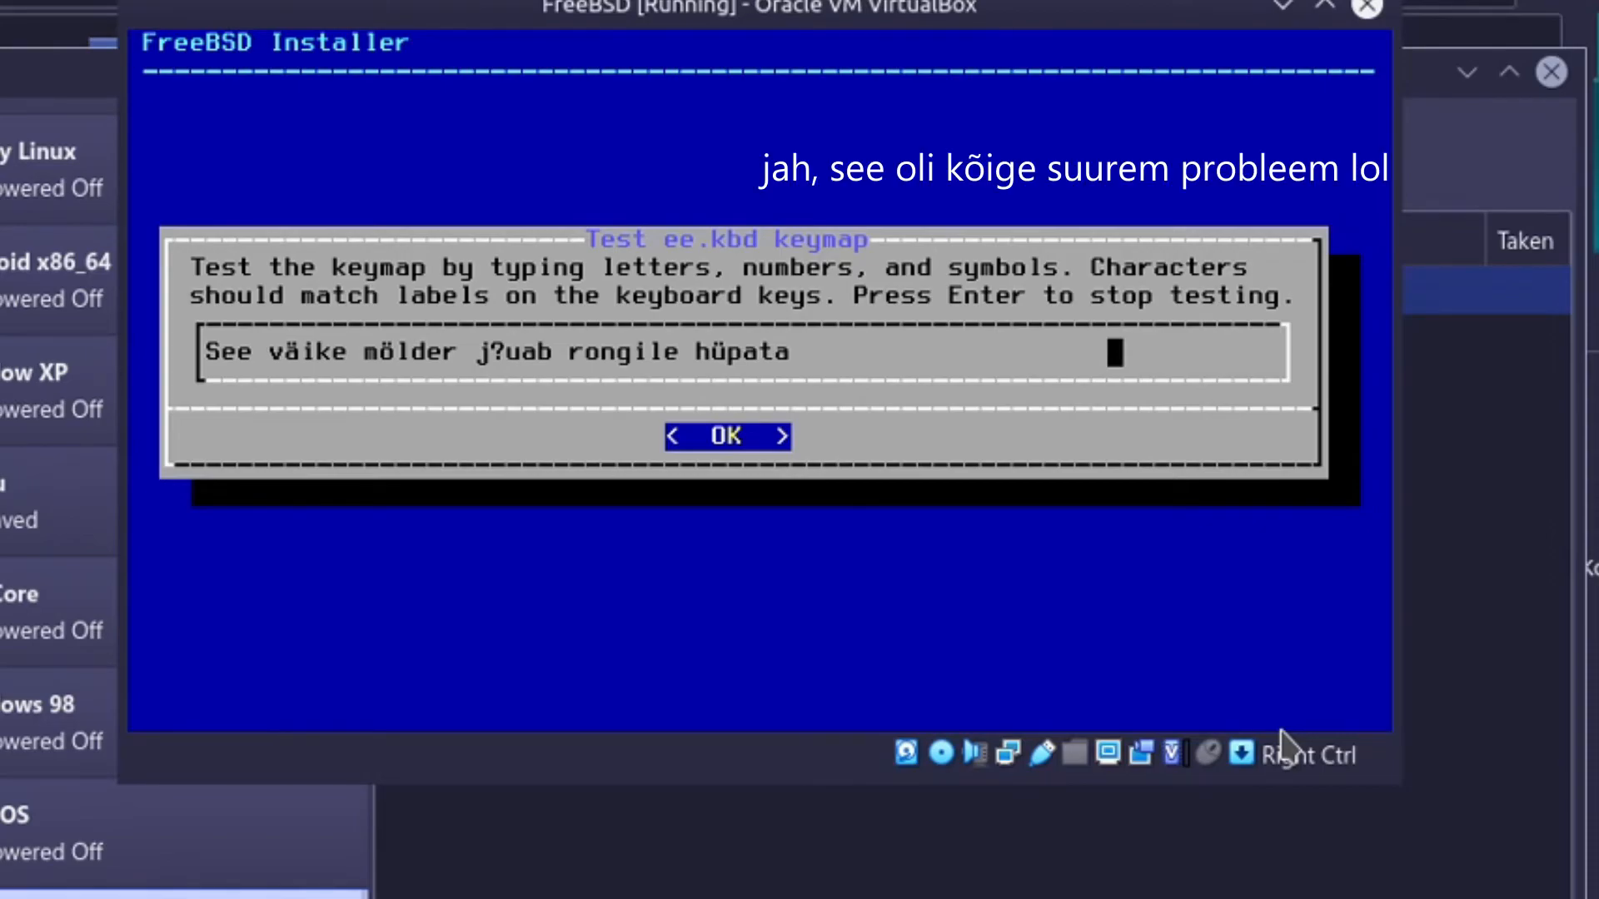
key("Return")
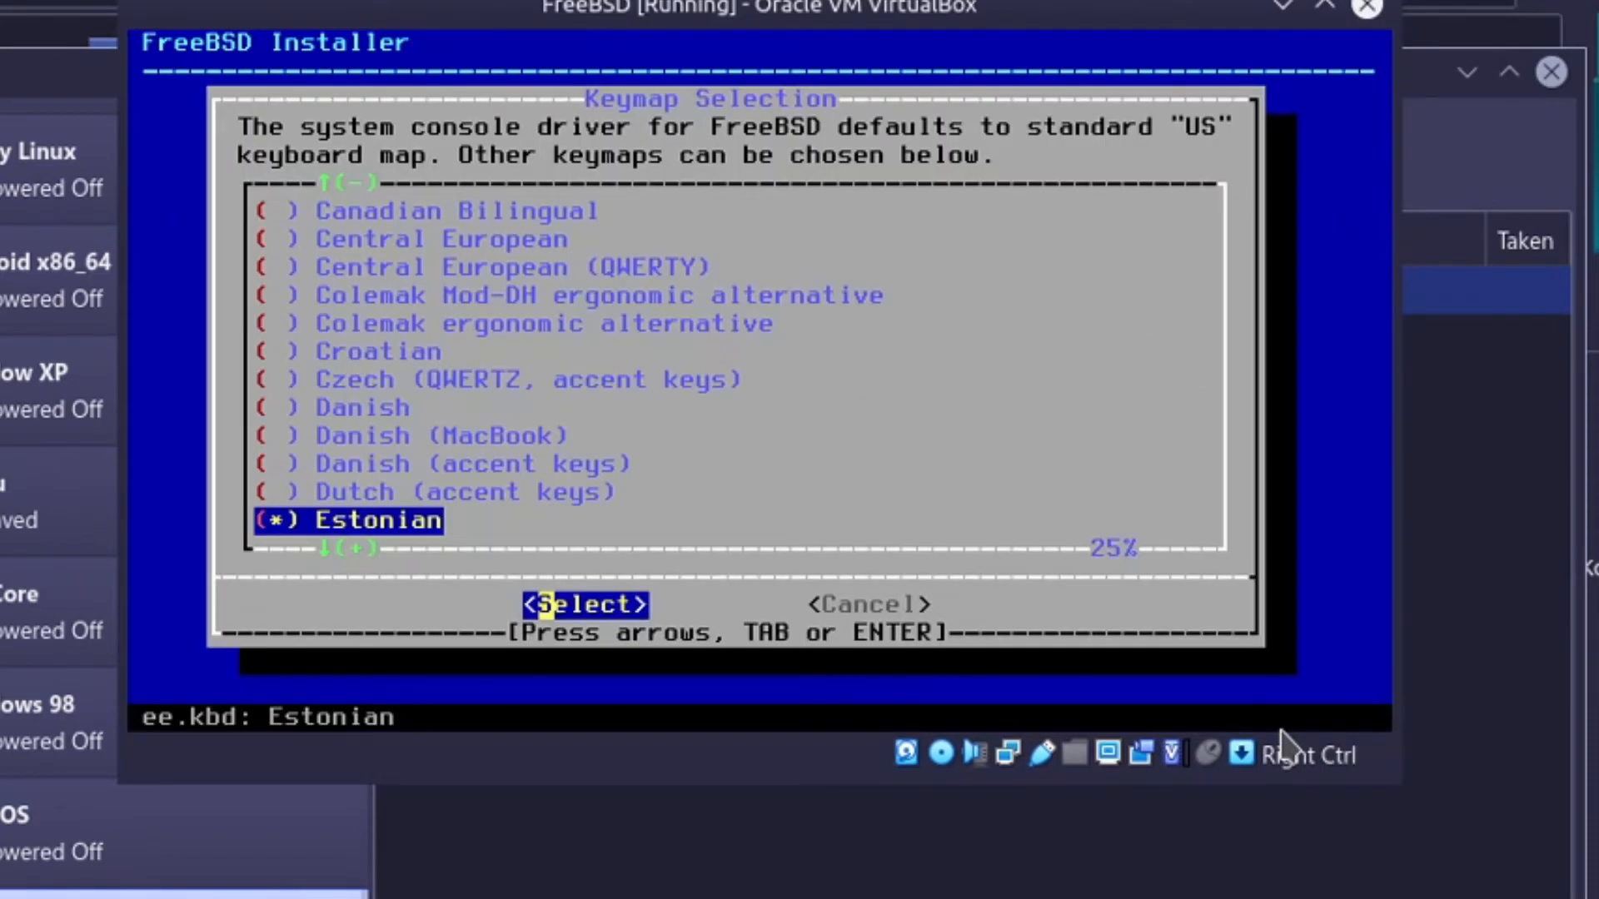
Continue installation with the ee.kbd keymap.
key("Return")
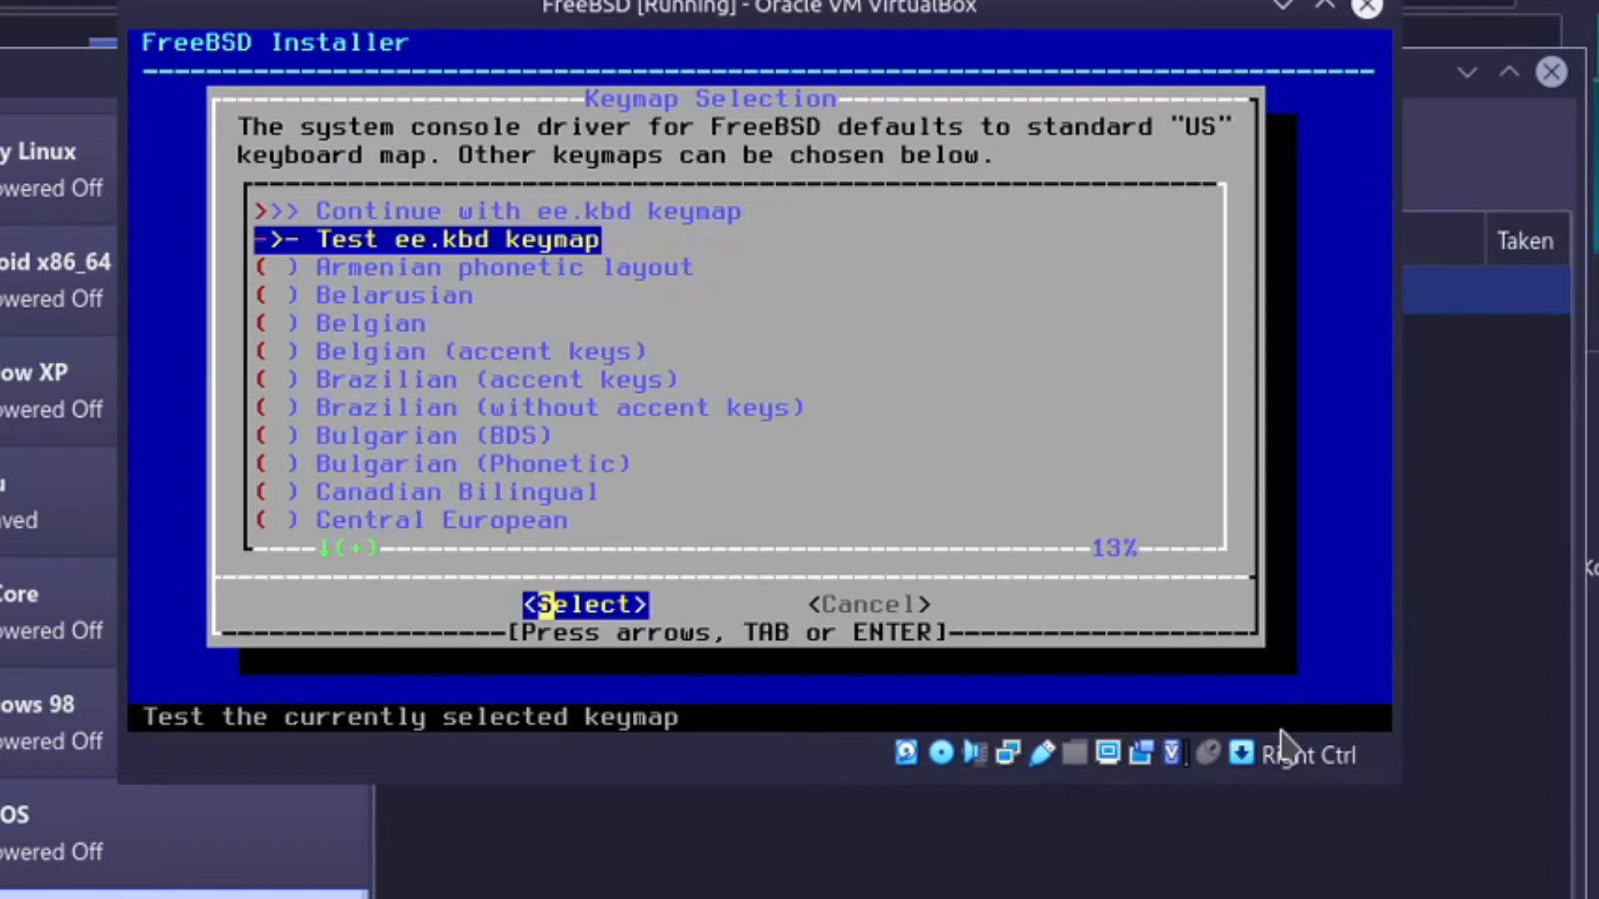
key("Up")
key("Return")
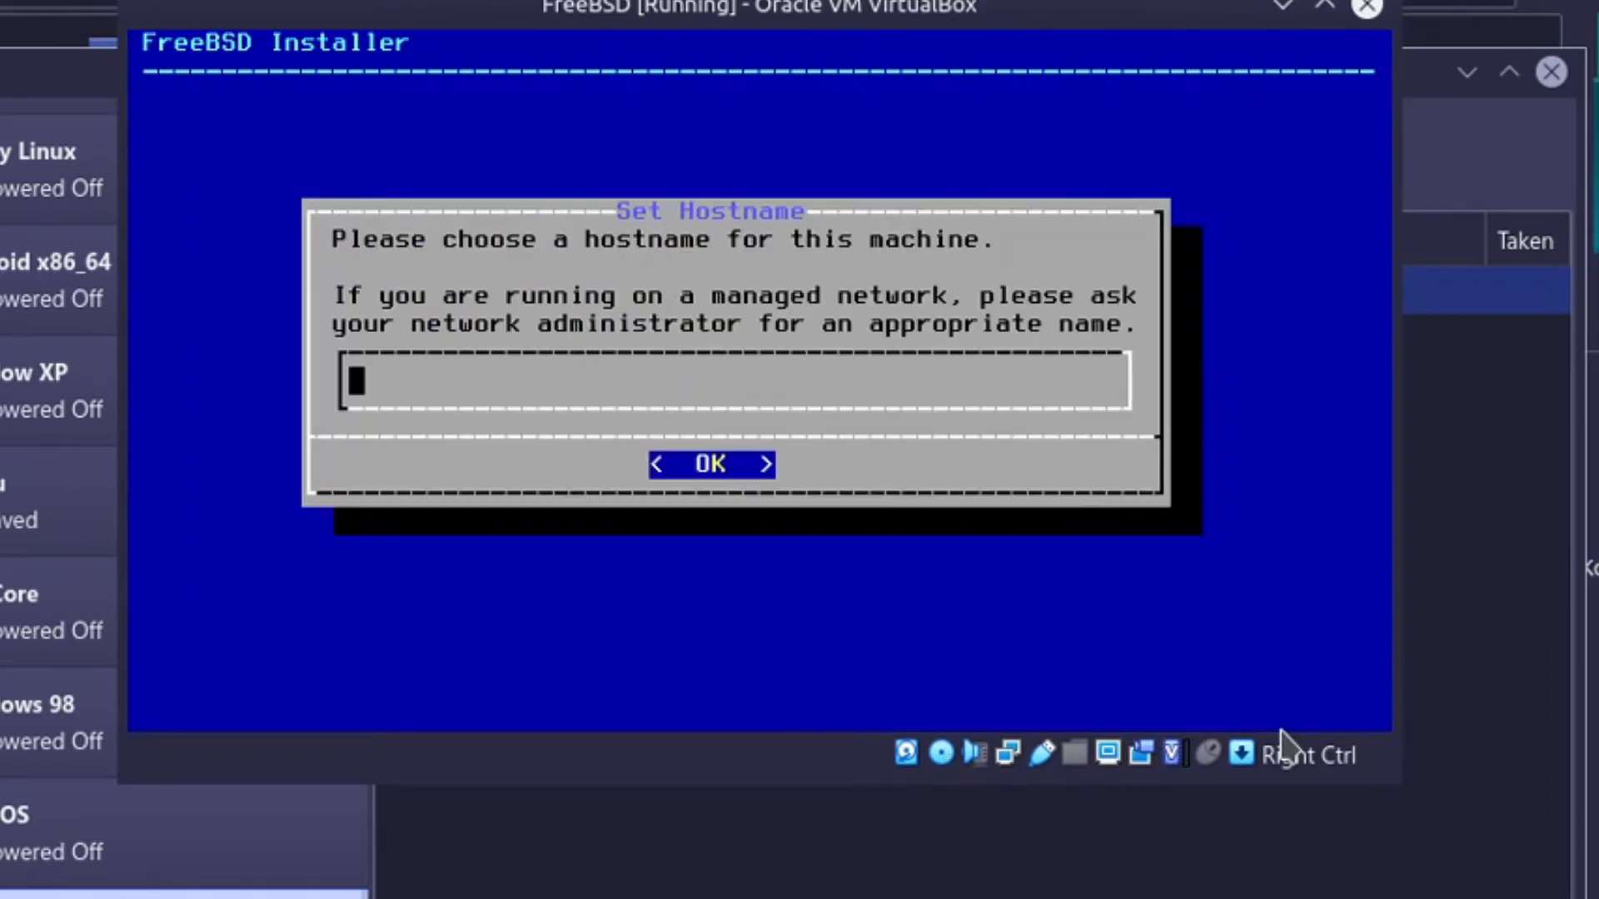
Set hostname Sammalkaru, include all optional components, and choose guided Root-on-ZFS.
type("Sammalkaru")
key("Return")
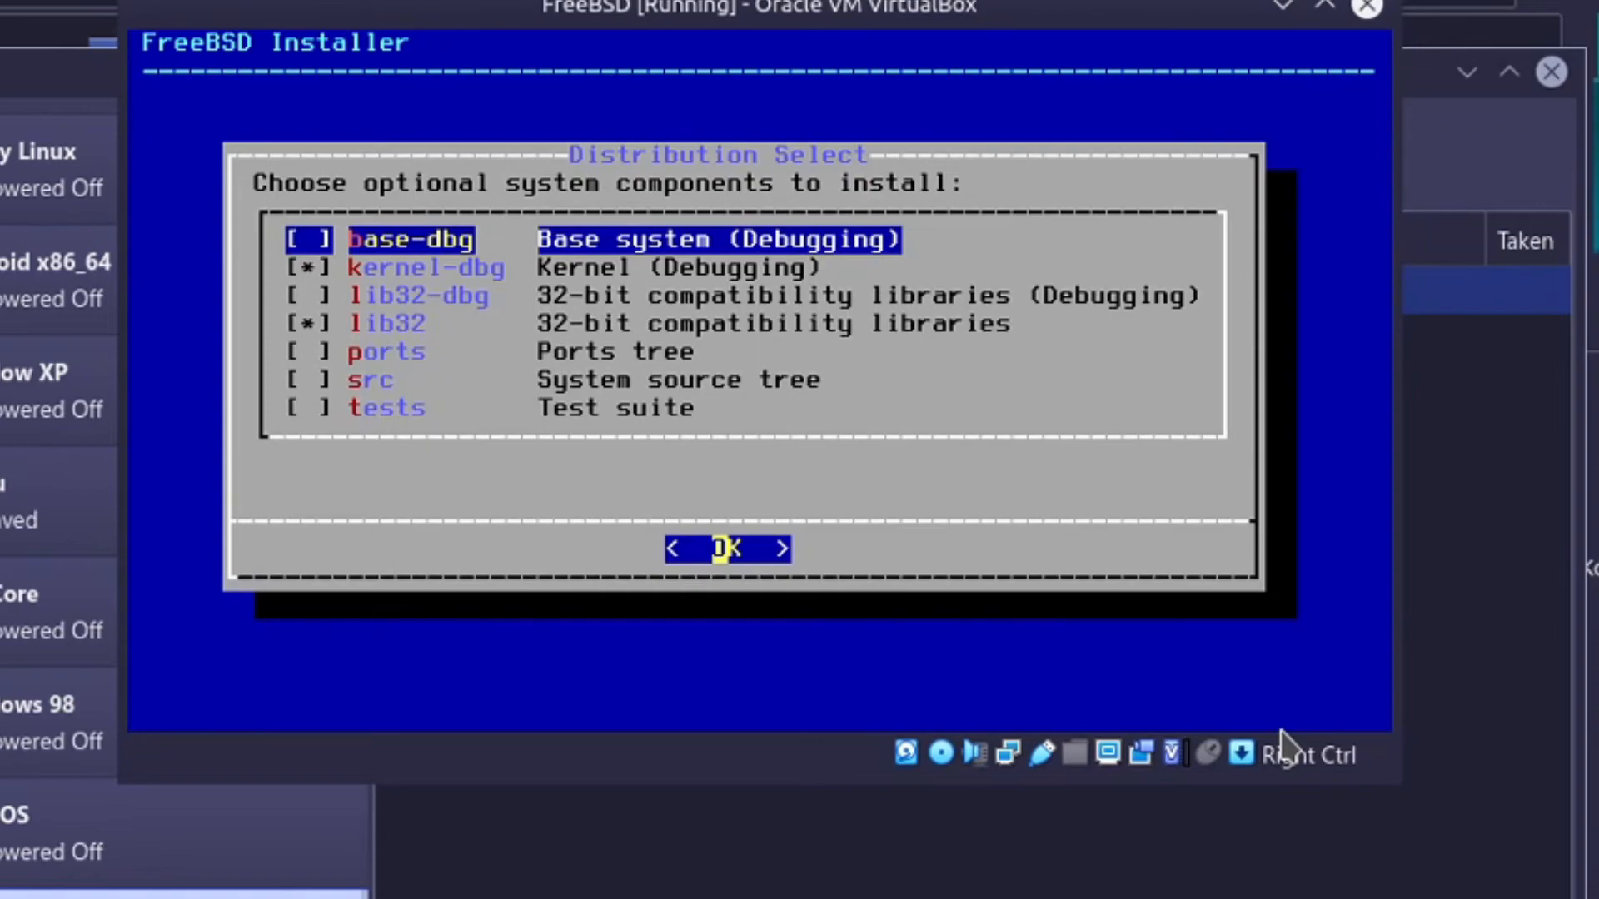
key("space")
key("Down")
key("Down")
key("Down")
key("Down")
key("space")
key("Down")
key("space")
key("Down")
key("space")
key("Up")
key("Up")
key("Up")
key("Up")
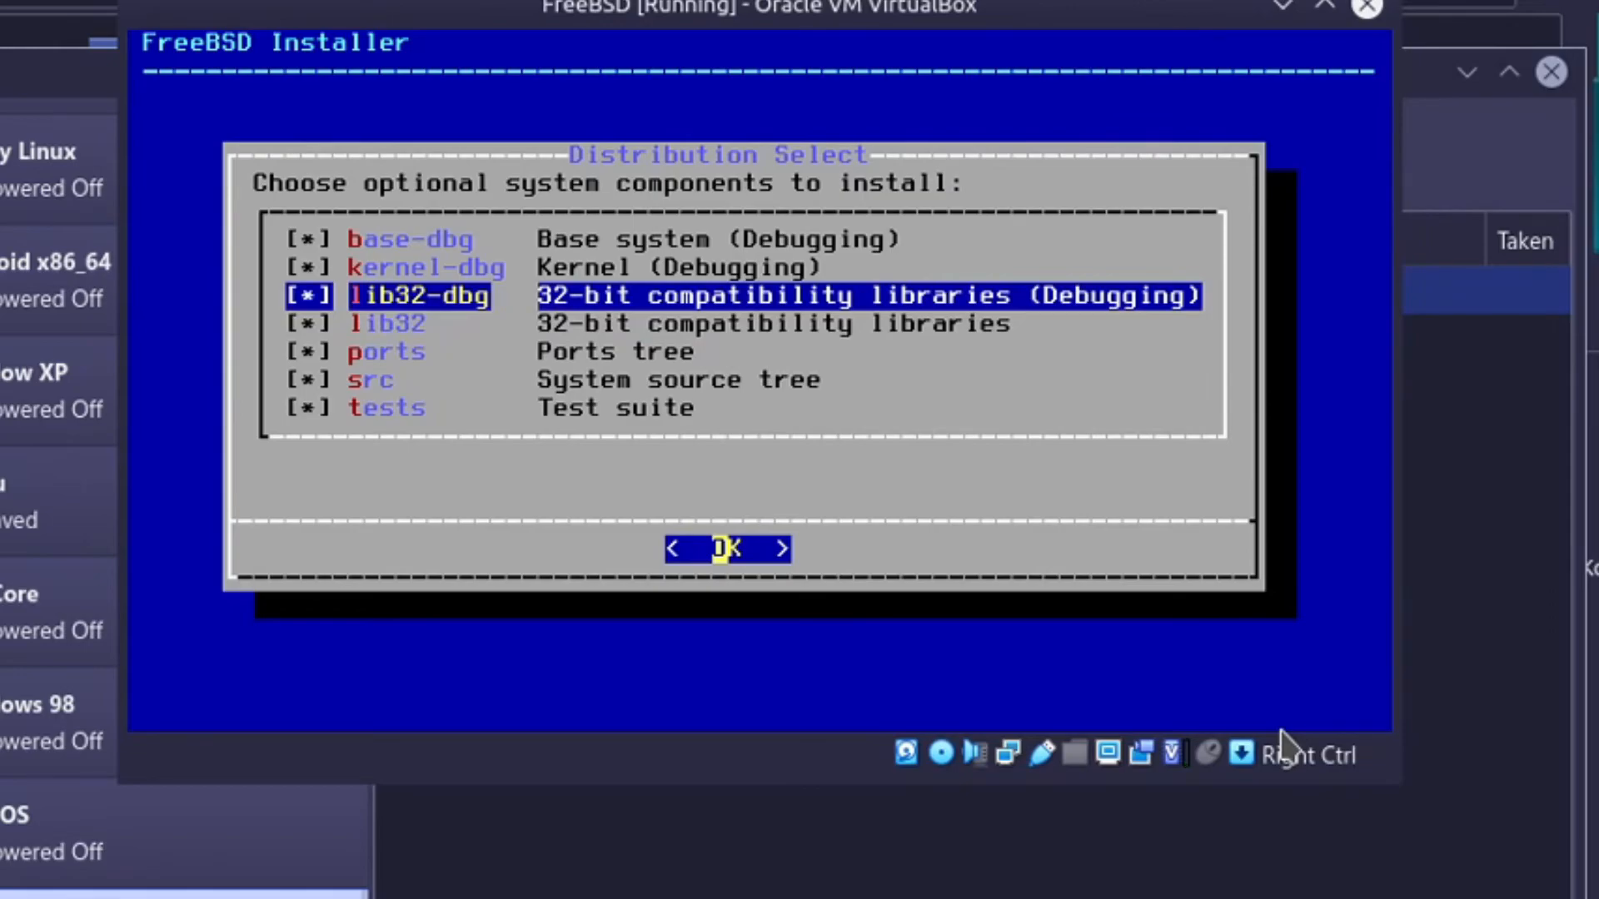
key("Return")
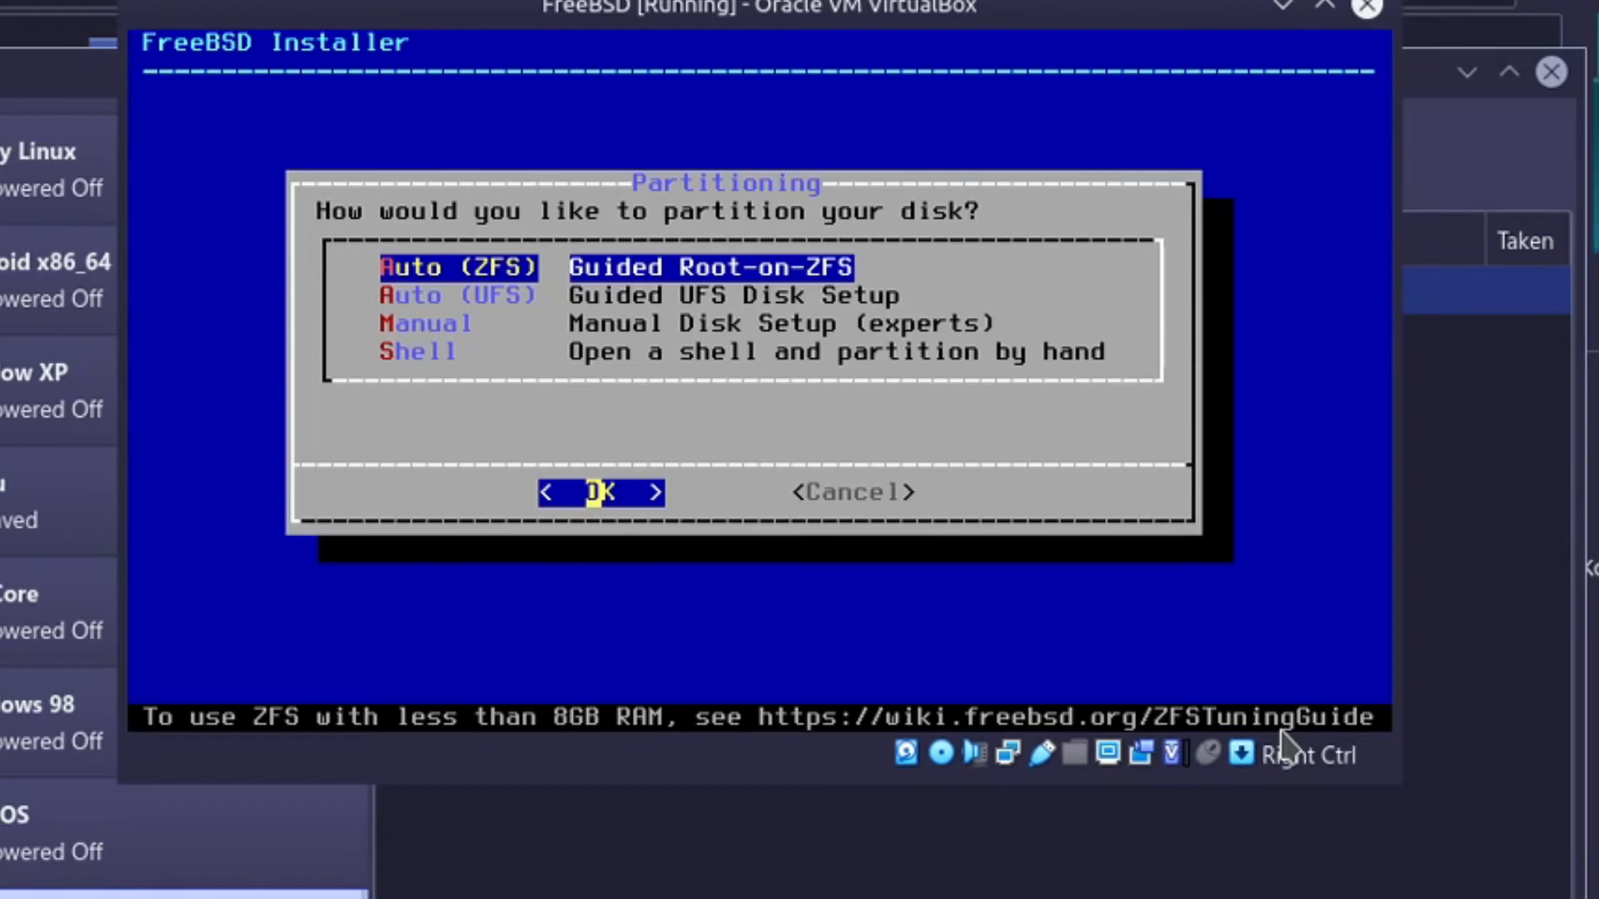
key("Return")
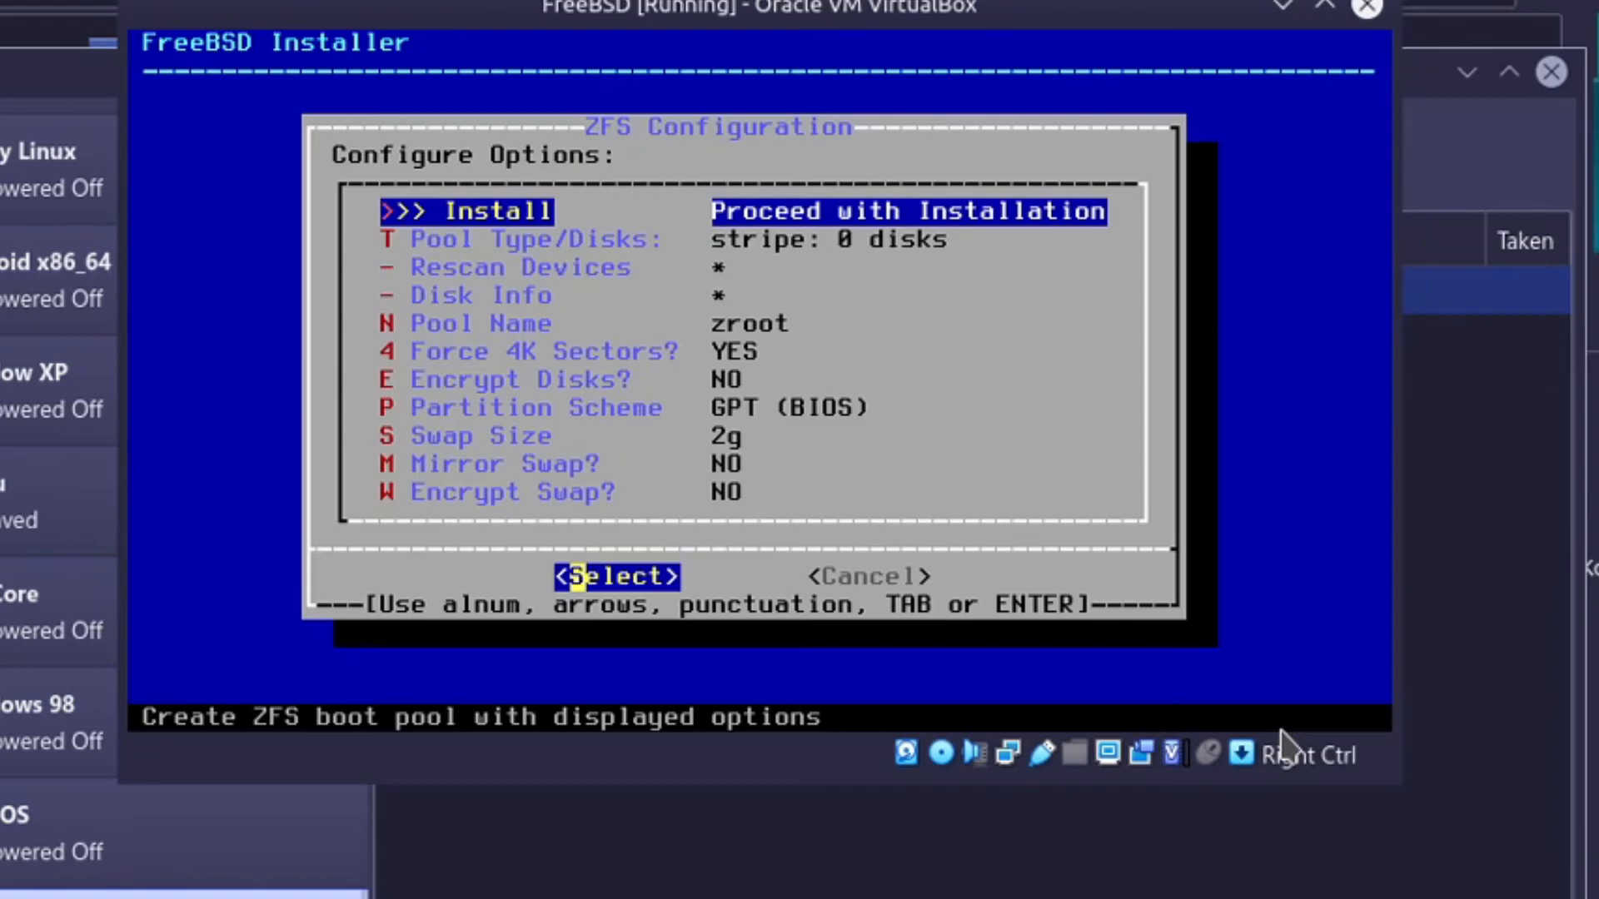
key("Down")
key("Down")
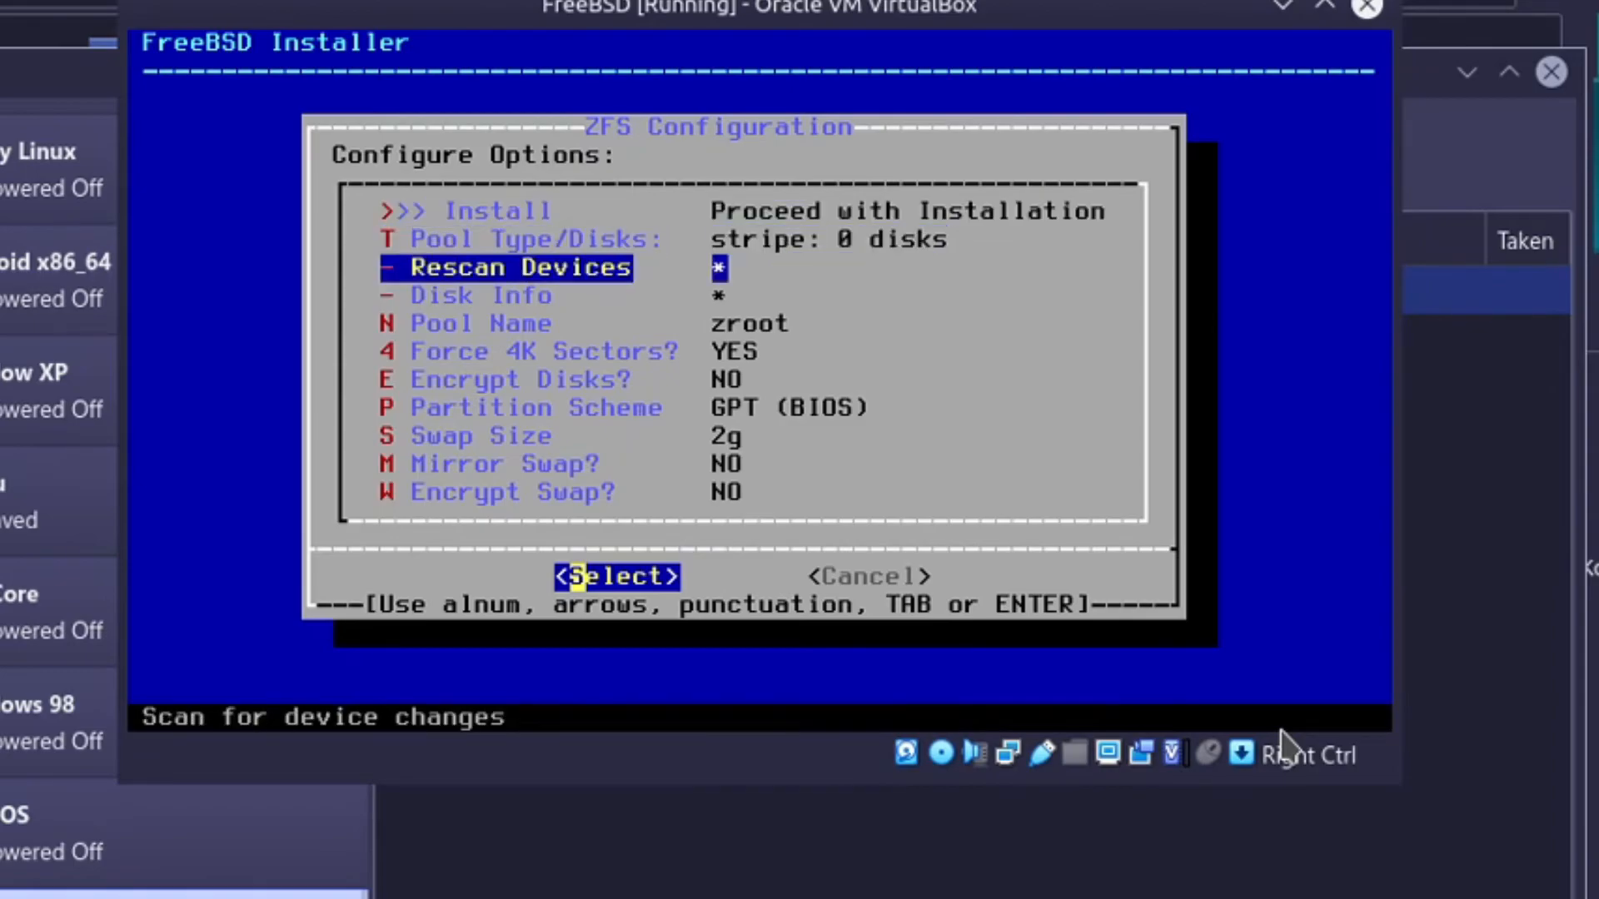
key("Return")
key("Down")
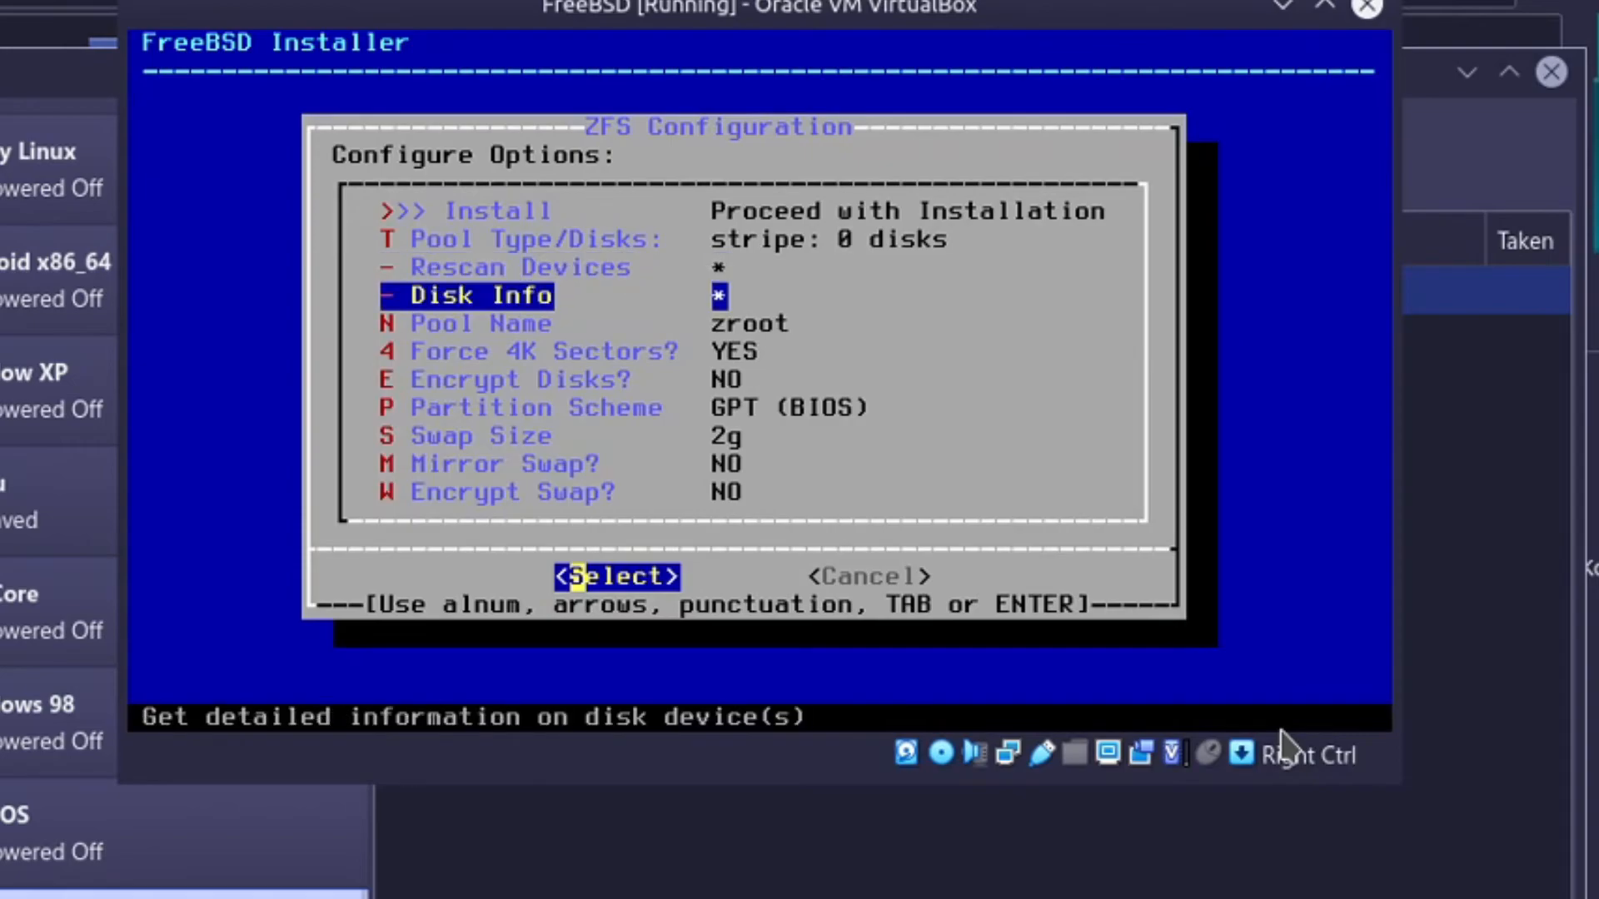
key("Return")
key("Return")
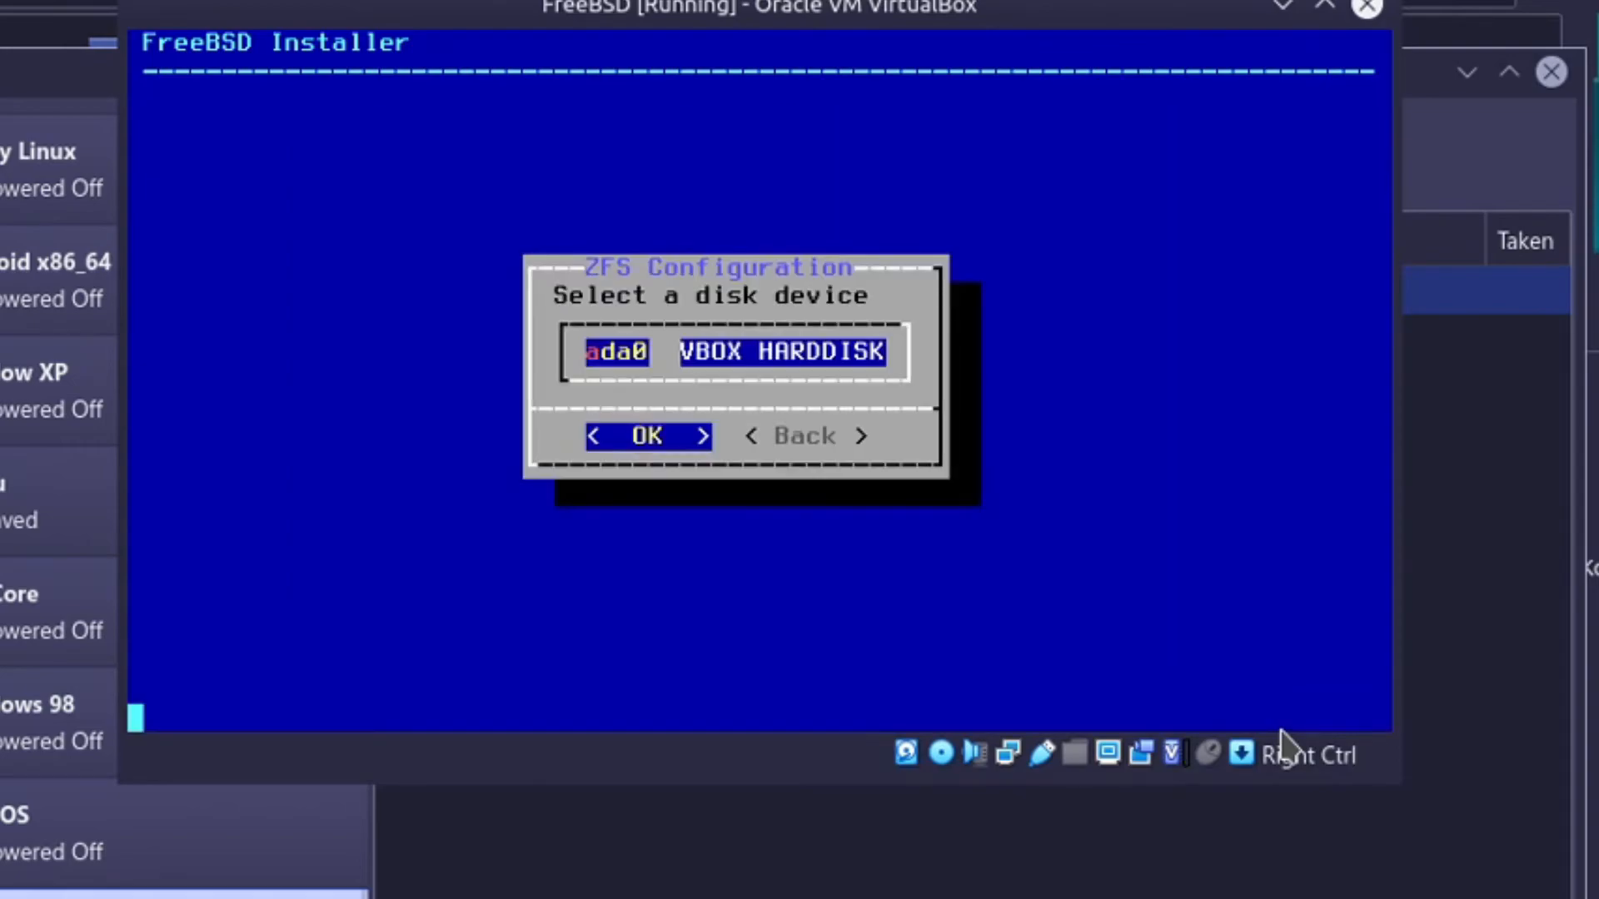
key("Return")
key("Tab")
key("Return")
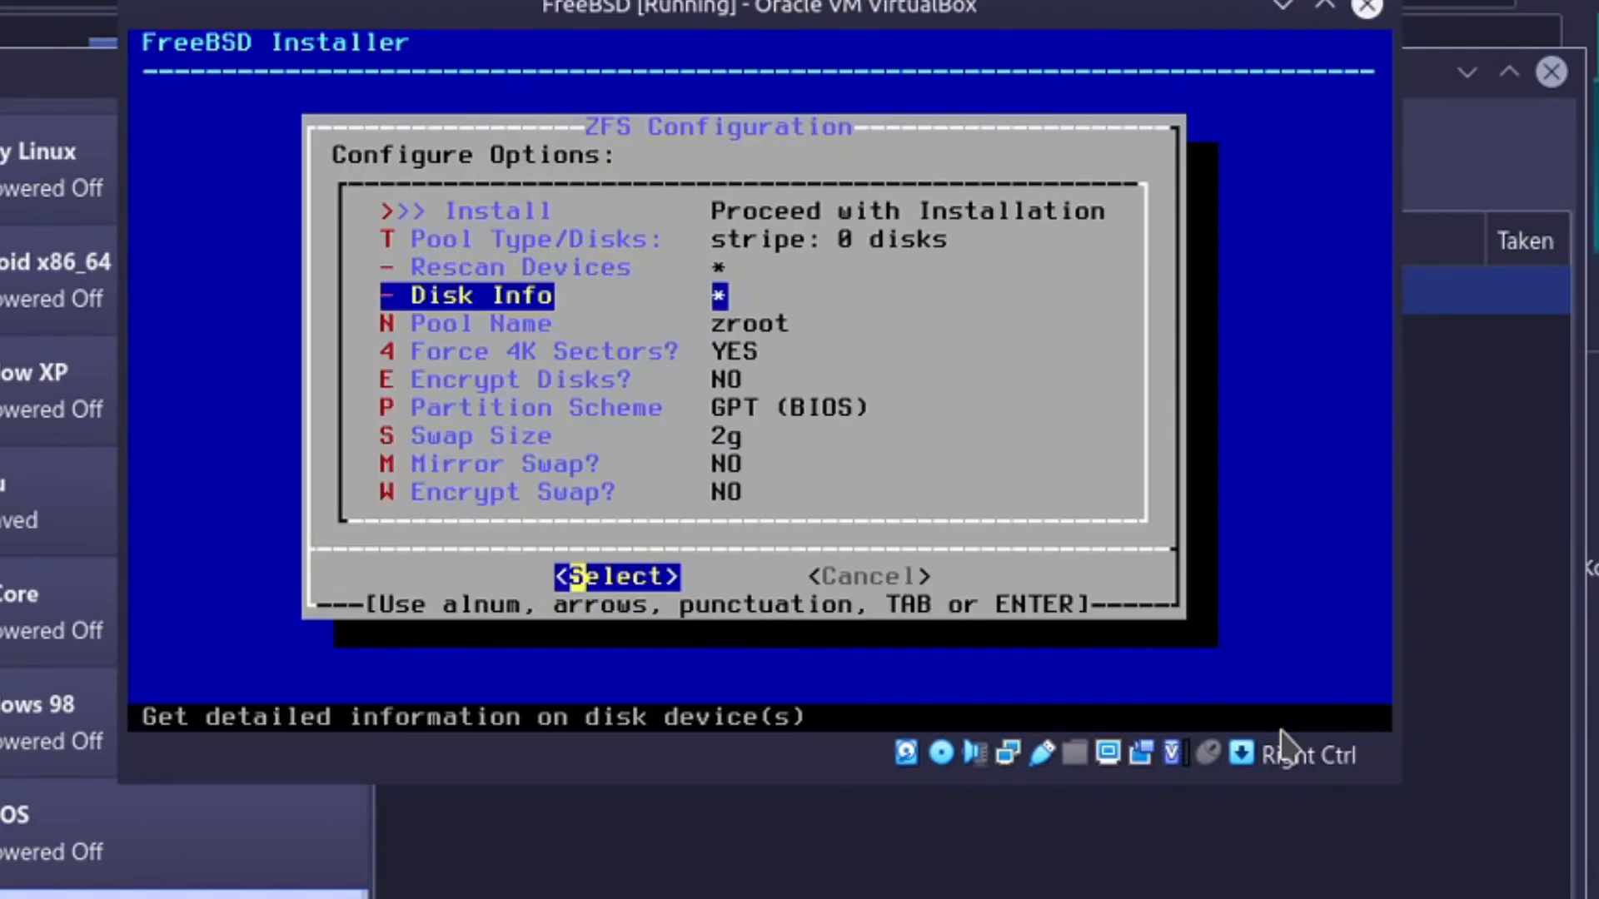
key("Down")
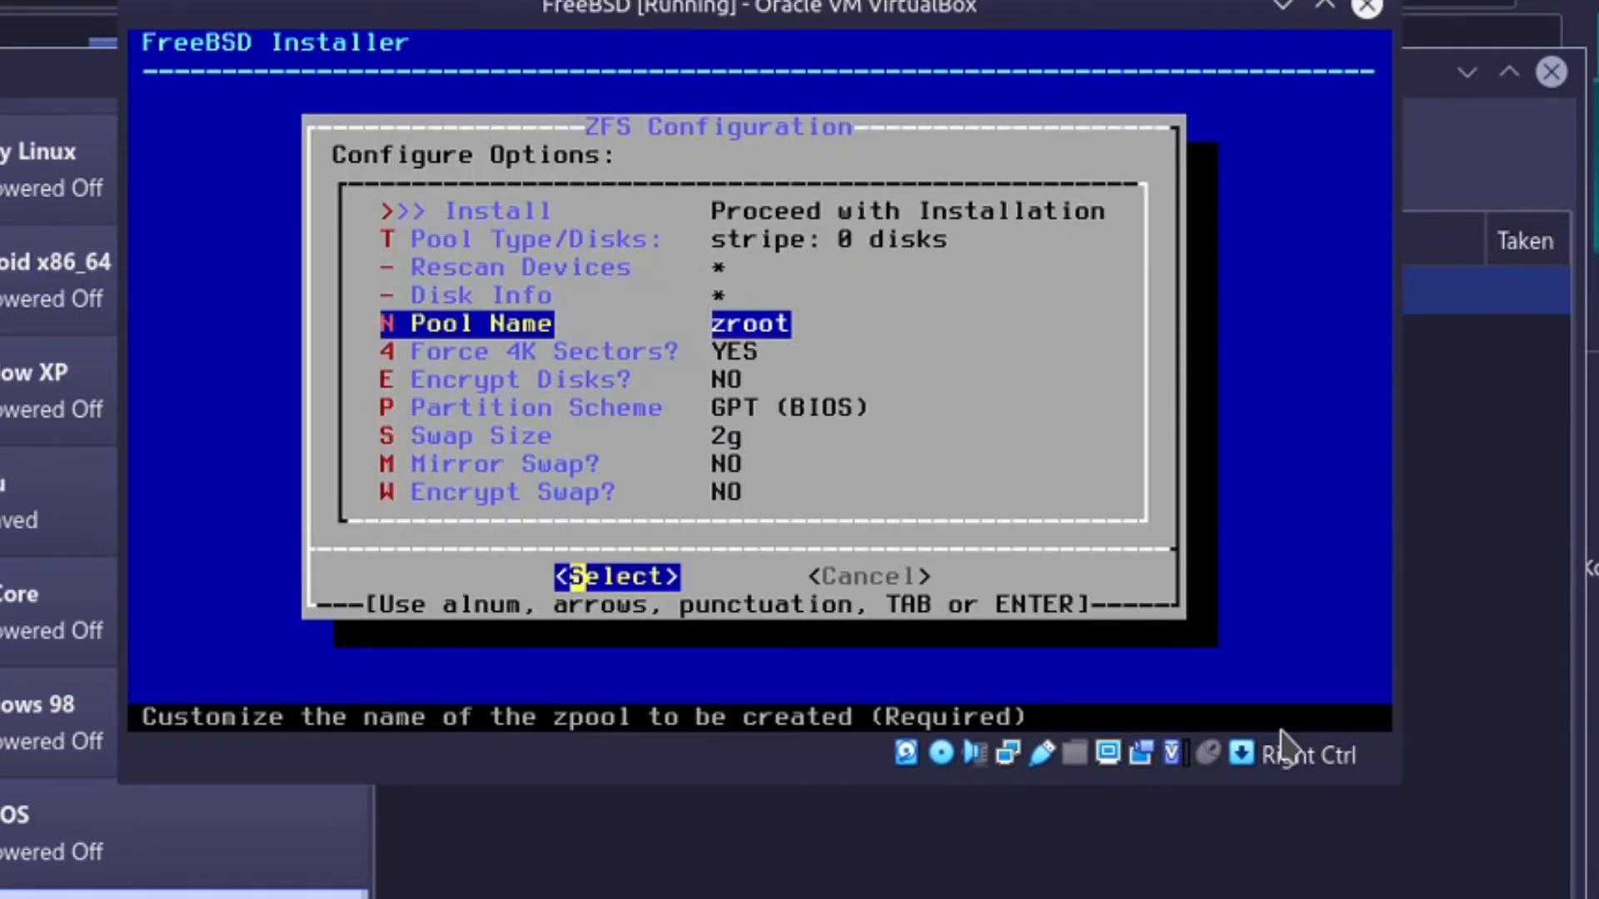
key("Down")
key("Down")
key("Down")
key("Down")
key("Down")
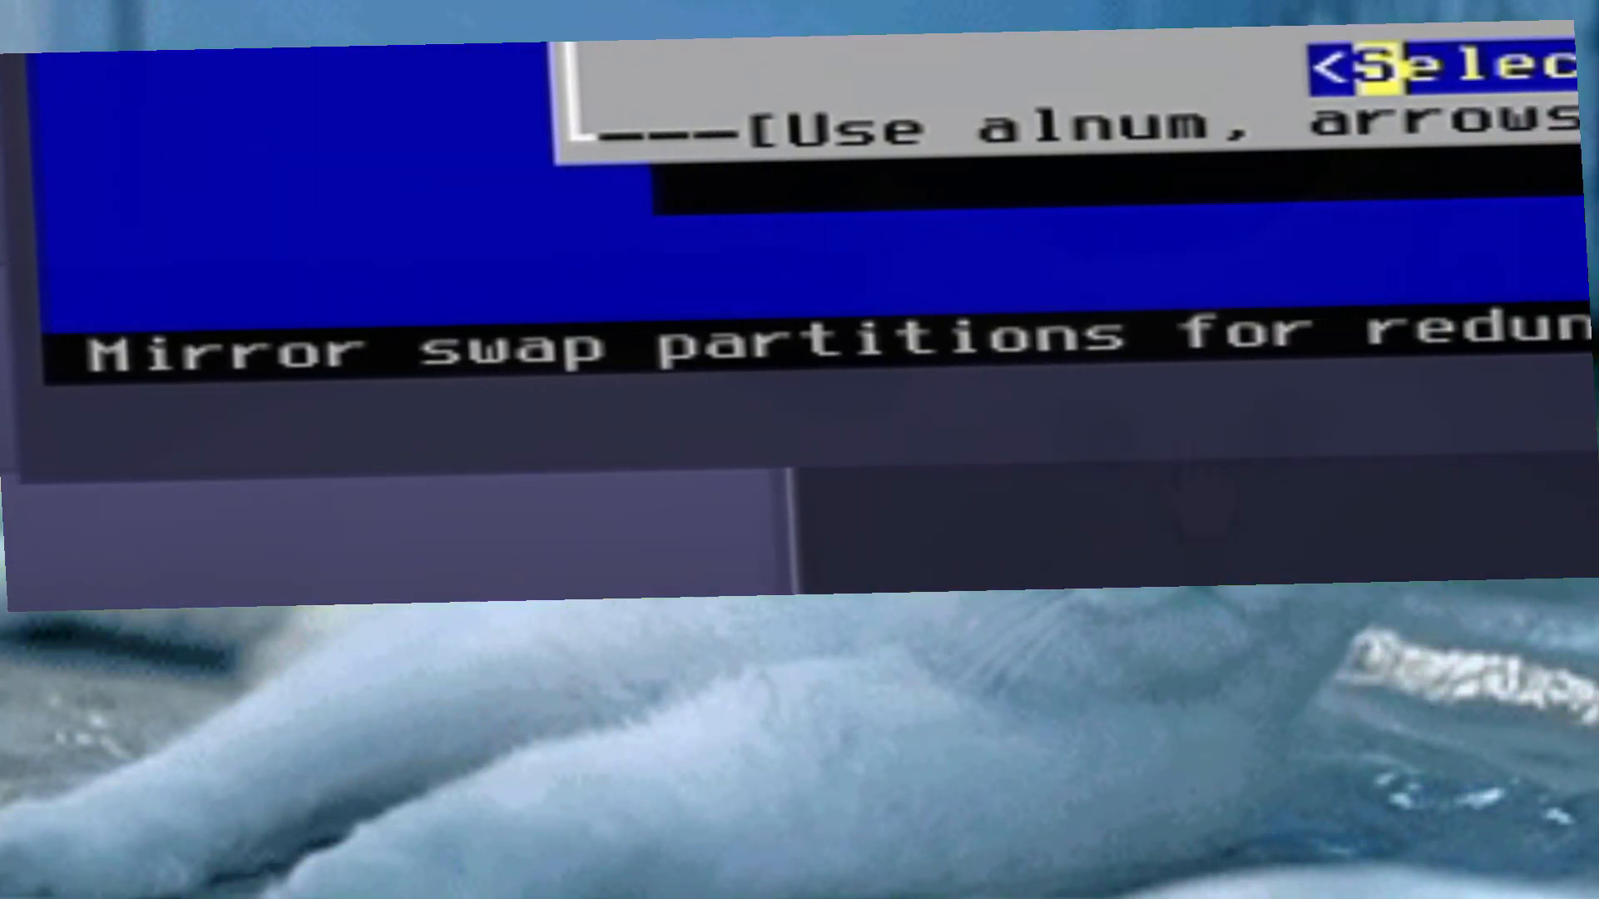
key("Down")
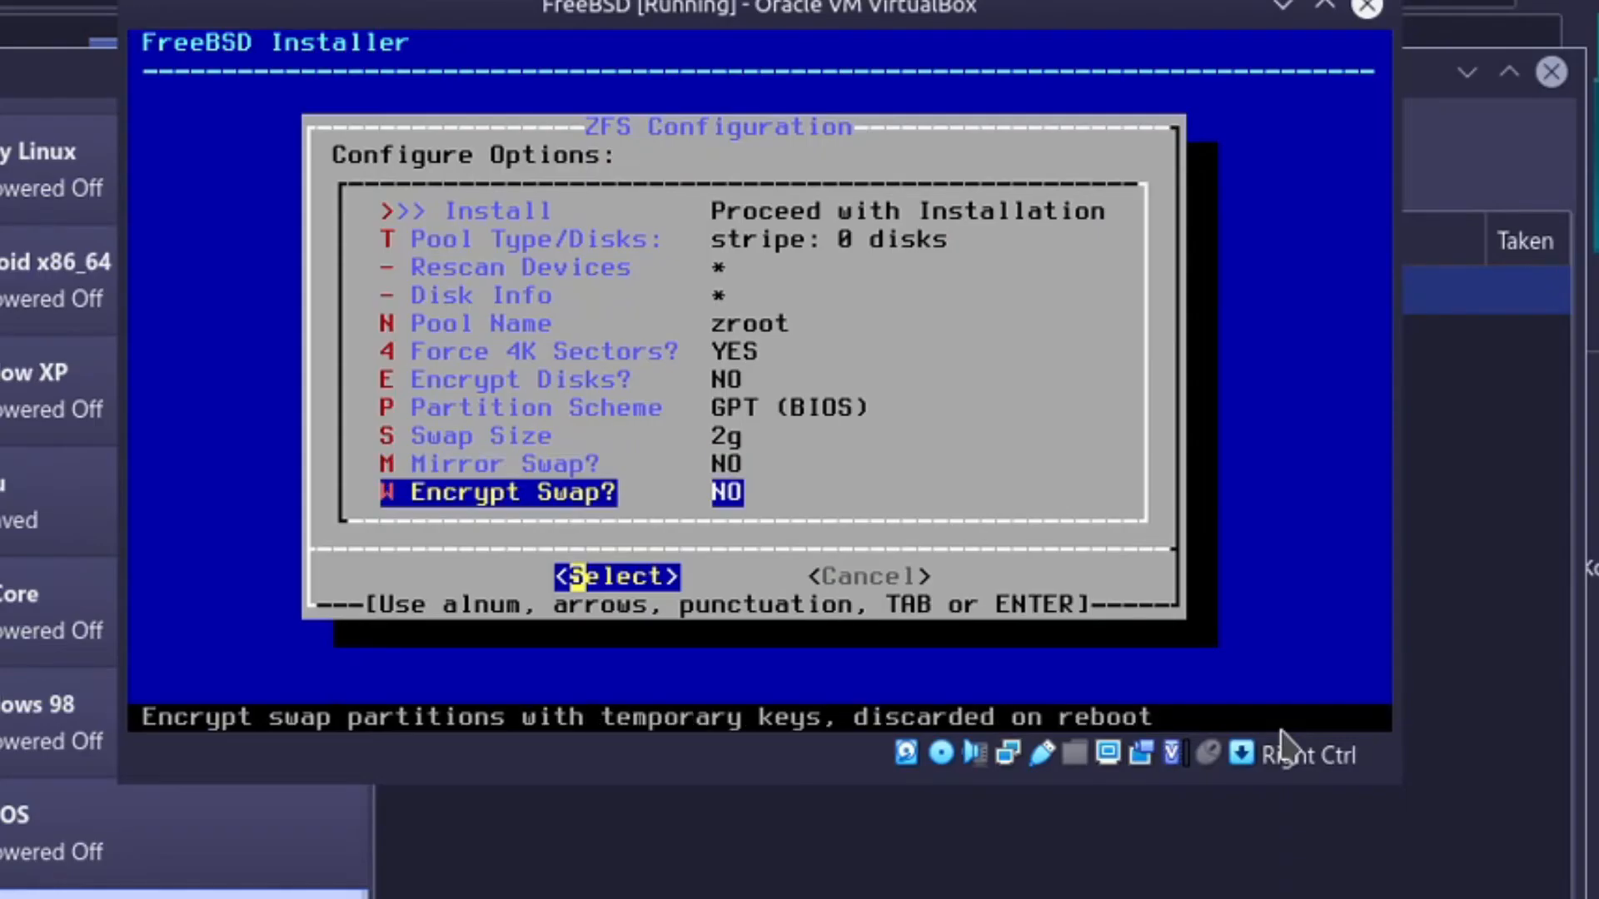
key("Up")
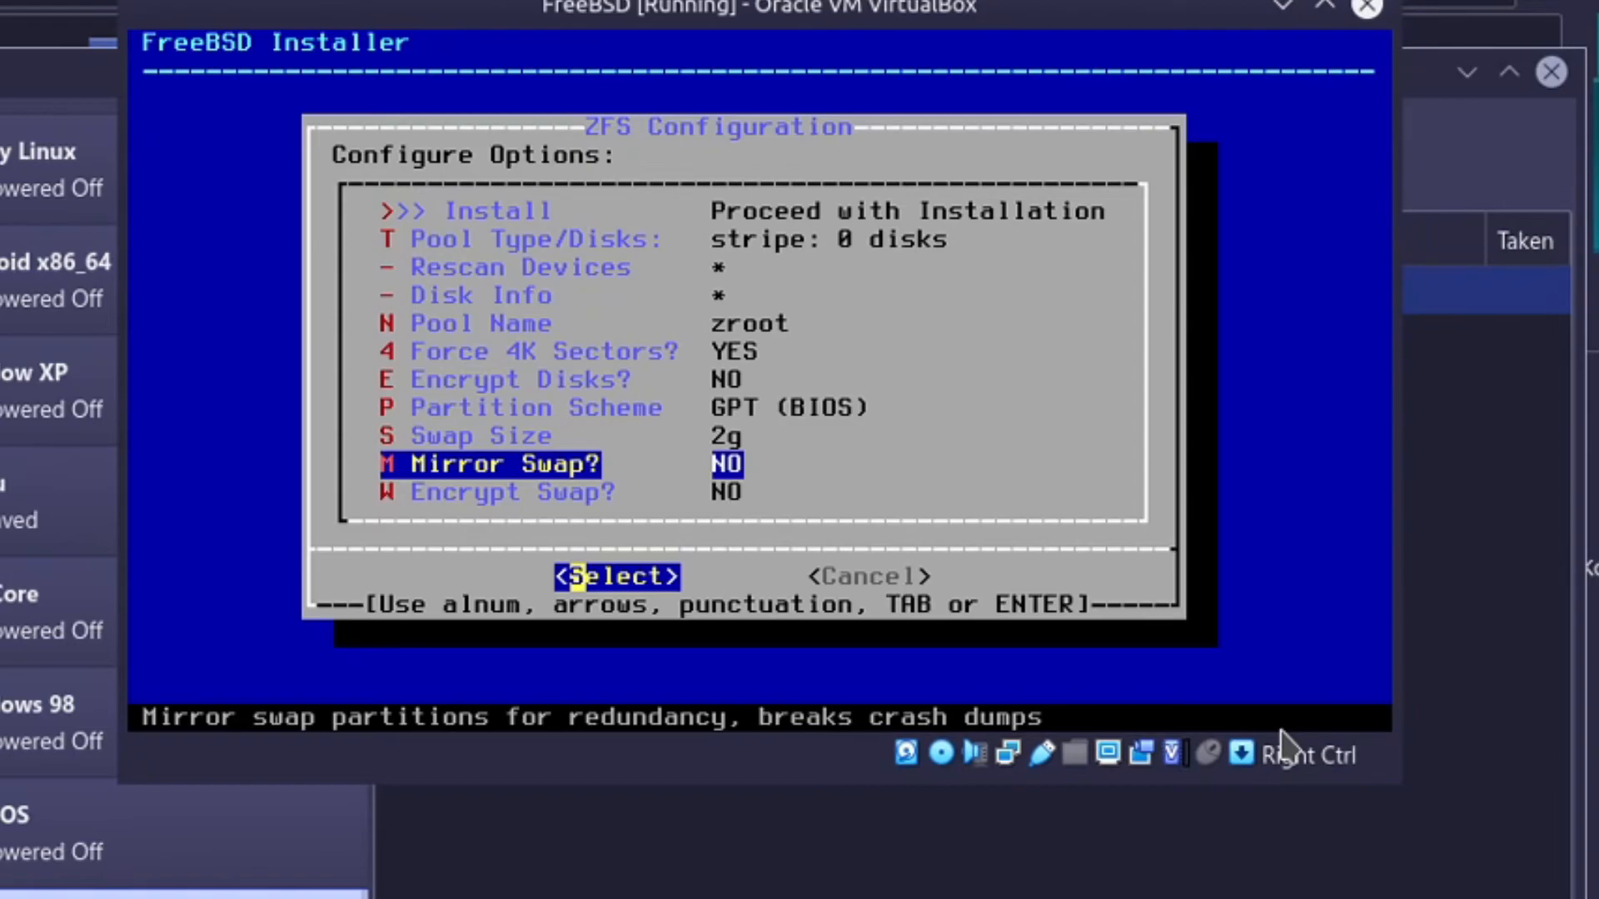
key("Up")
key("Up")
key("Up")
key("Up")
key("Up")
key("Up")
key("Up")
key("Up")
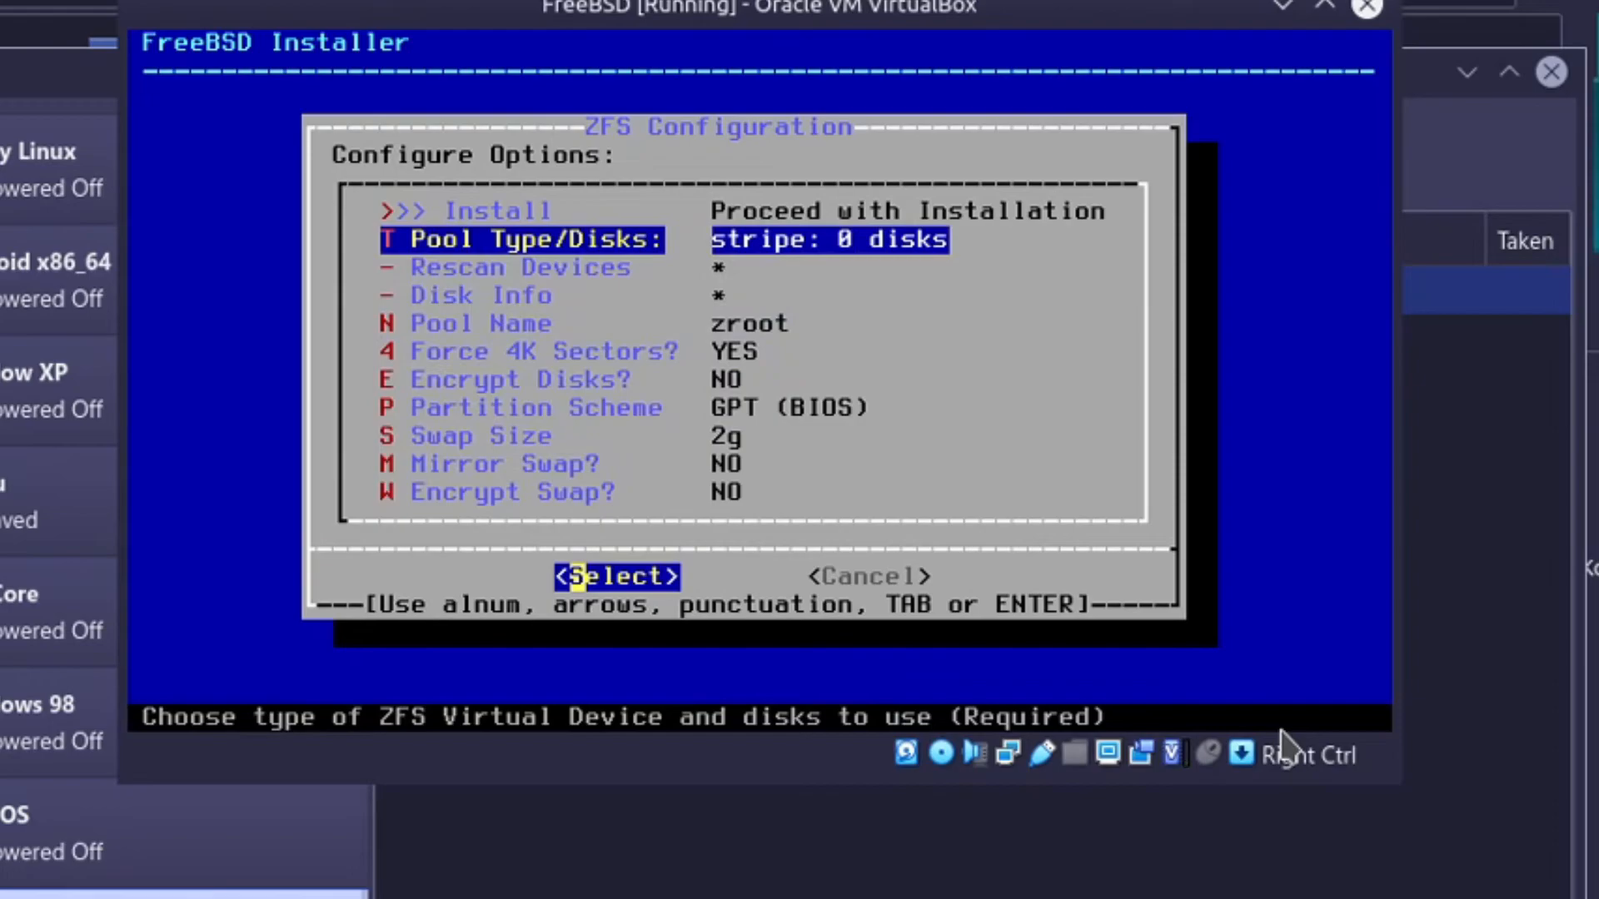
key("Up")
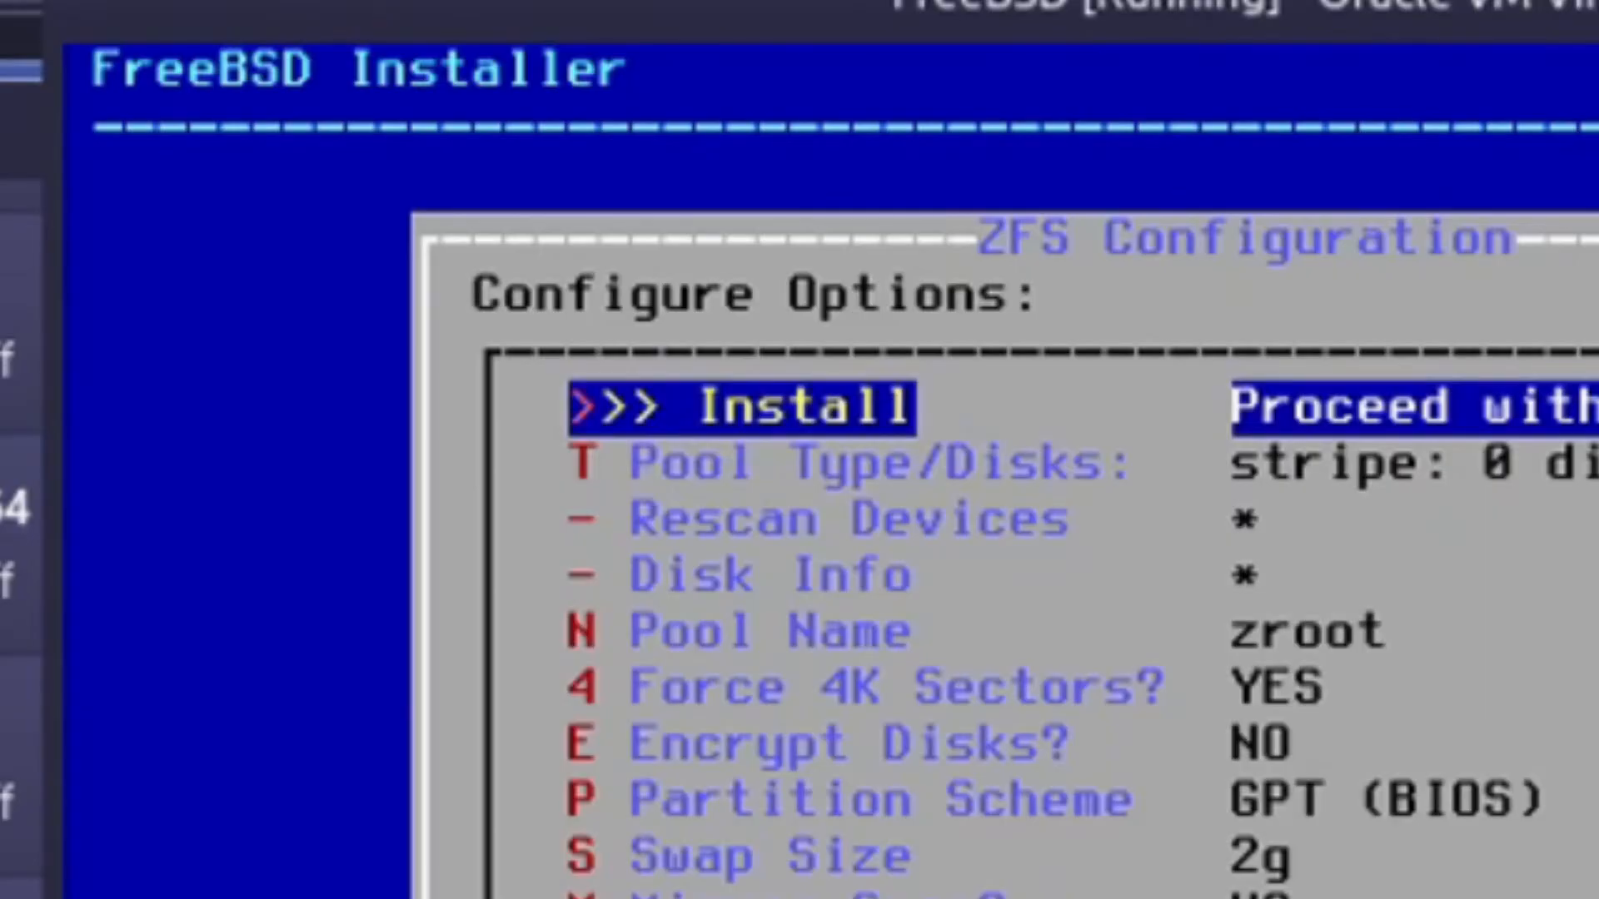
Make the ZFS pool a stripe on disk ada0 and select yes at Last Chance.
key("Down")
key("Return")
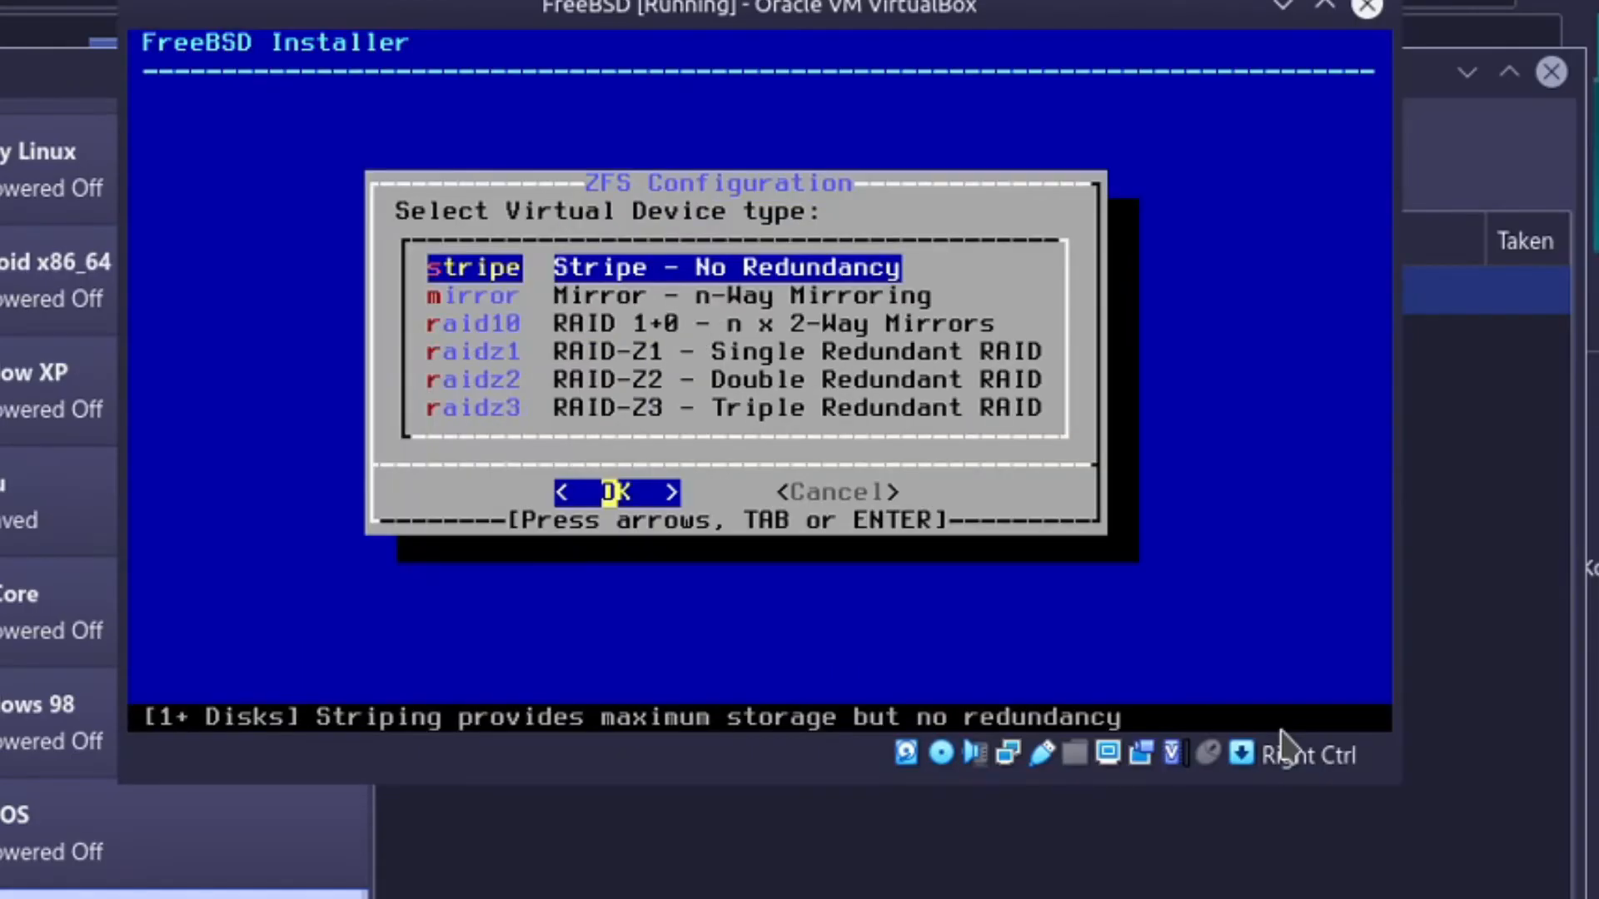
key("Down")
key("Down")
key("Down")
key("Down")
key("Down")
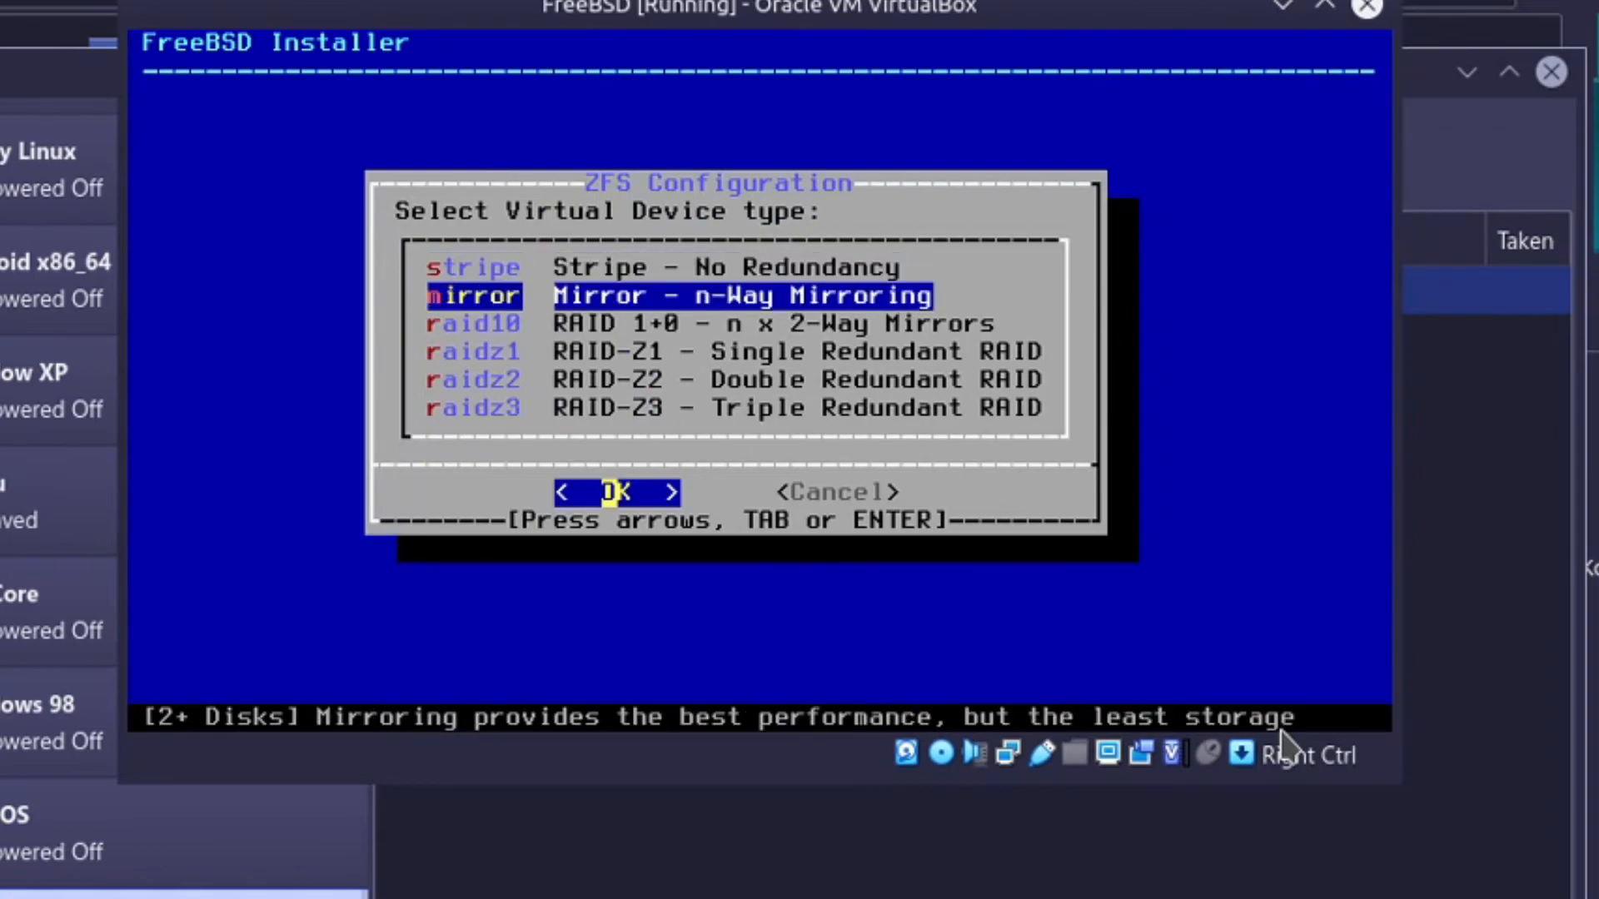
key("Up")
key("Up")
key("Up")
key("Up")
key("Up")
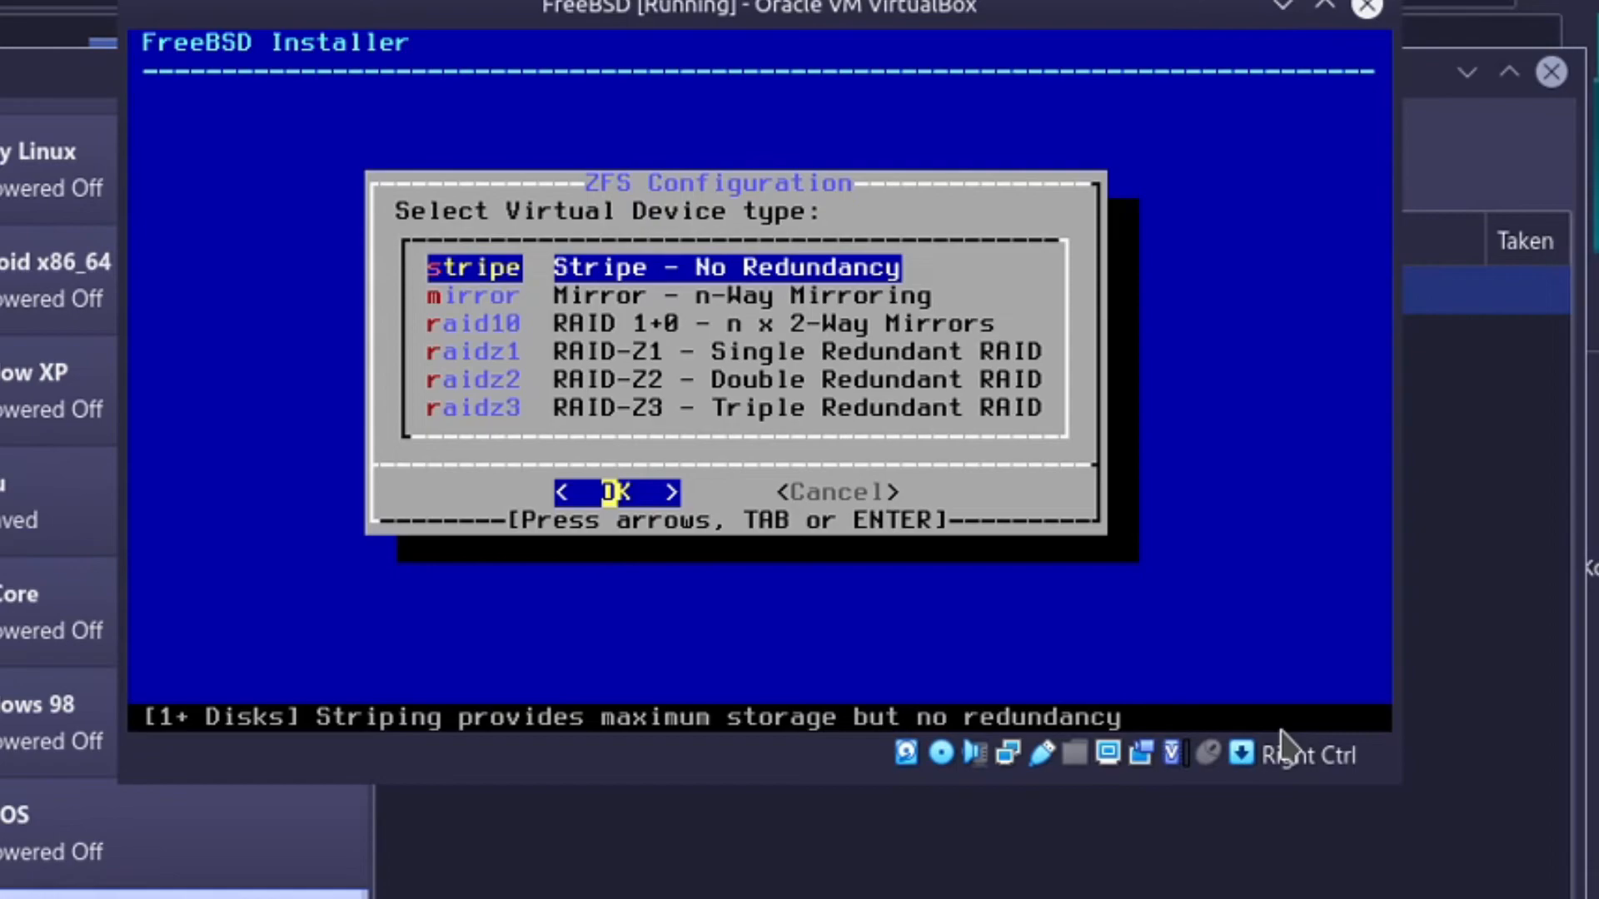
key("Return")
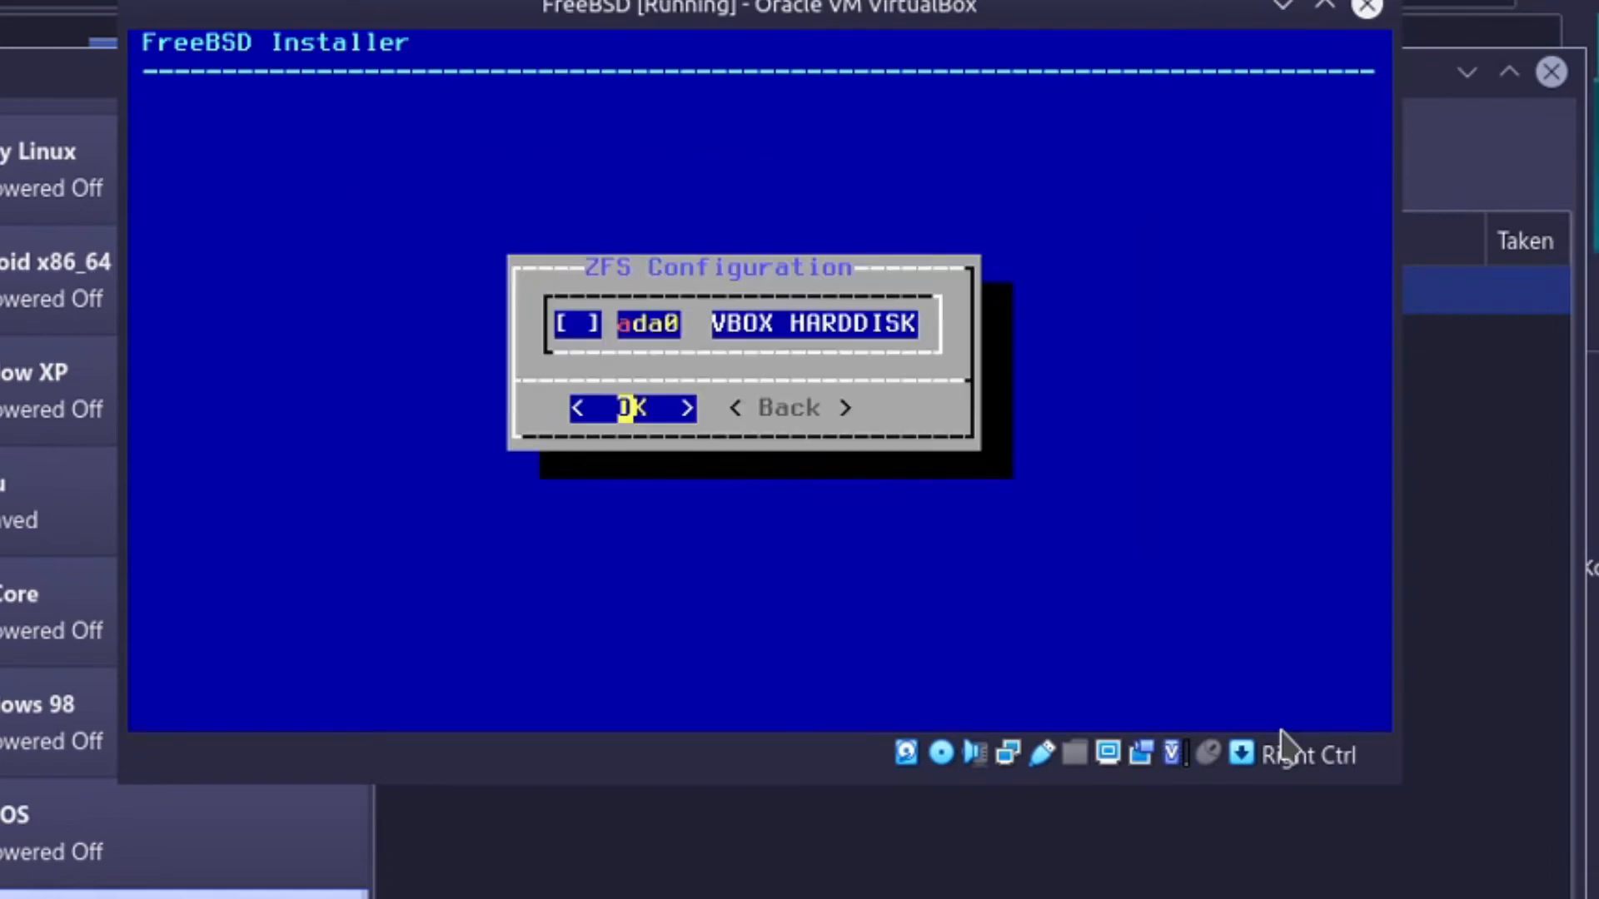
key("space")
key("Return")
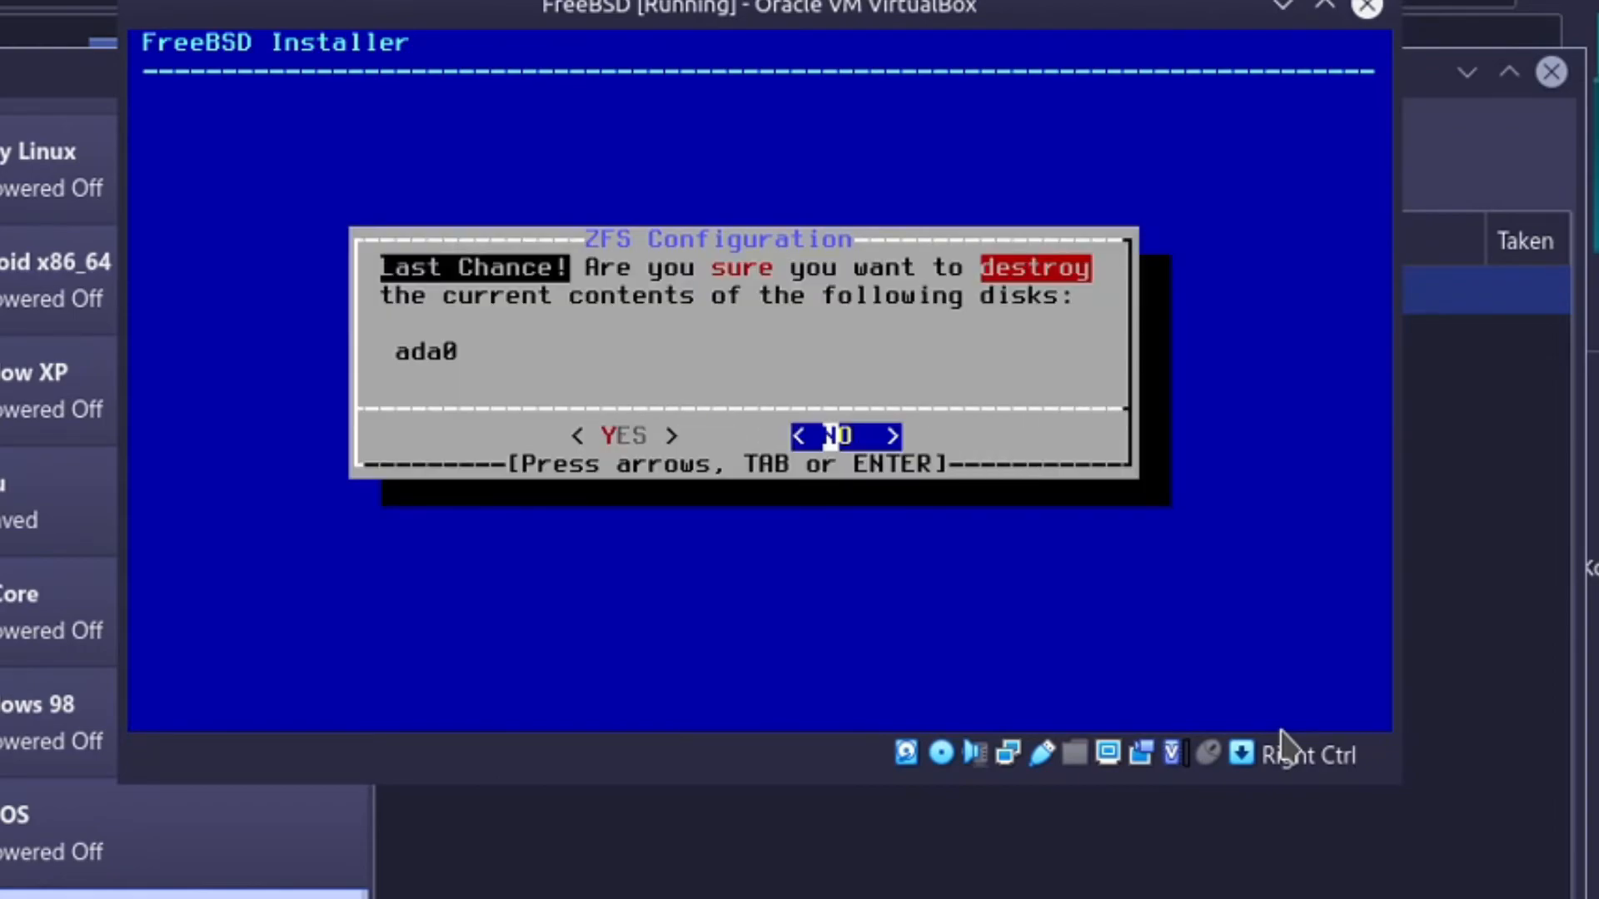
key("Left")
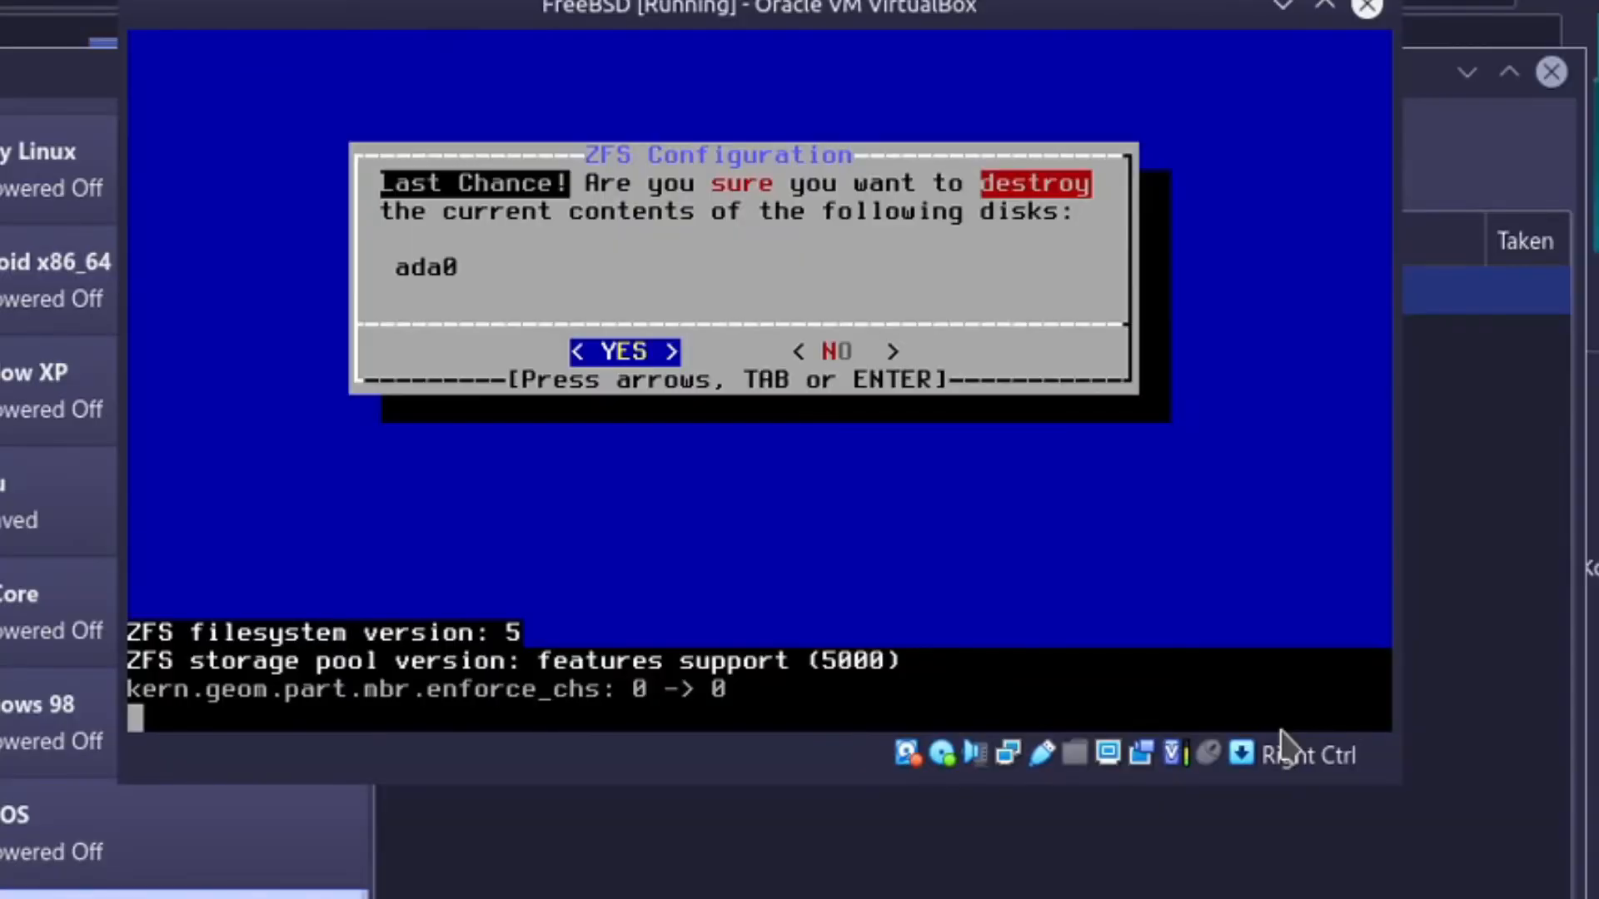
Confirm erasing ada0 and let the FreeBSD distribution install.
key("Return")
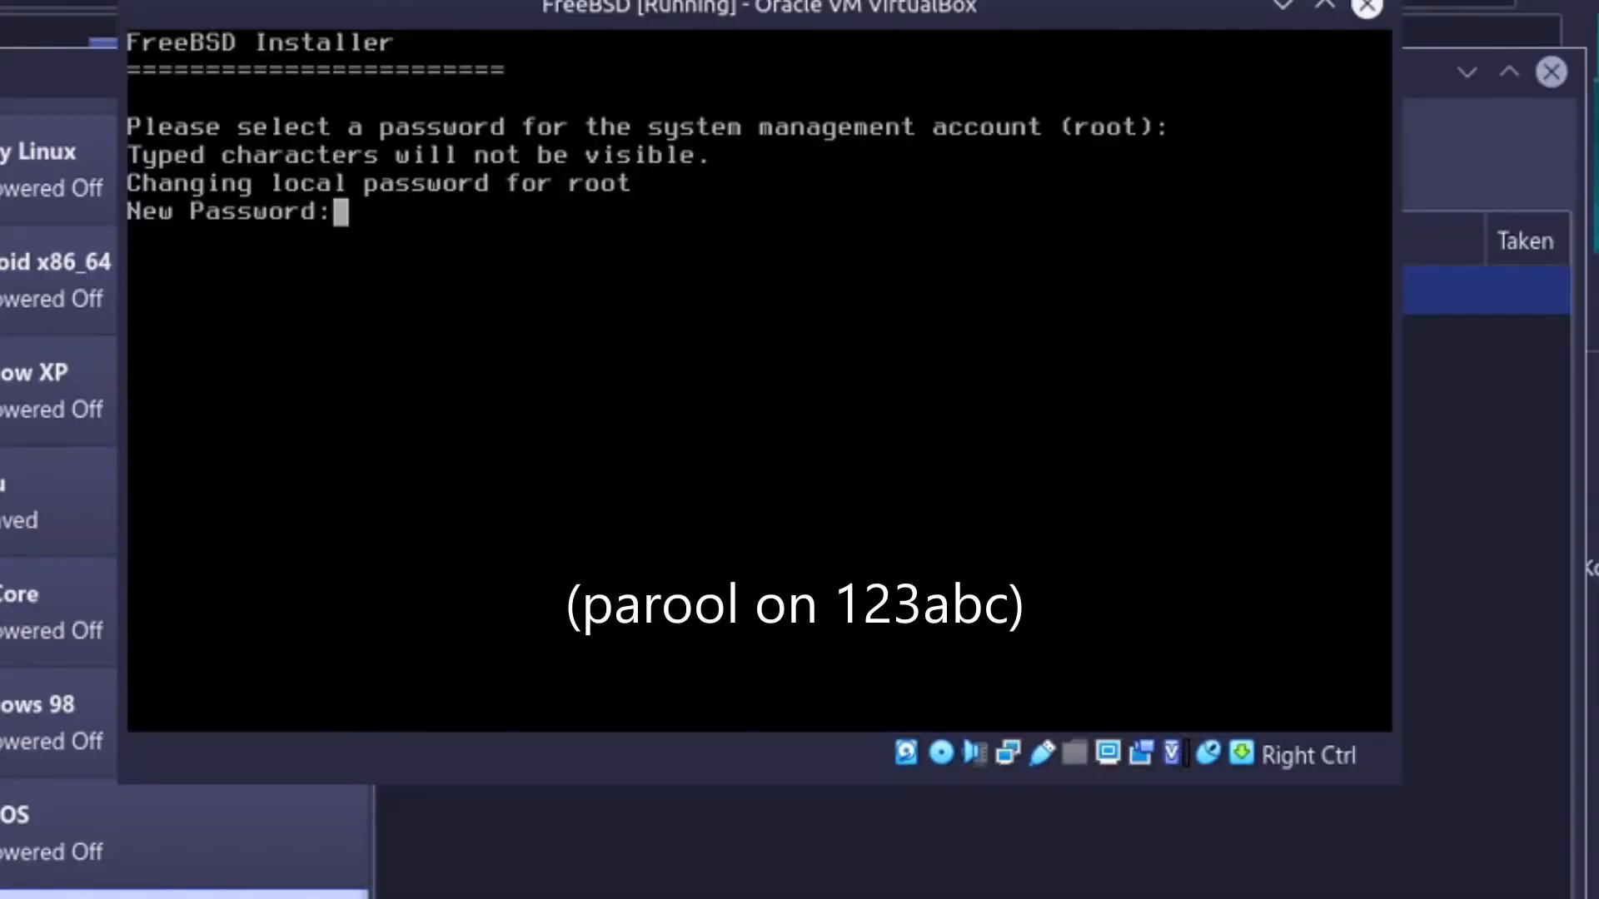
Set the root password and configure em0 with IPv4 via DHCP.
key("Return")
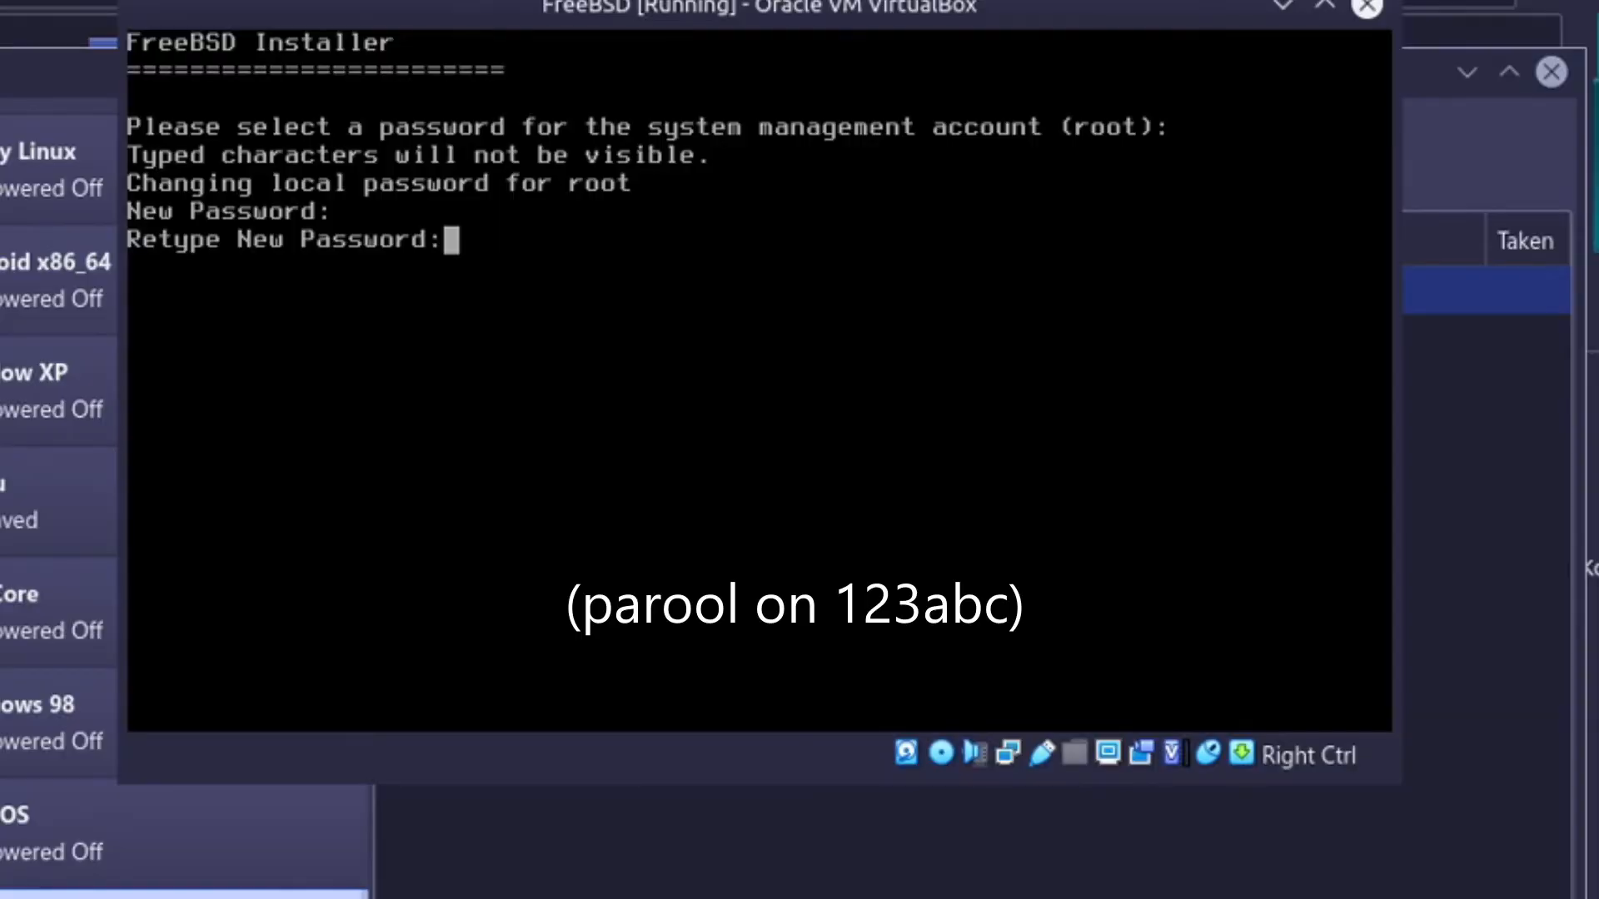
key("Return")
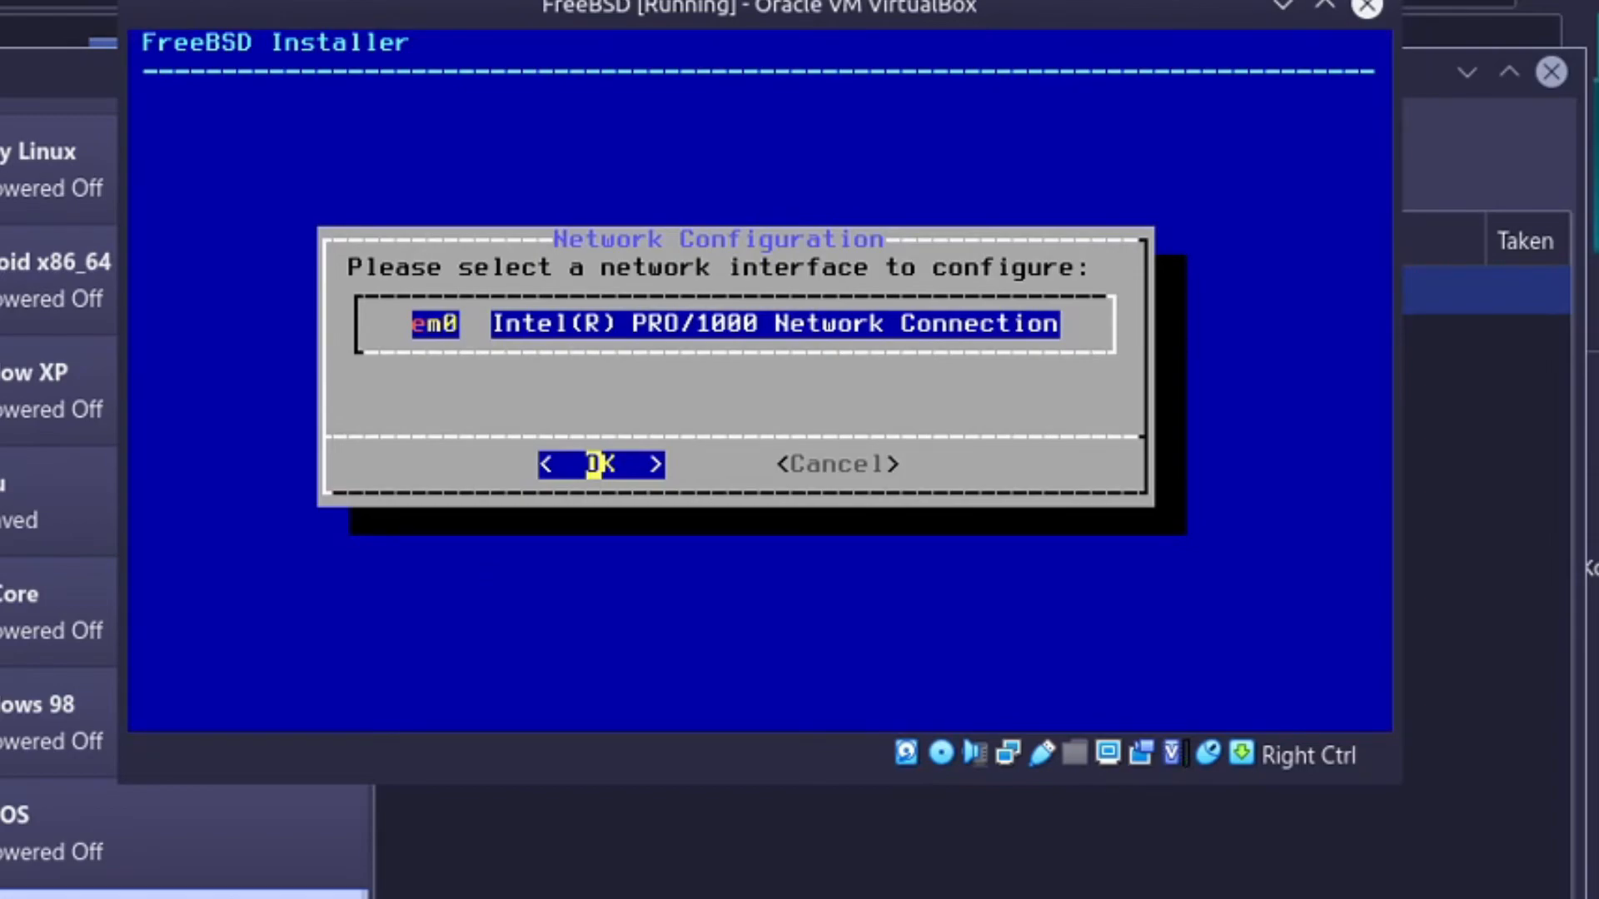
key("Return")
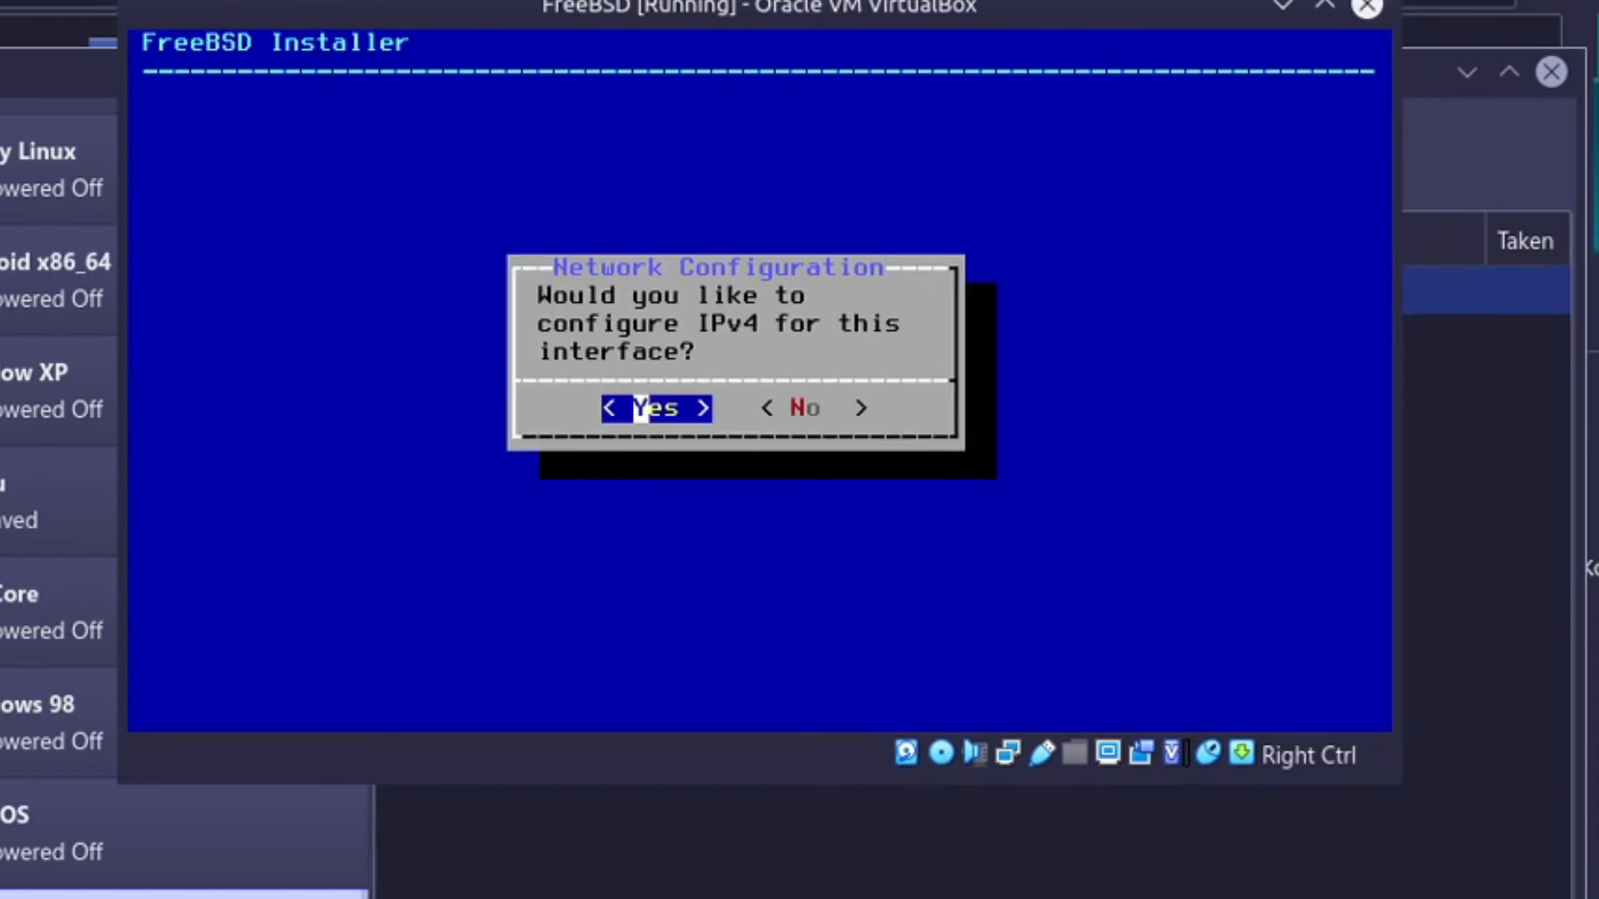
key("Return")
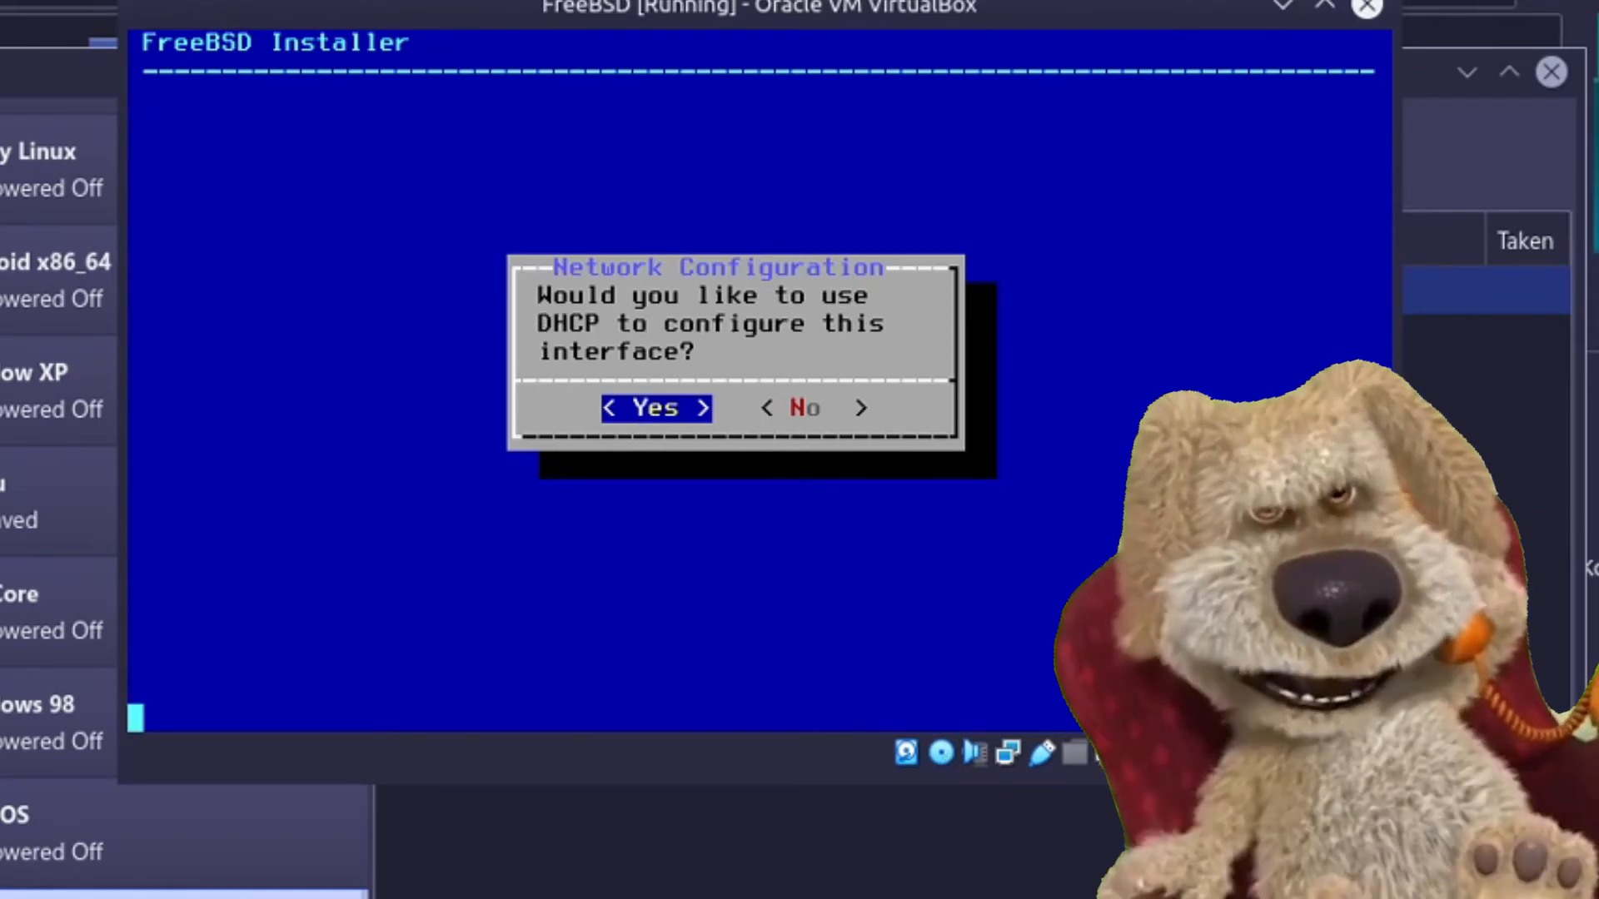
key("Return")
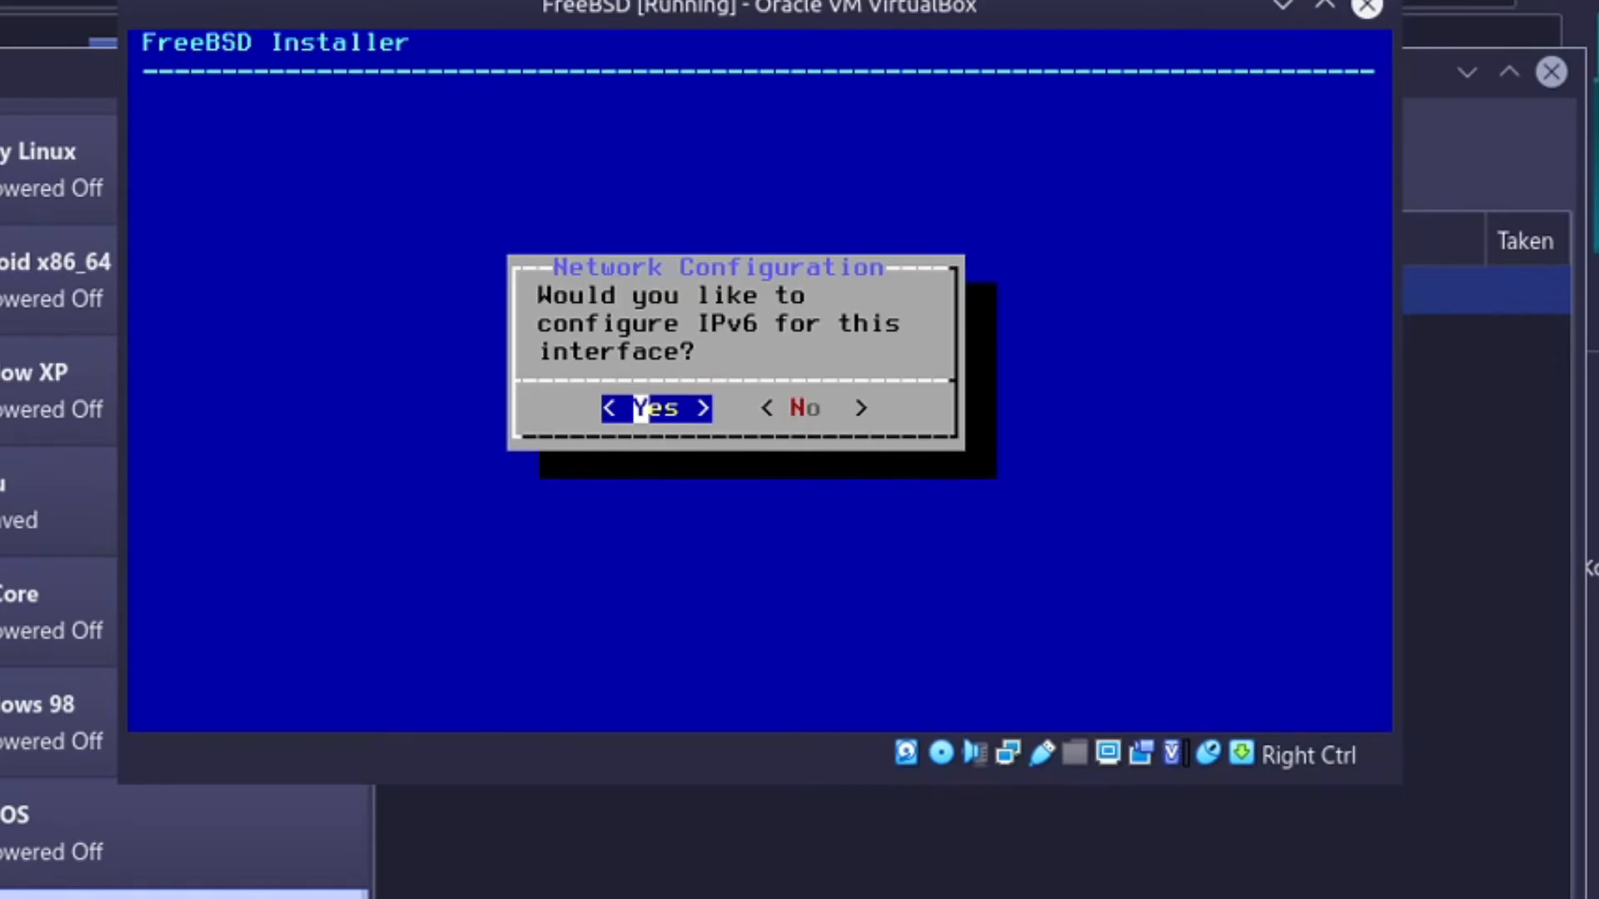
Enable IPv6 with SLAAC on em0 and accept DNS resolver 192.168.1.1.
key("Return")
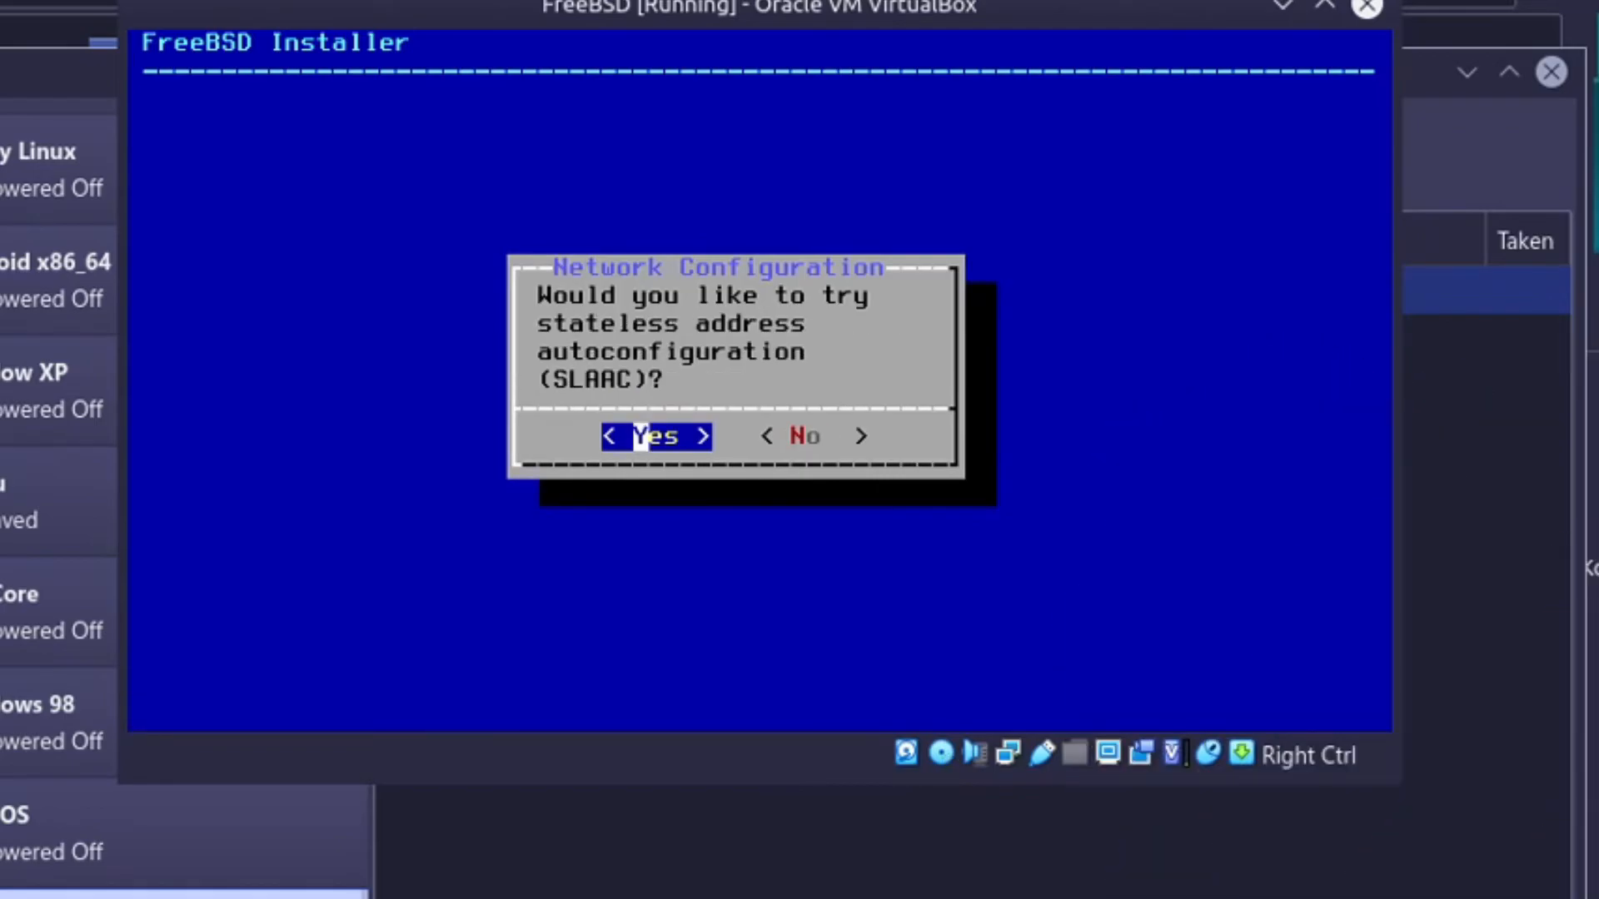
key("Return")
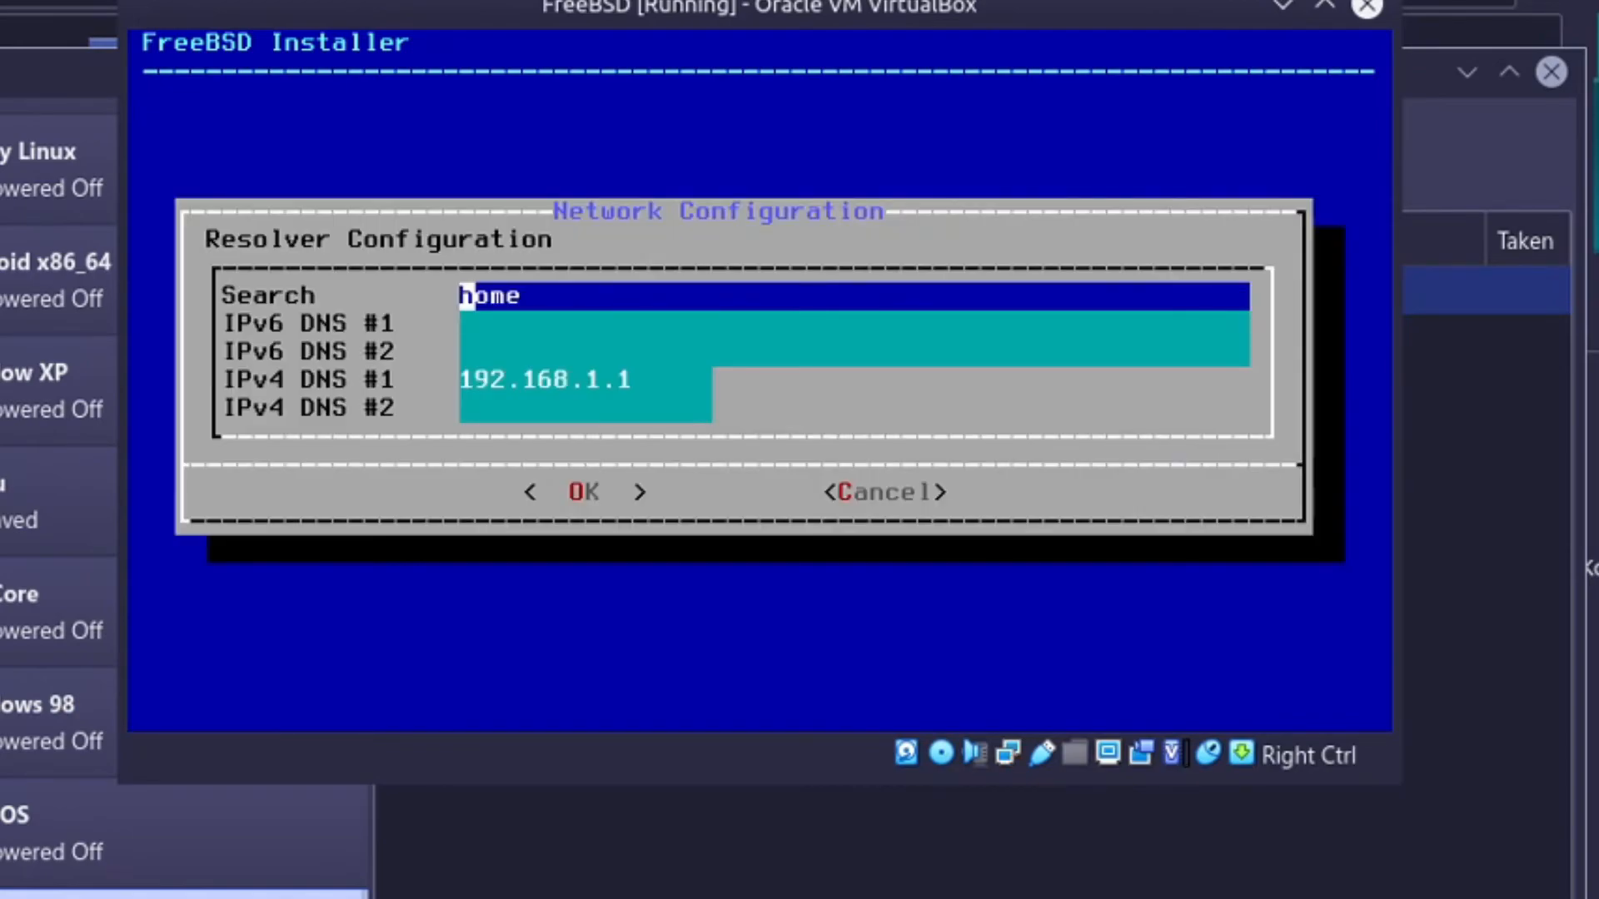
key("Down")
key("Down")
key("Down")
key("Down")
key("Down")
key("Down")
key("Up")
key("Up")
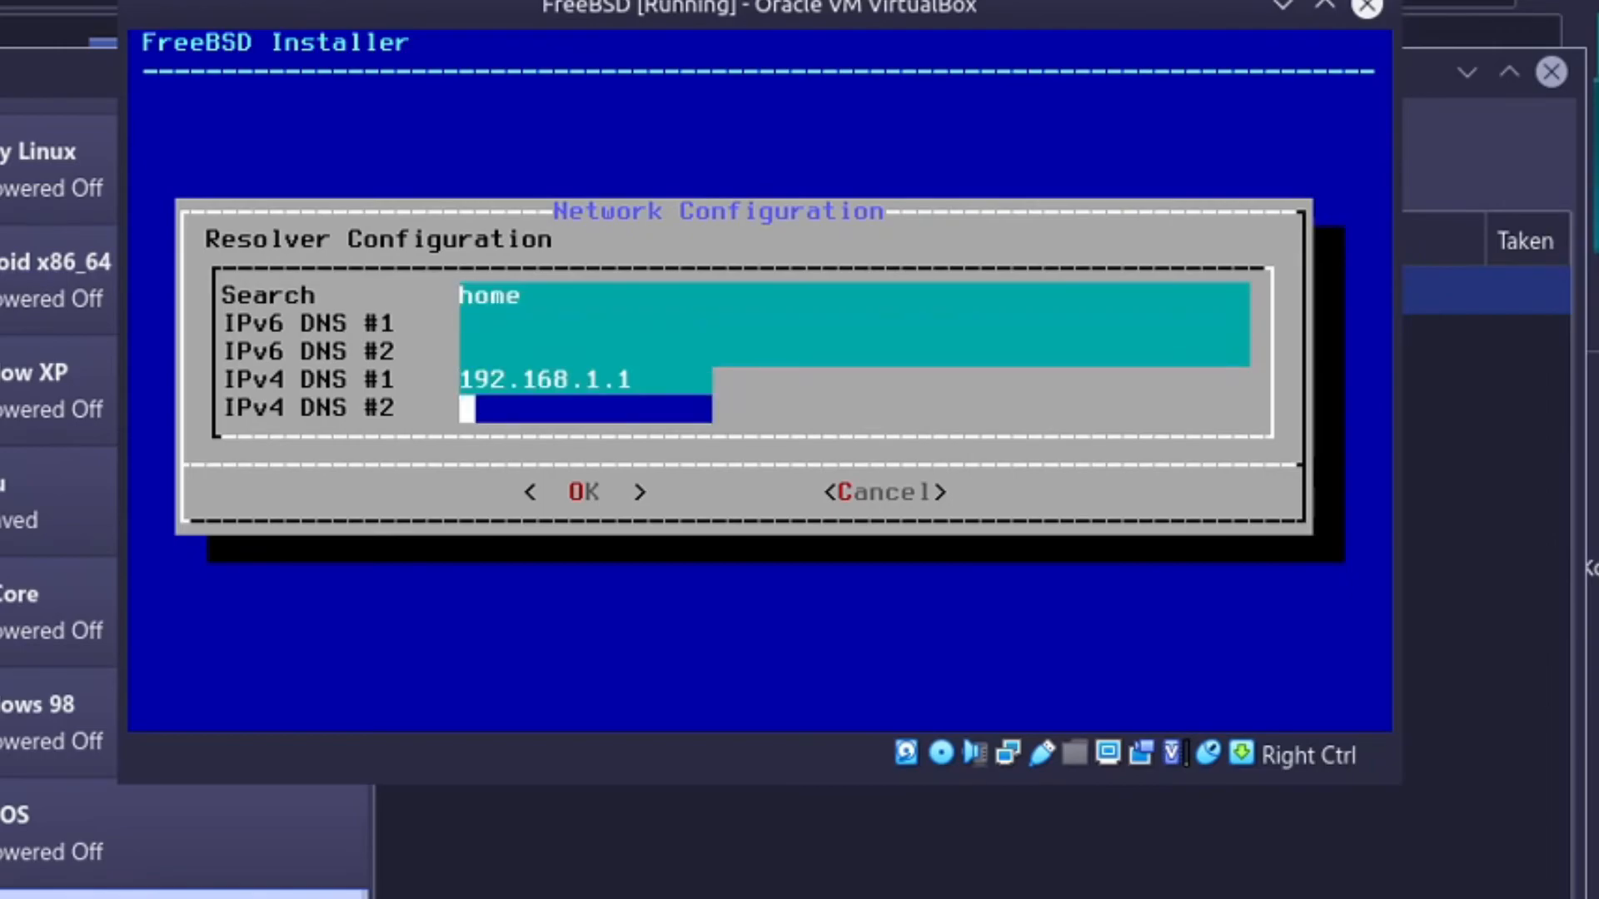
key("Tab")
key("Return")
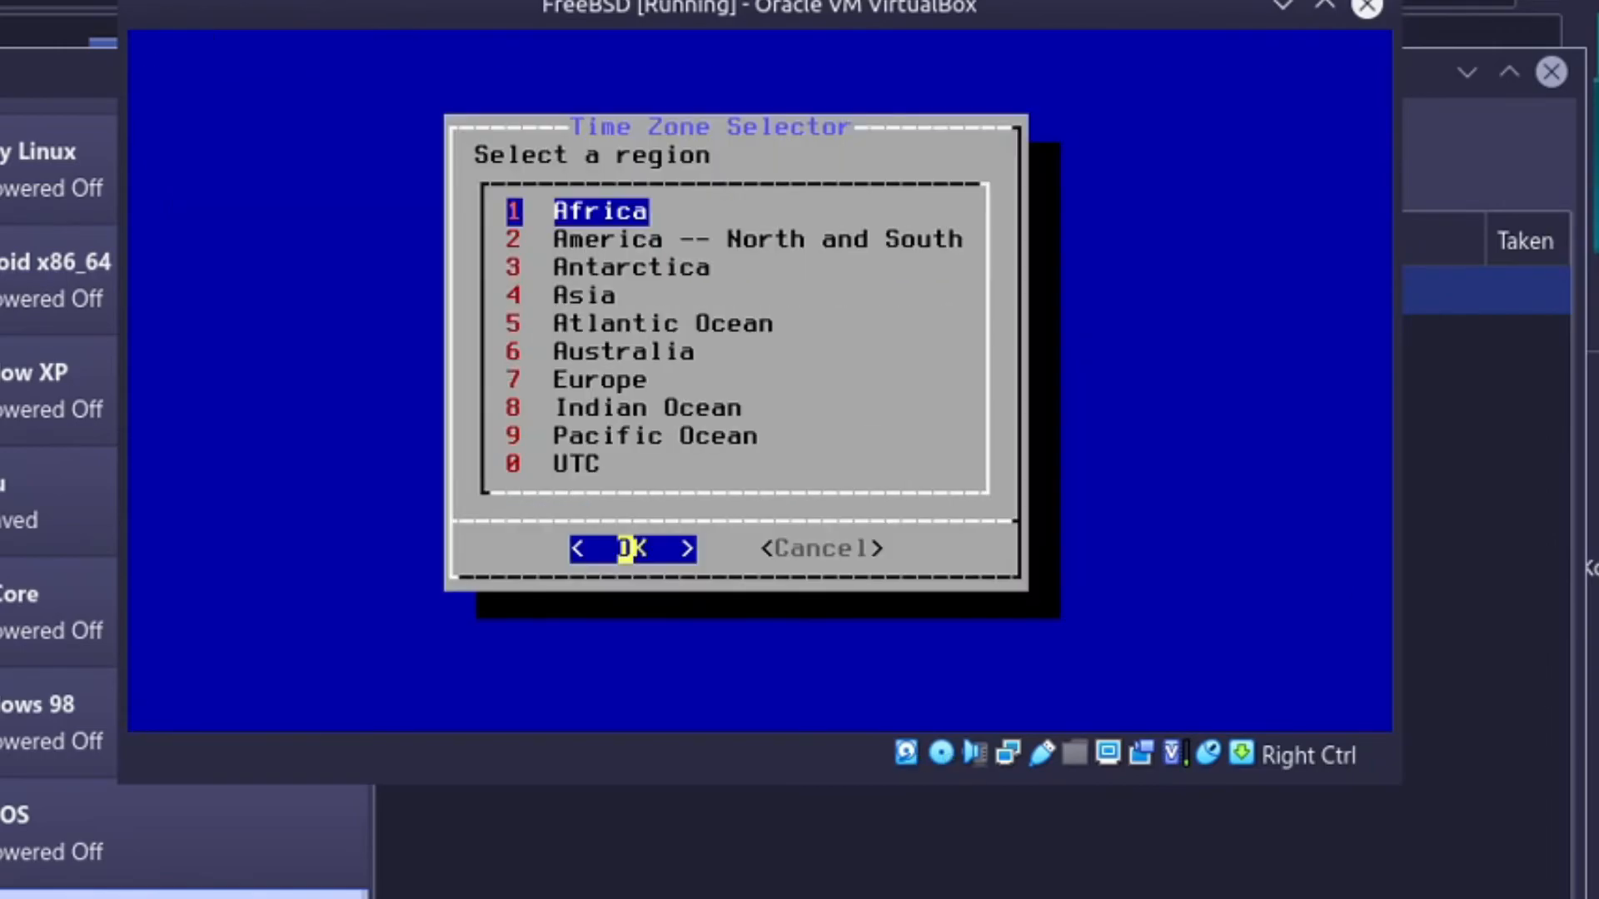
Set the time zone to Europe, Estonia, accepting EEST.
key("Down")
key("Down")
key("Down")
key("Down")
key("Down")
key("Down")
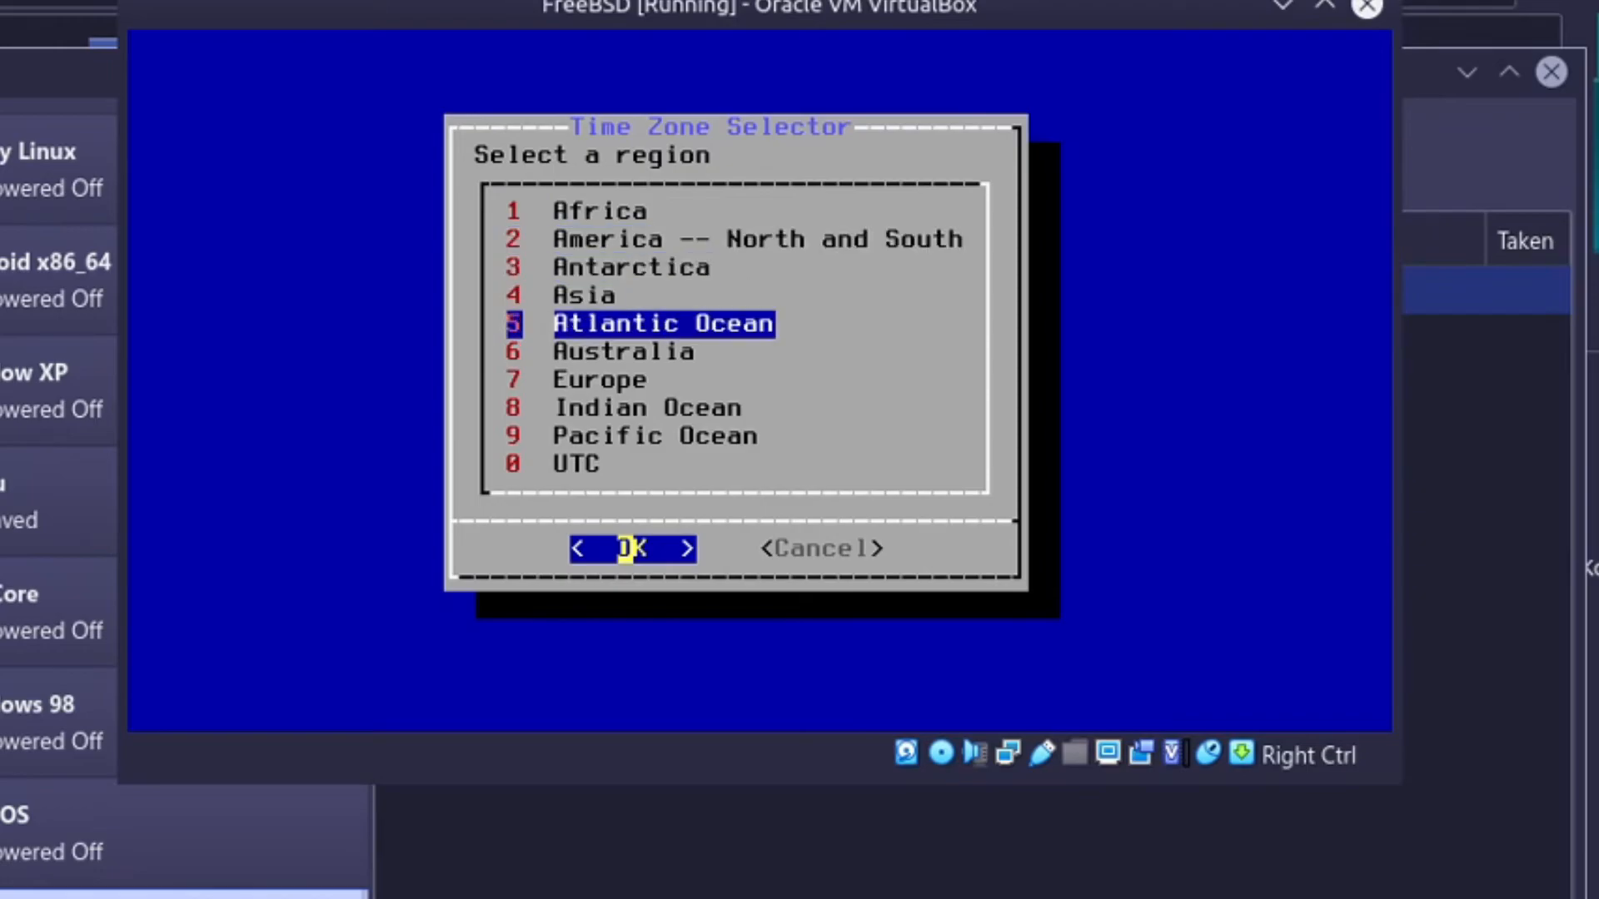
key("Return")
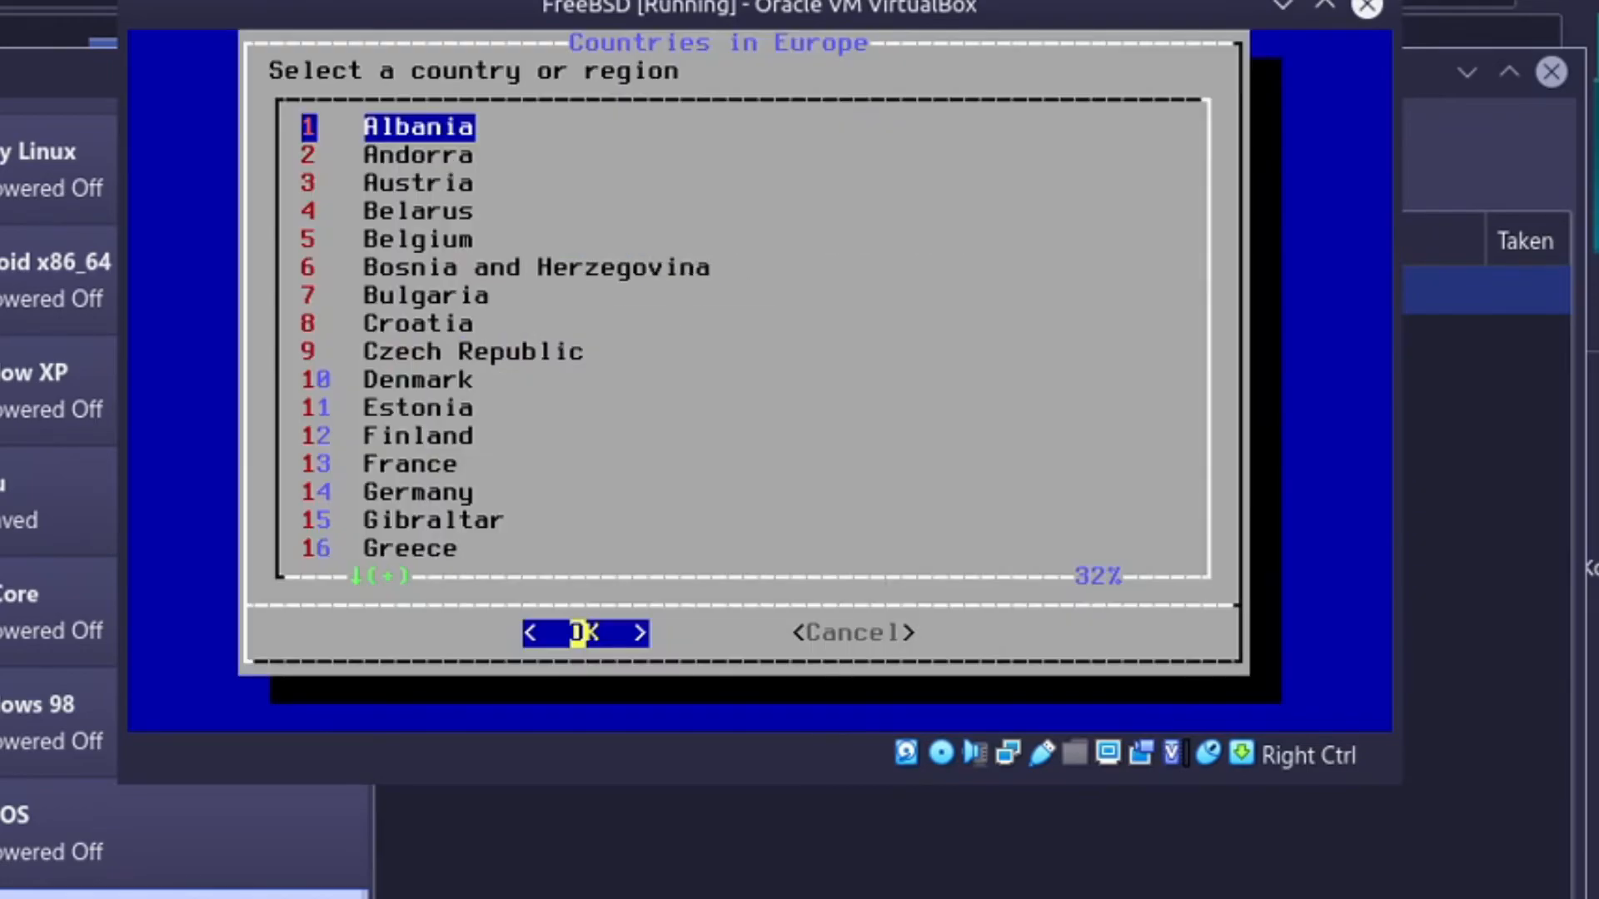
key("Down")
key("Down")
key("Down")
key("Down")
key("Down")
key("Down")
key("Down")
key("Down")
key("Down")
key("Down")
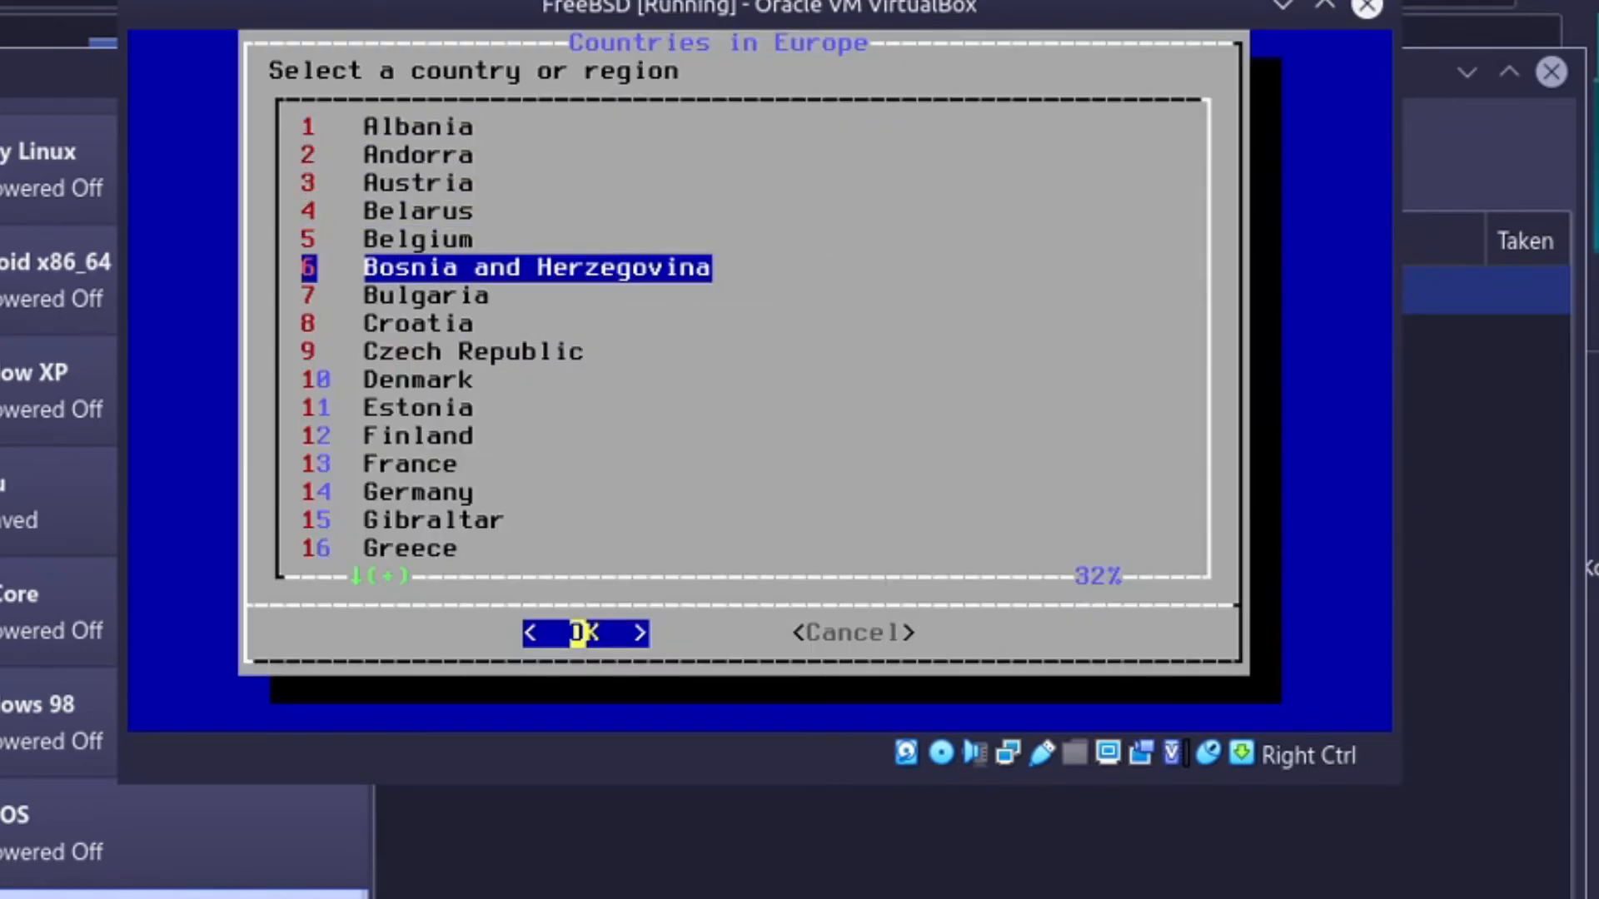
key("Return")
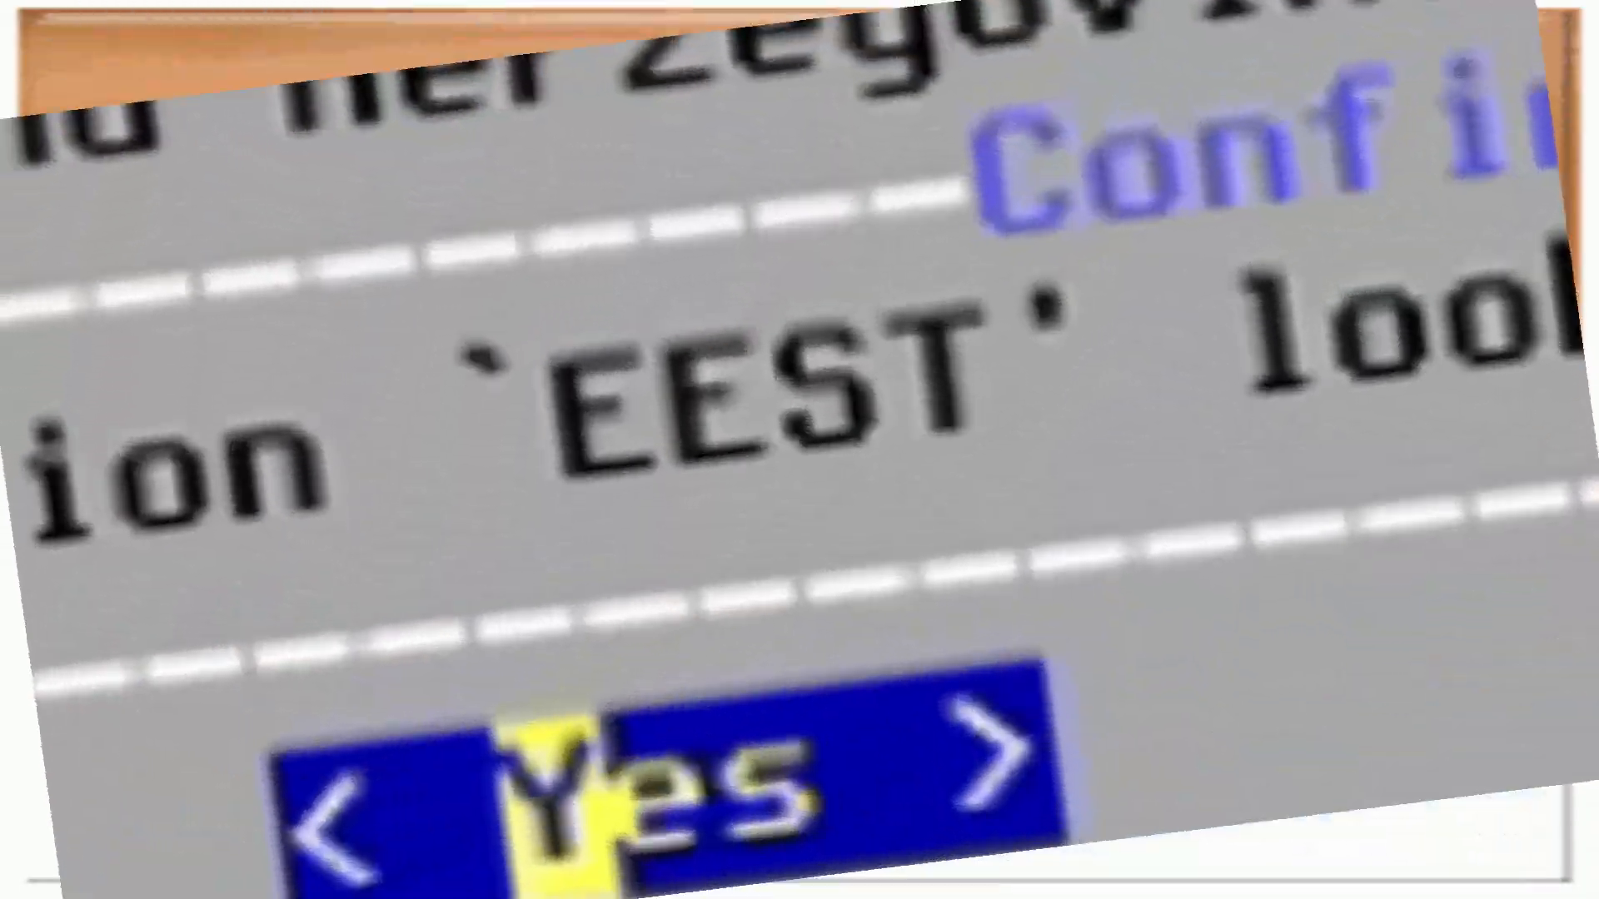
key("Return")
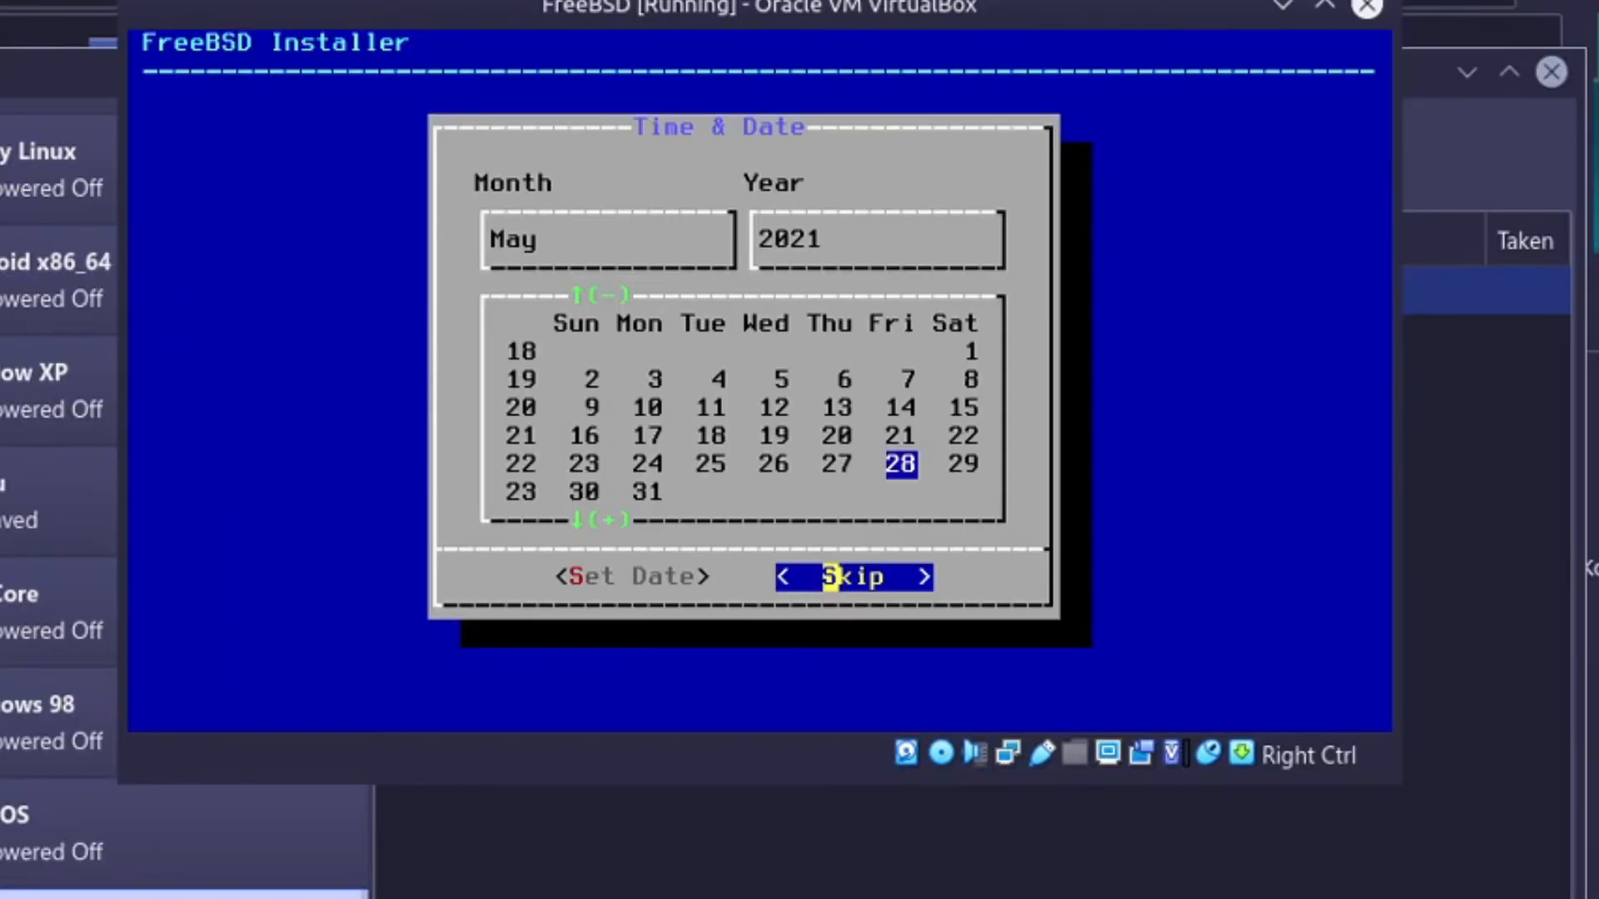
Skip the date and time dialogs, leaving the clock unchanged.
key("Left")
key("Right")
key("Return")
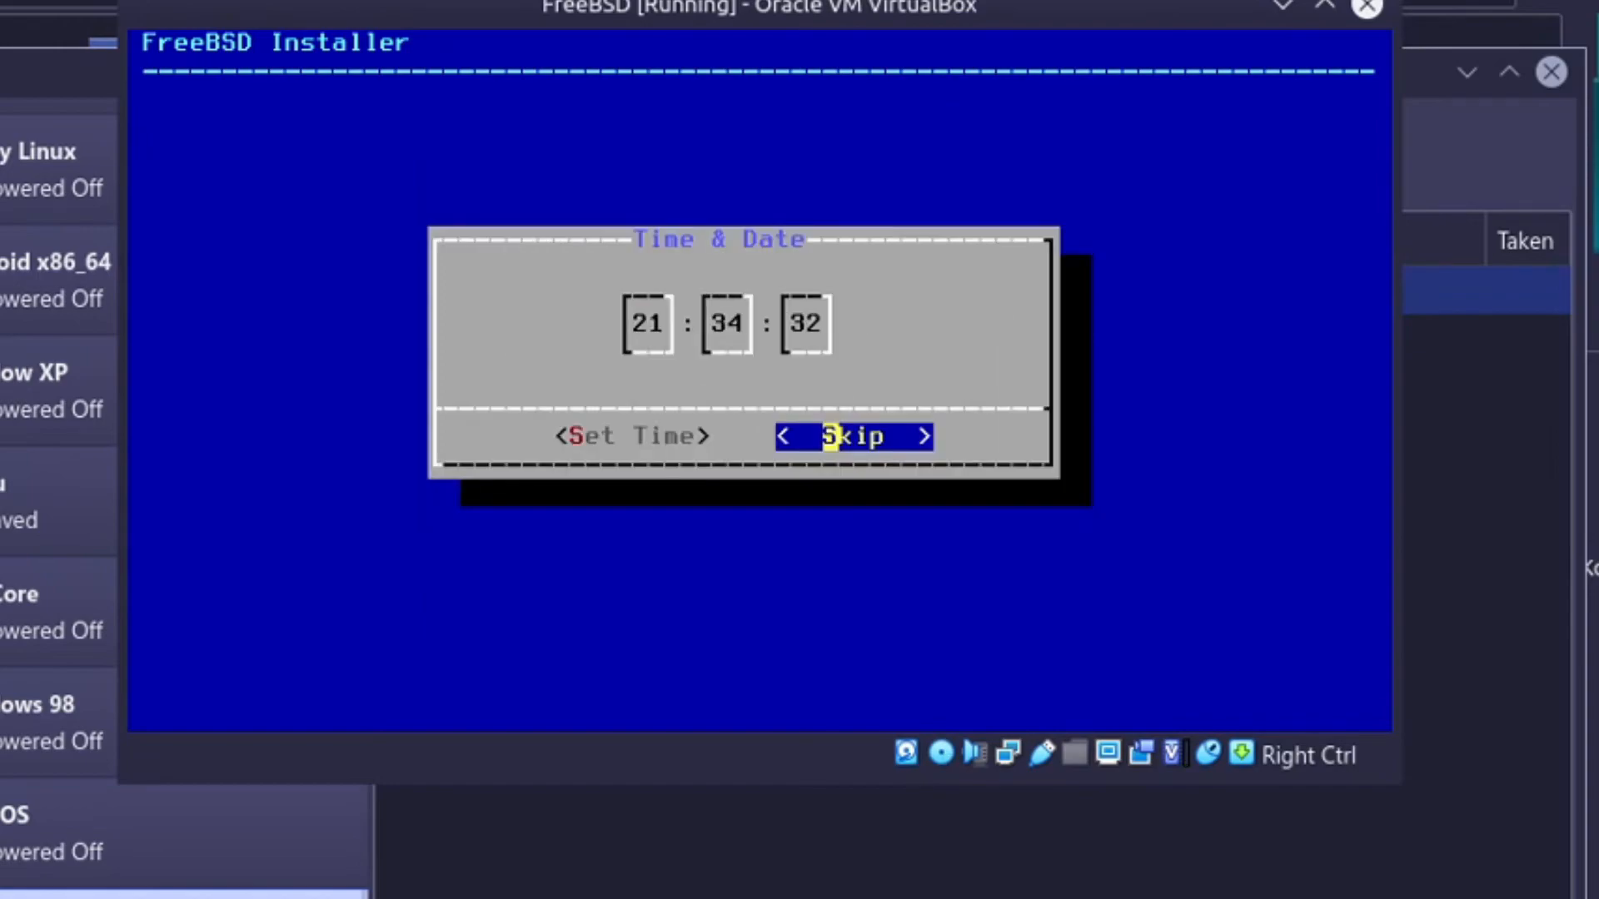
key("Return")
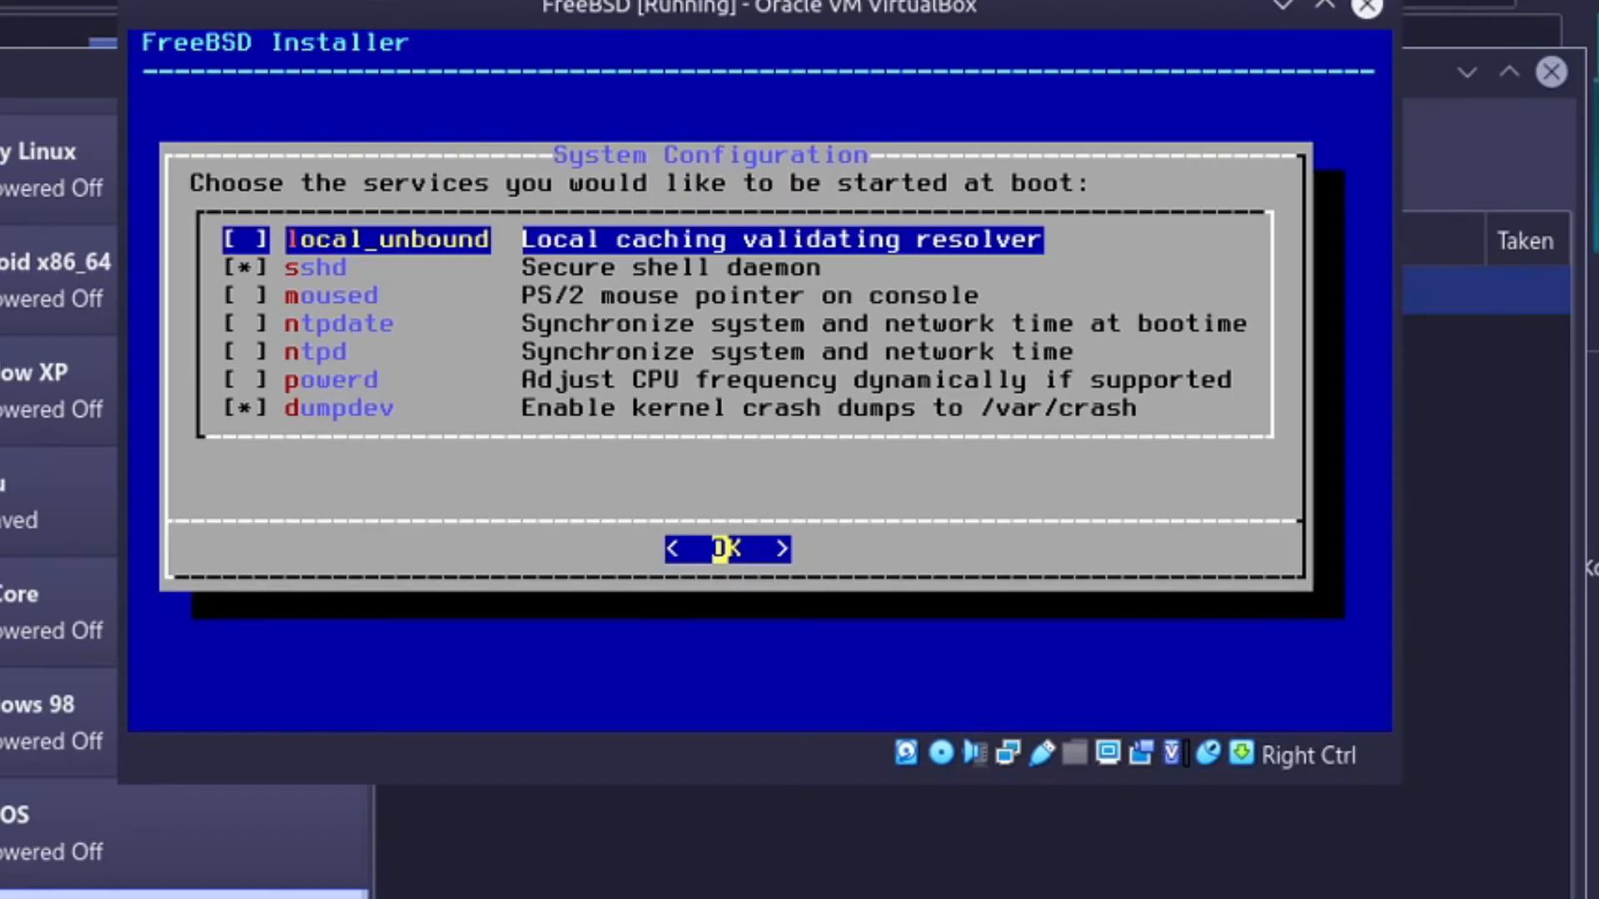
Enable moused and ntpdate as boot services.
key("Down")
key("Down")
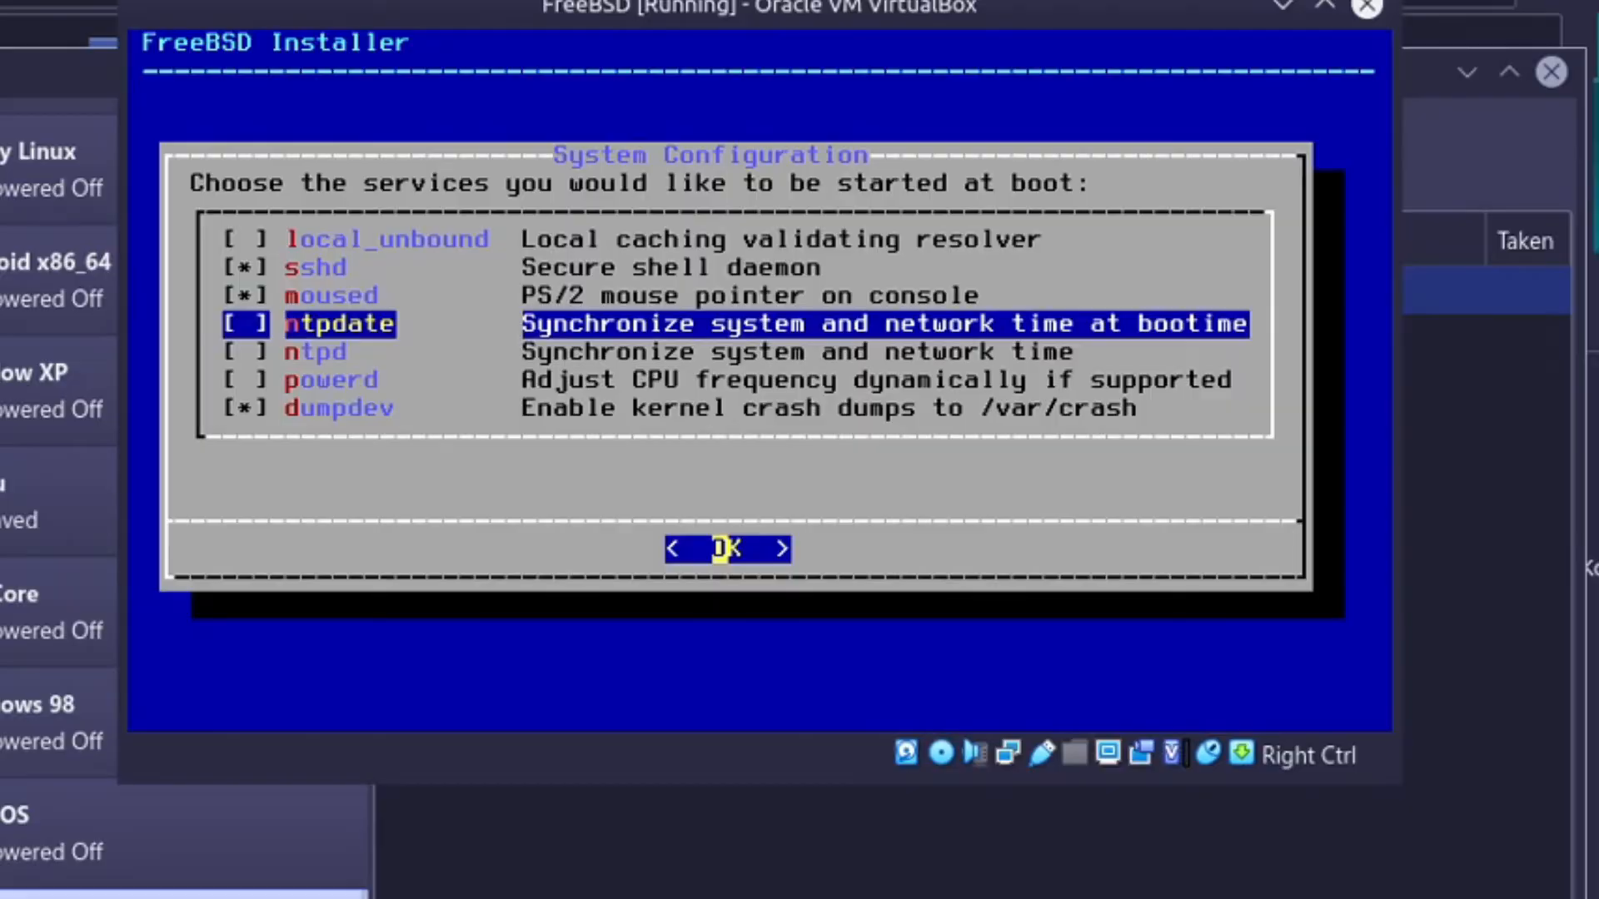
key("space")
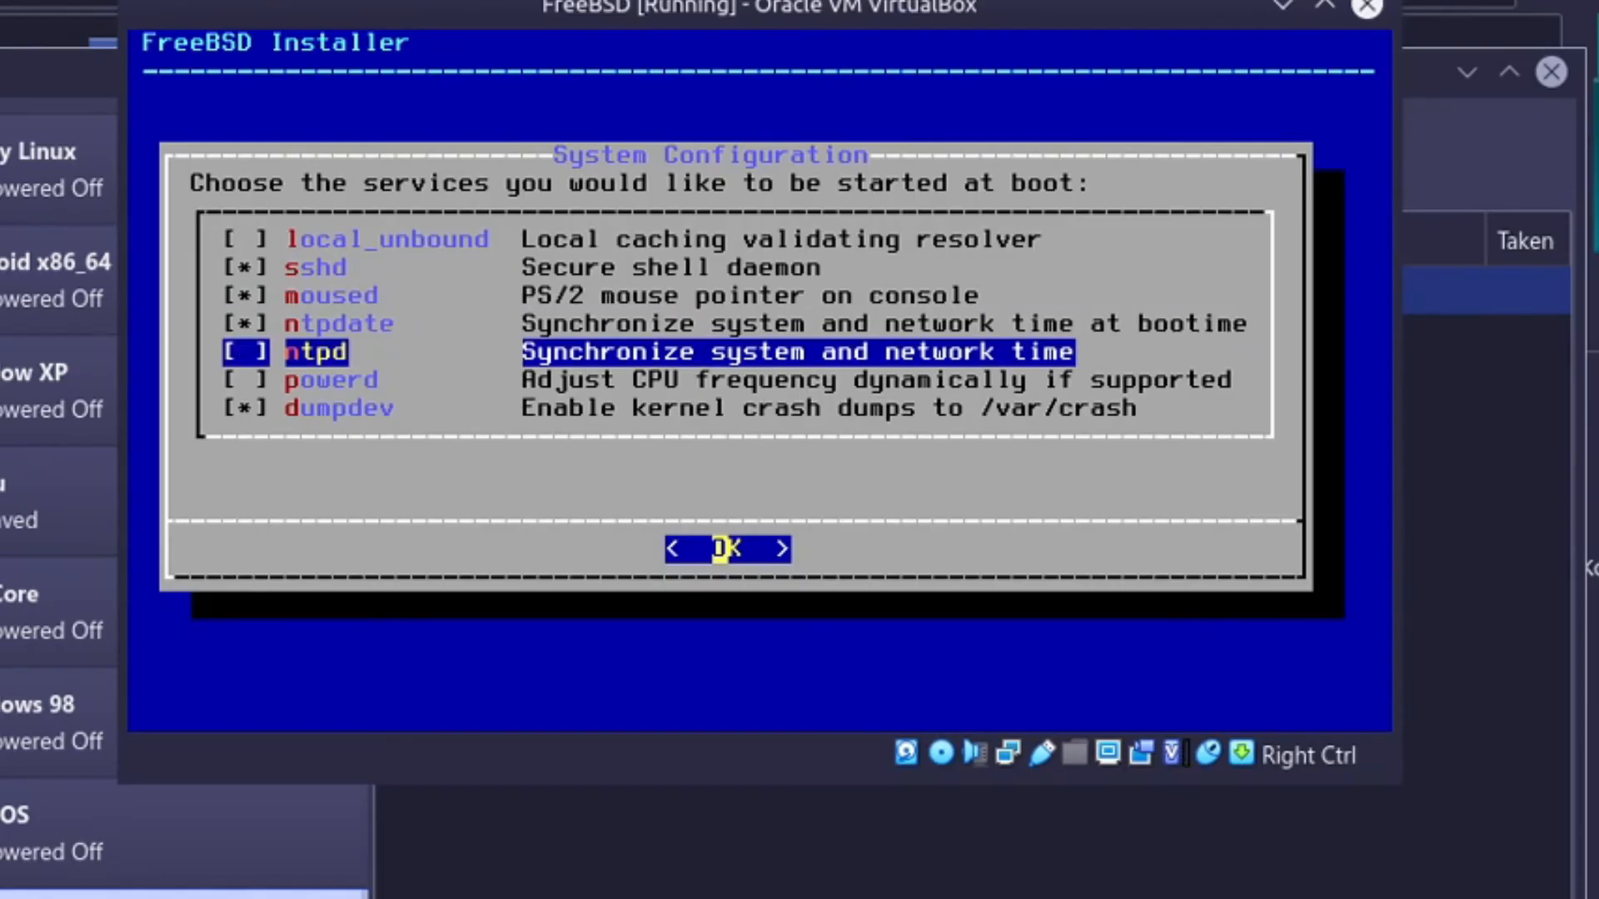
key("Up")
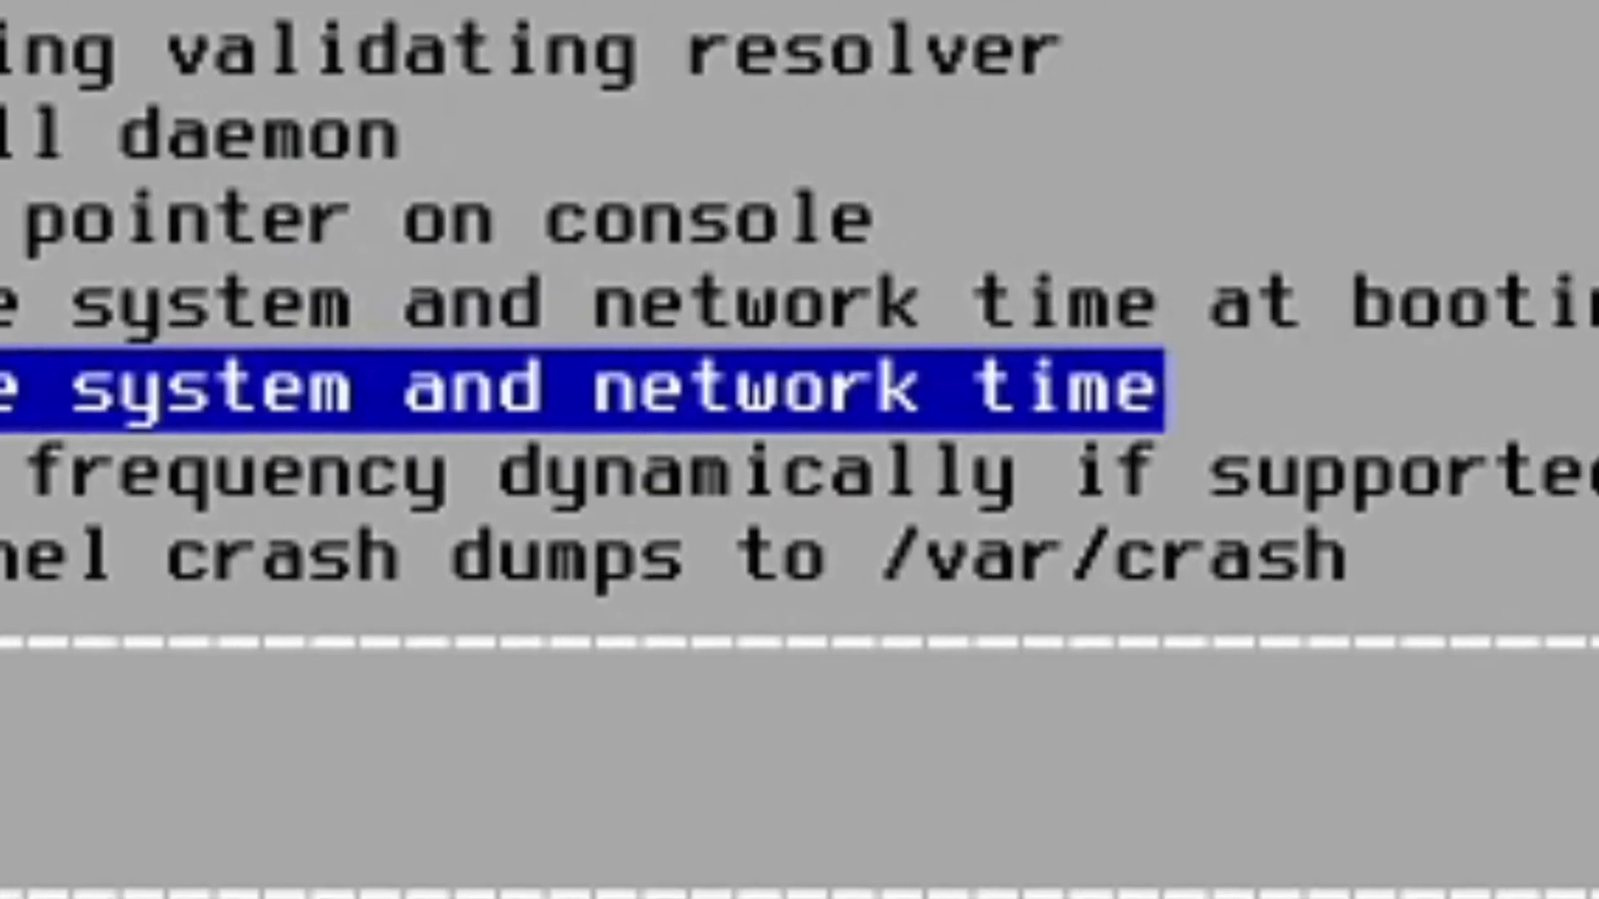
key("Down")
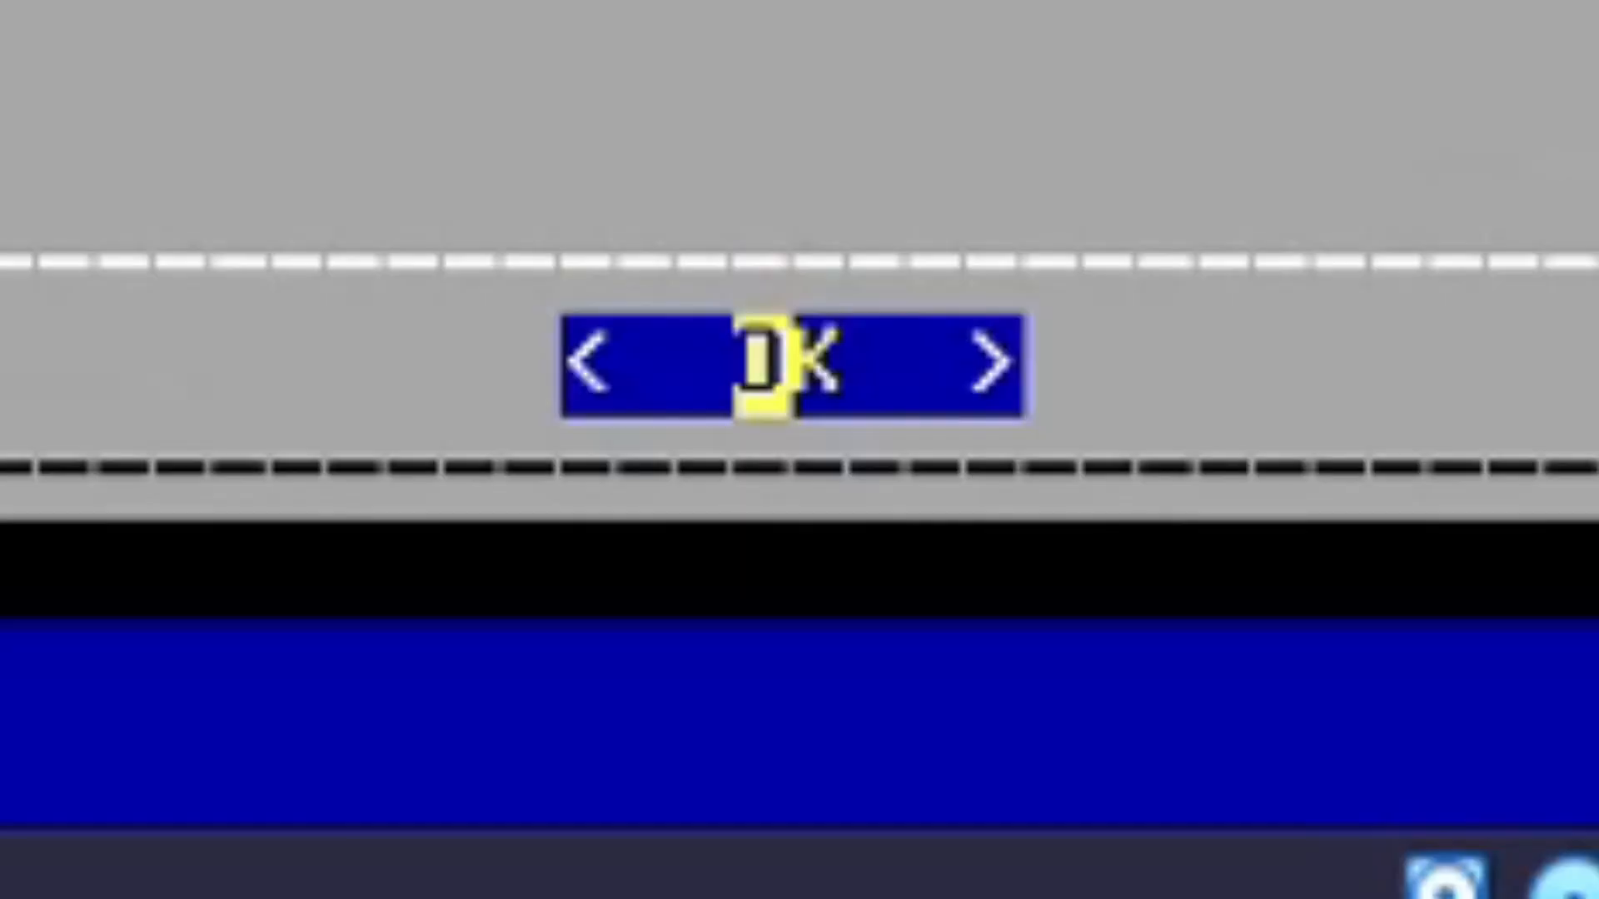
key("Return")
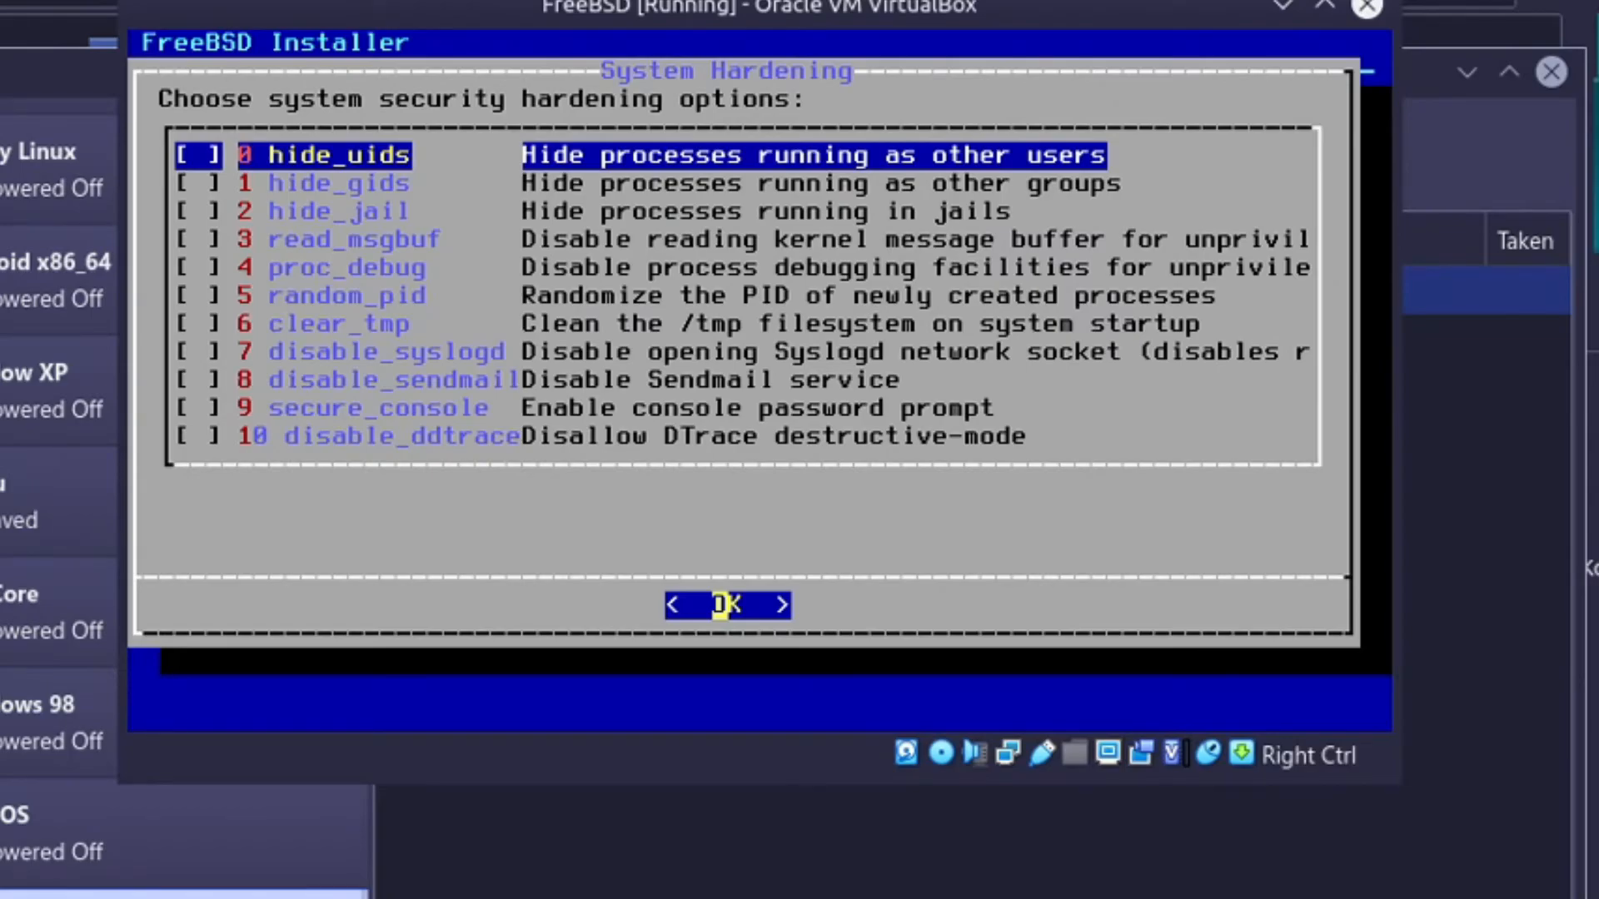
Enable the random_pid, clear_tmp and disable_sendmail security hardening options.
key("Down")
key("Down")
key("Down")
key("Down")
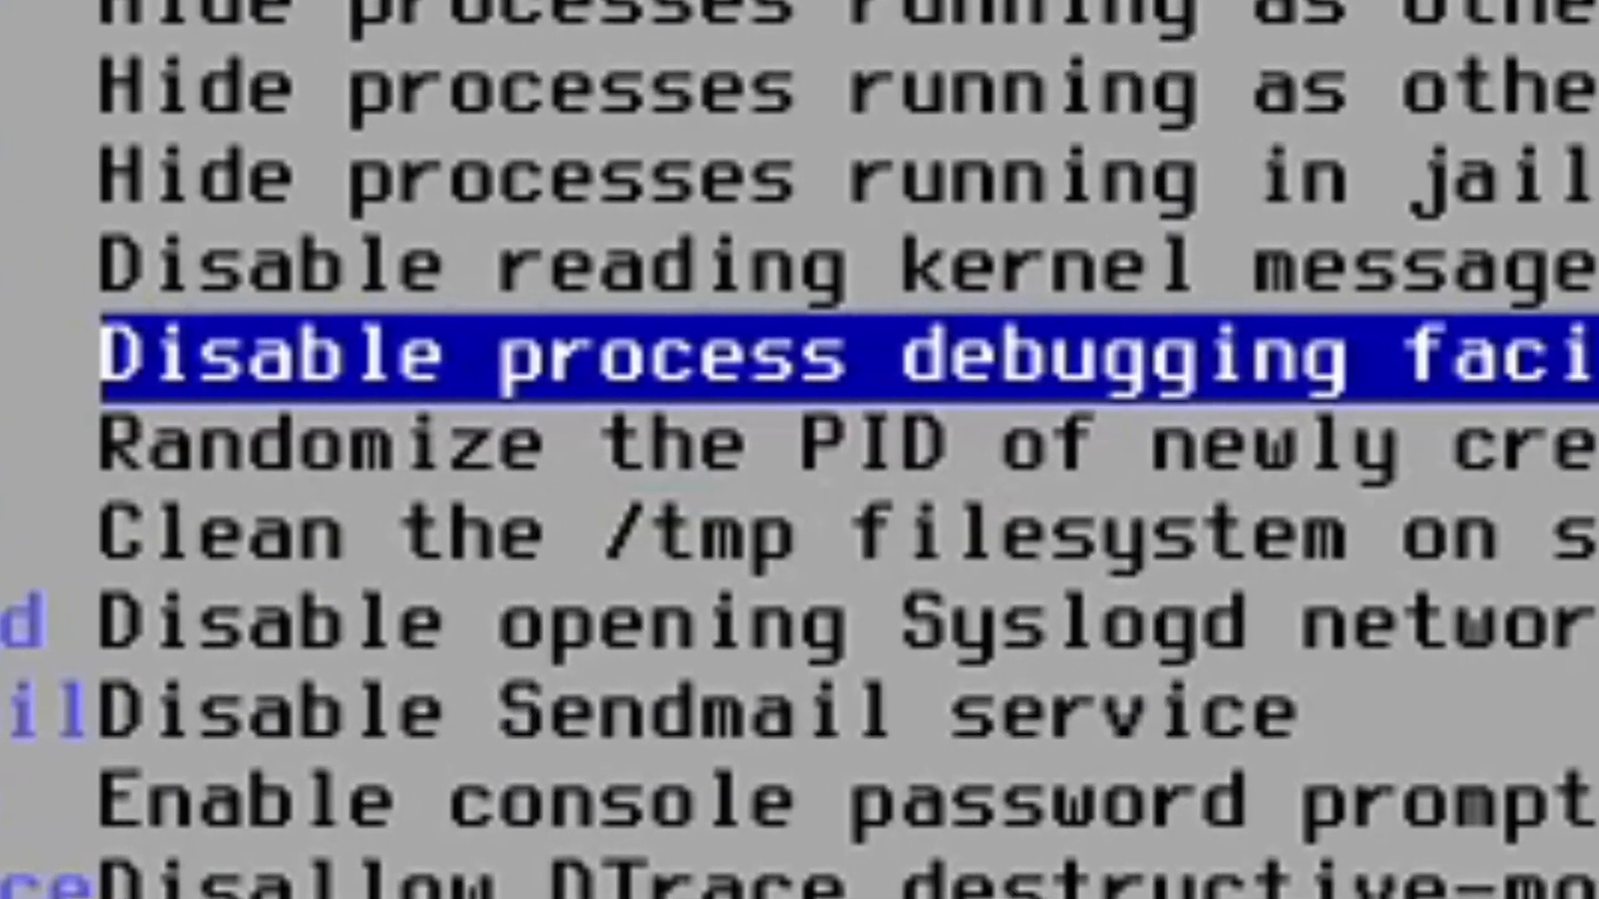
key("Up")
key("Up")
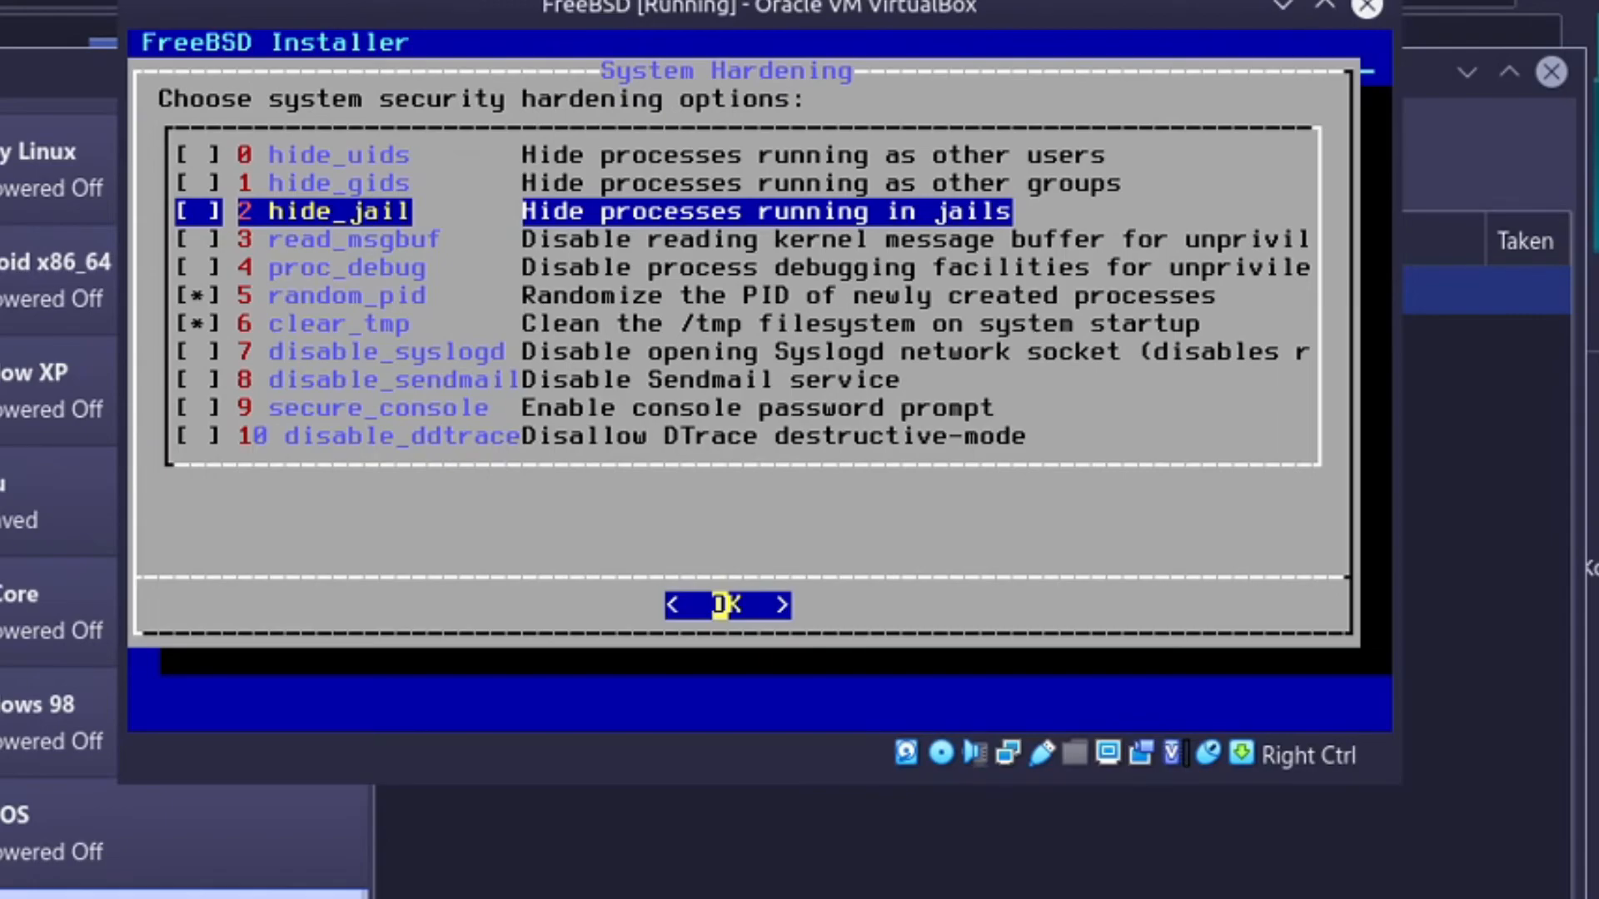
key("Down")
key("Down")
key("Down")
key("Down")
key("Down")
key("Down")
key("space")
key("Down")
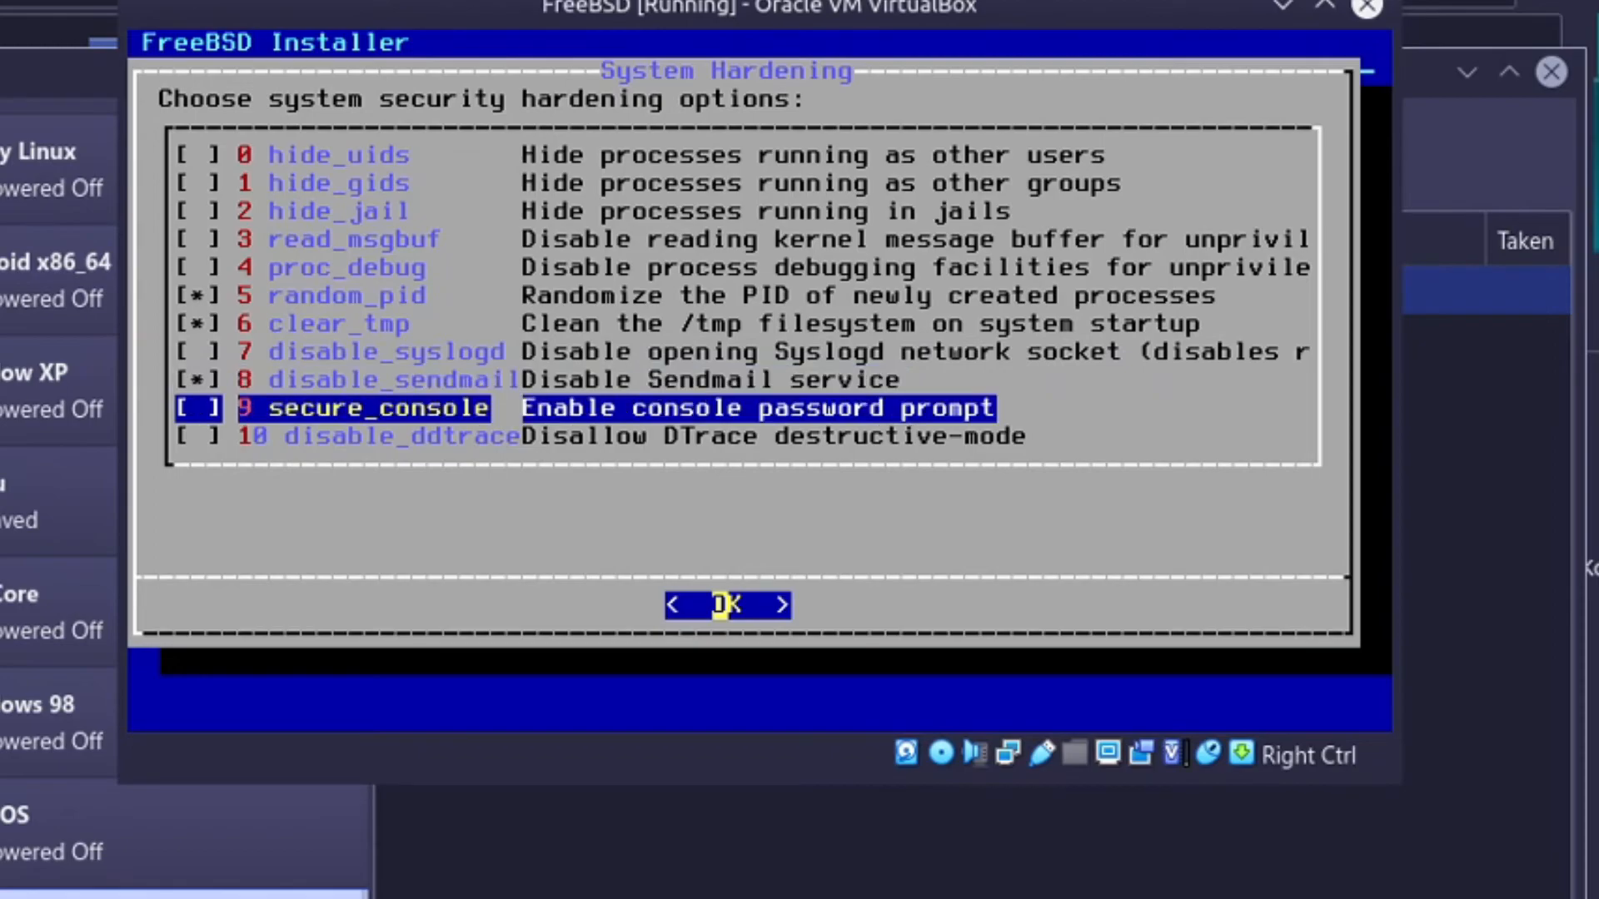
key("Home")
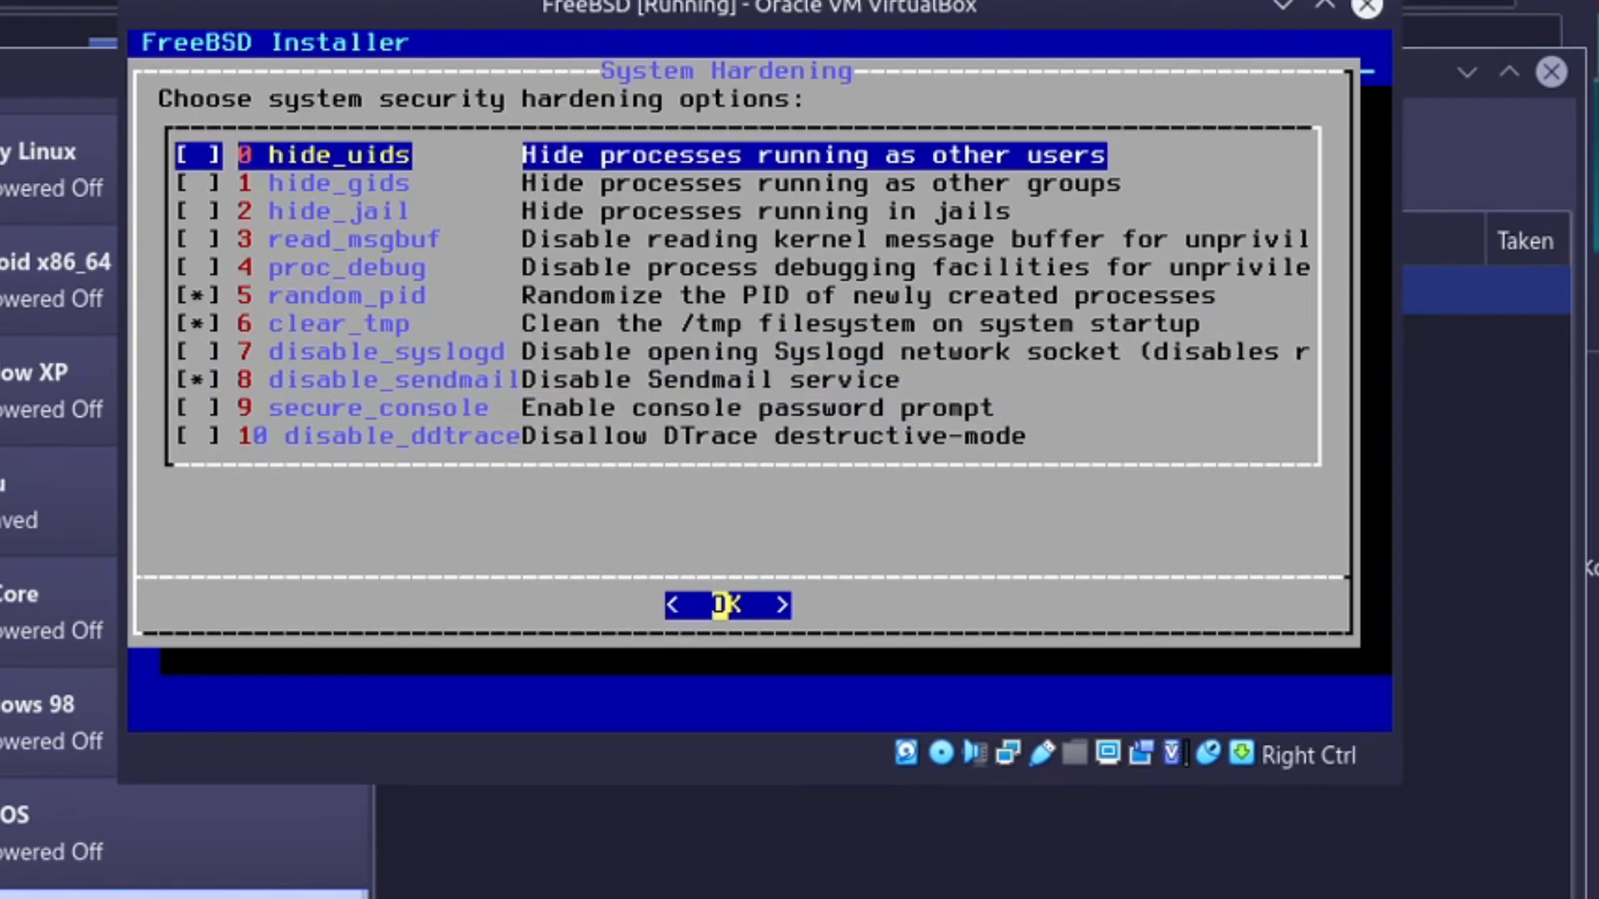
key("Return")
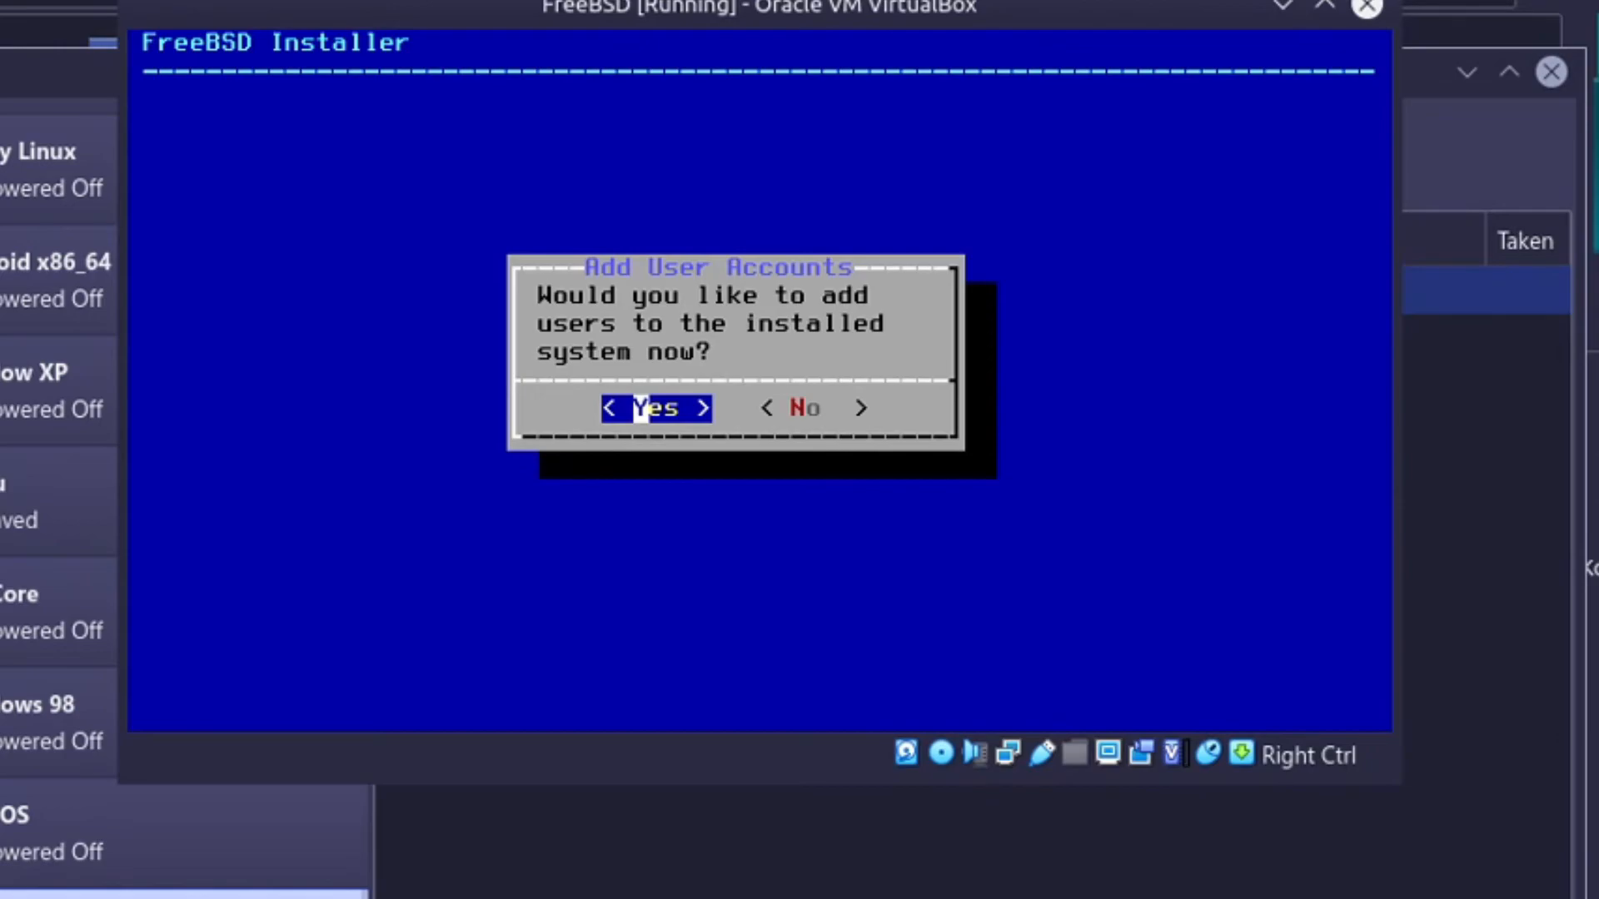
Start adding a user with the new username and full name, keeping the default UID.
key("Return")
type("markus")
key("Return")
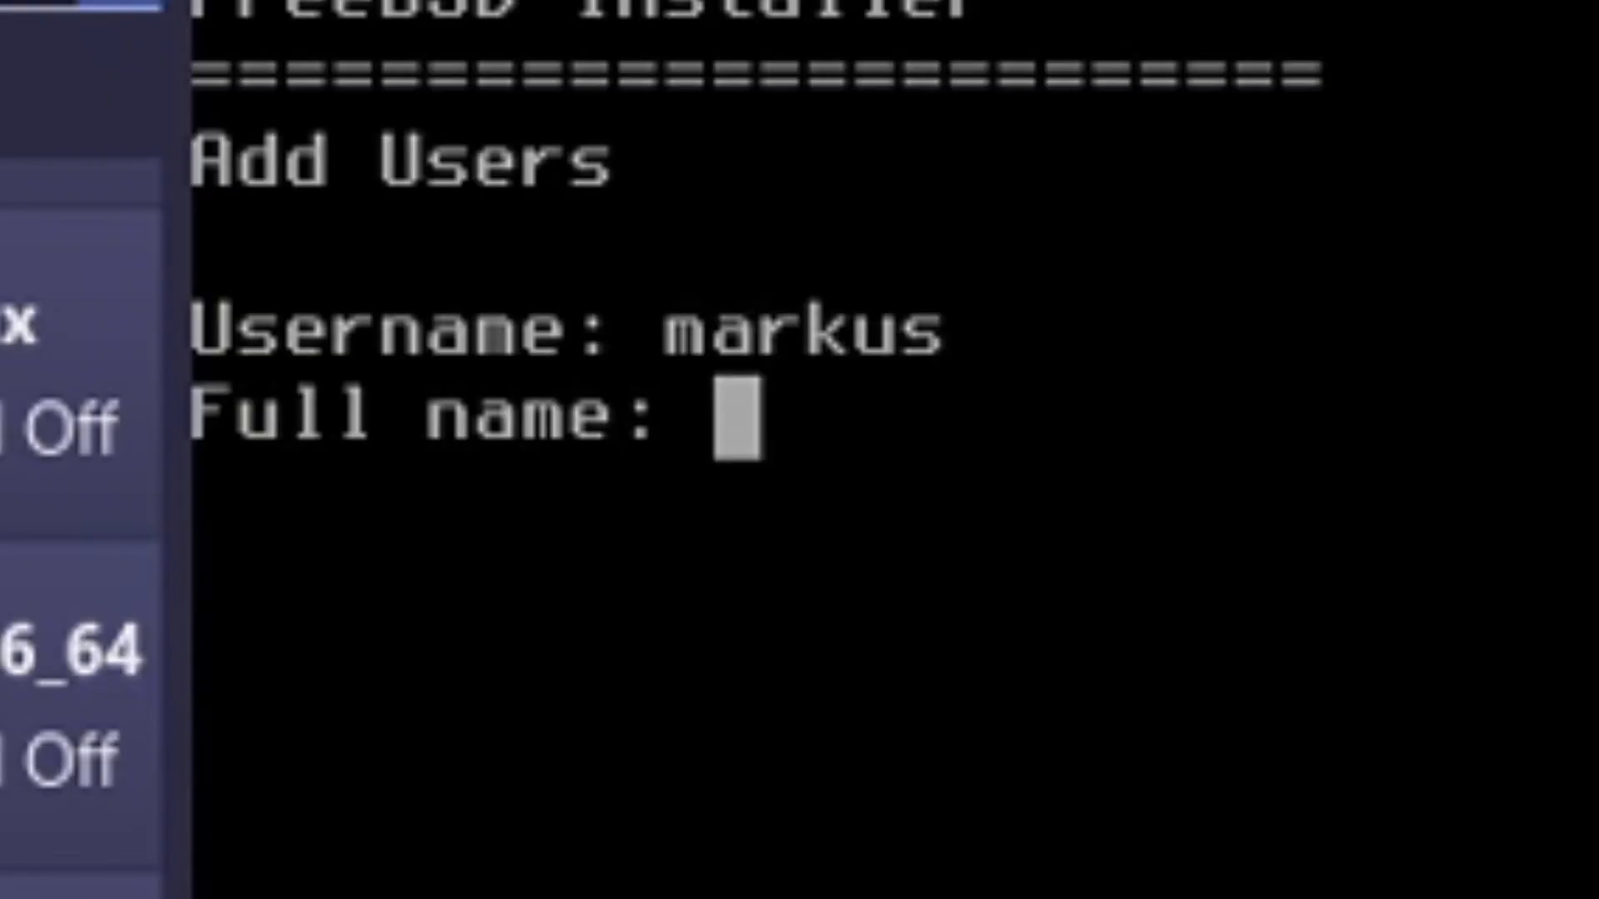
type("Markus Maal")
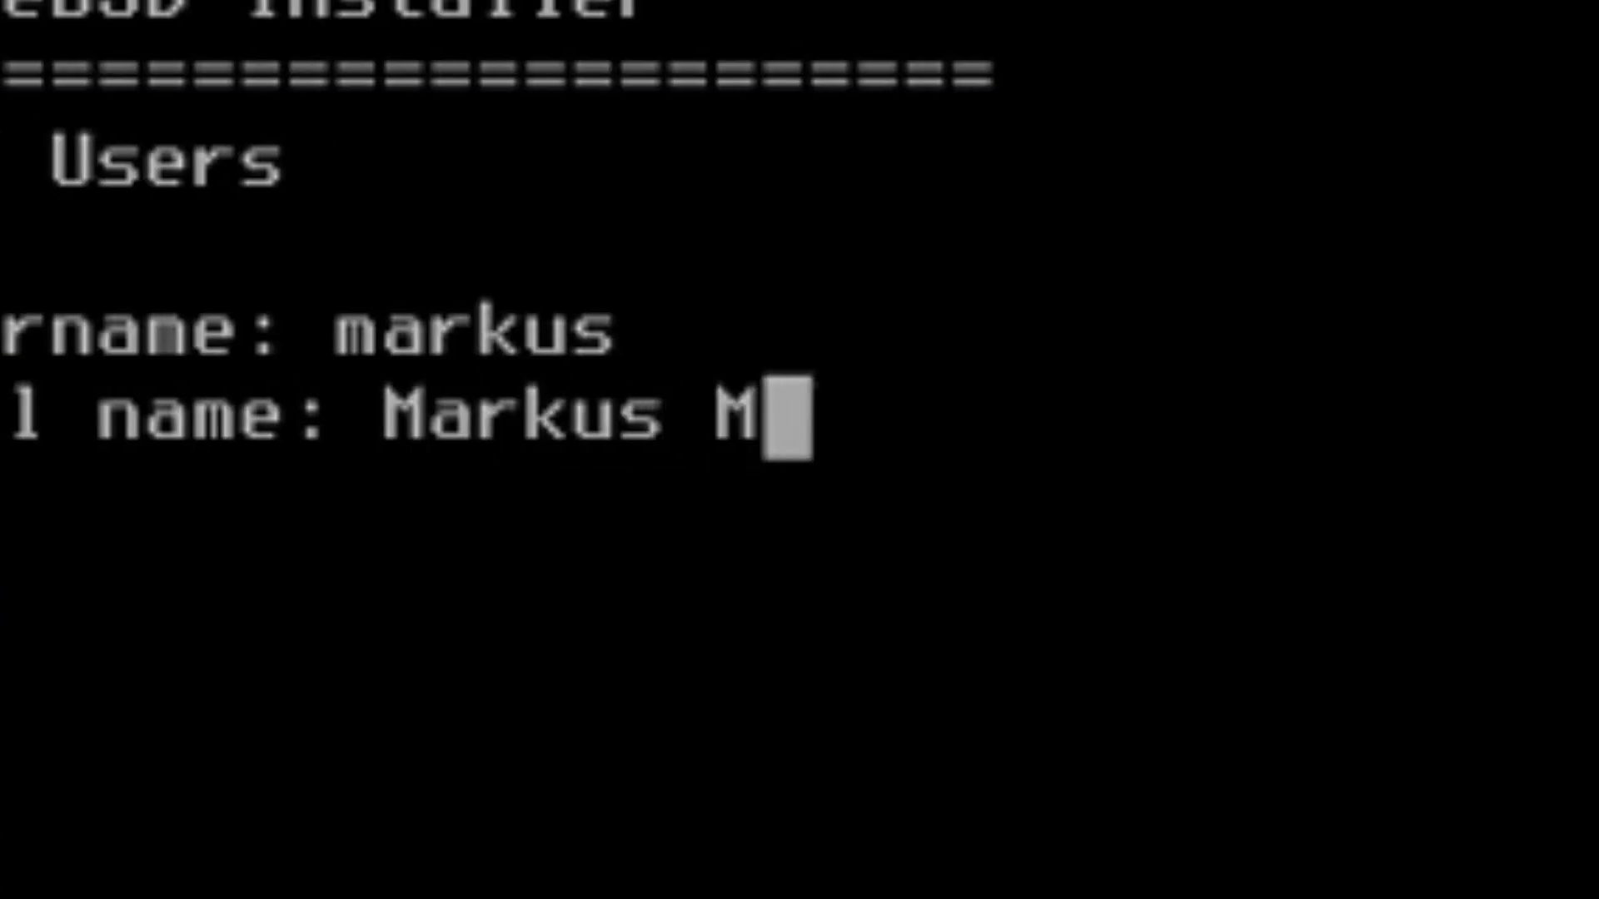
key("Return")
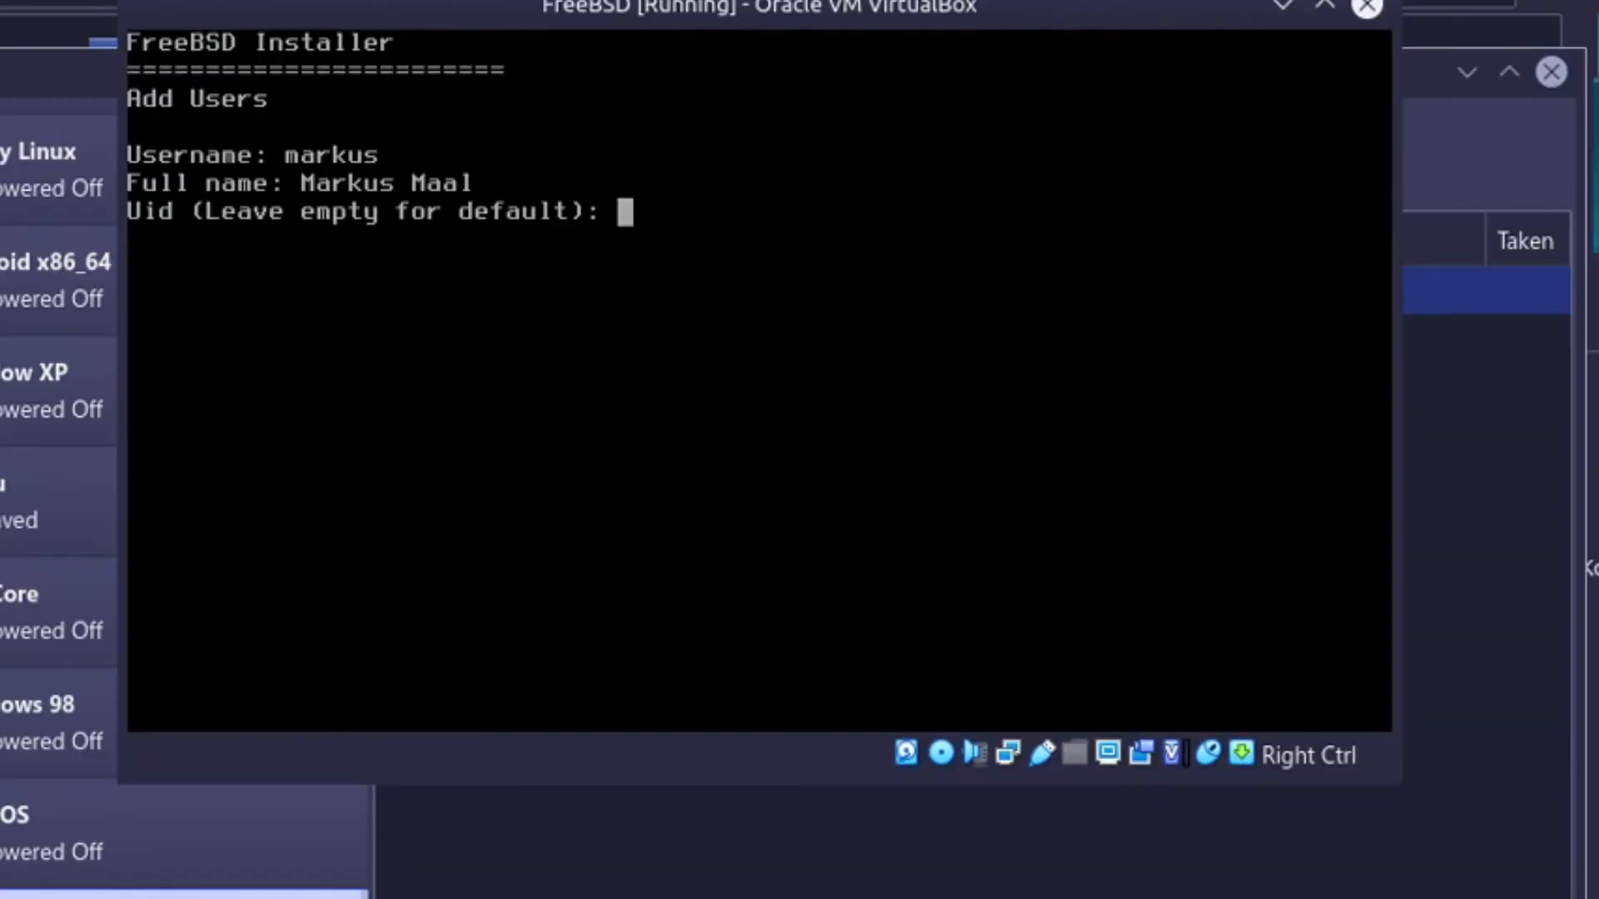
key("Return")
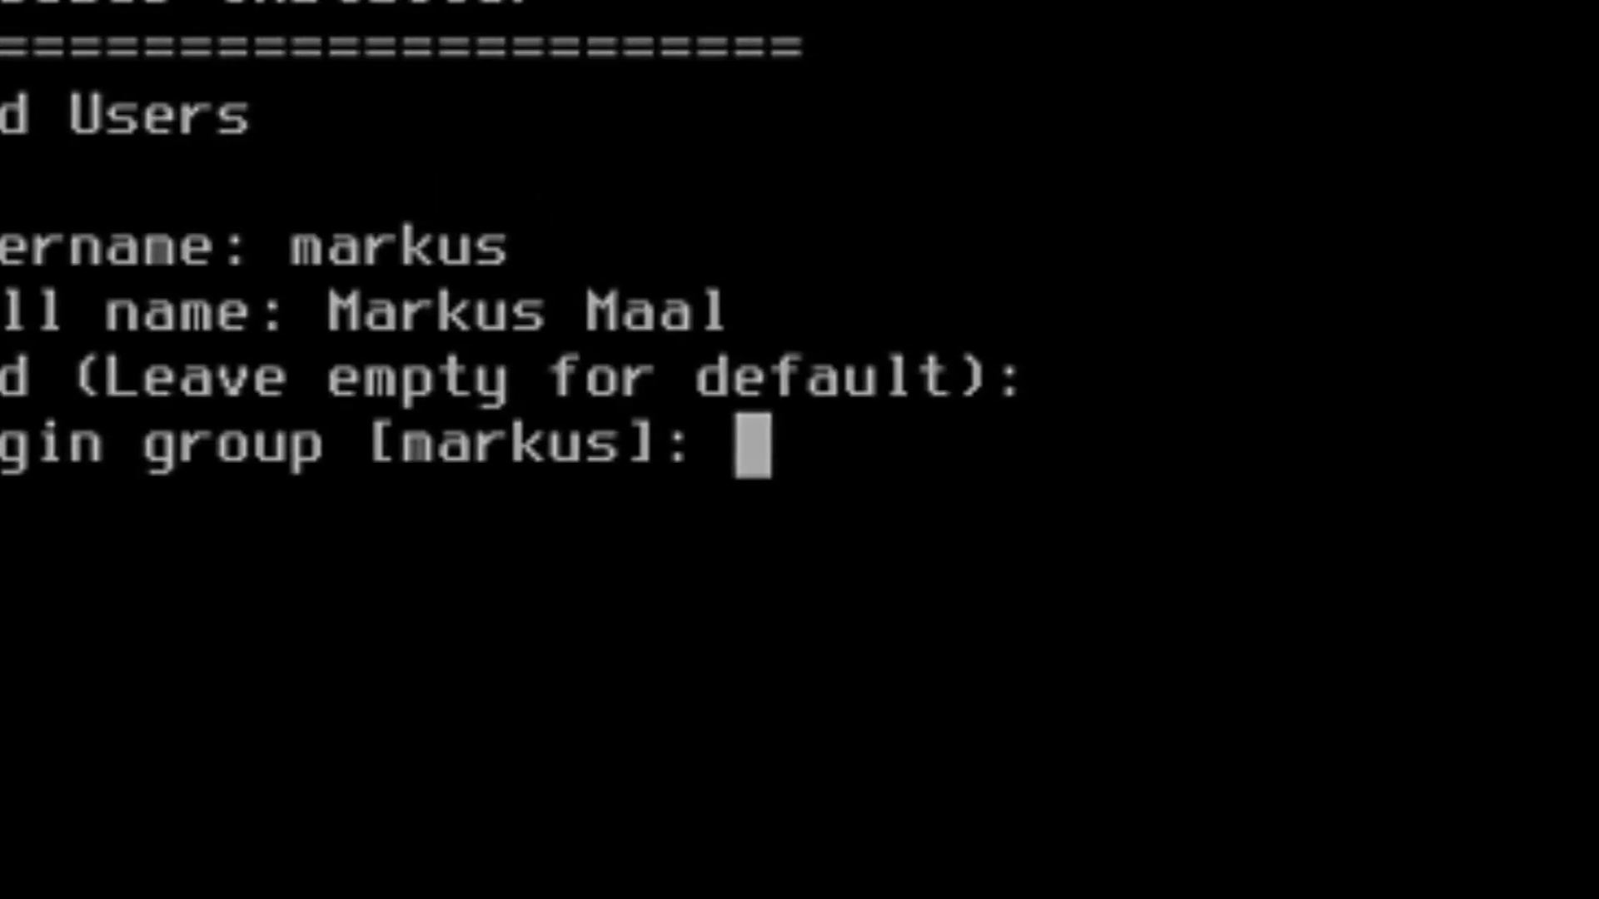
Set the login group to the user's own group and decline extra groups.
type("users")
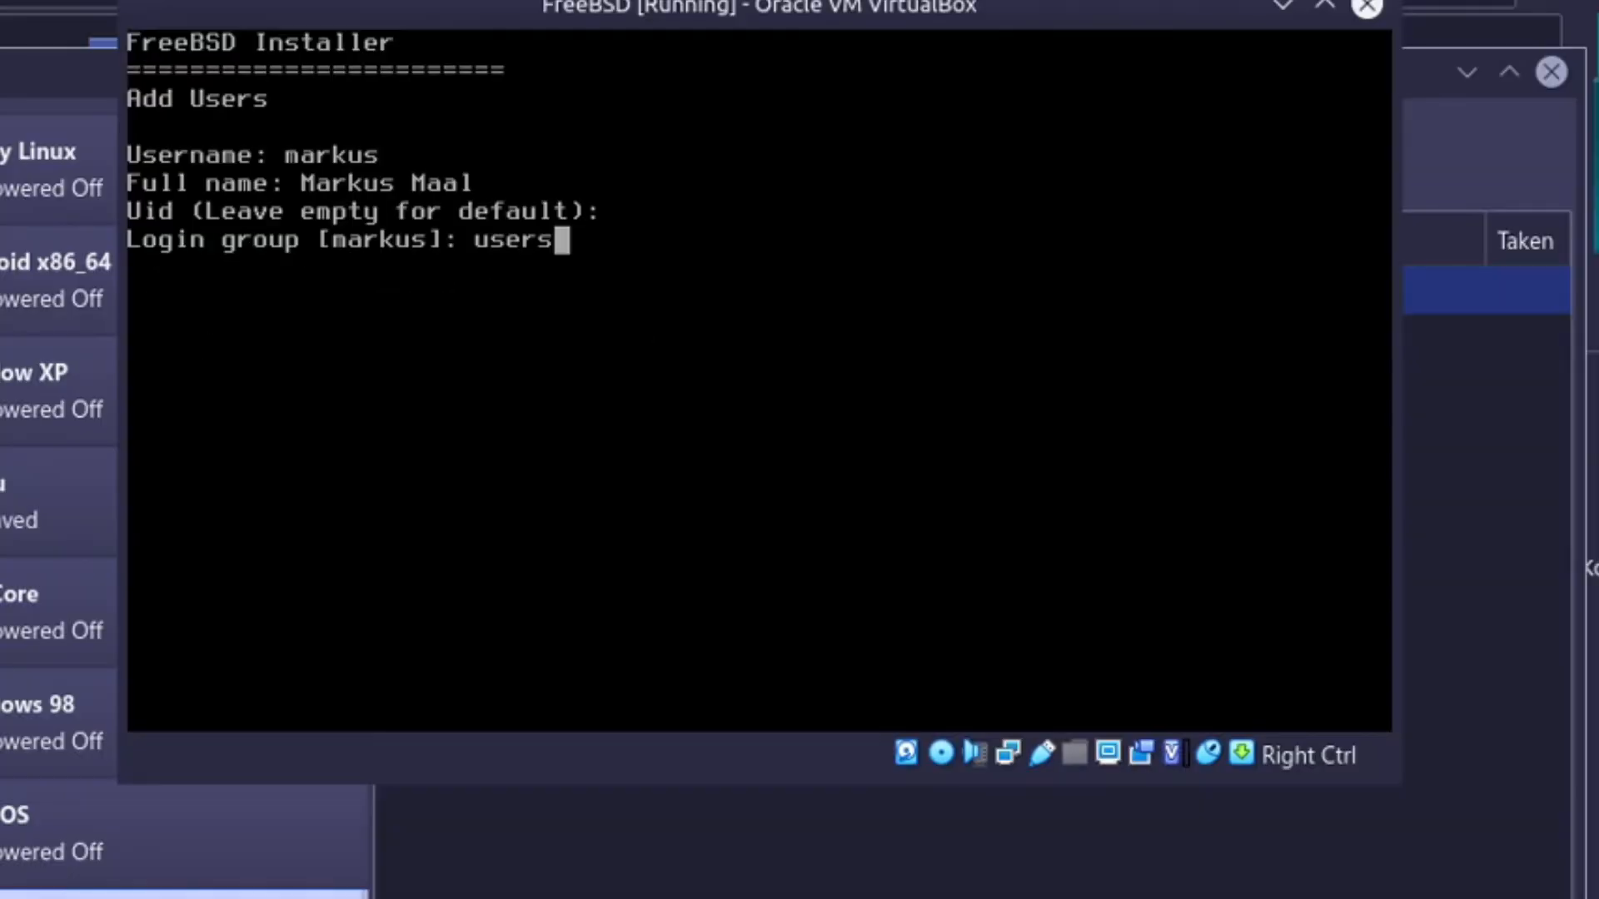
key("Return")
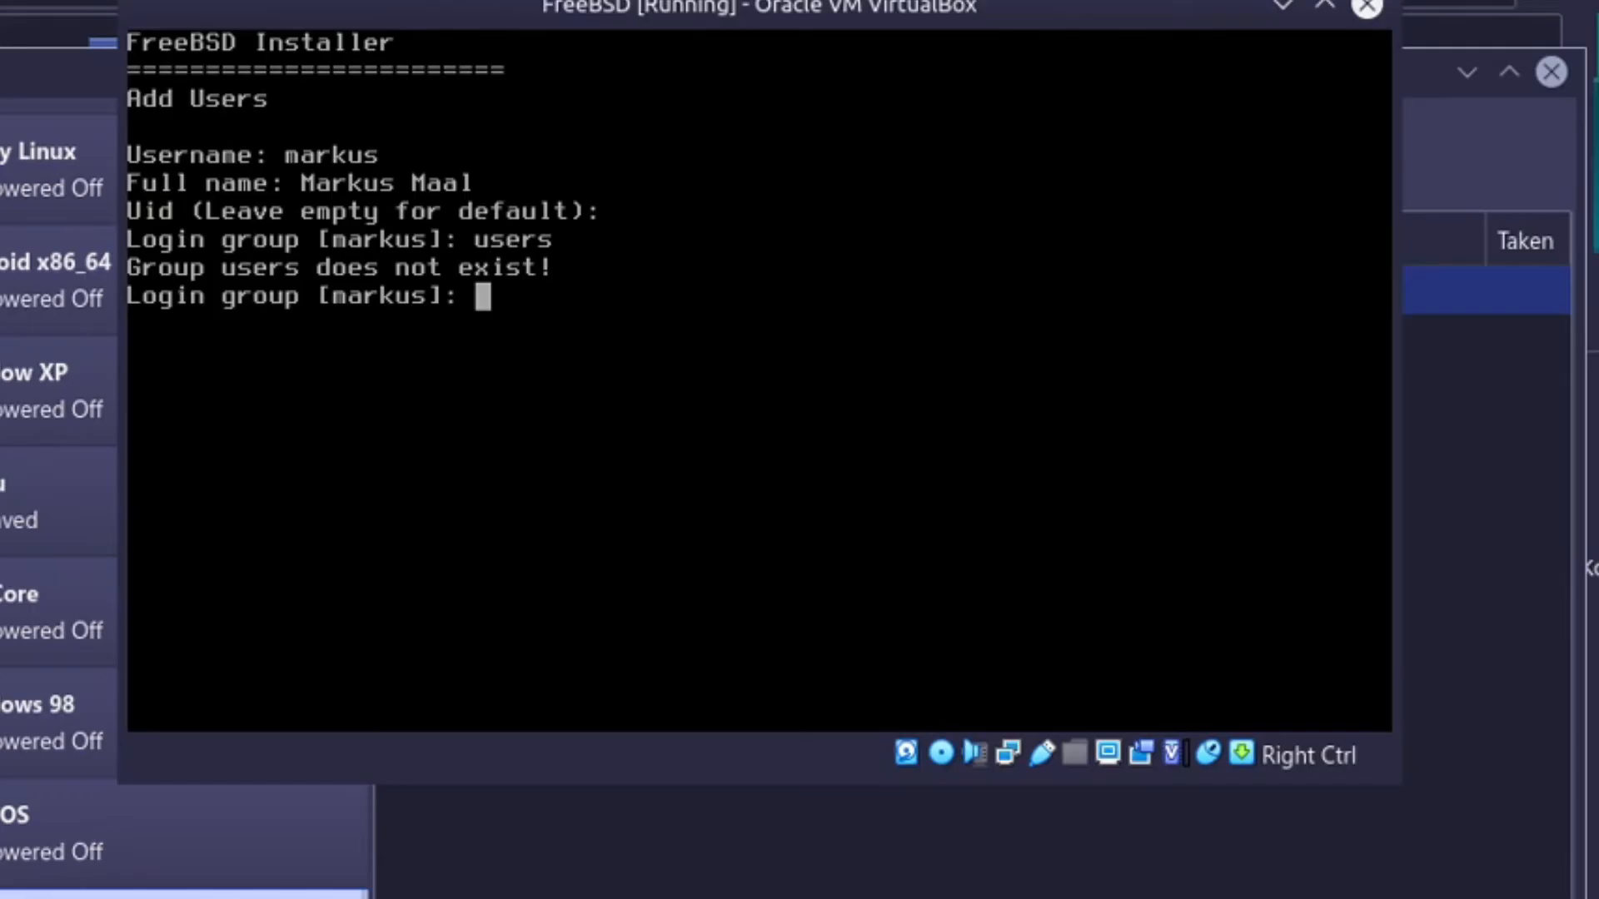
type("markus")
key("Return")
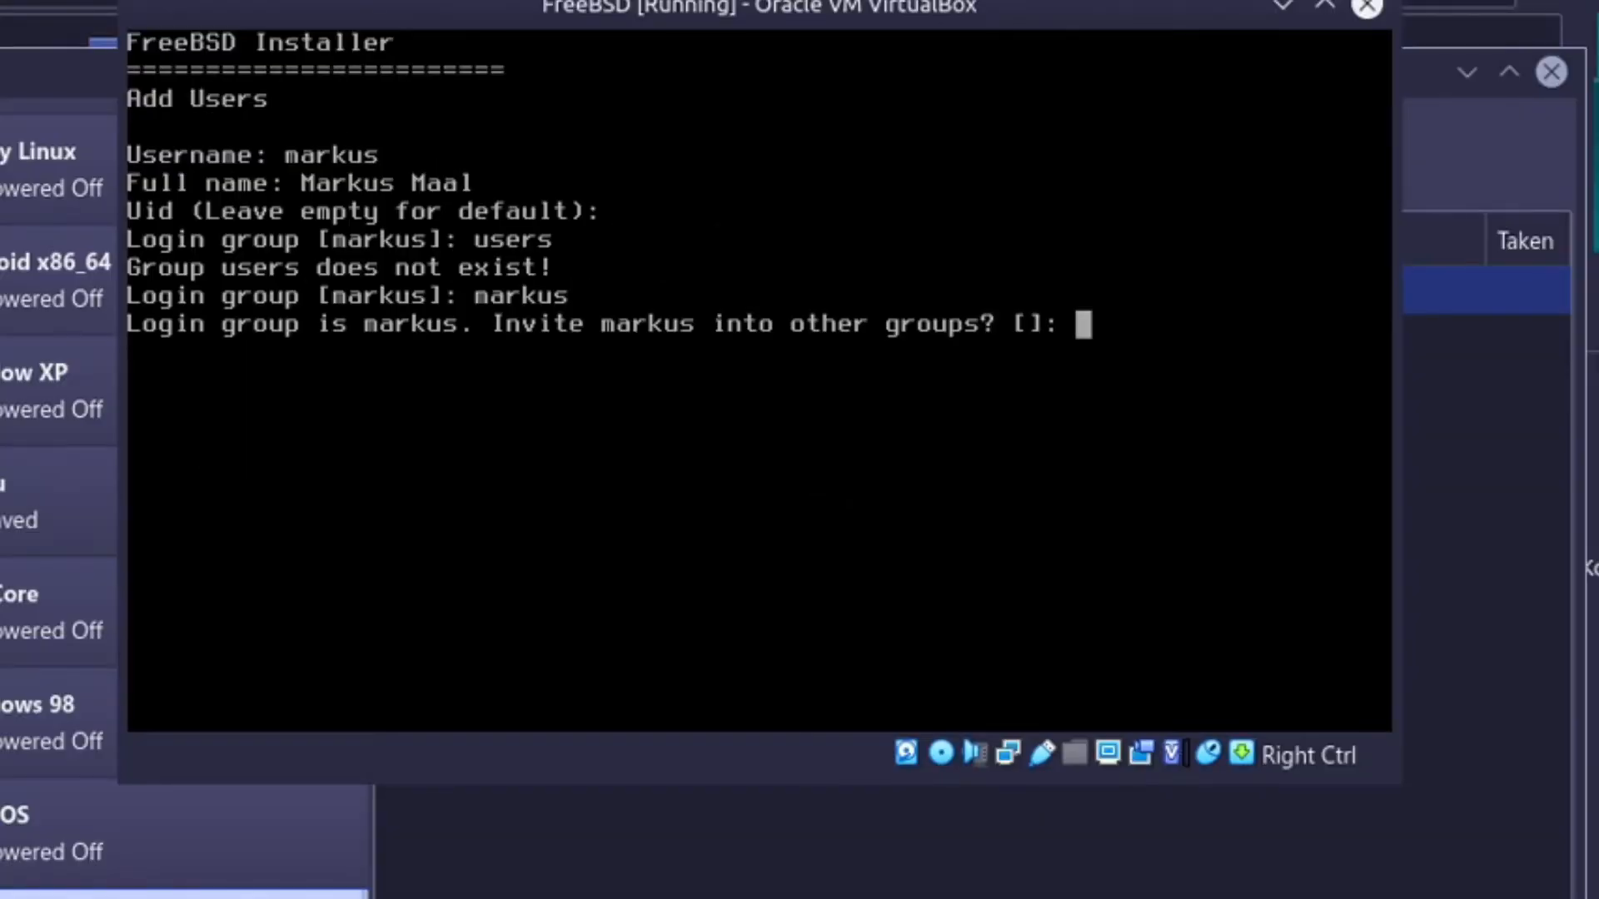
type("n")
key("Return")
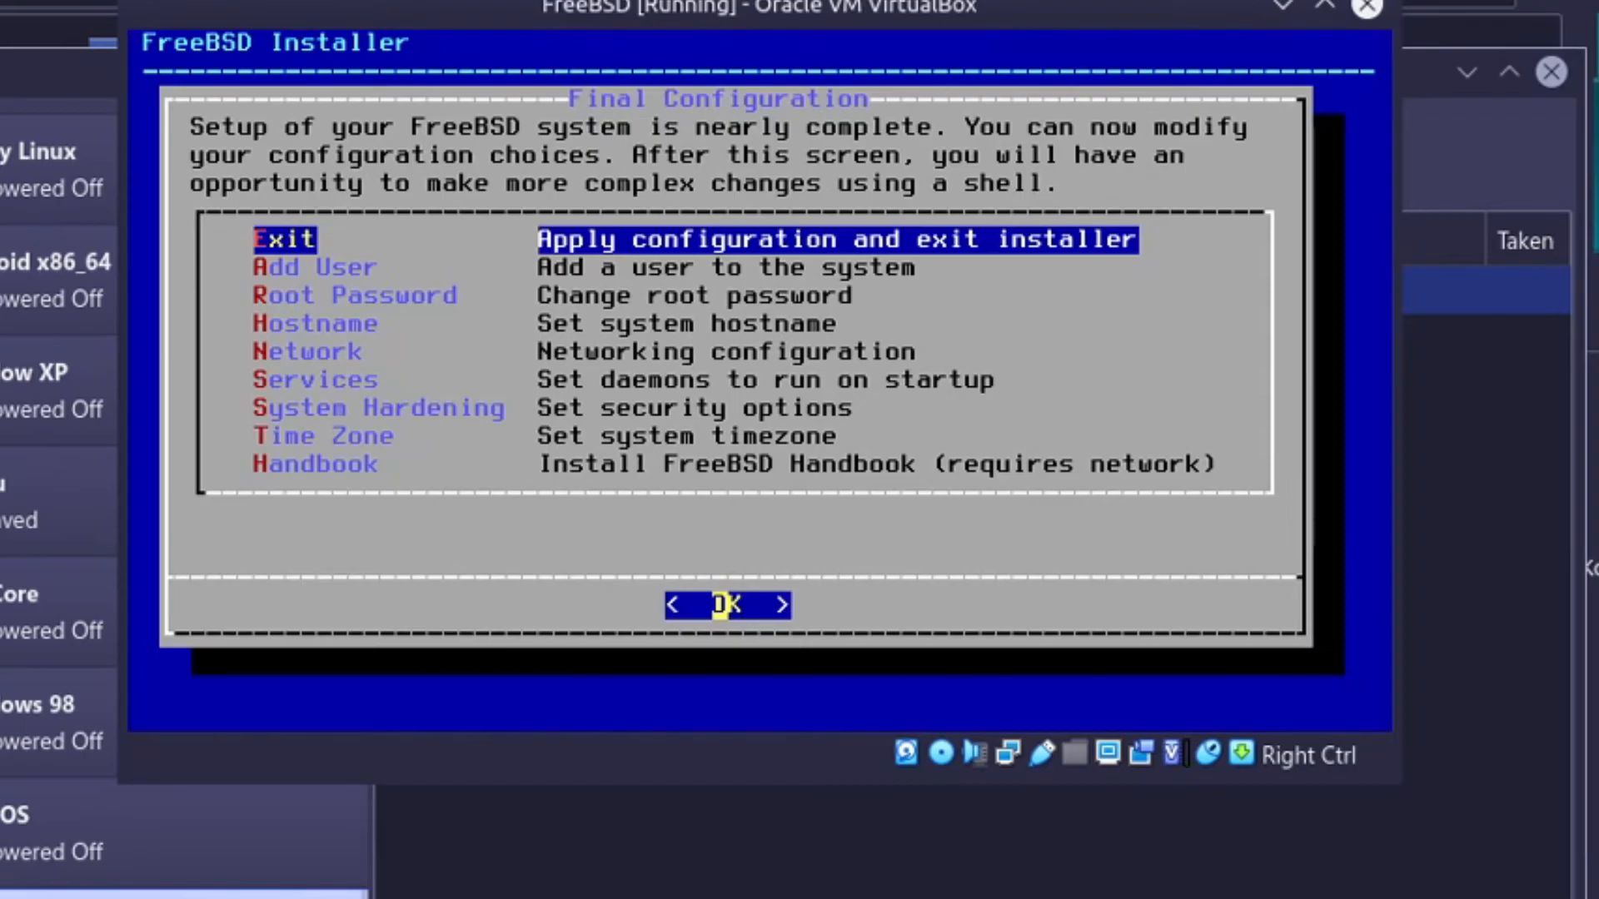
Exit Final Configuration and reboot the installed system to the FreeBSD boot menu.
key("Down")
key("Down")
key("Down")
key("Up")
key("Up")
key("Up")
key("Return")
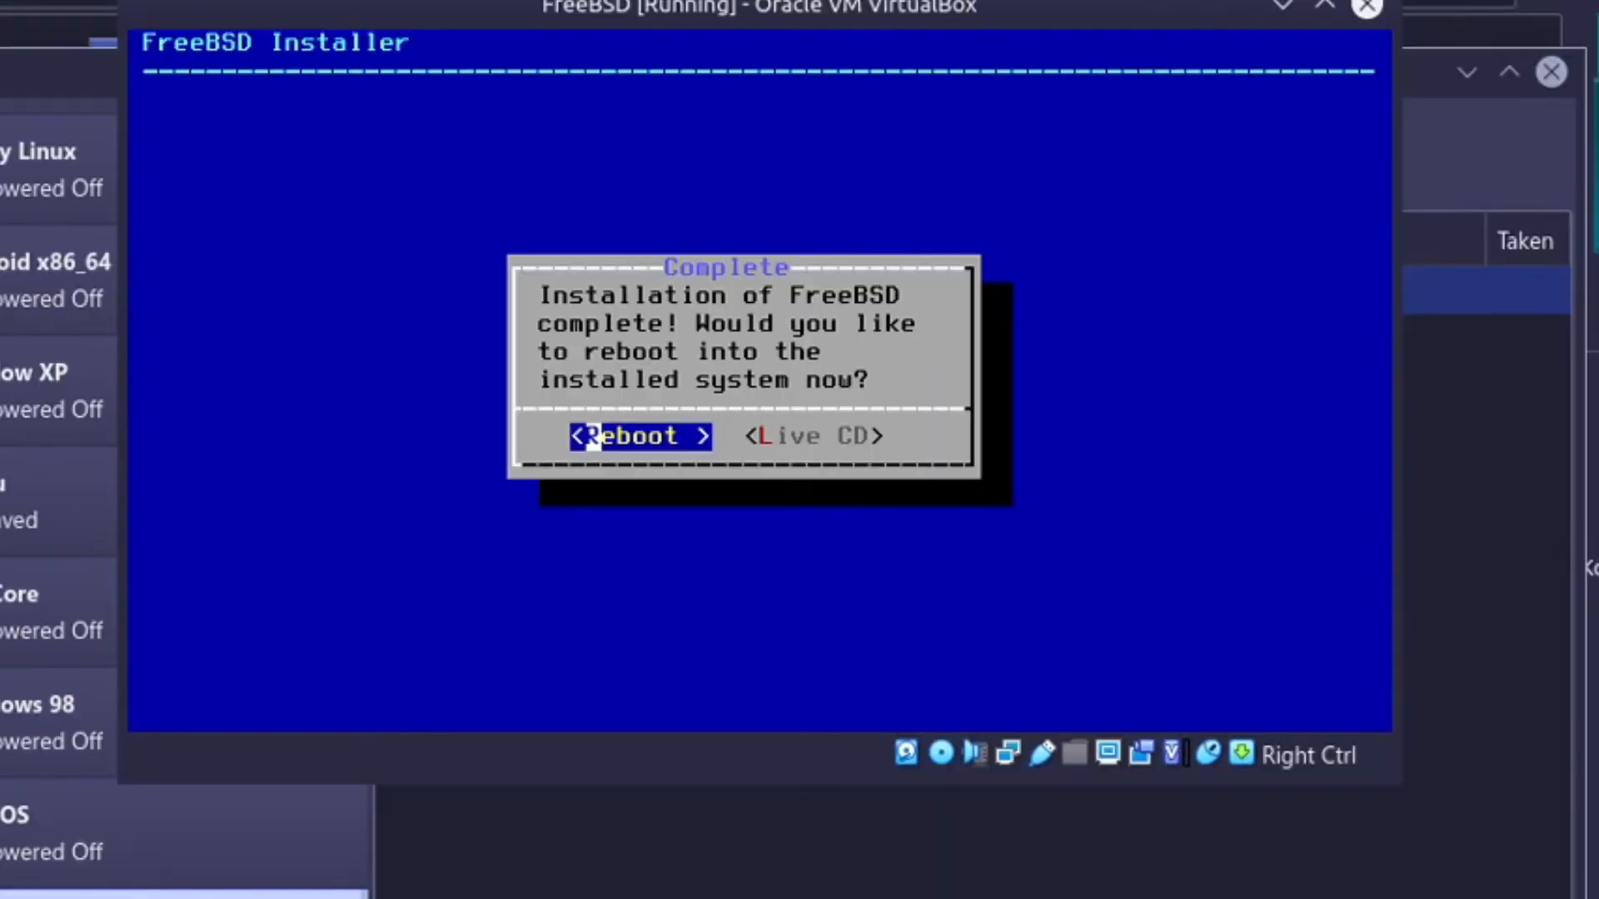
key("Return")
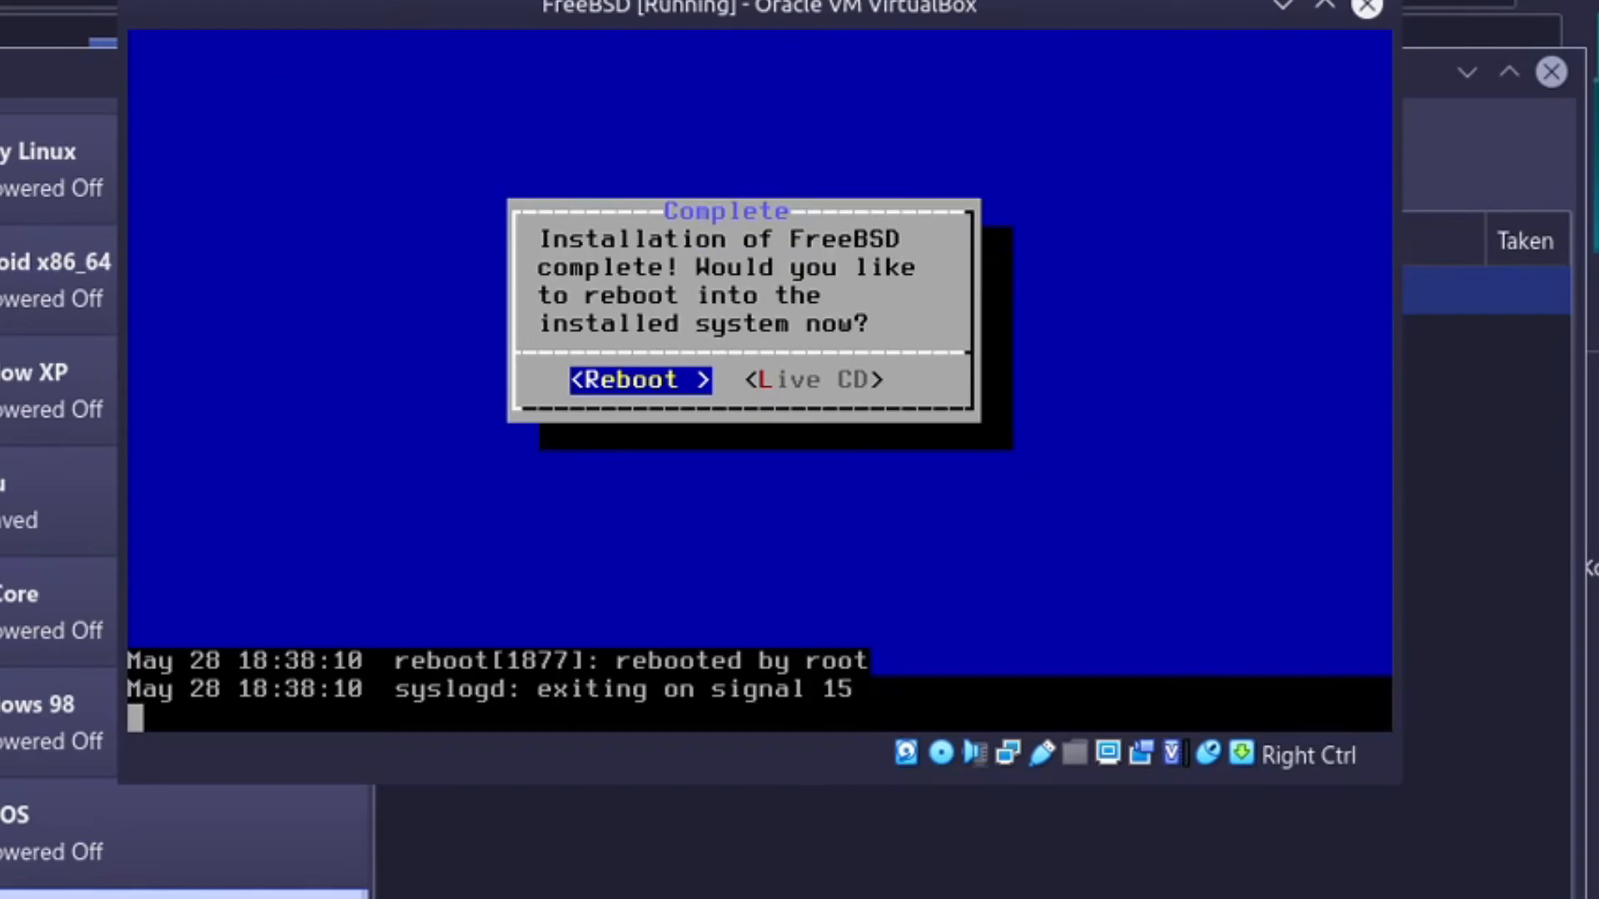
mouse_move(949, 766)
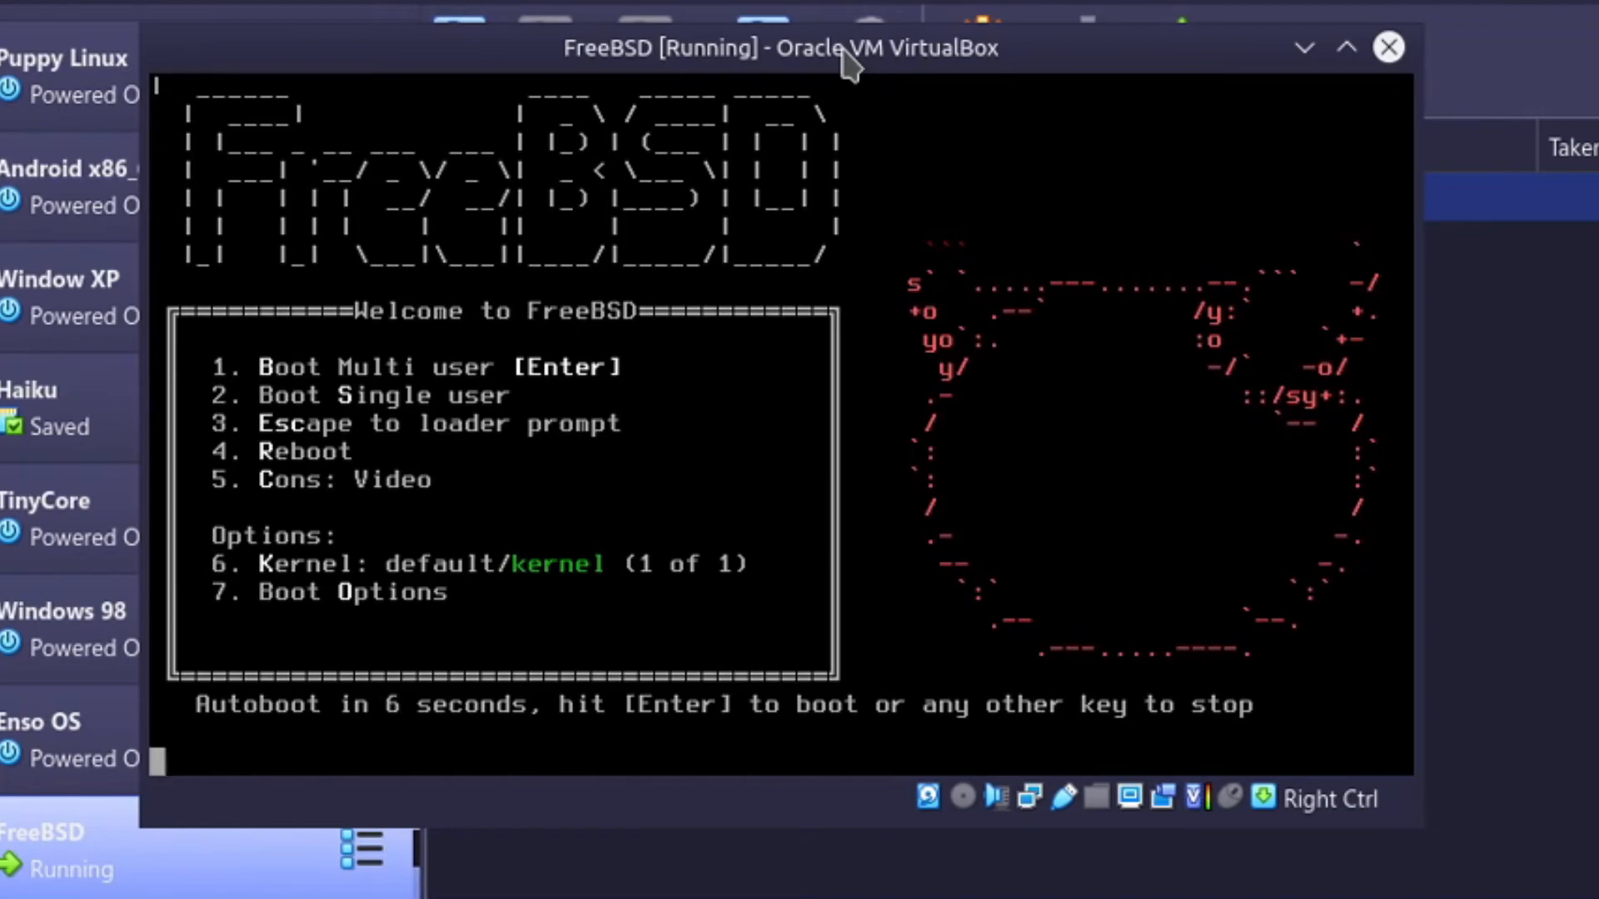
Boot FreeBSD, try the new user's login, then log in as root.
key("Return")
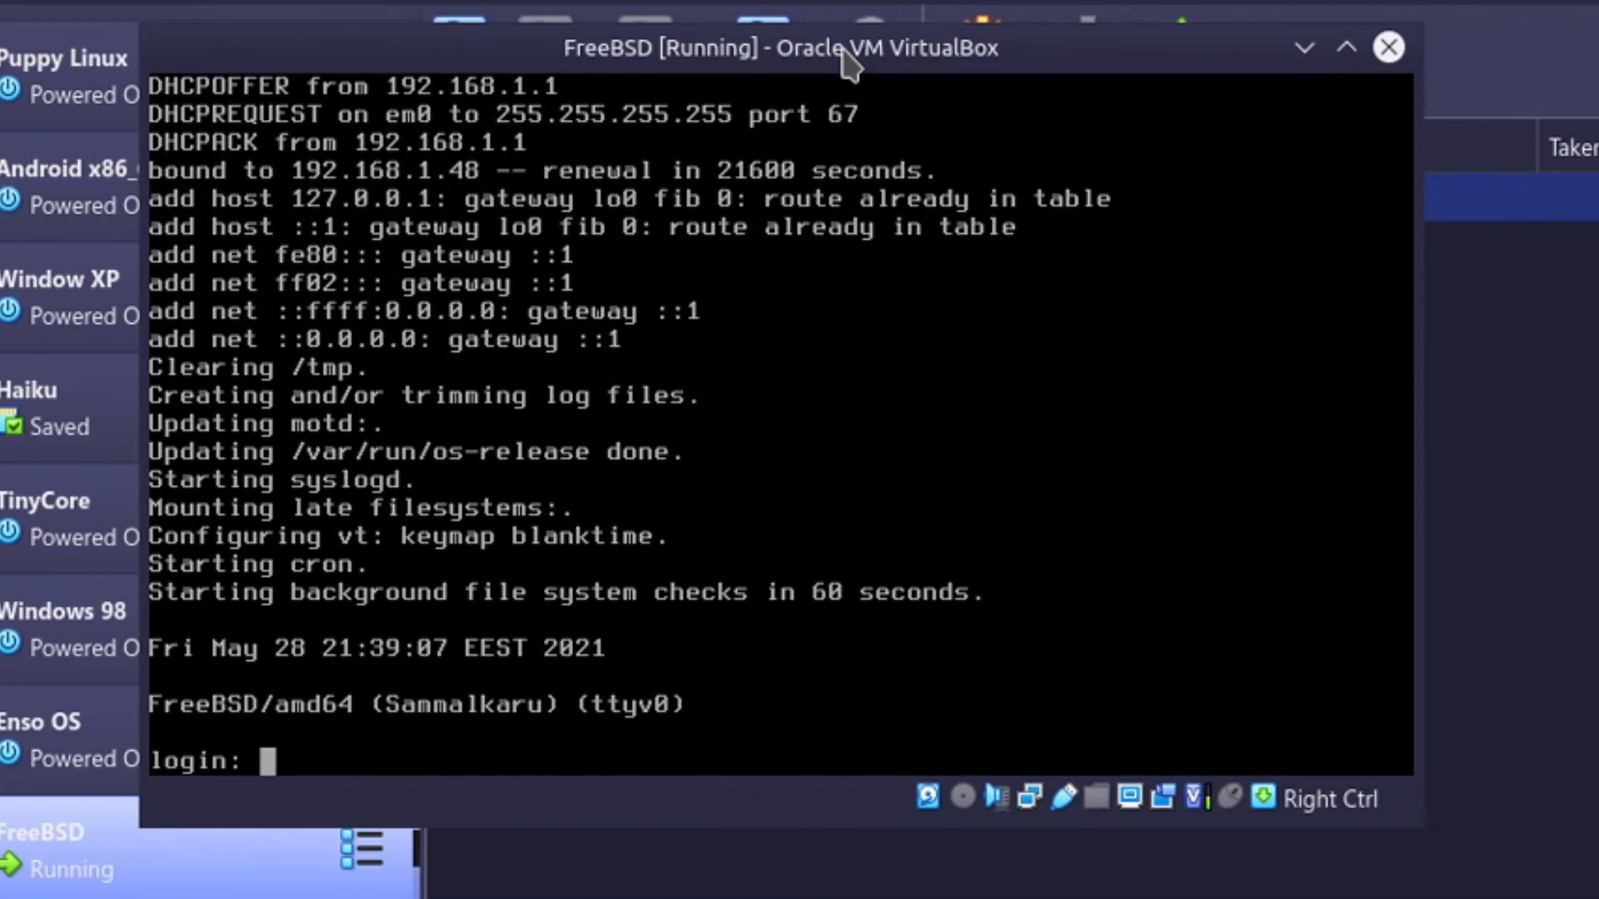
type("markus")
key("Return")
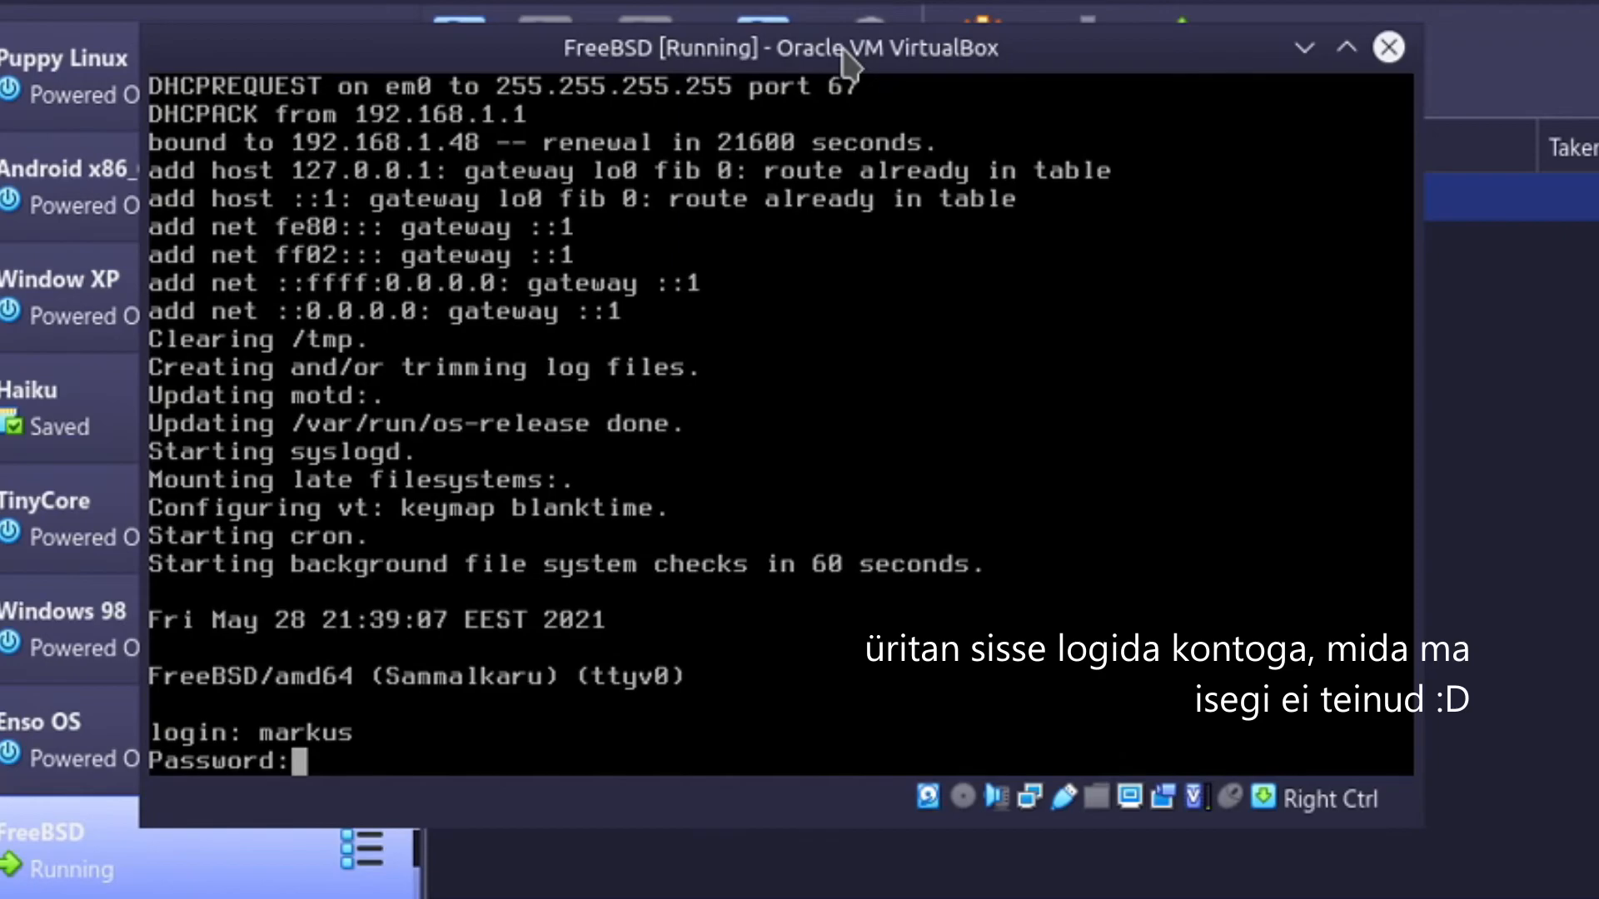
key("Return")
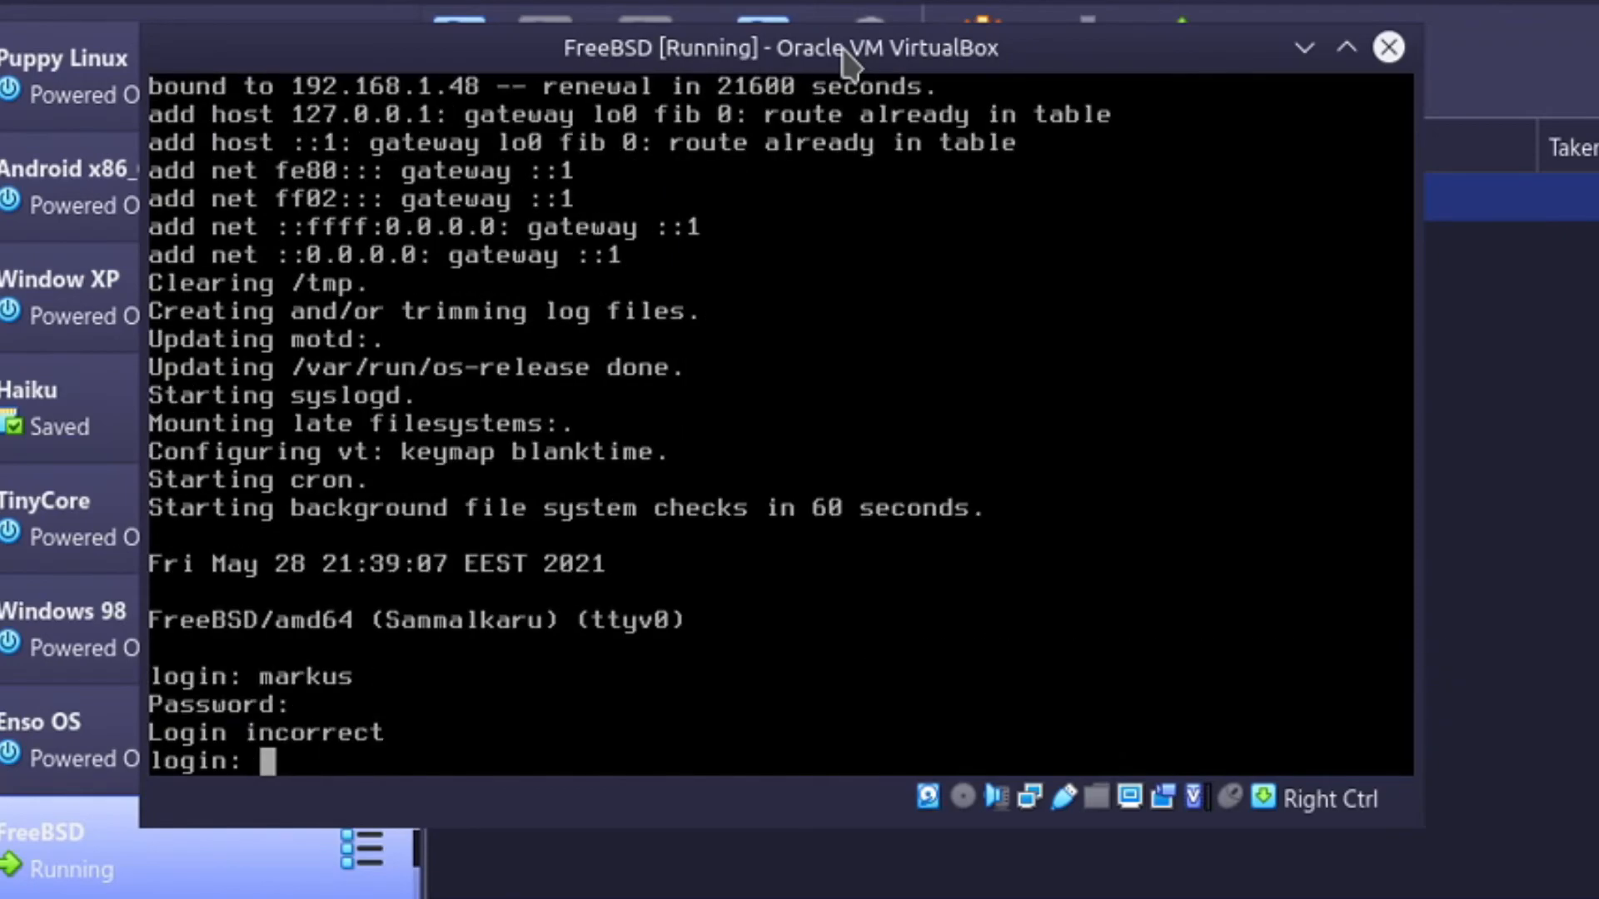
type("root")
key("Return")
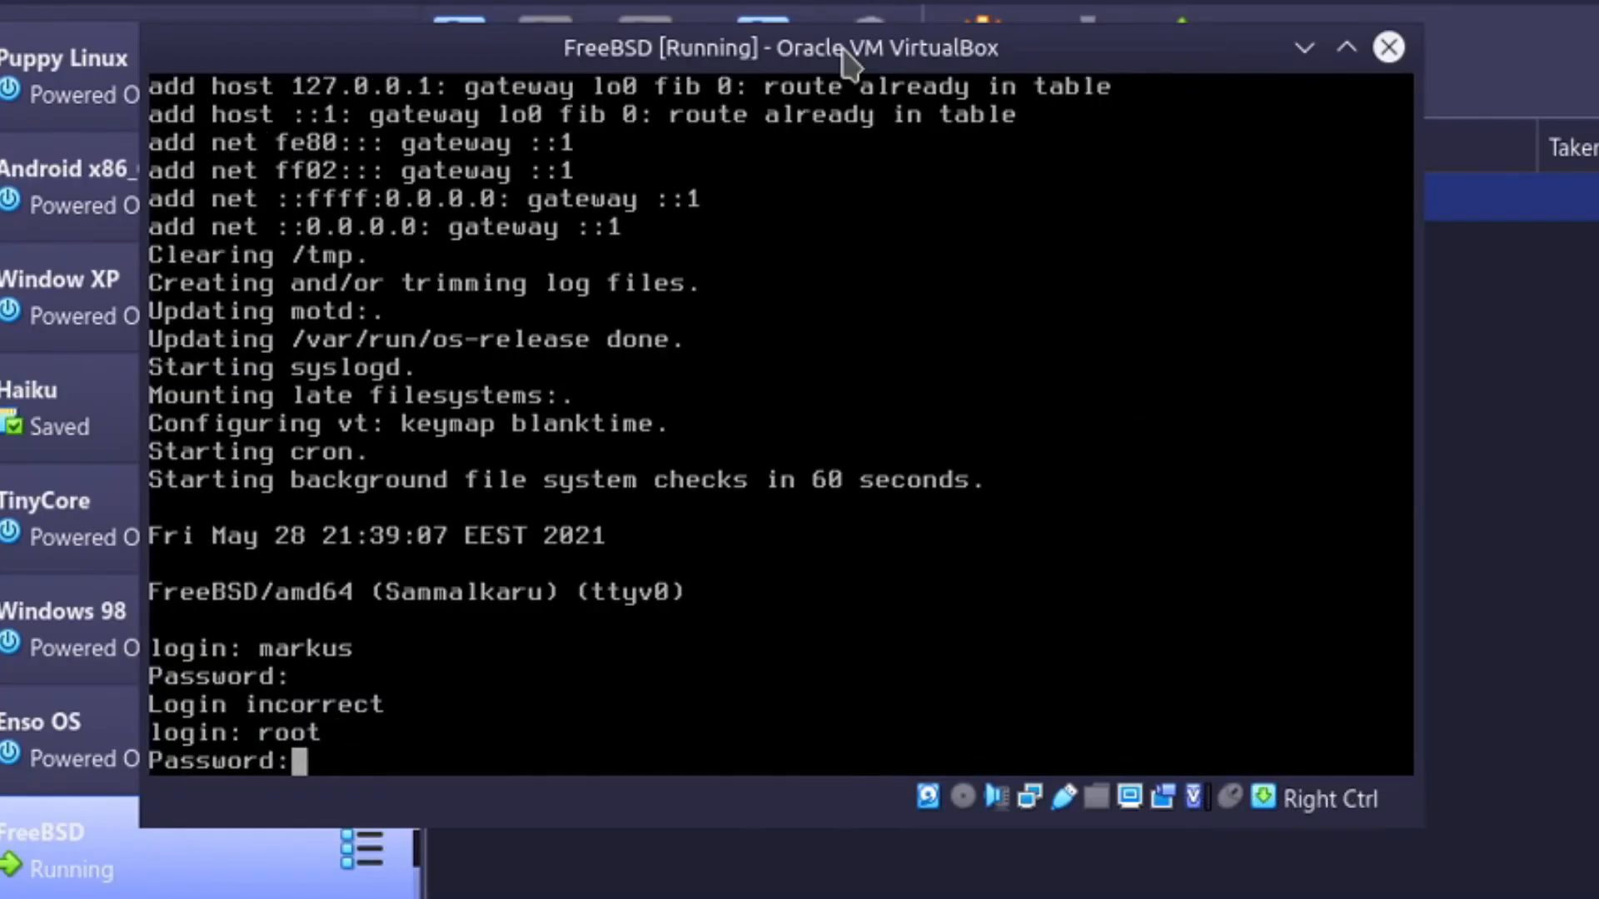
key("Return")
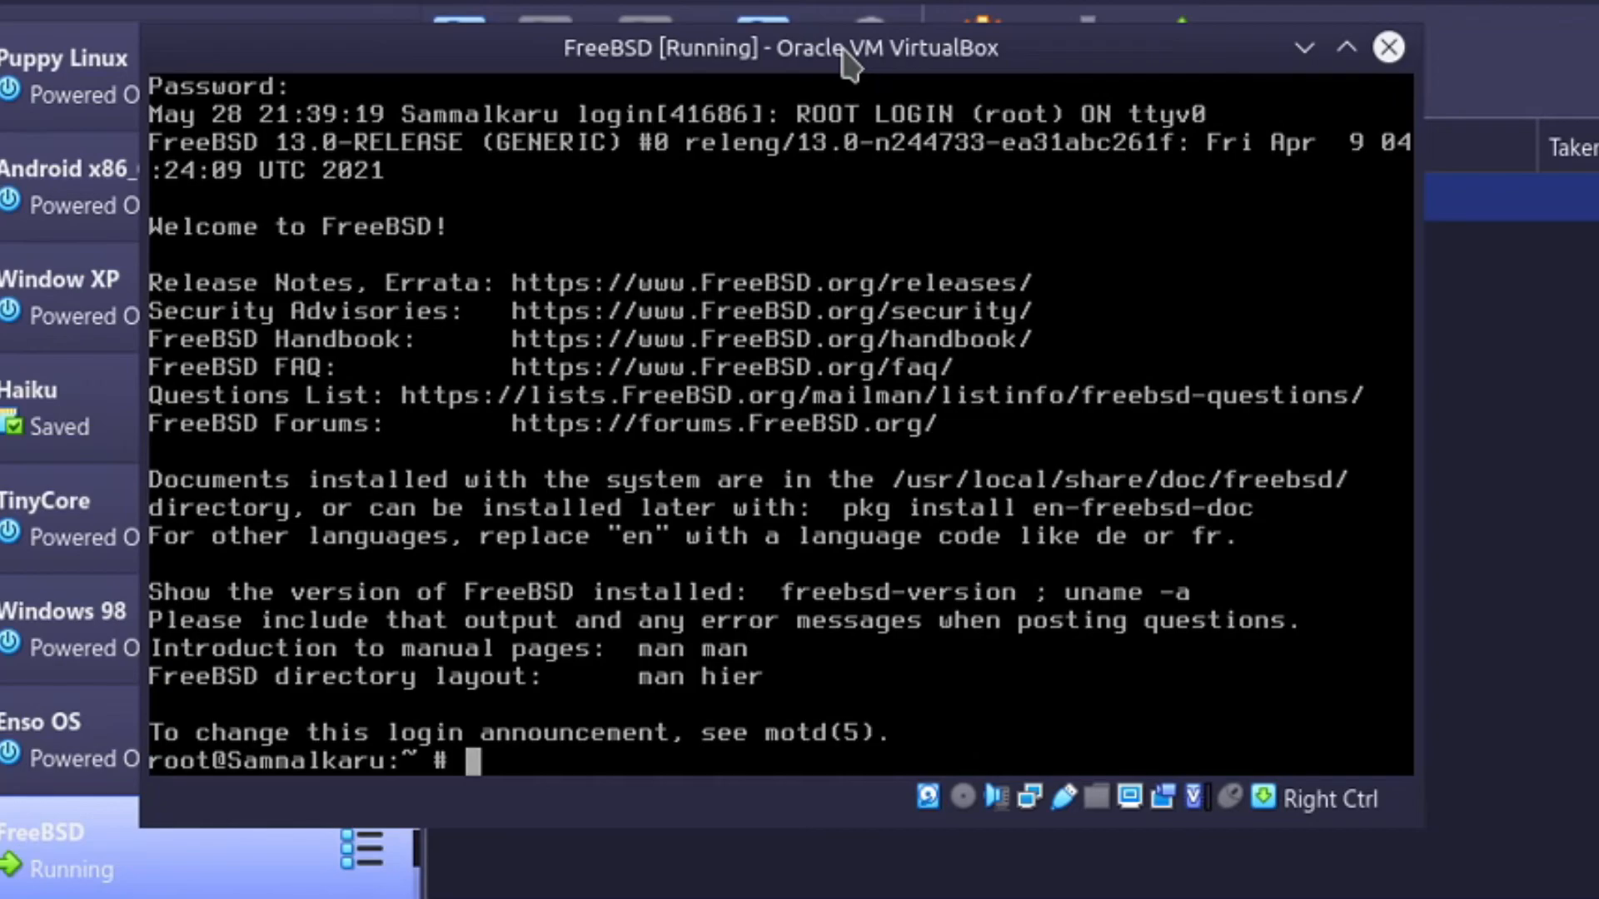
Run freebsd-version to show the installed FreeBSD release.
type("free-bs")
key("BackSpace")
key("BackSpace")
key("BackSpace")
type("bsd-version")
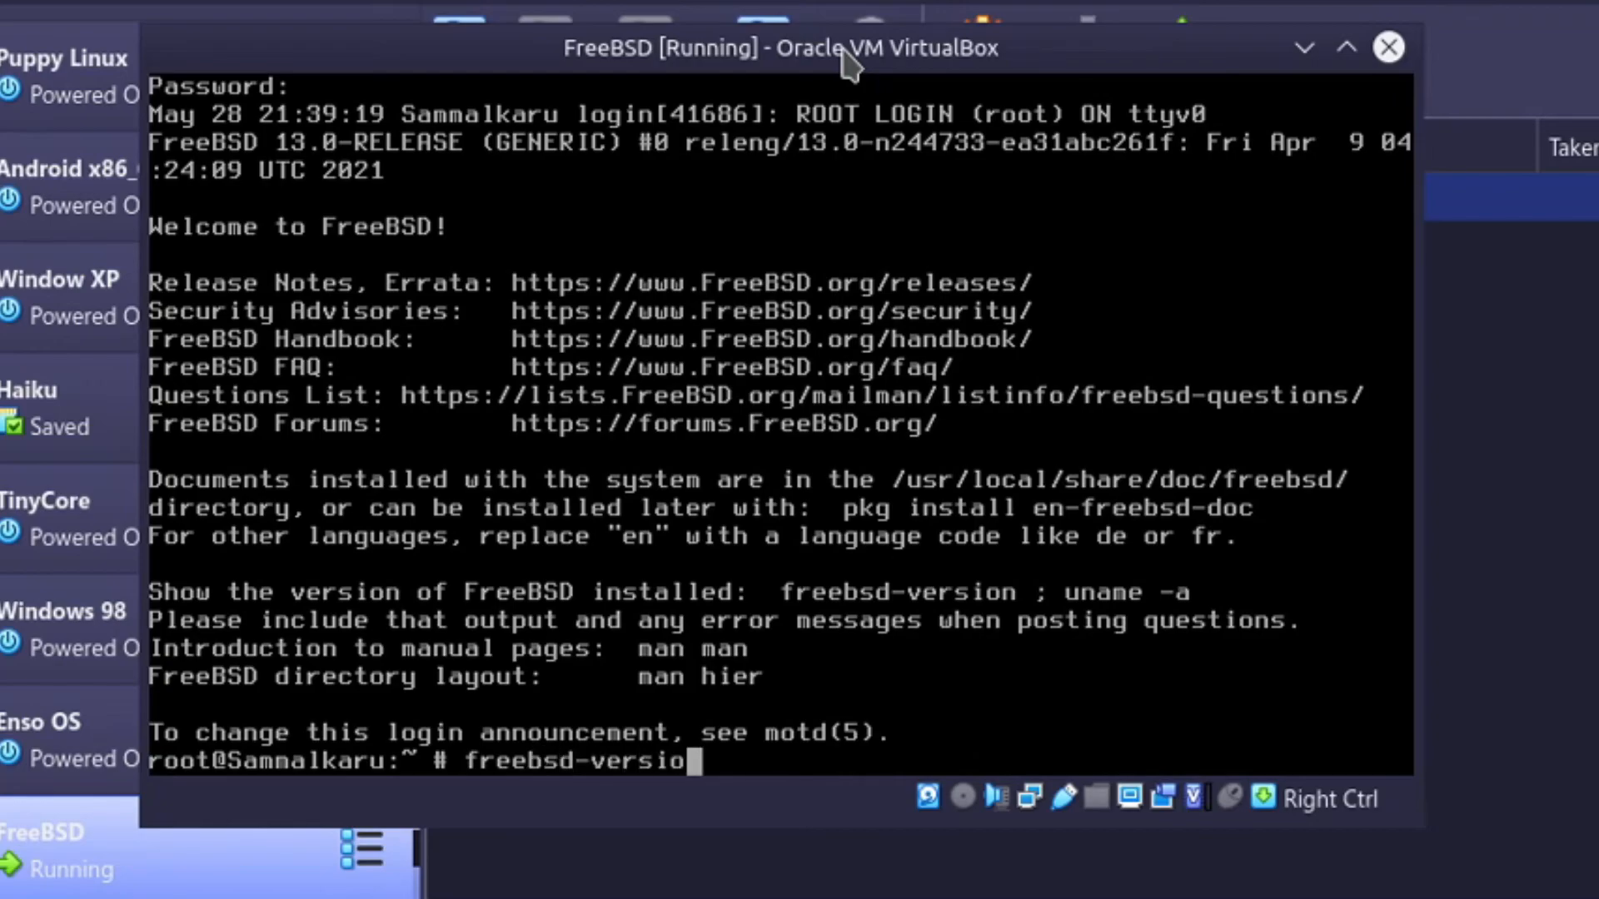
key("Return")
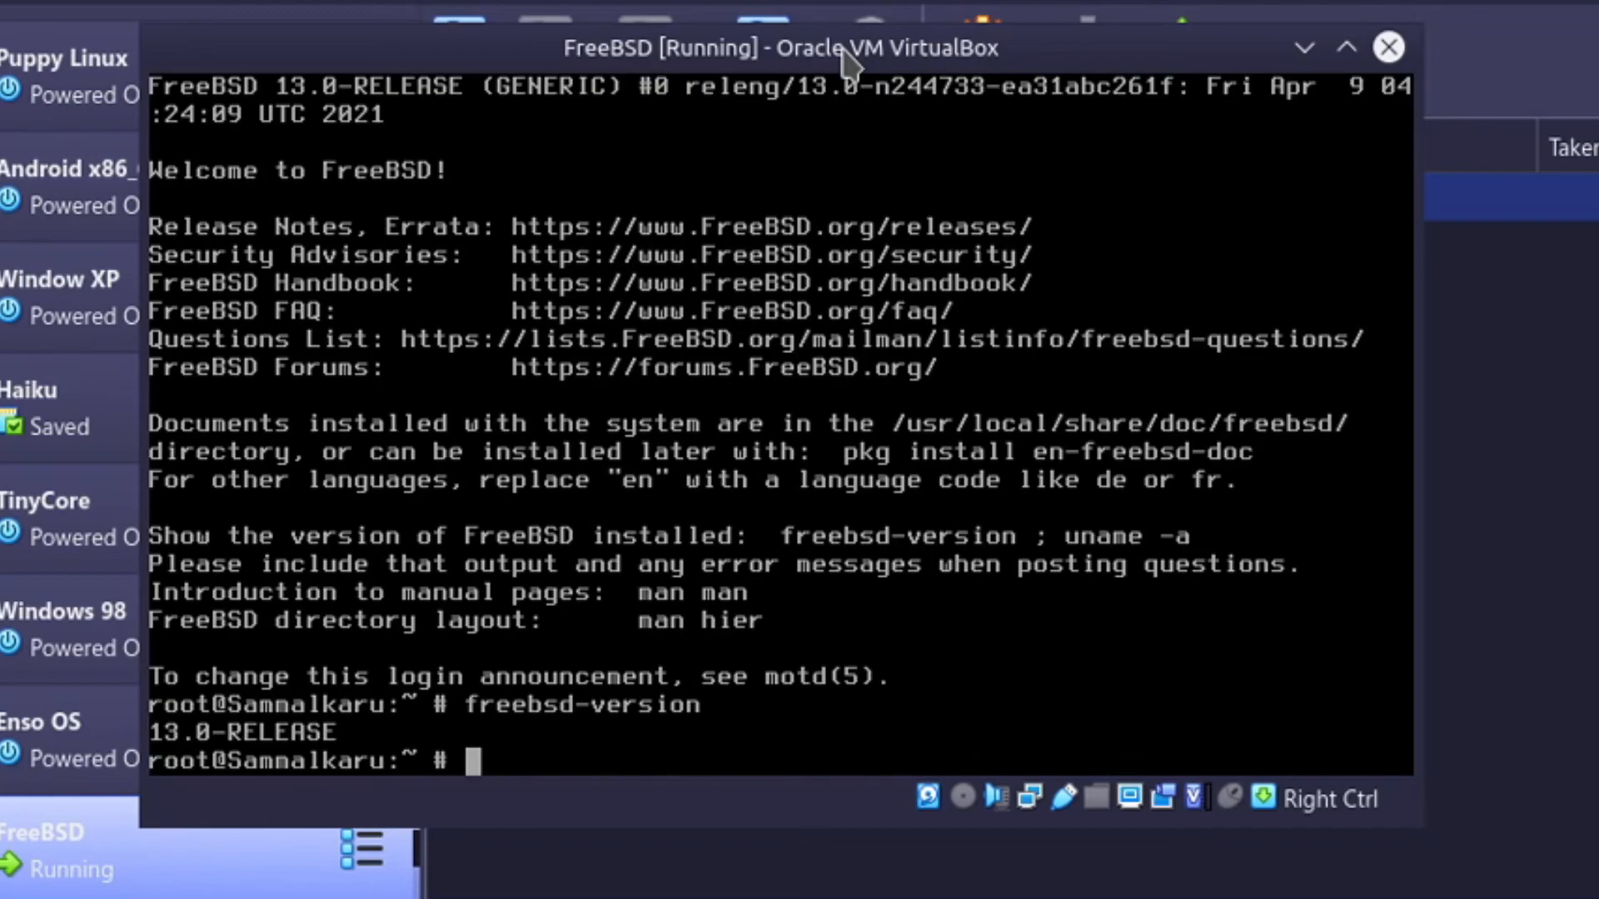
Read the 'man man' manual page to its end and quit.
type("man man")
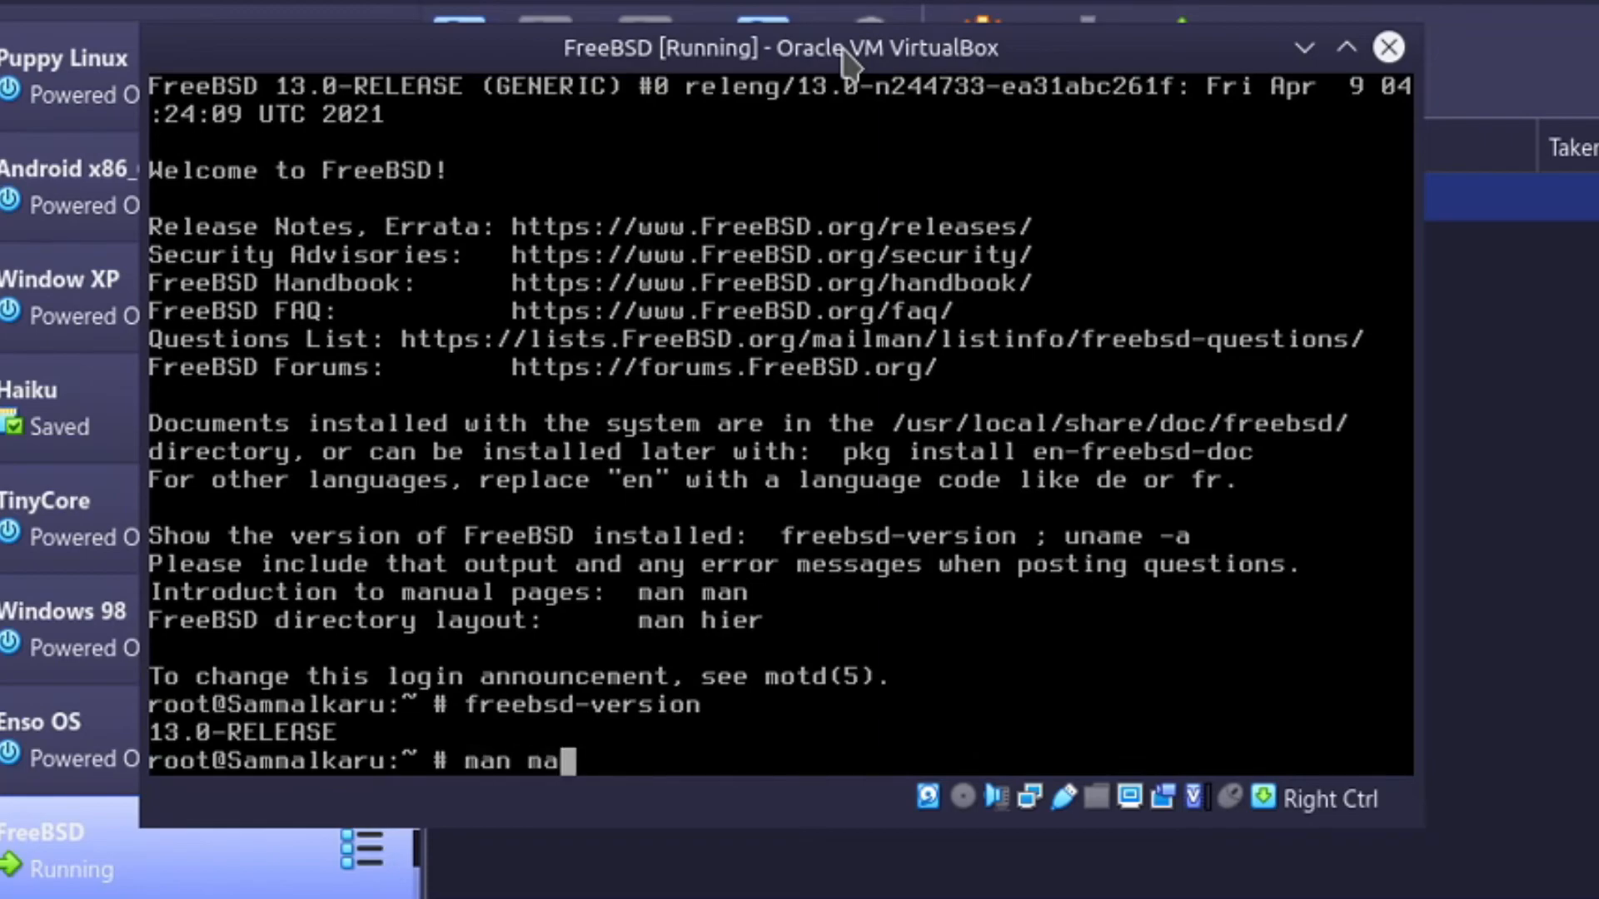
key("Return")
key("Down")
key("Down")
key("Down")
key("Down")
key("Down")
key("Down")
key("Down")
key("Down")
key("Down")
key("Down")
key("Down")
key("Down")
key("Down")
key("Down")
key("Down")
key("Down")
key("Down")
key("Down")
key("Down")
key("Down")
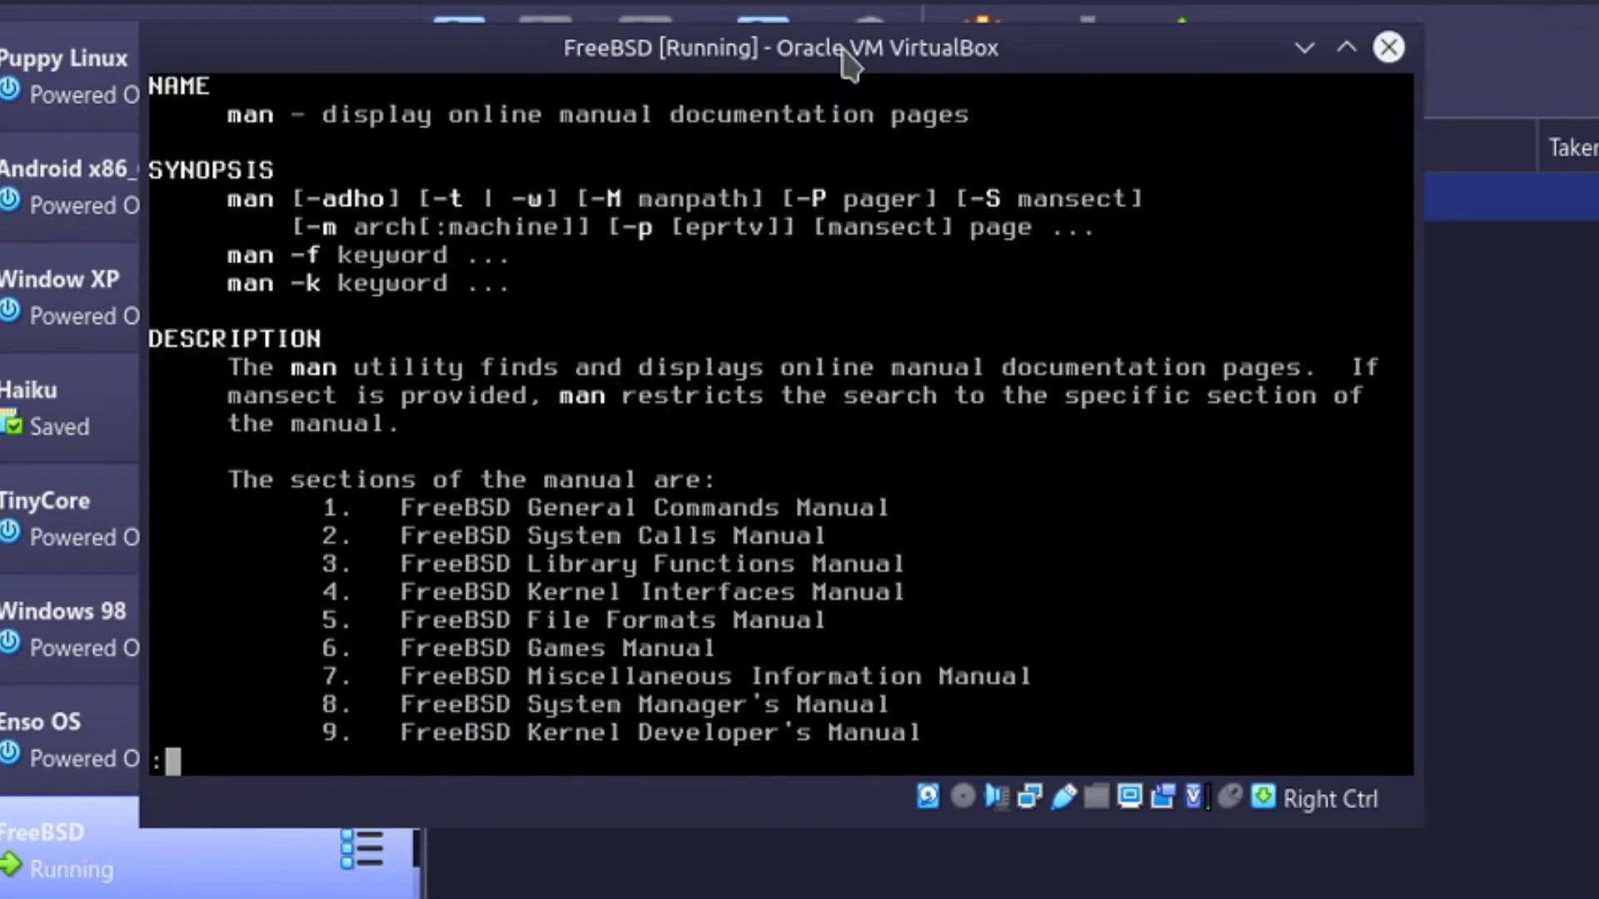
key("End")
key("q")
Try the ls, help, clear and ? commands in the root shell.
key("ctrl+l")
type("ls")
key("Return")
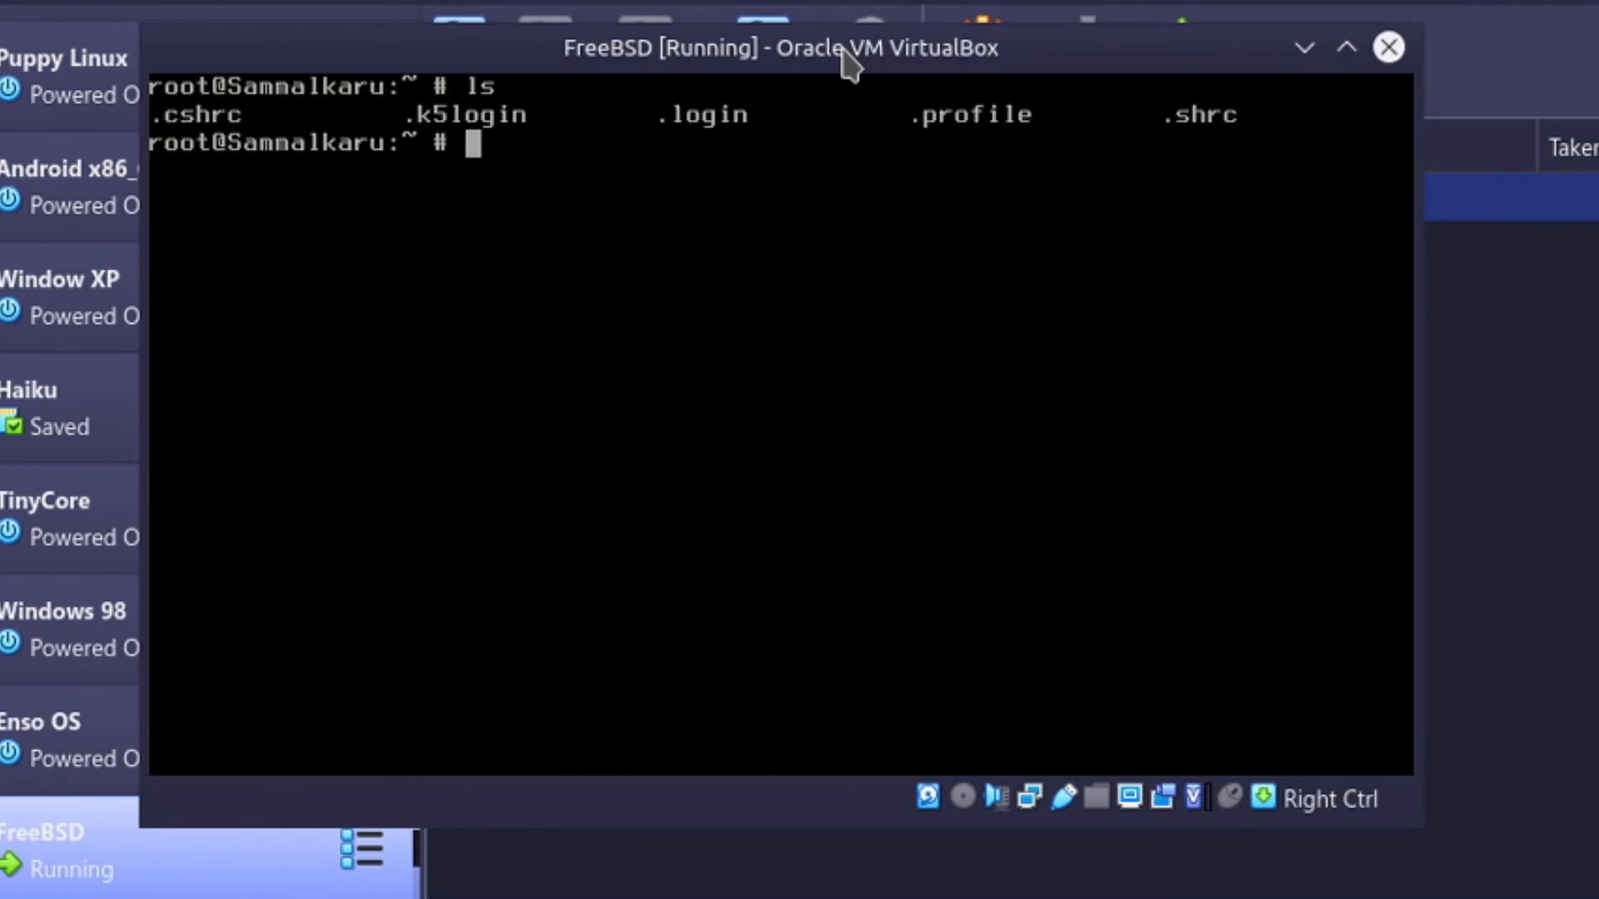
type("help")
key("Return")
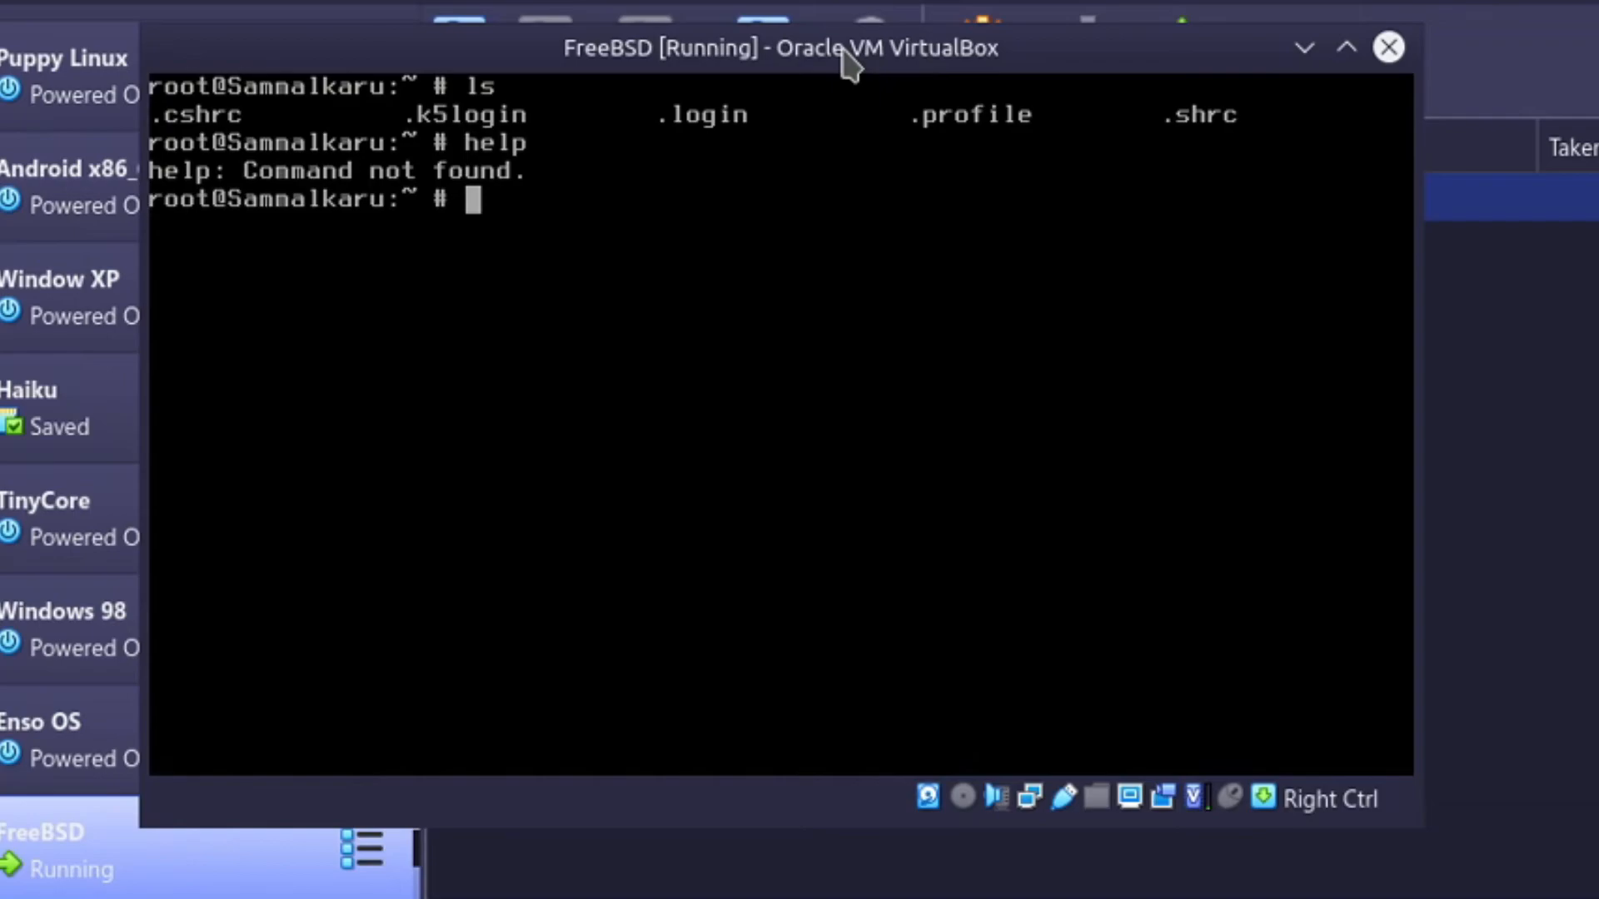
type("clear")
key("Return")
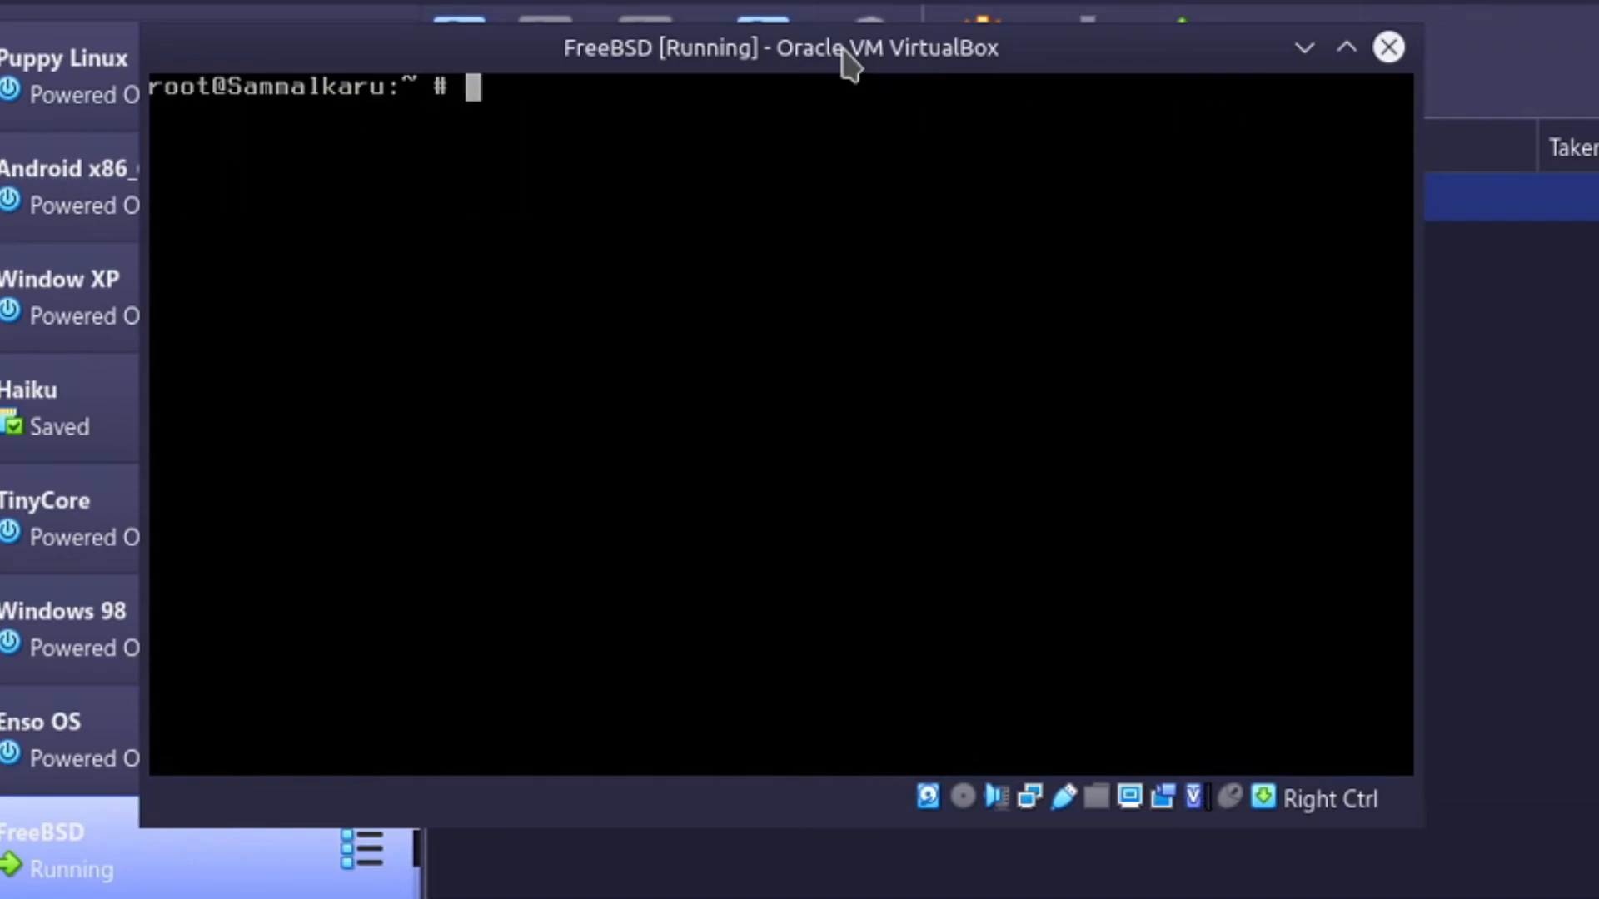
type("?")
key("Return")
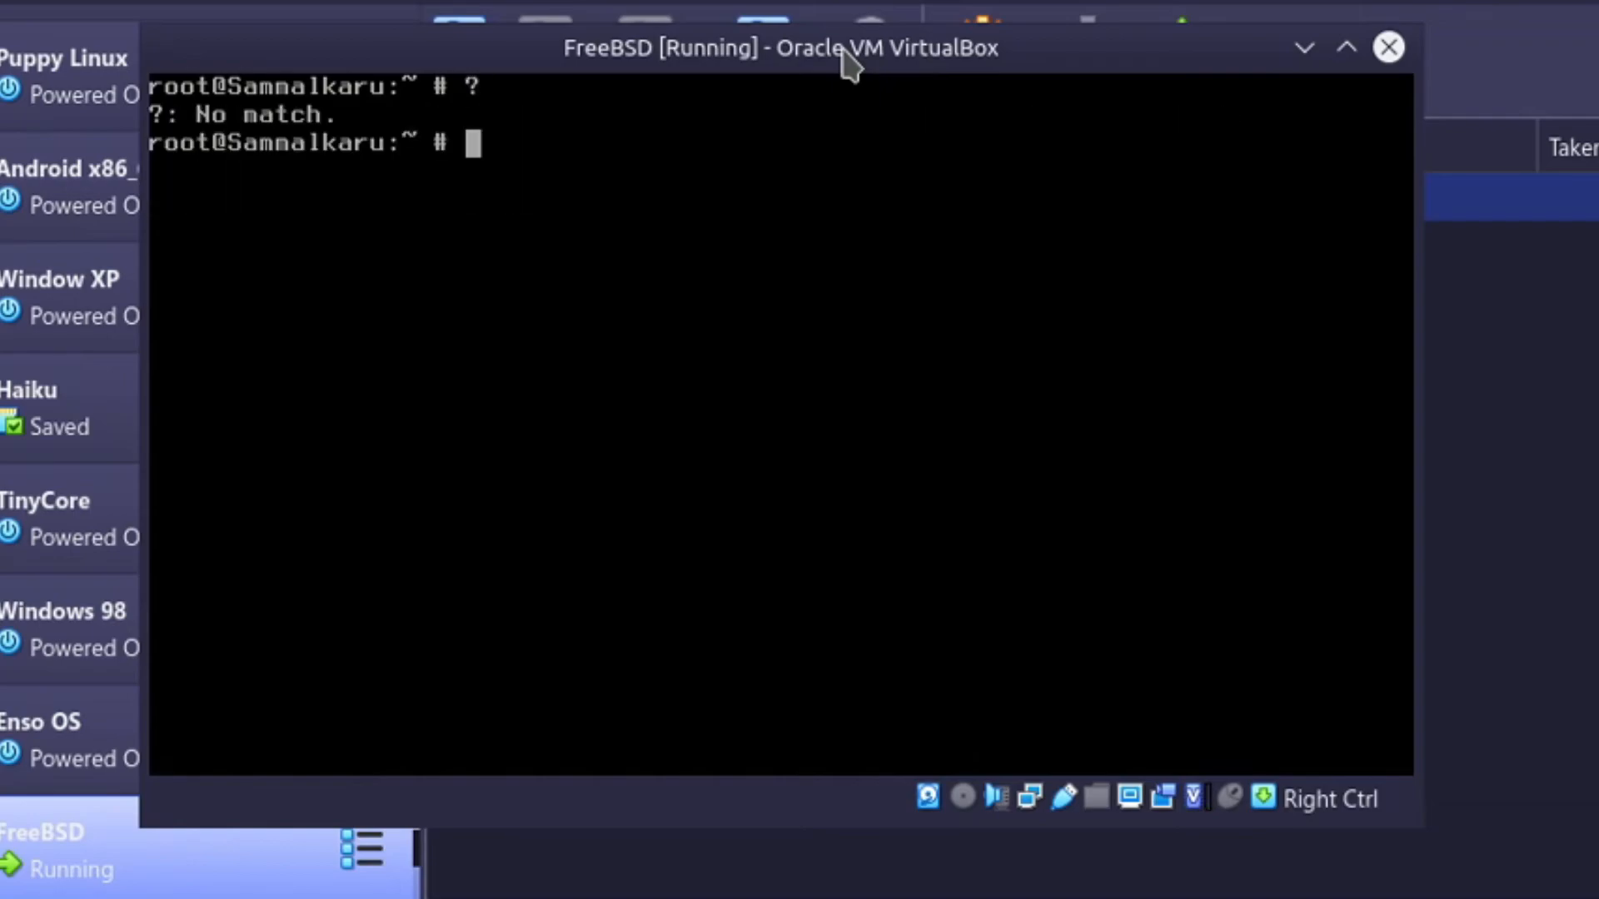
type("man")
key("BackSpace")
key("BackSpace")
key("BackSpace")
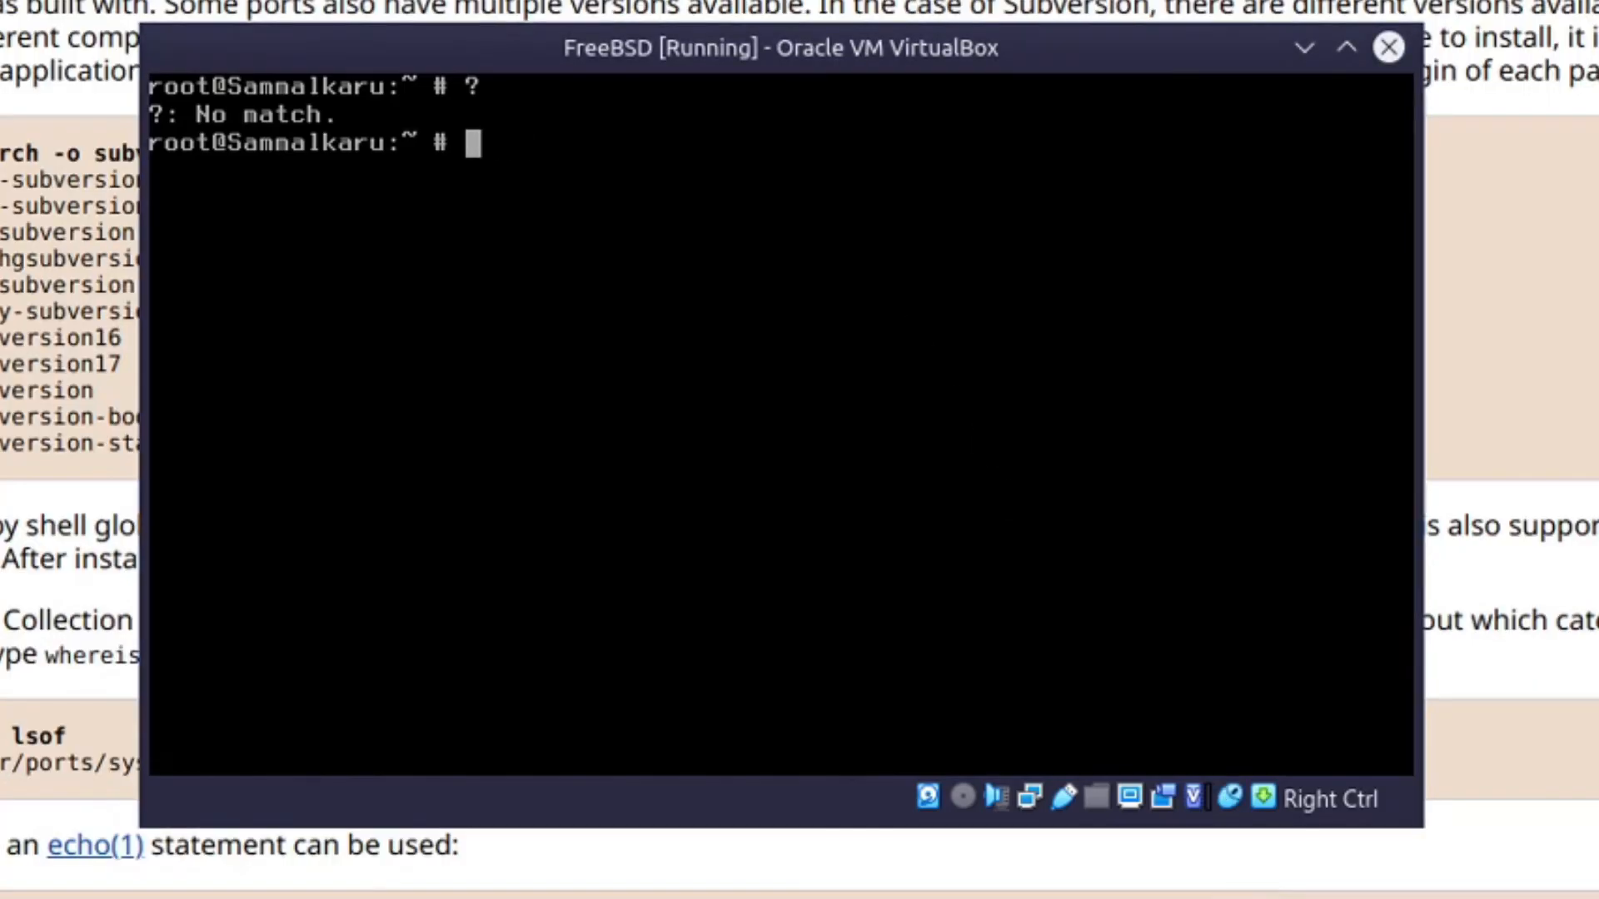
Search packages for 'x' and 'xorg', browse the xorg results with less, then begin pkg install.
type("pkg search ")
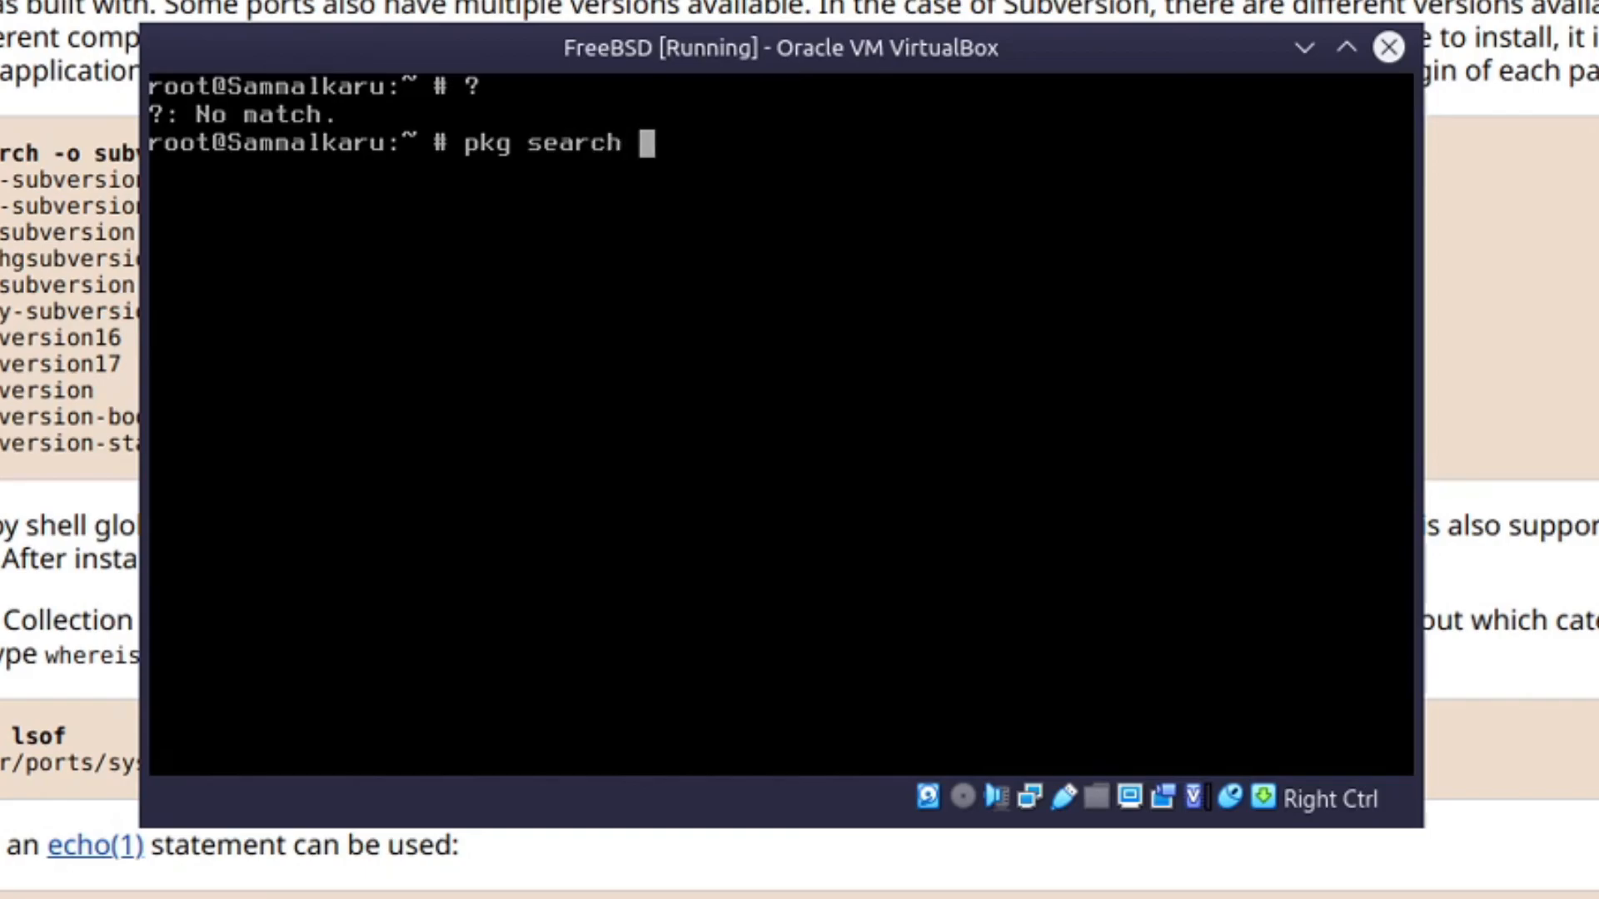
type("x")
key("Return")
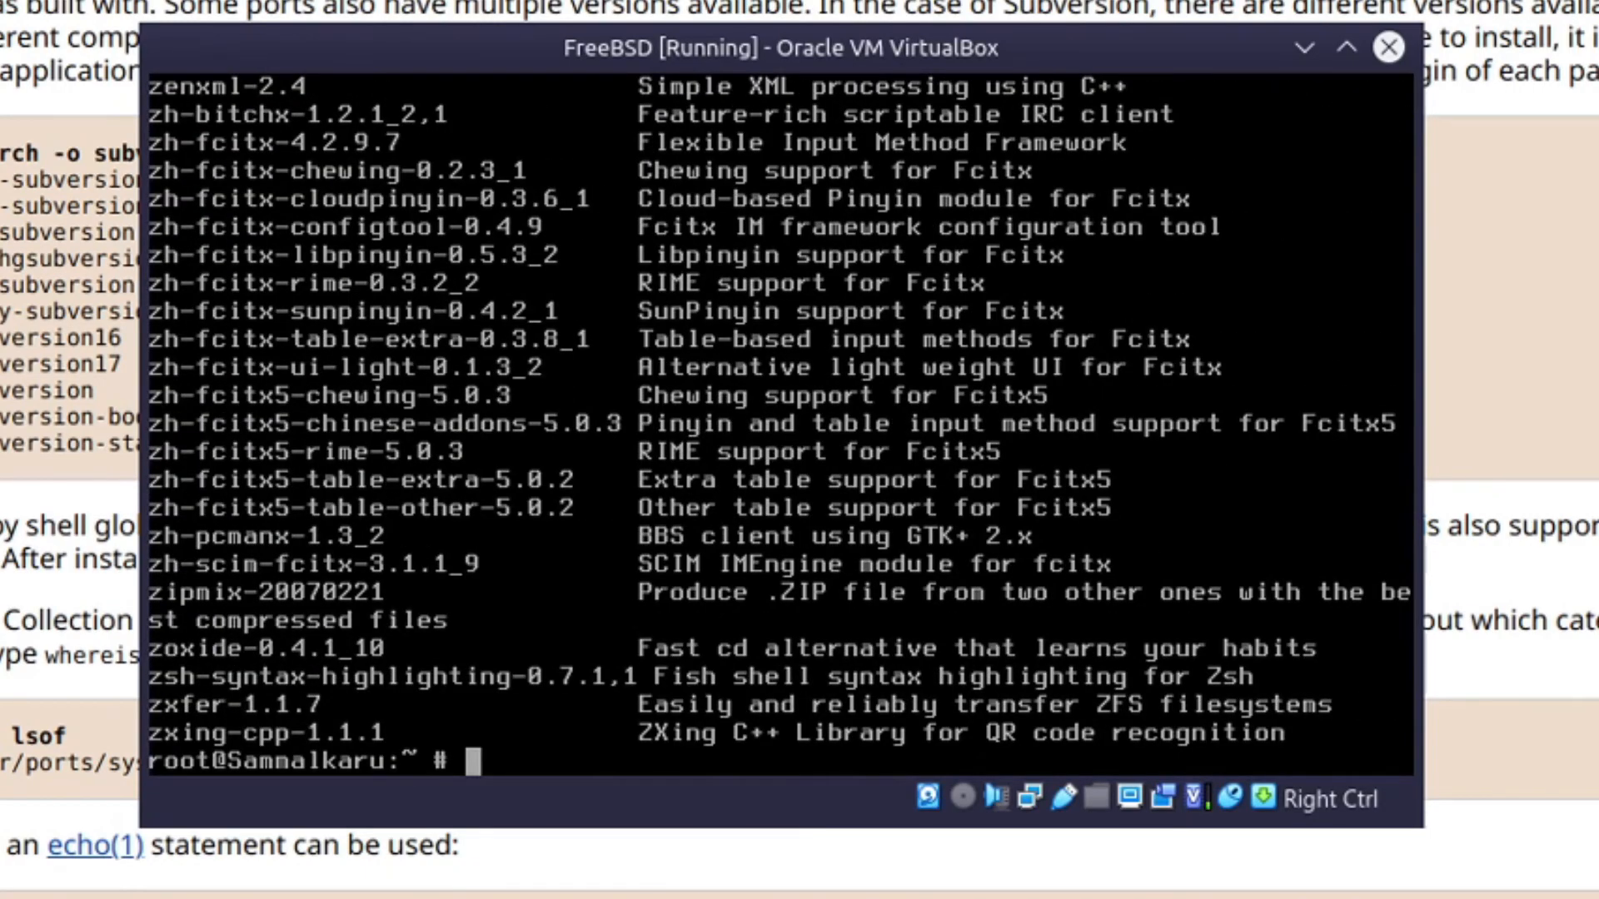
type("pkg search xorg")
key("Return")
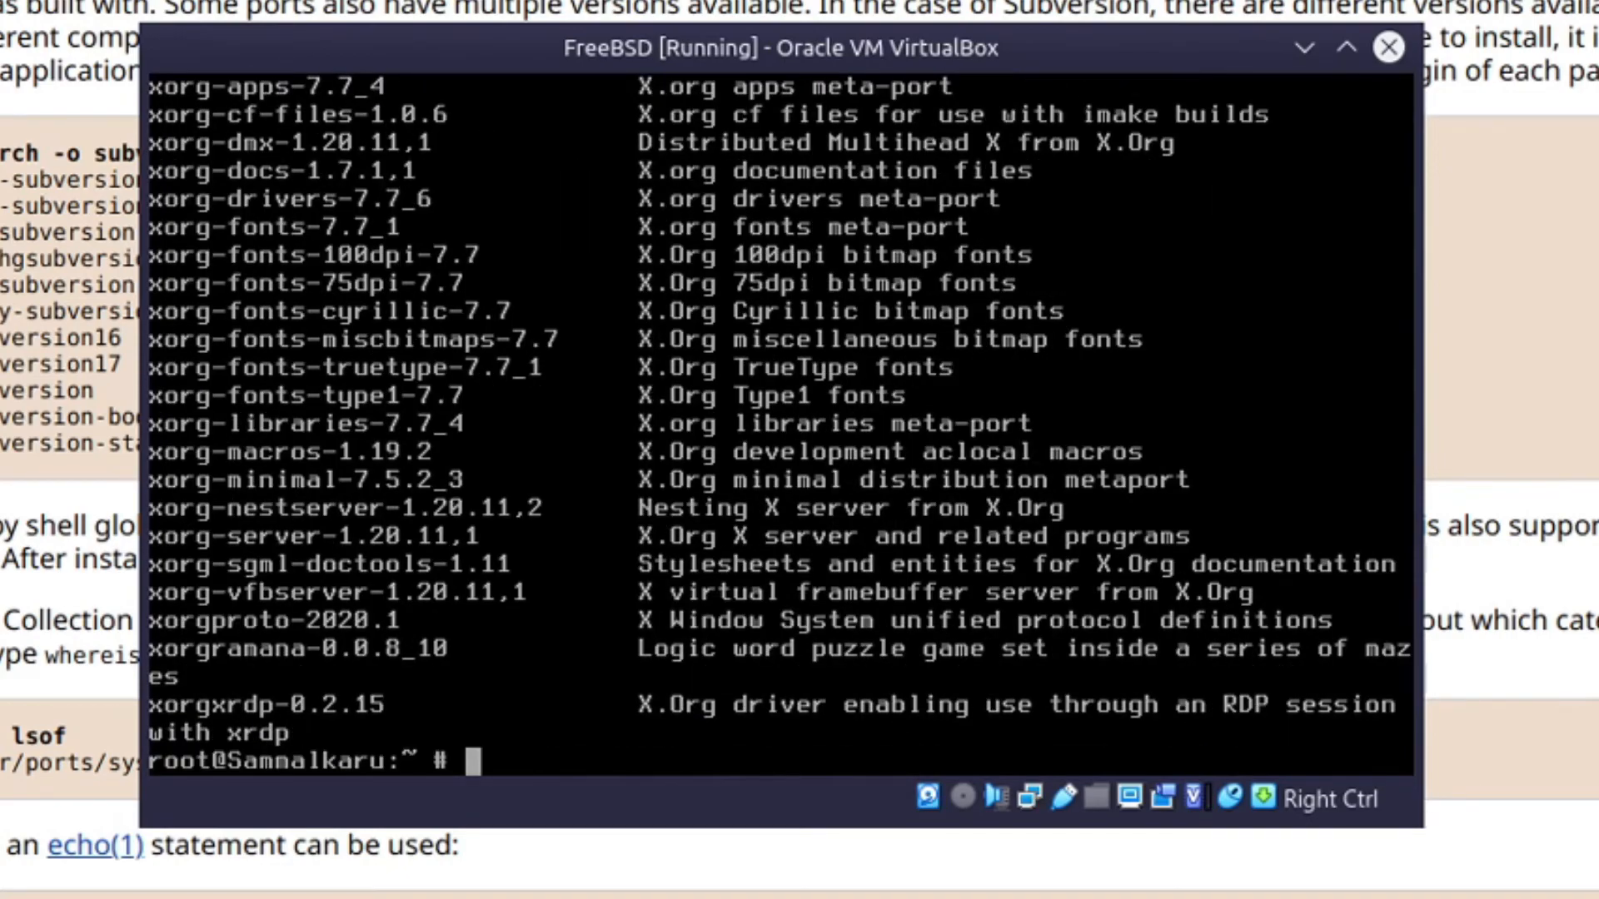
key("Up")
type("| ")
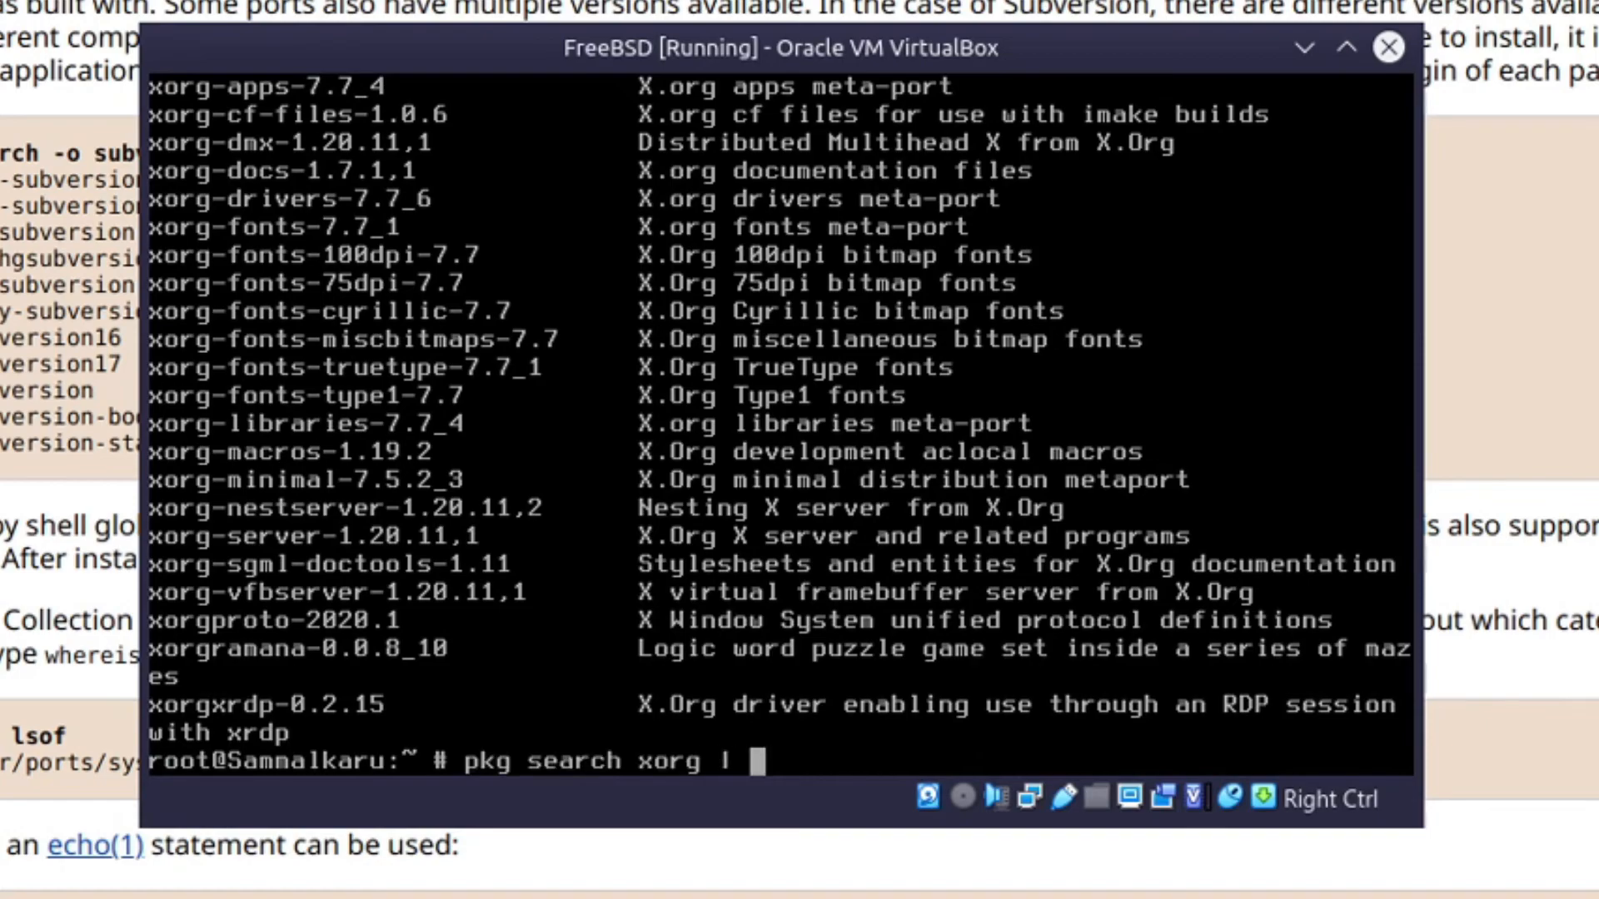
type("less")
key("Return")
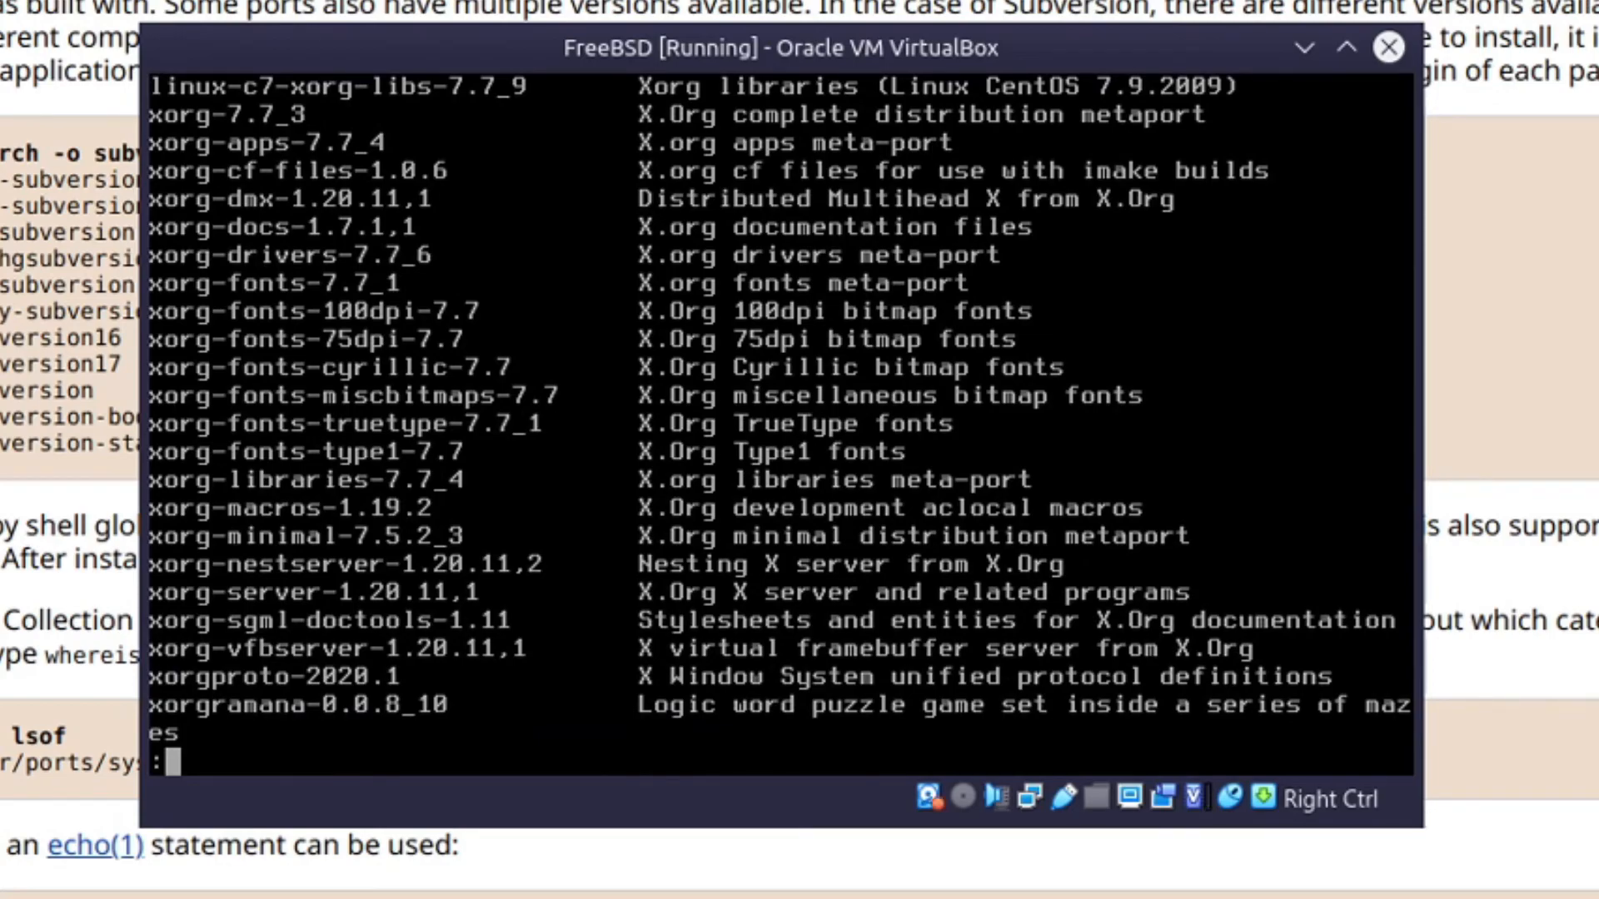
type("q")
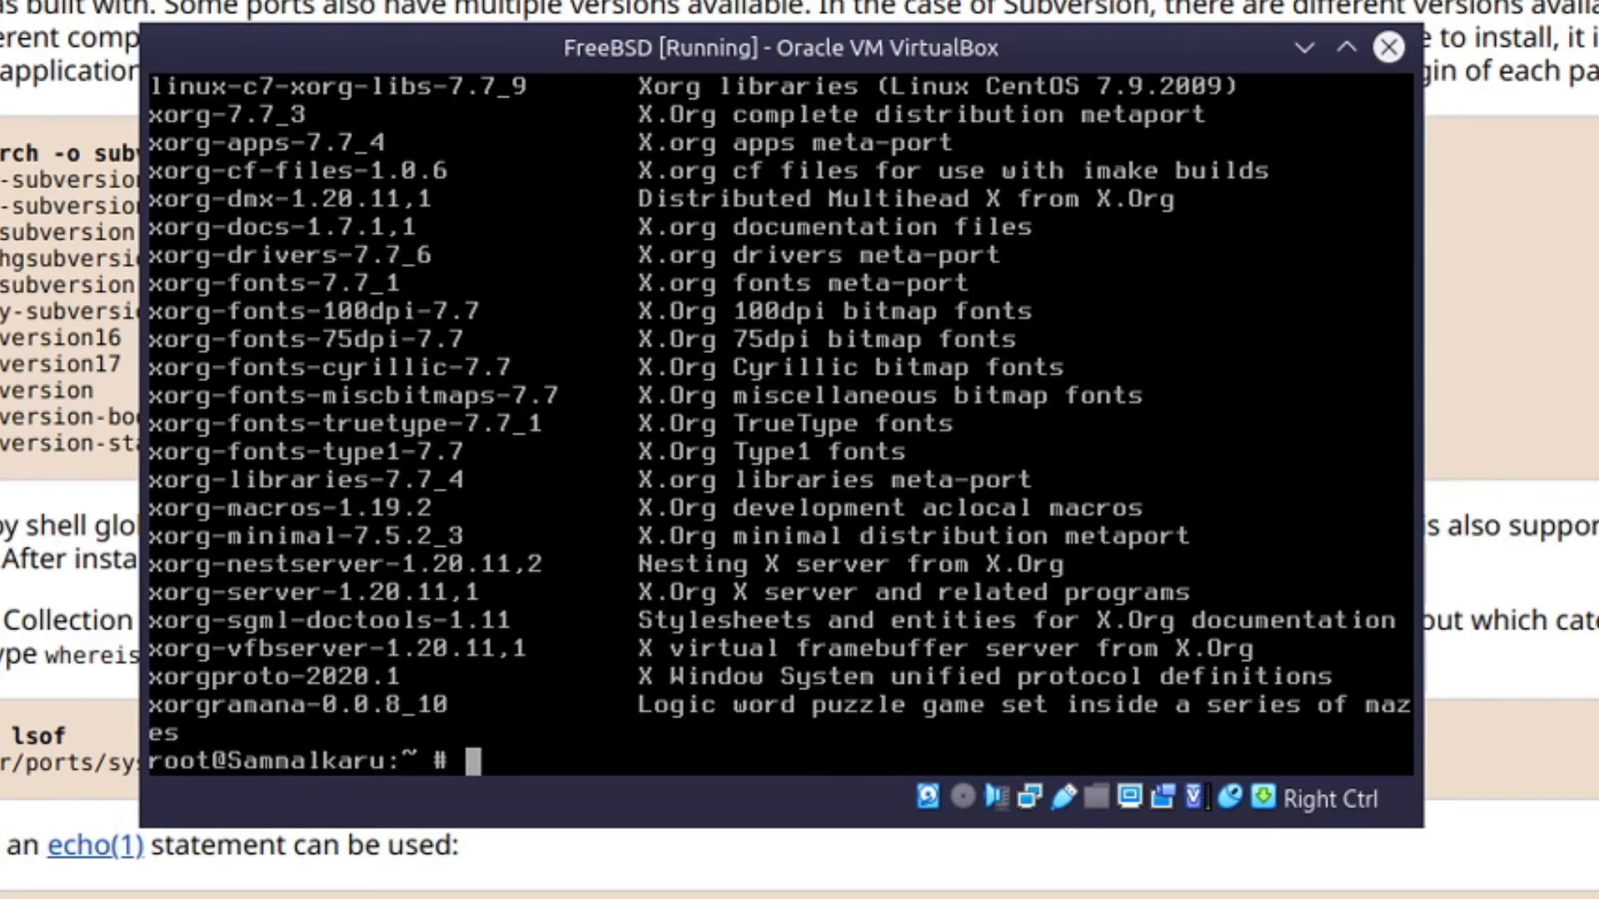
type("pkg install")
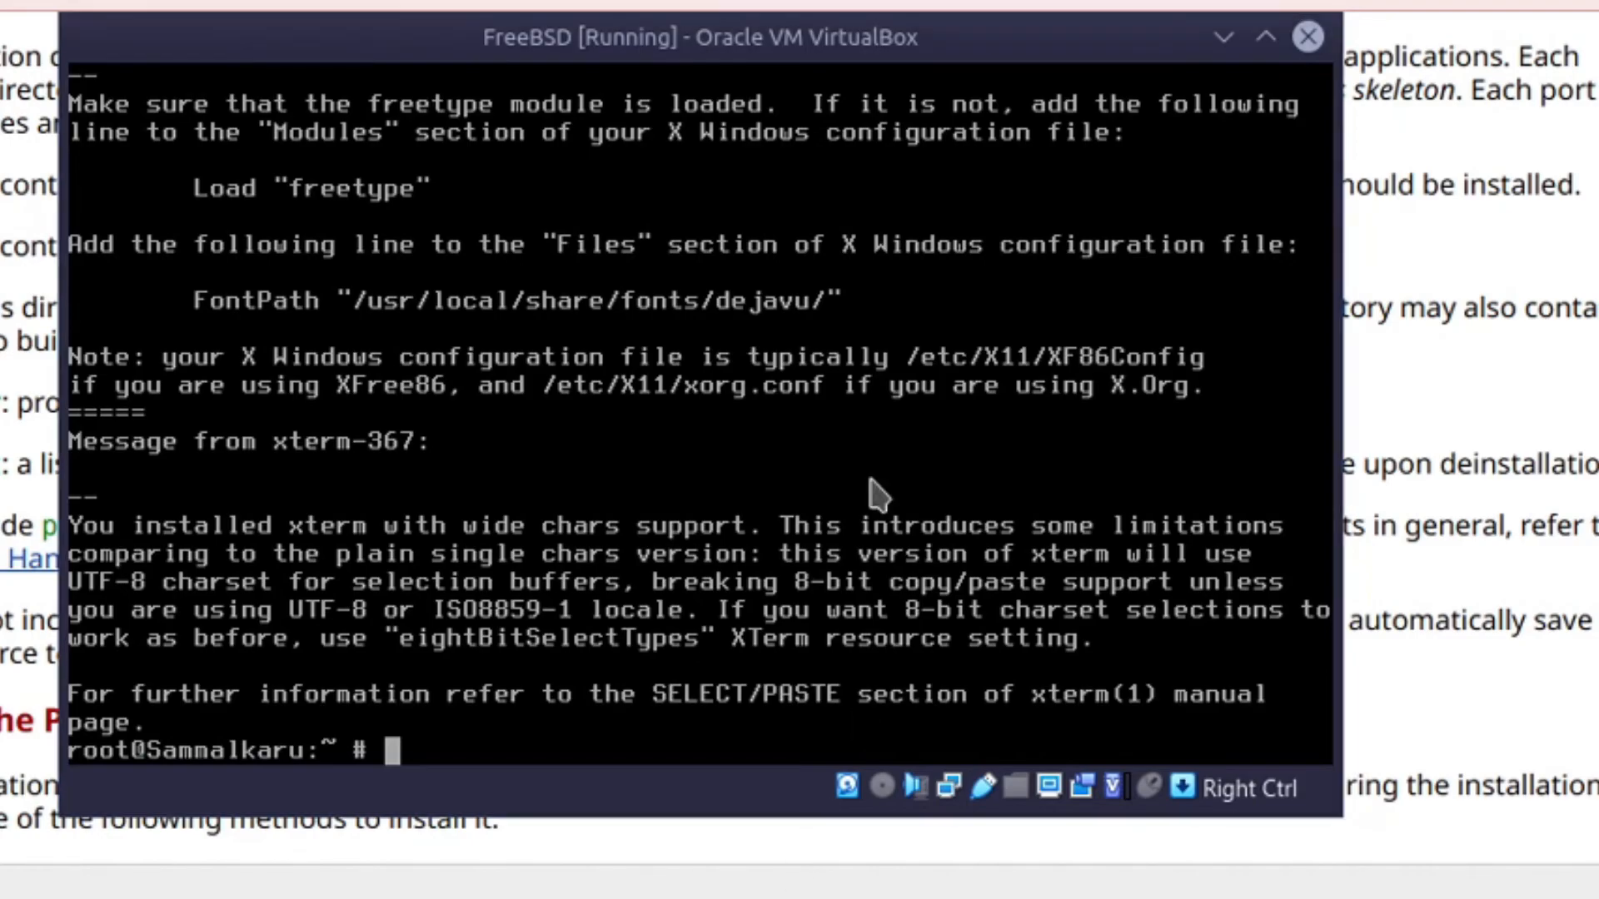
Start X, show the VM maximized in fullscreen, and move the upper xterm higher.
type("x")
key("Return")
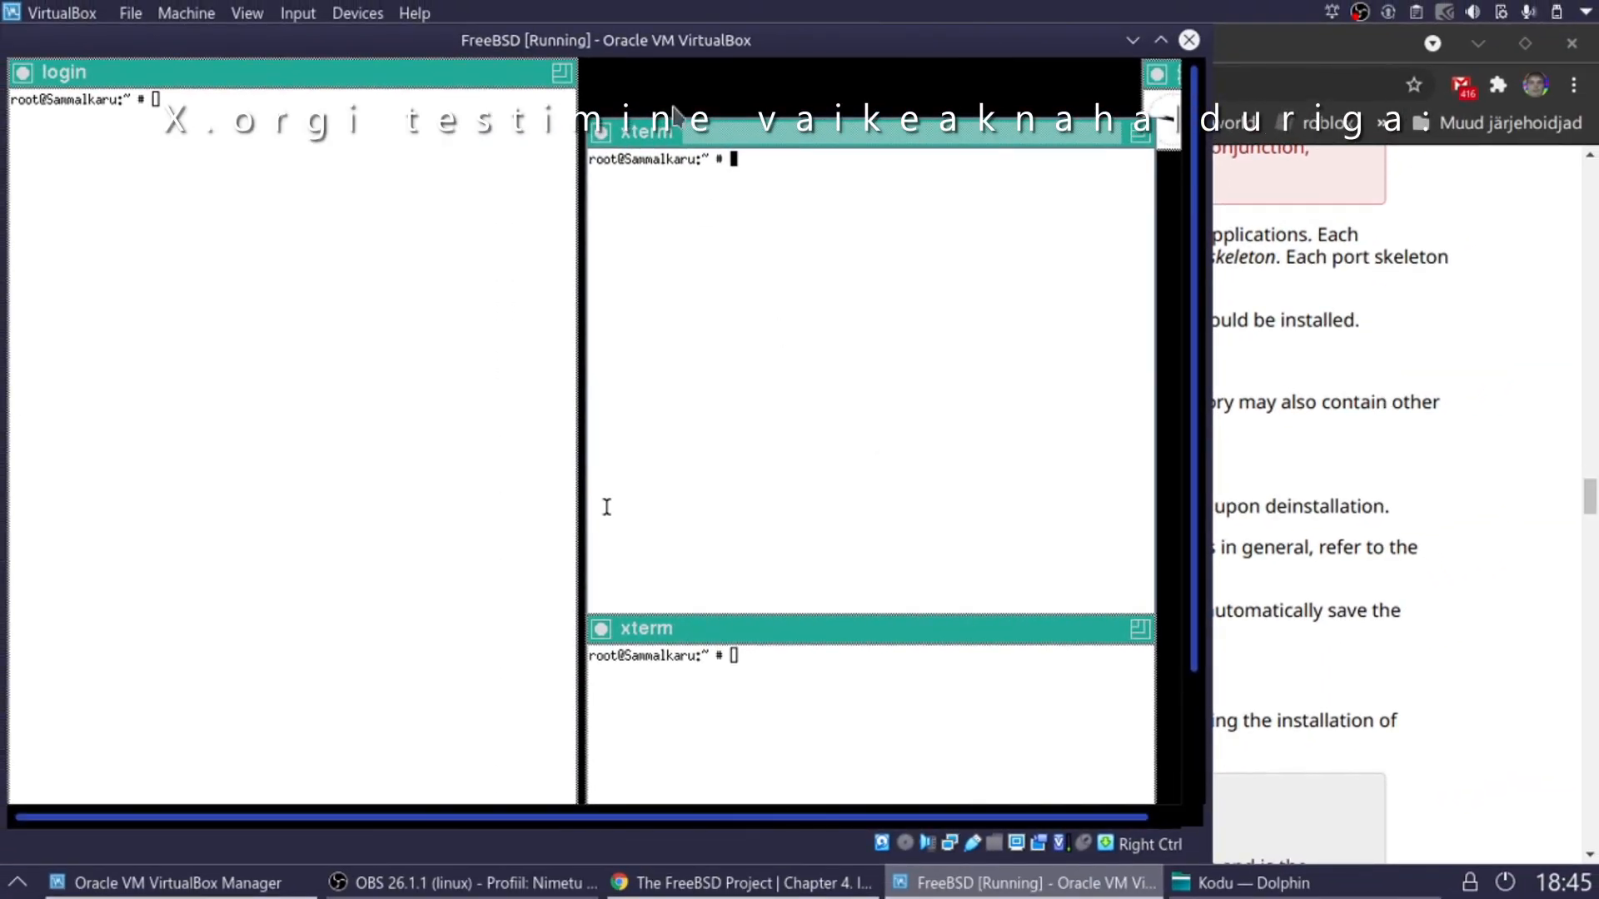
double_click(675, 42)
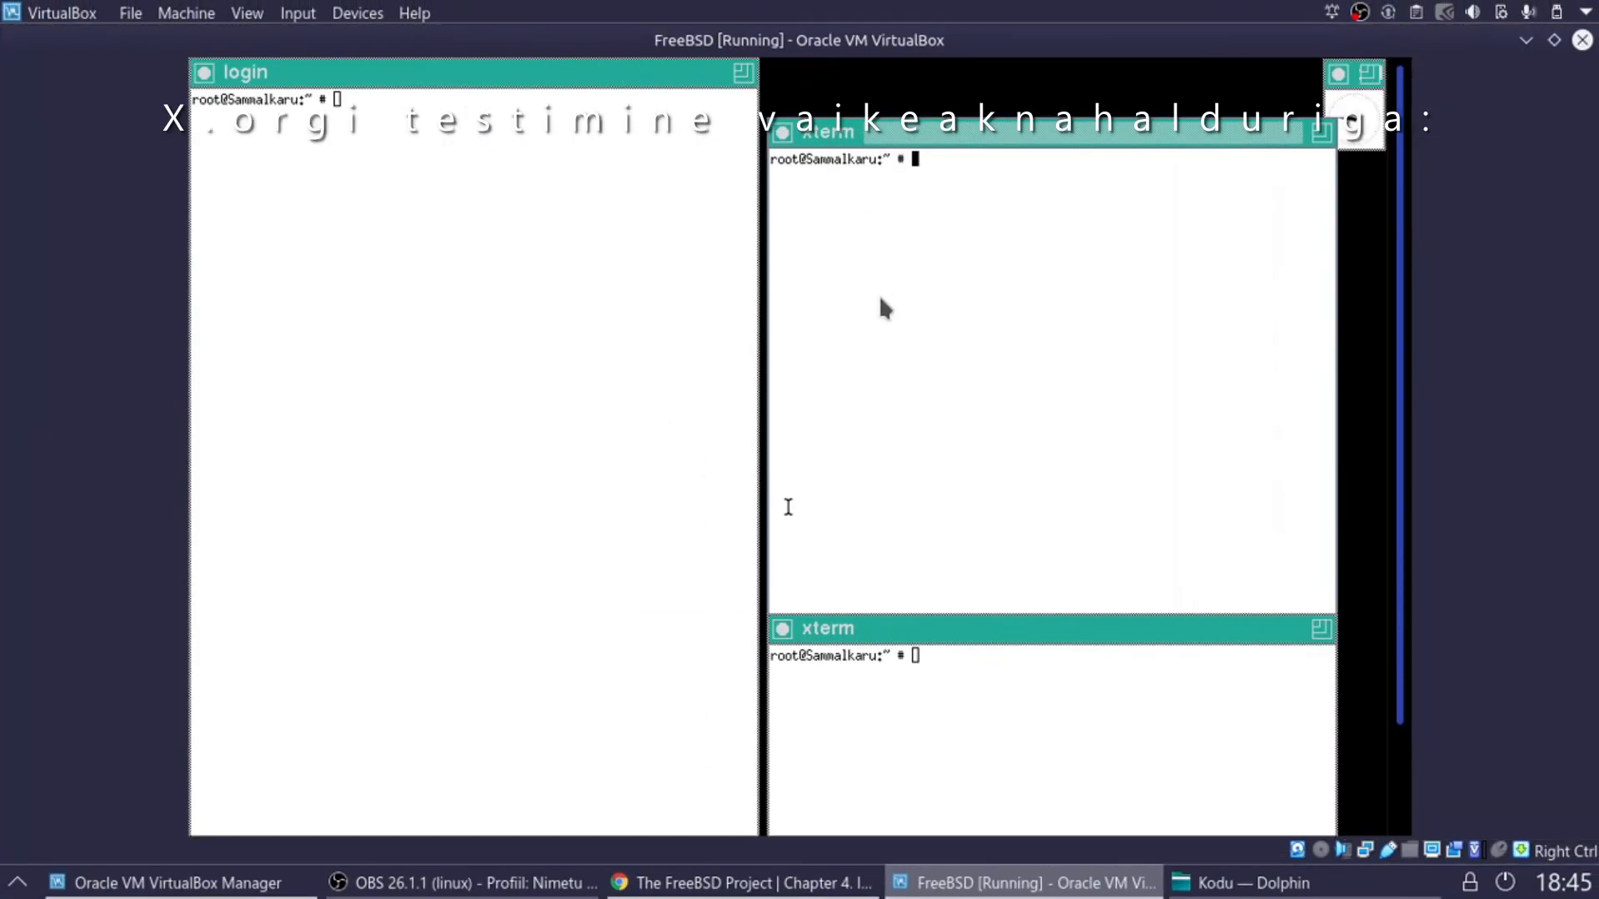
key("ctrl+f")
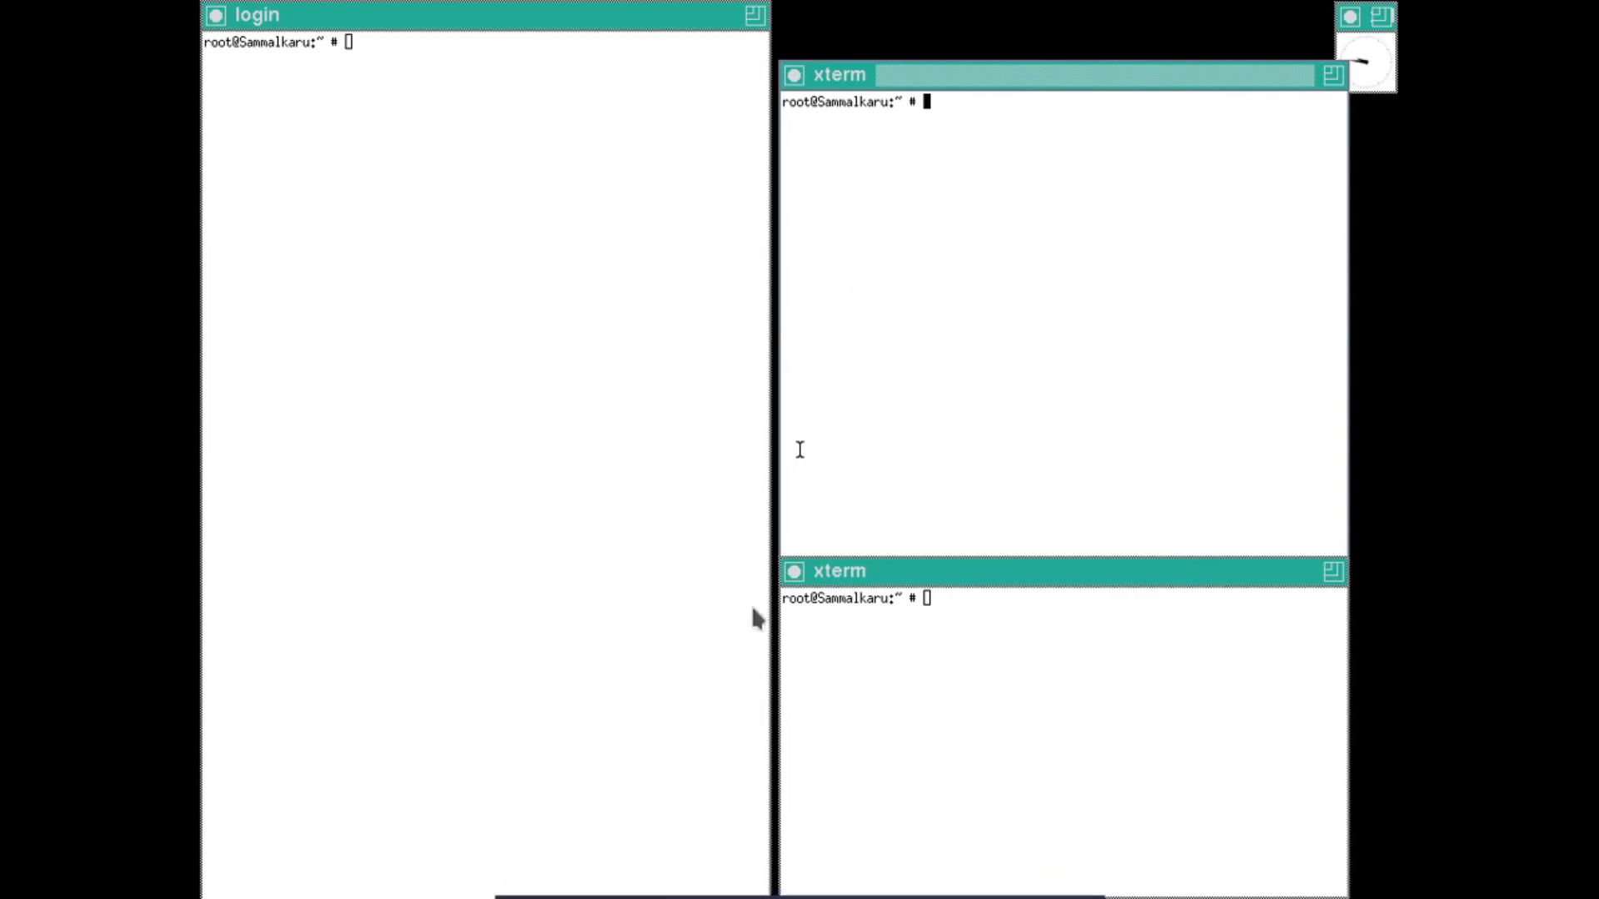
left_click_drag(1013, 82, 787, 113)
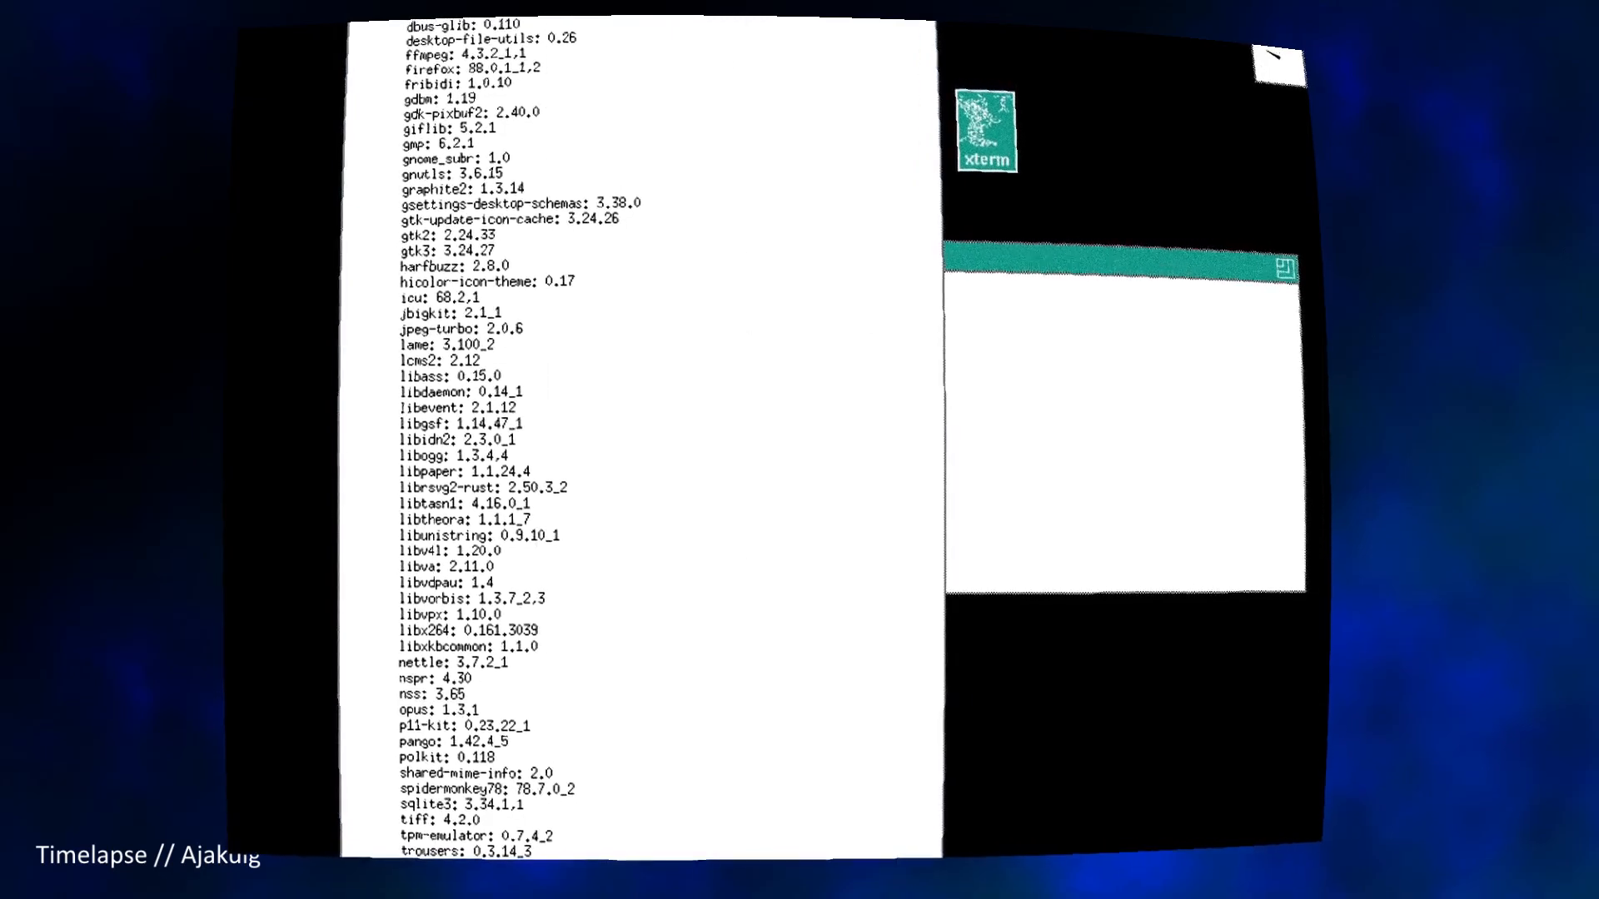
Search for xfce and install it with pkg install xfce, confirming with y.
left_click_drag(633, 25, 601, 266)
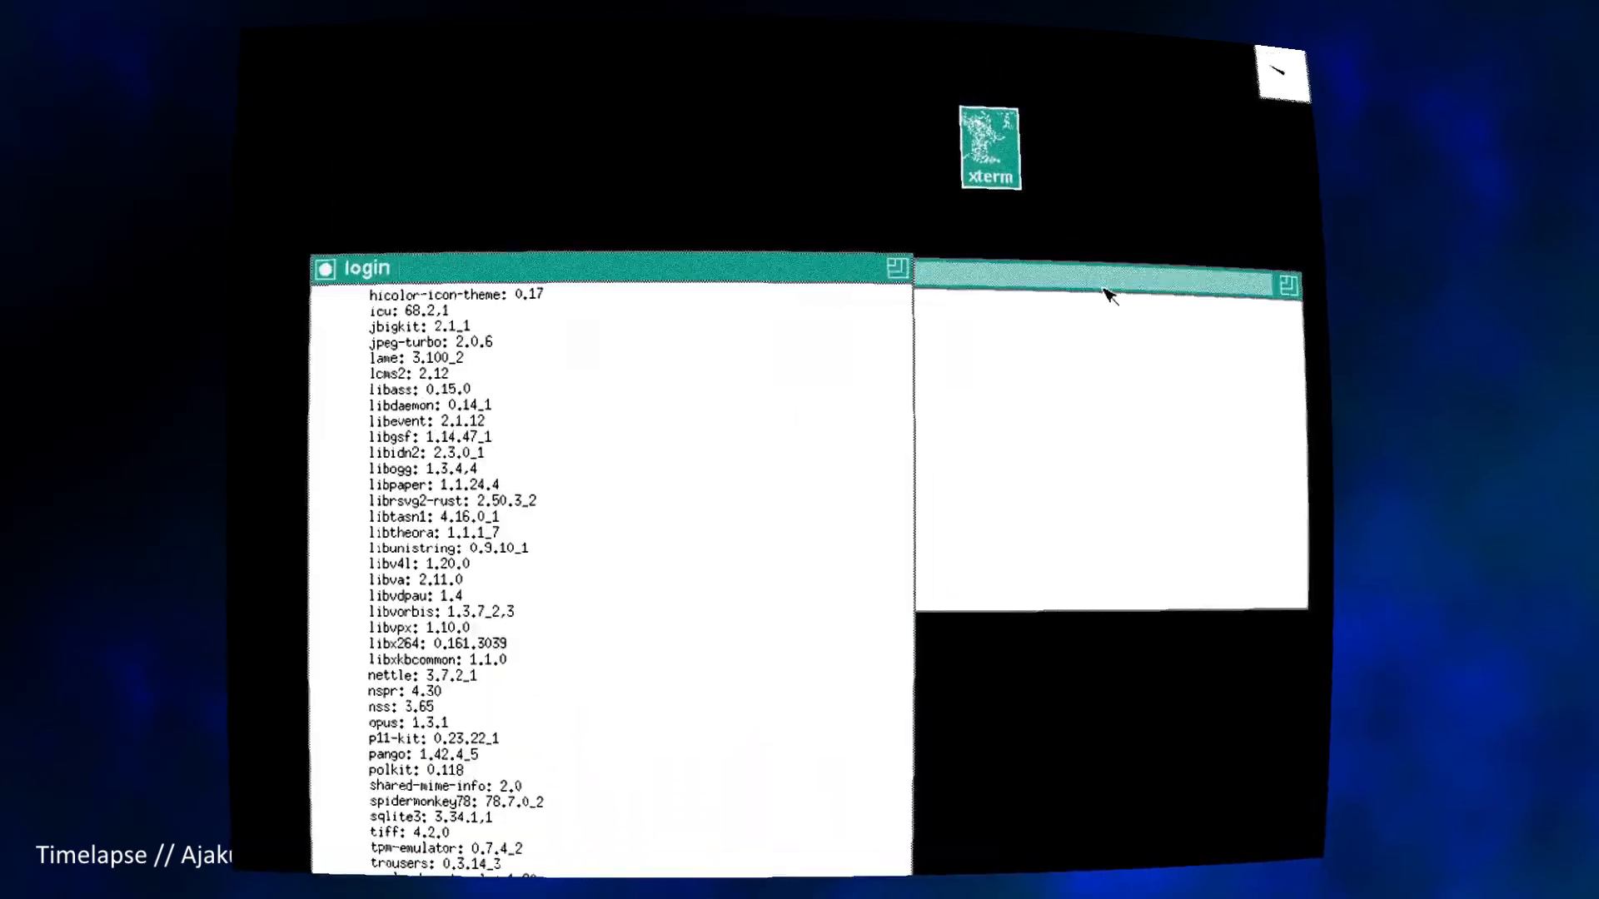
type("pkg search")
type("y")
key("Return")
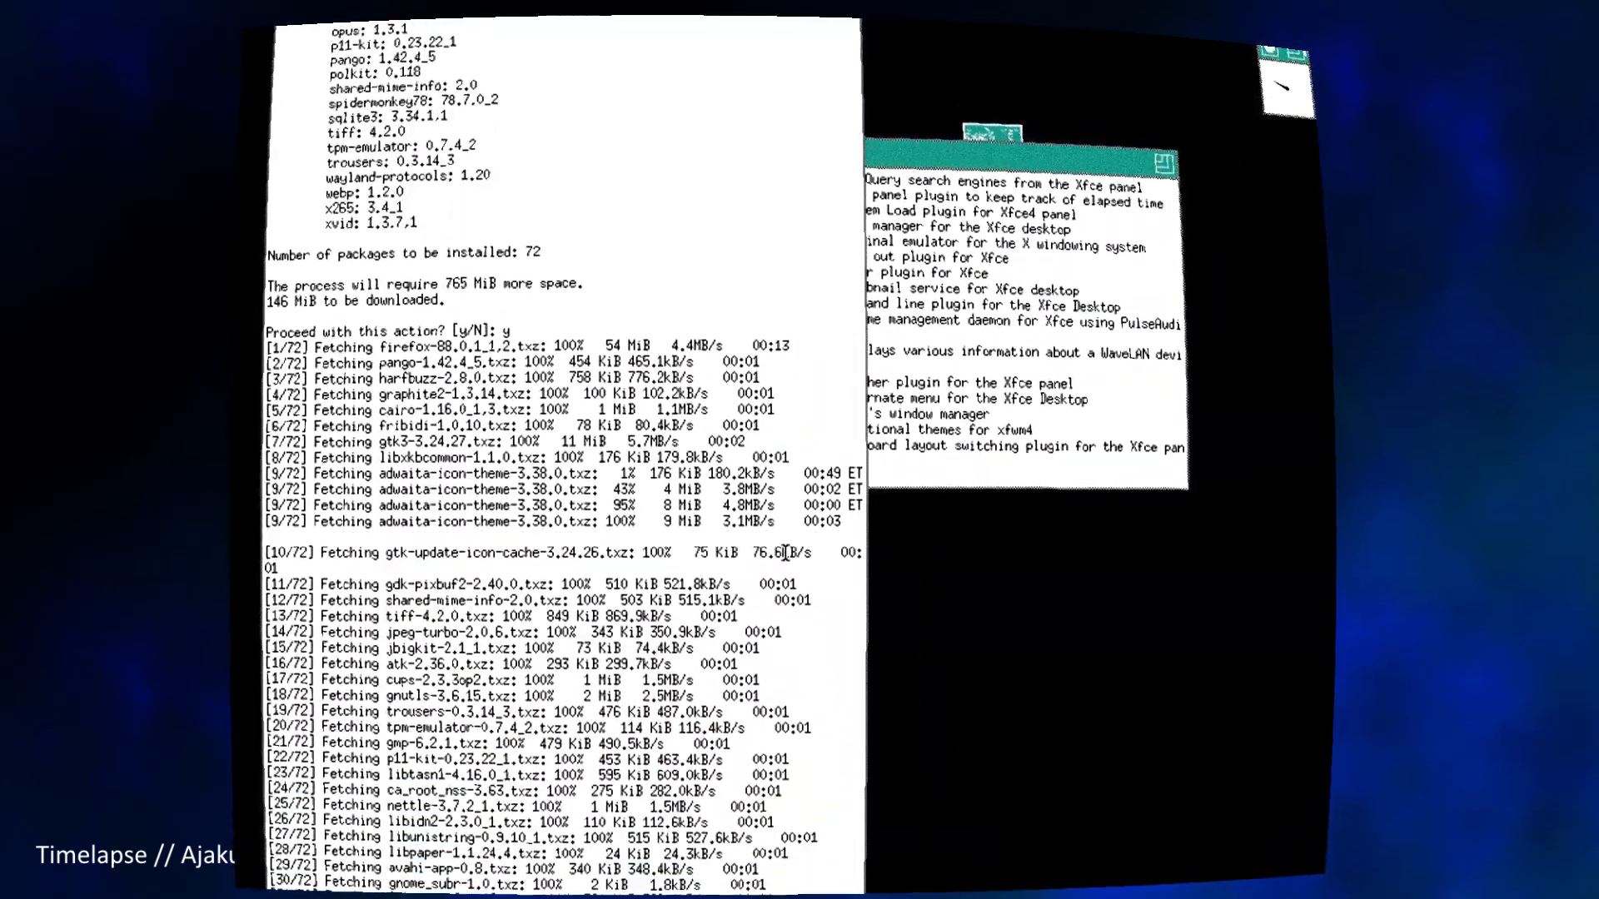
left_click(999, 166)
type("pkg install xfce")
key("Return")
type("y")
key("Return")
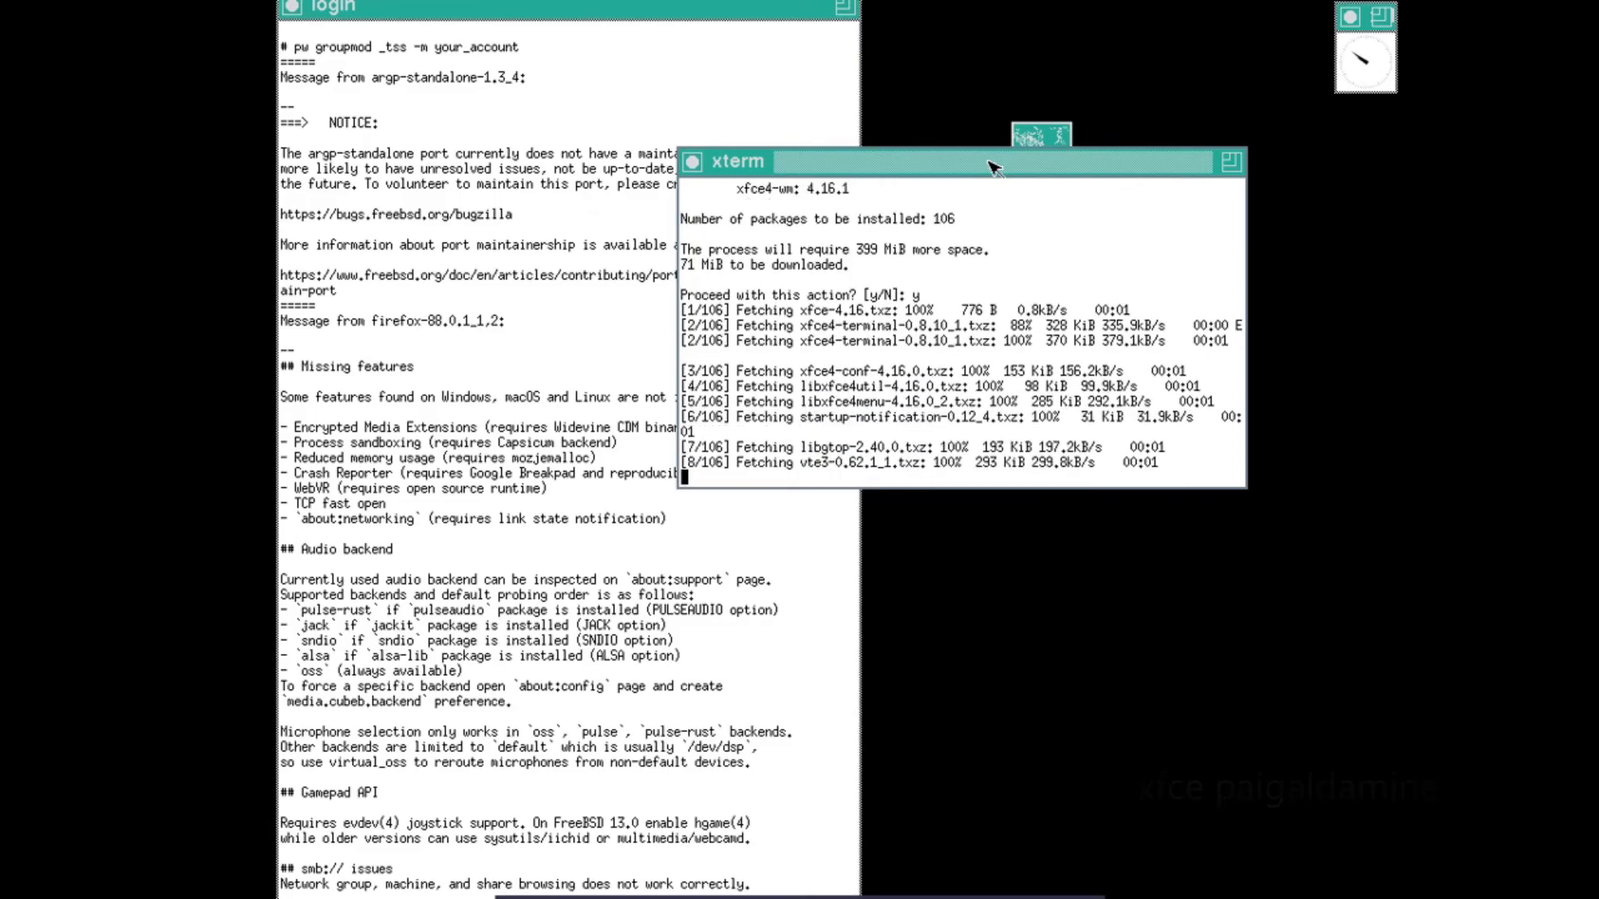
Reposition and widen the login terminal, then clear its screen.
left_click_drag(568, 519, 591, 533)
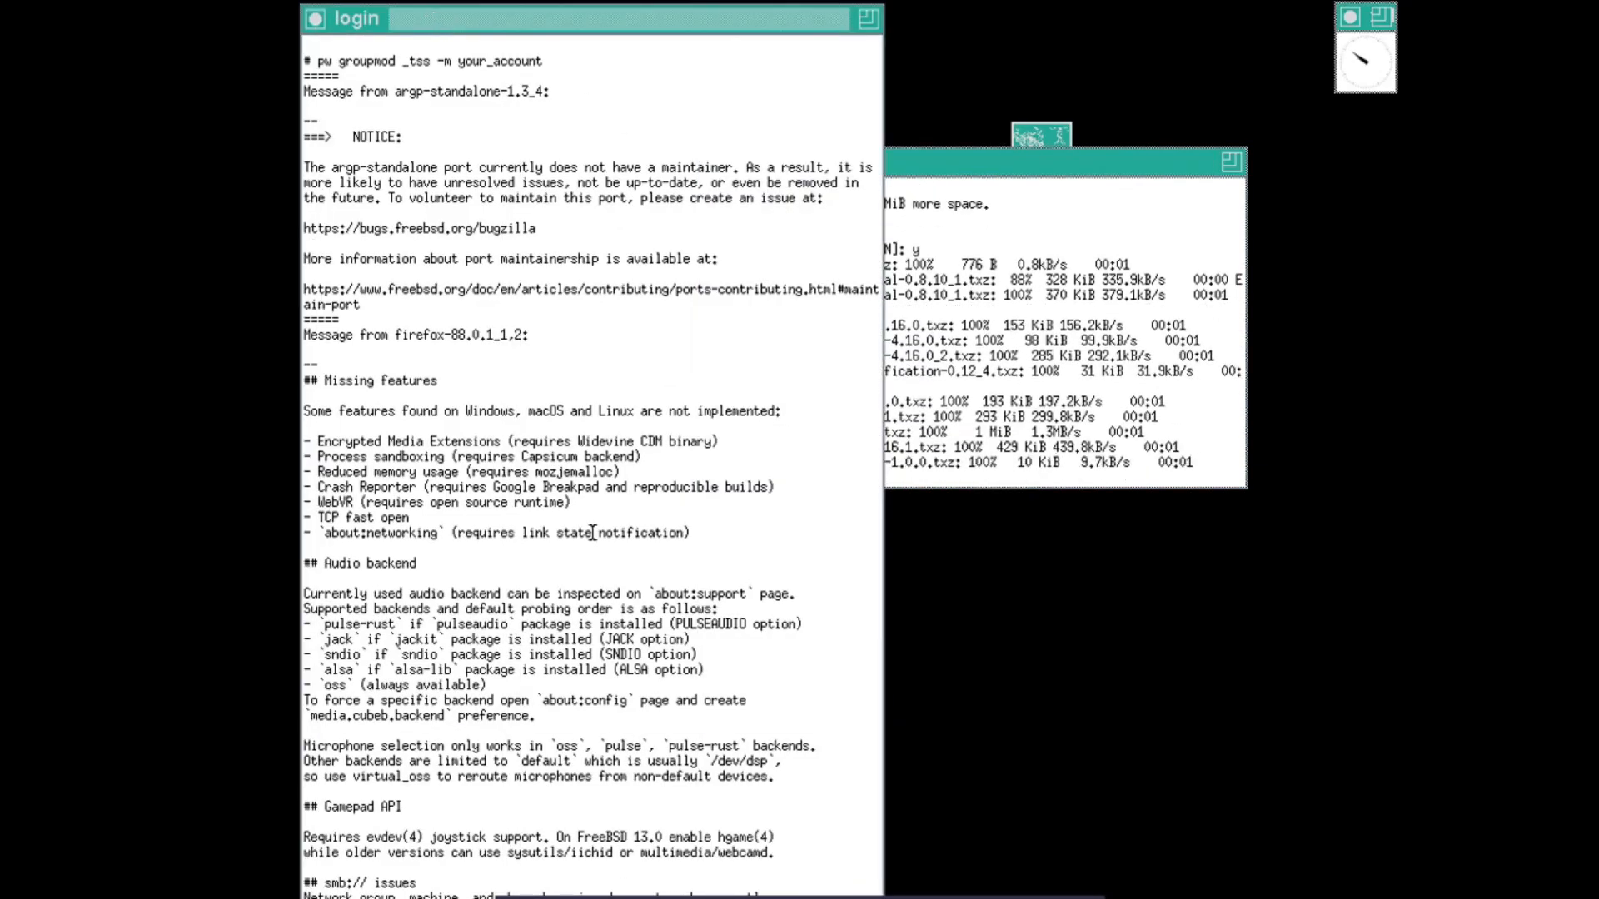
left_click_drag(884, 4, 1397, 5)
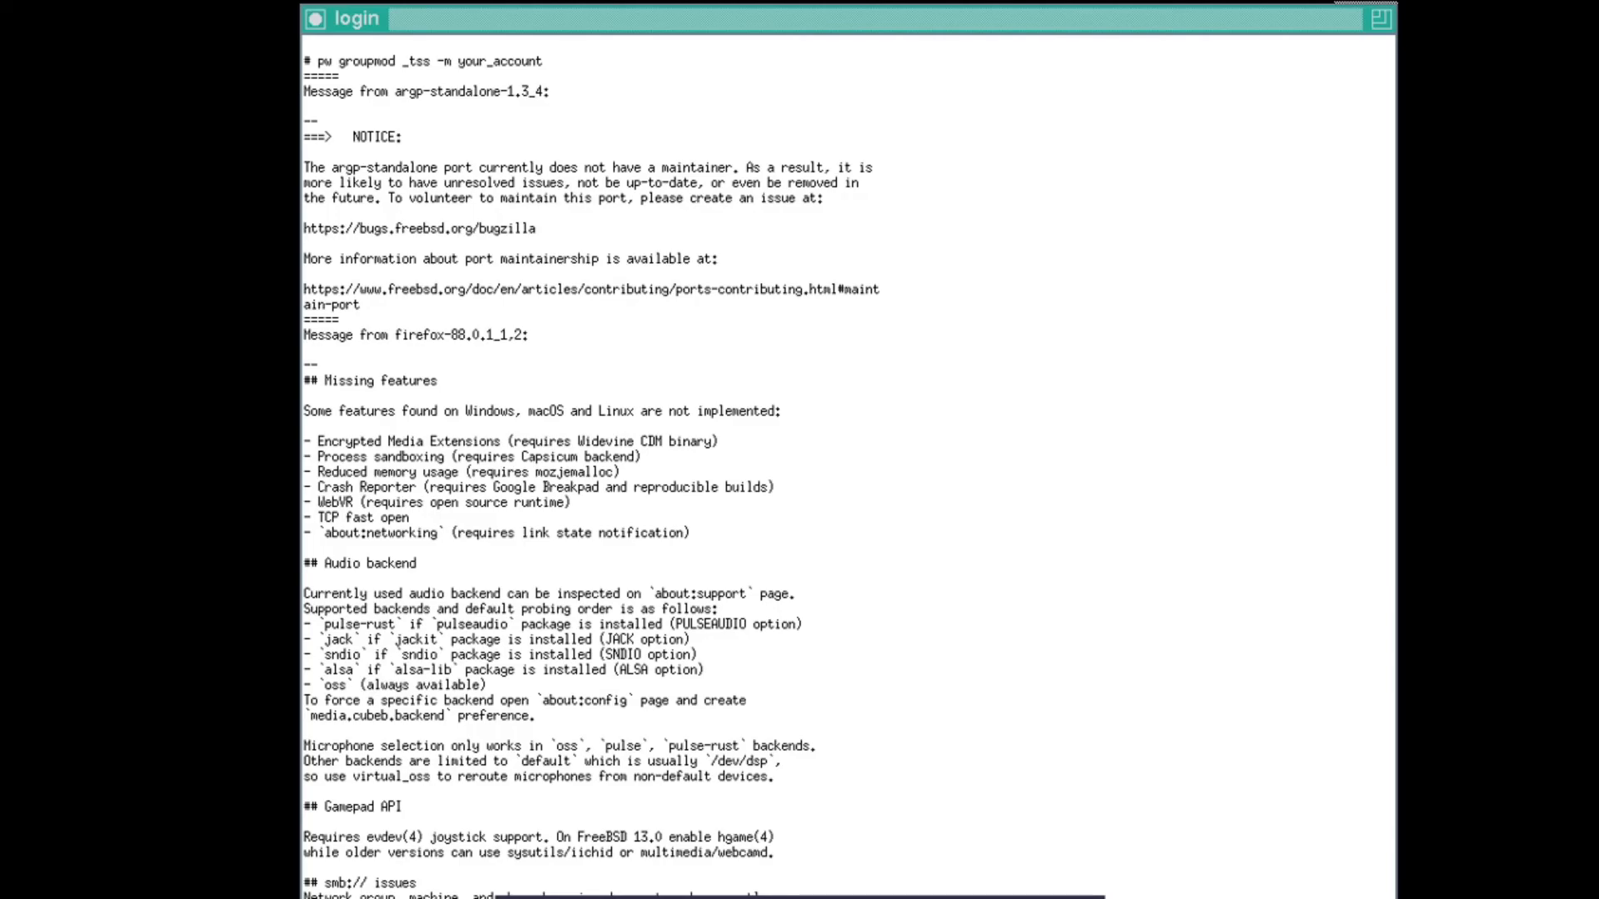
key("ctrl+l")
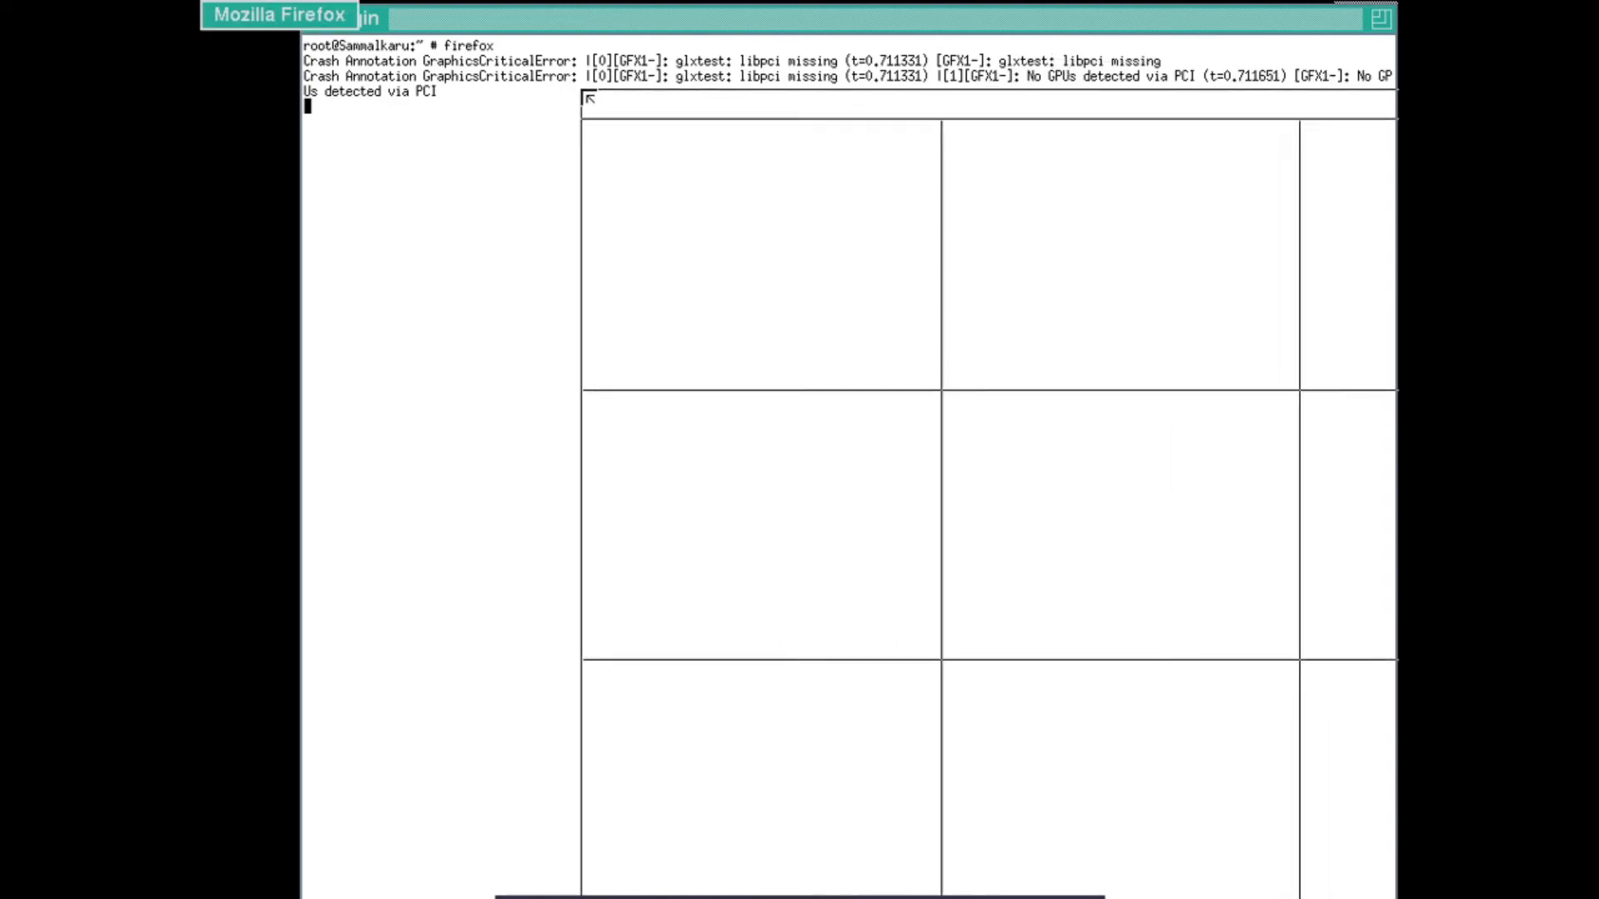
Place Firefox, close the privacy tab, run the site's Game of Life simulation, and lower the login terminal.
left_click(294, 22)
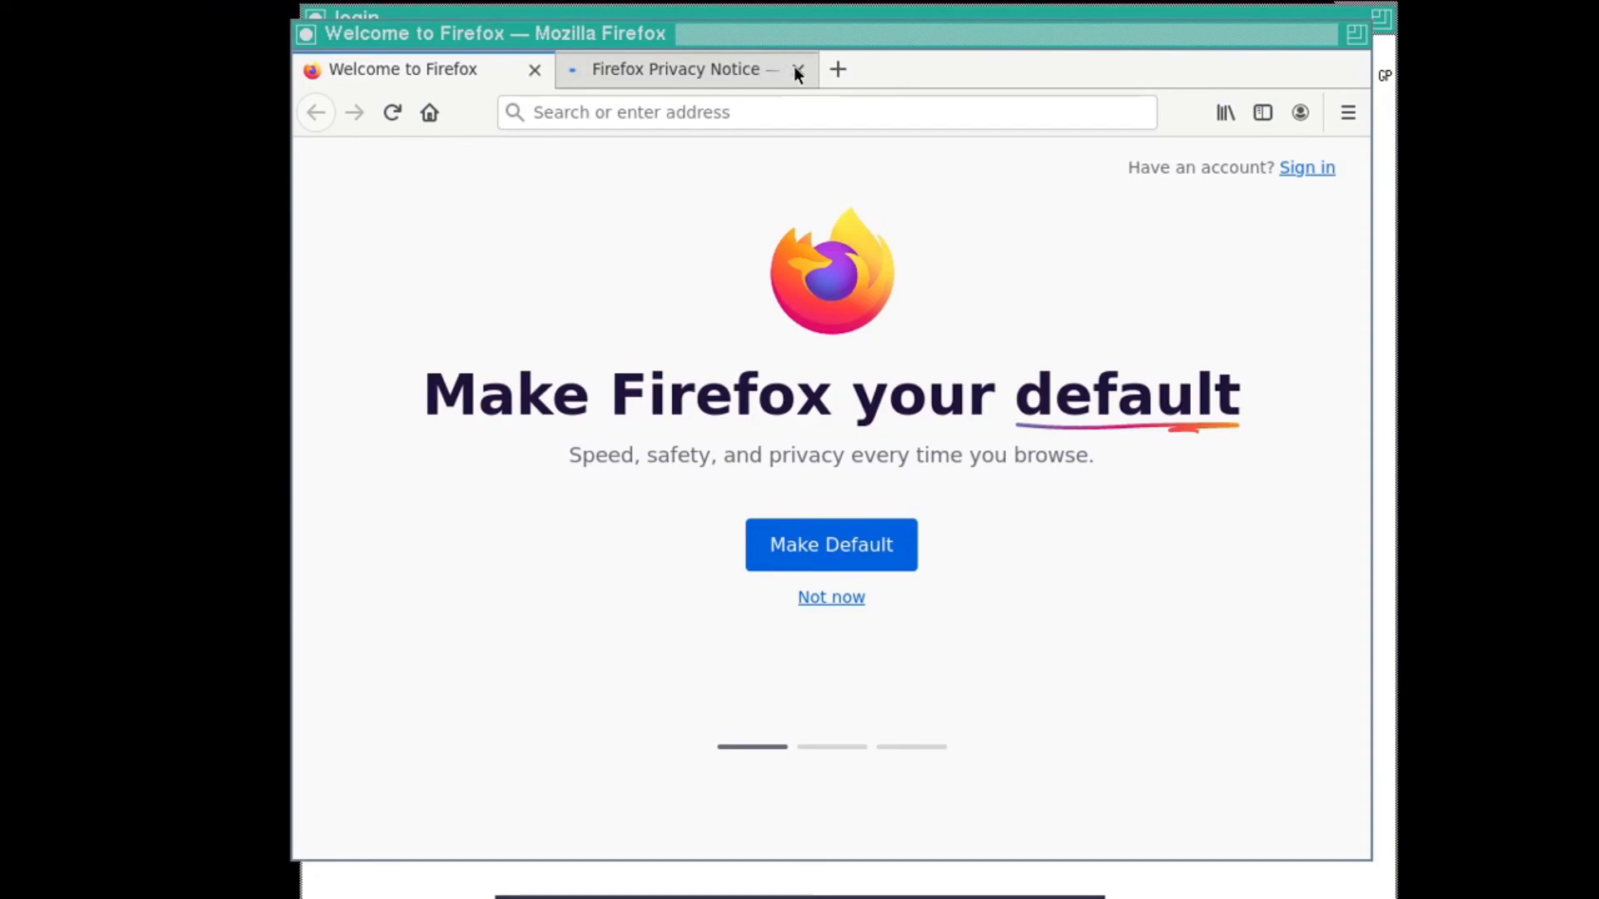
left_click(797, 70)
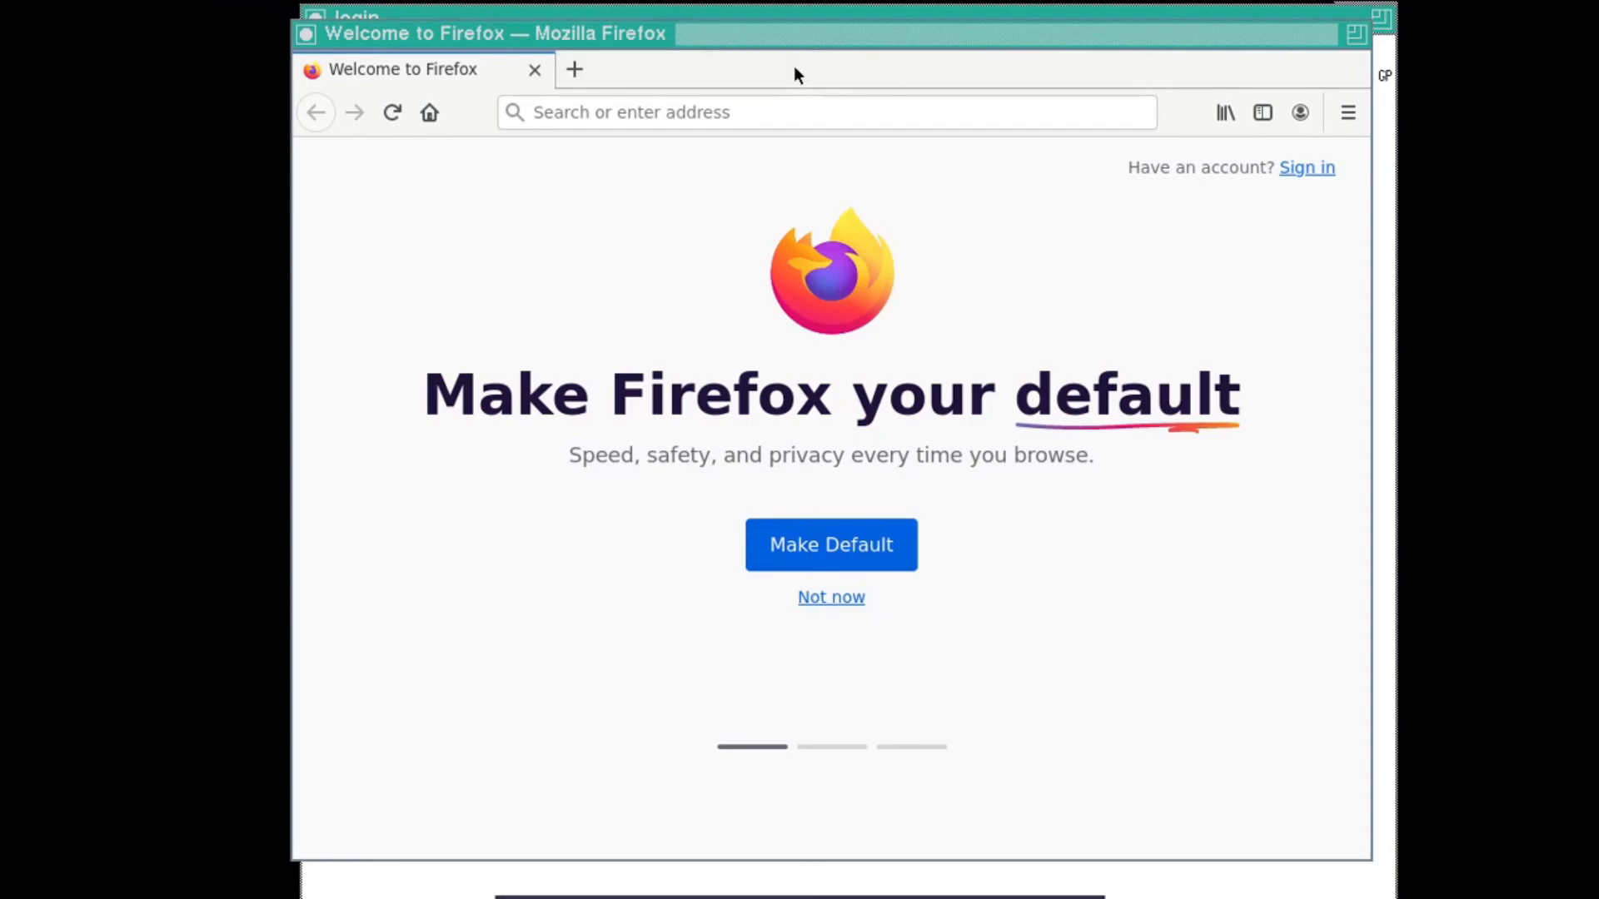
left_click(709, 114)
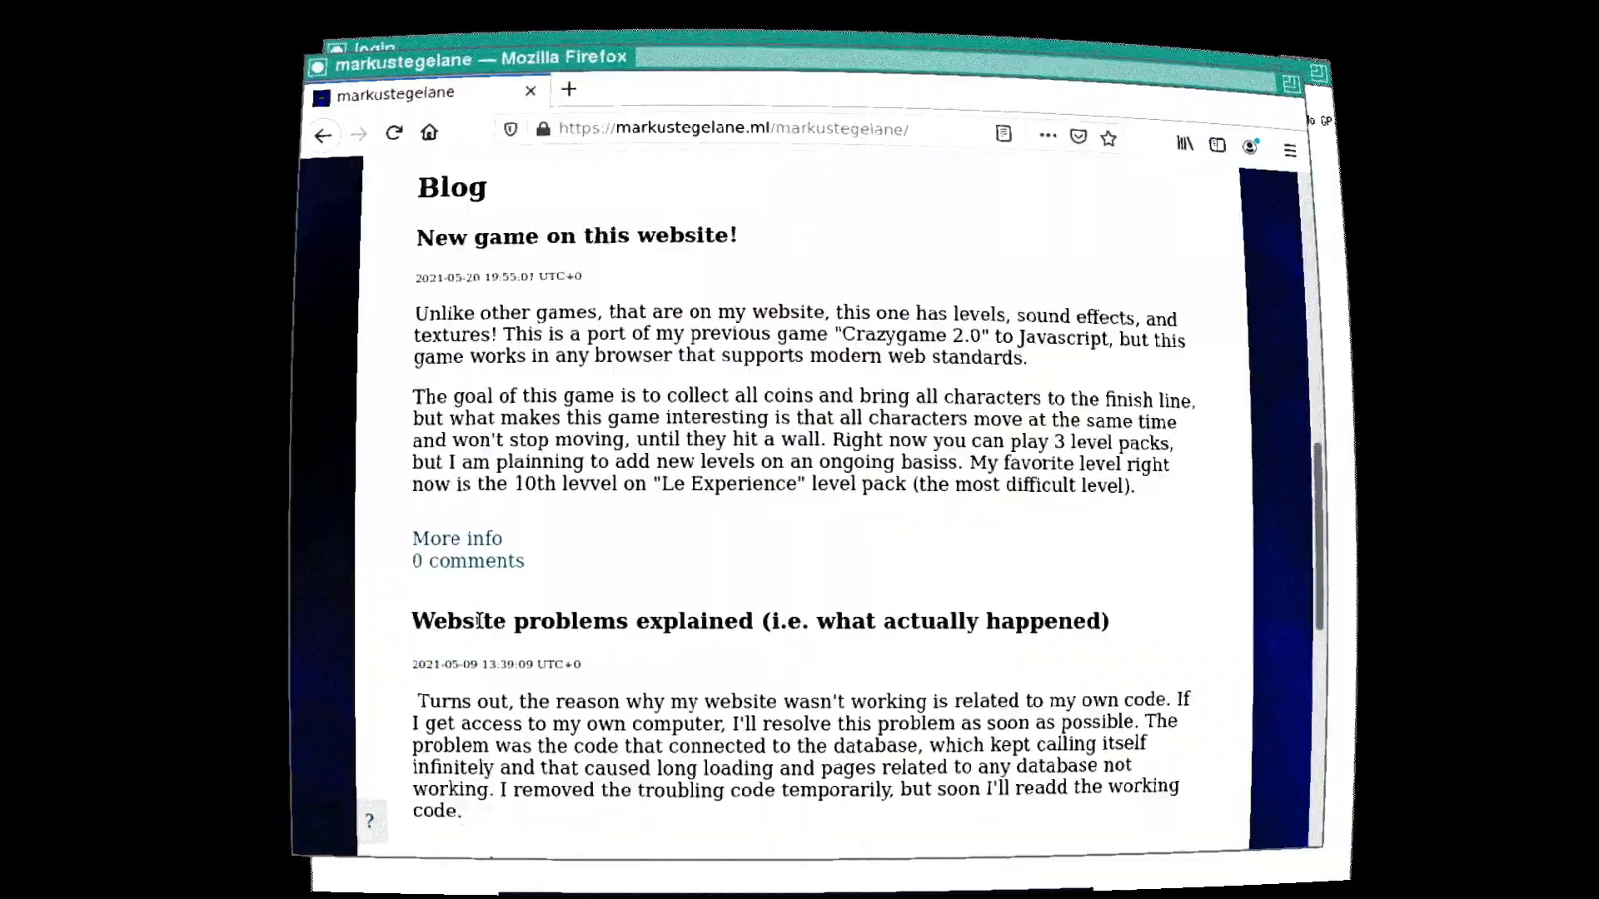
scroll(479, 621, "up", 10)
left_click(913, 457)
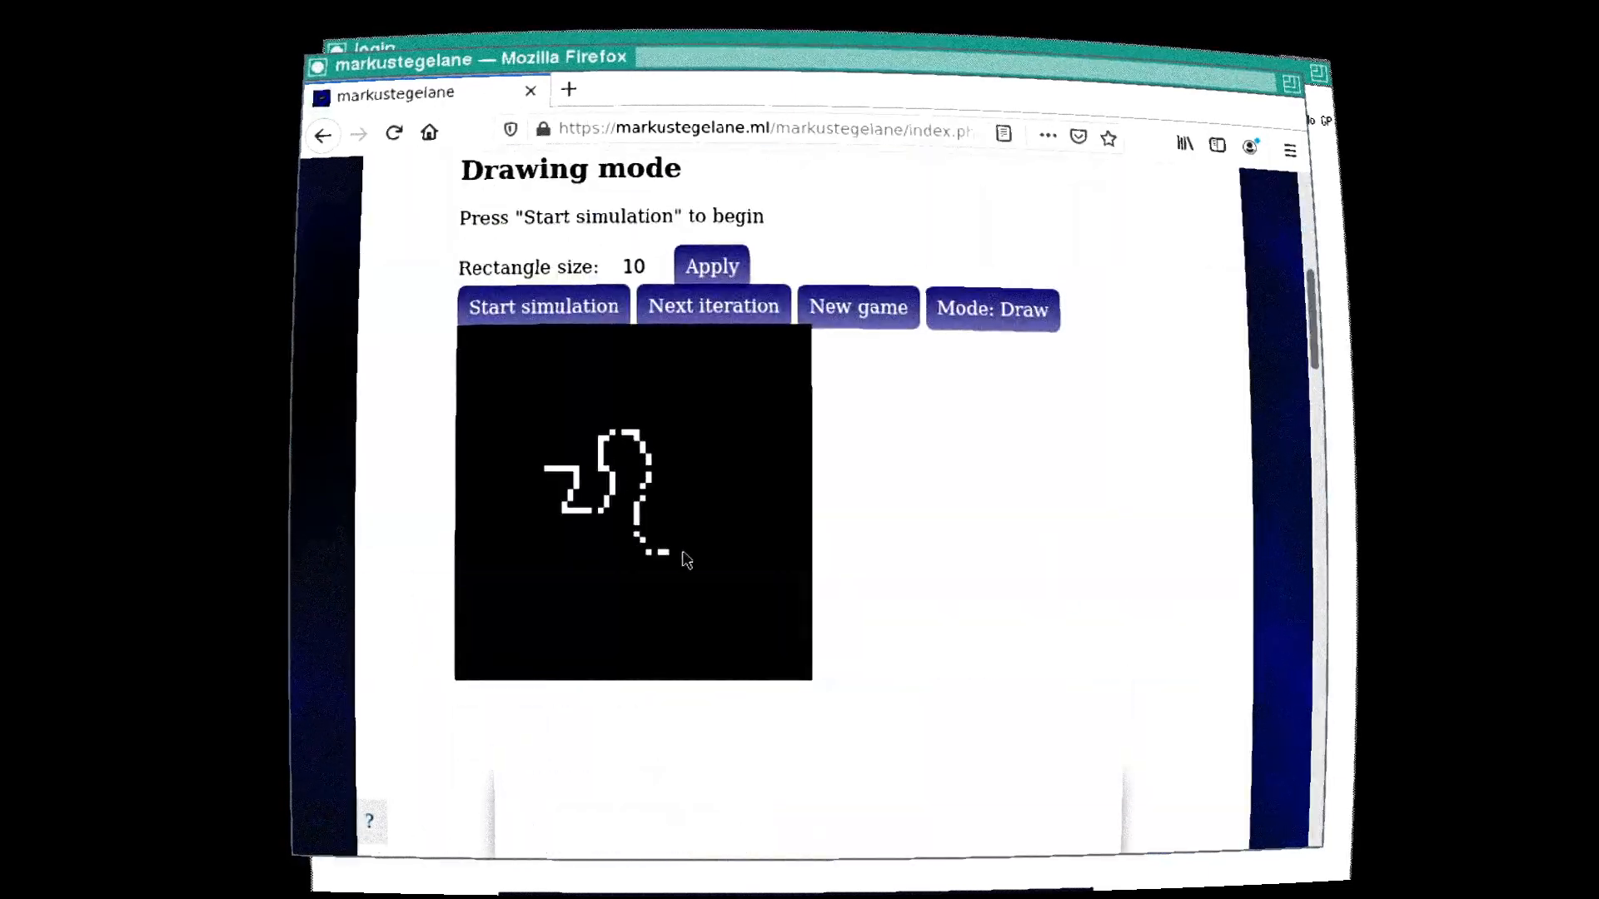
left_click(544, 306)
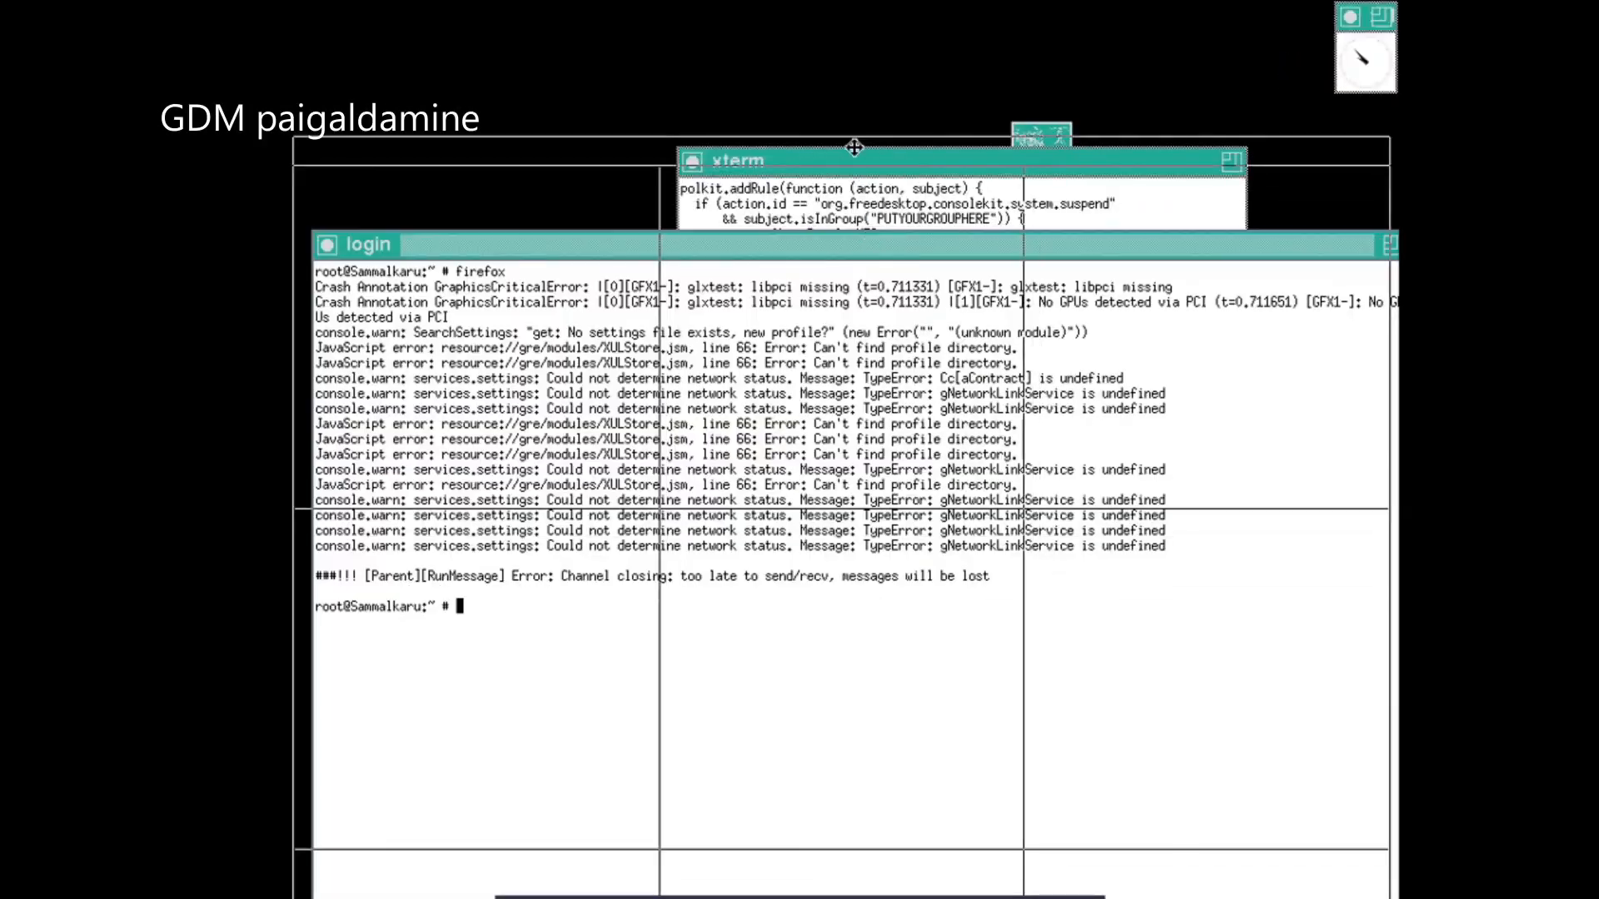
left_click_drag(854, 147, 855, 610)
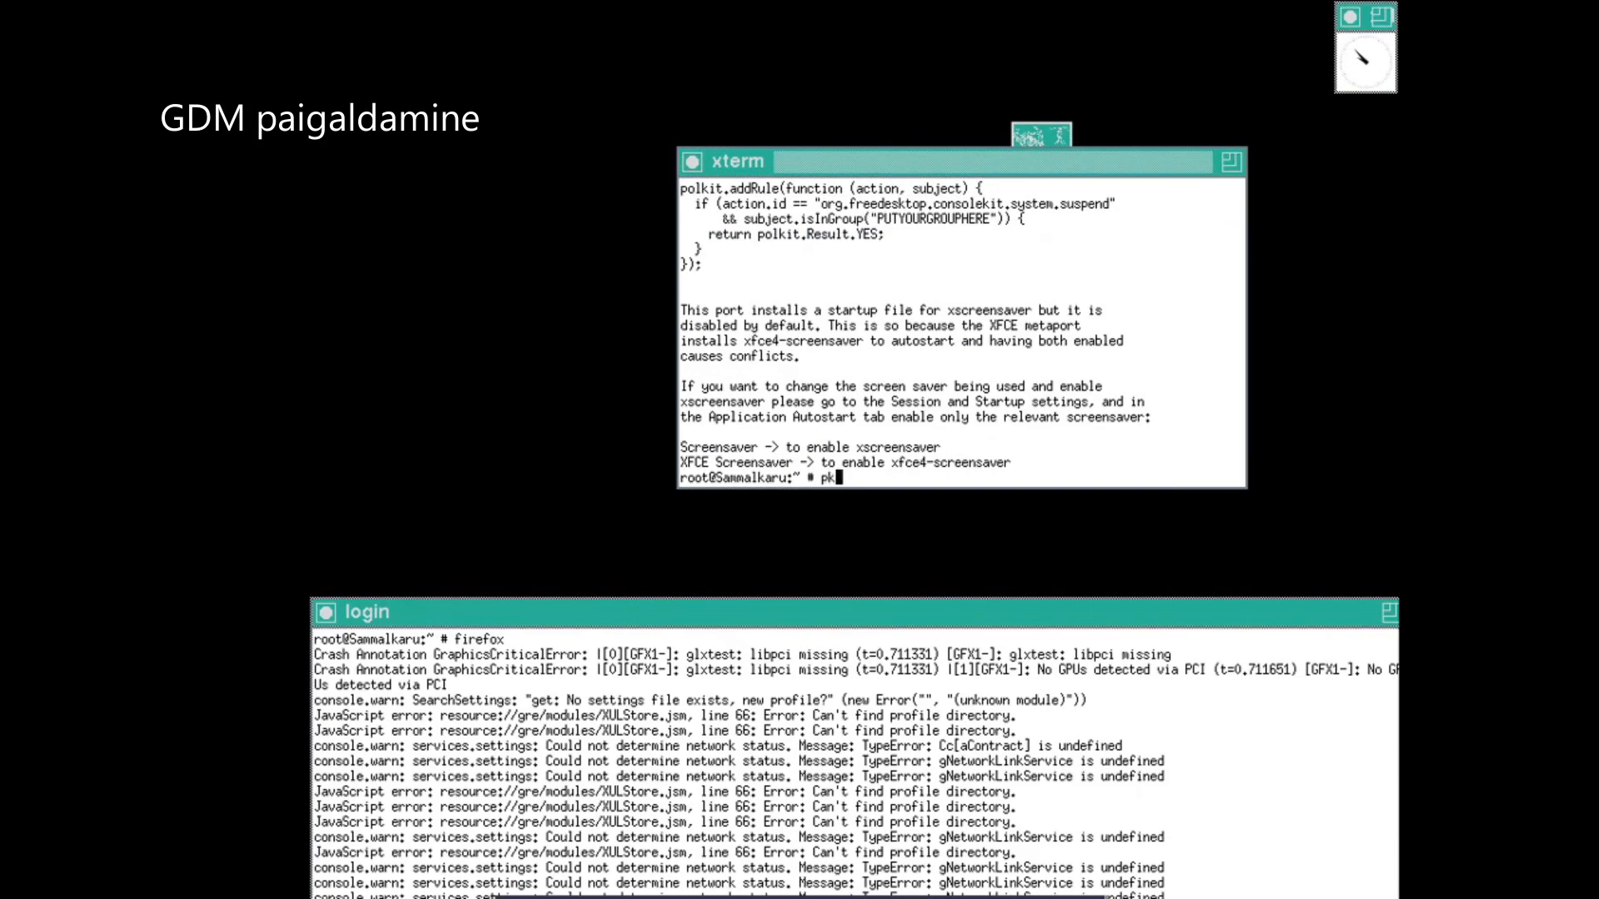
Install GDM with pkg install gdm, confirming the packages with y.
type("dm")
key("Return")
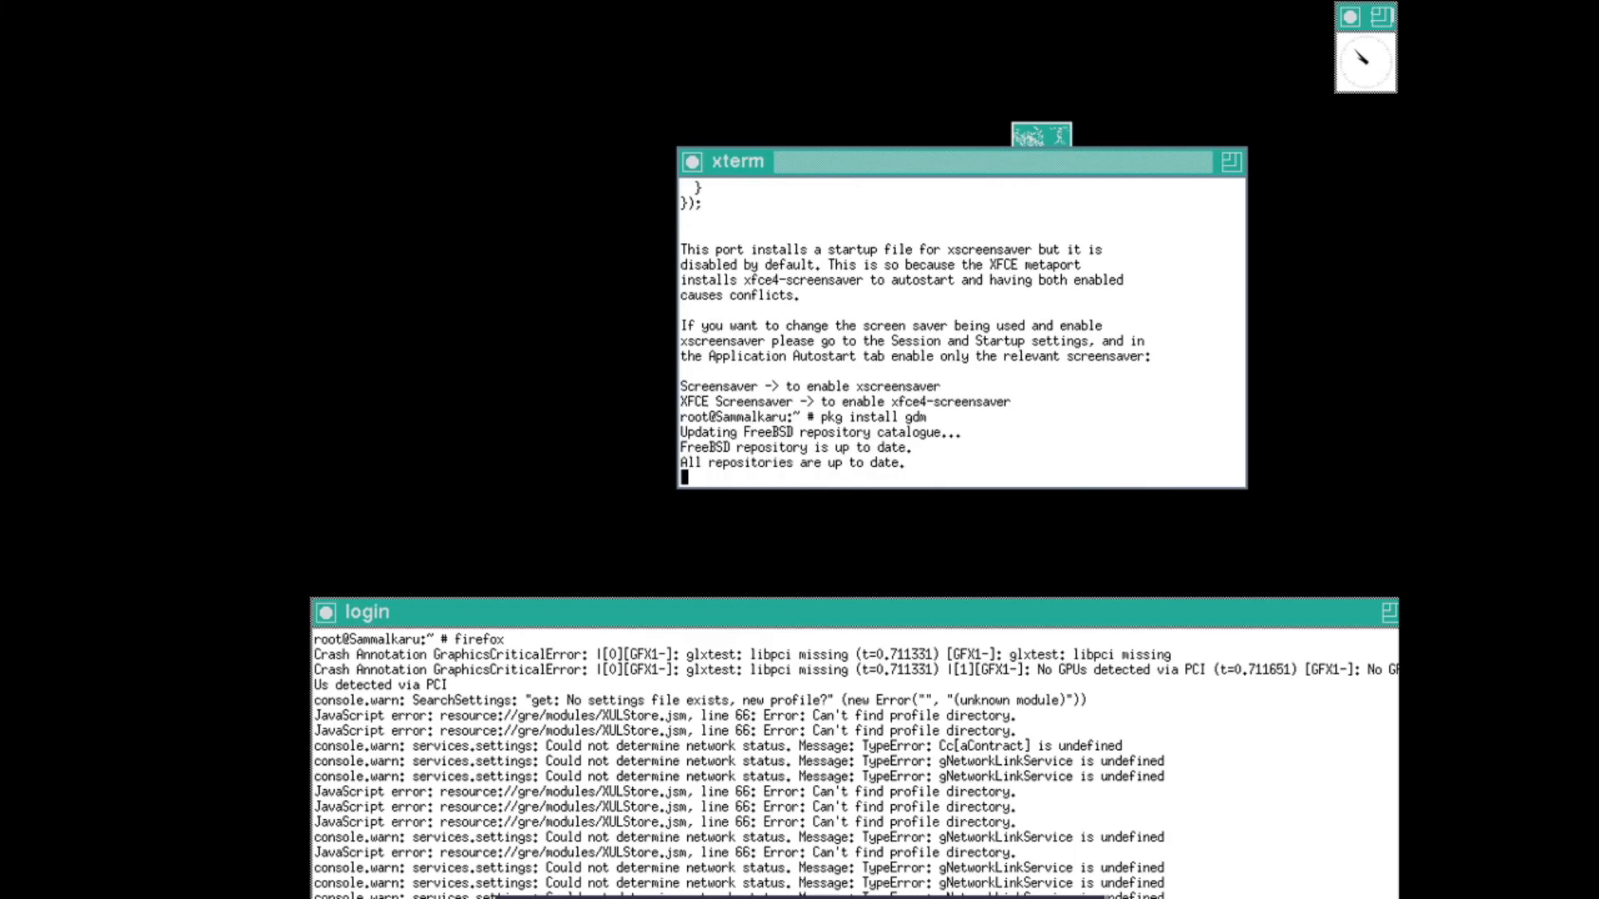
type("y")
key("Return")
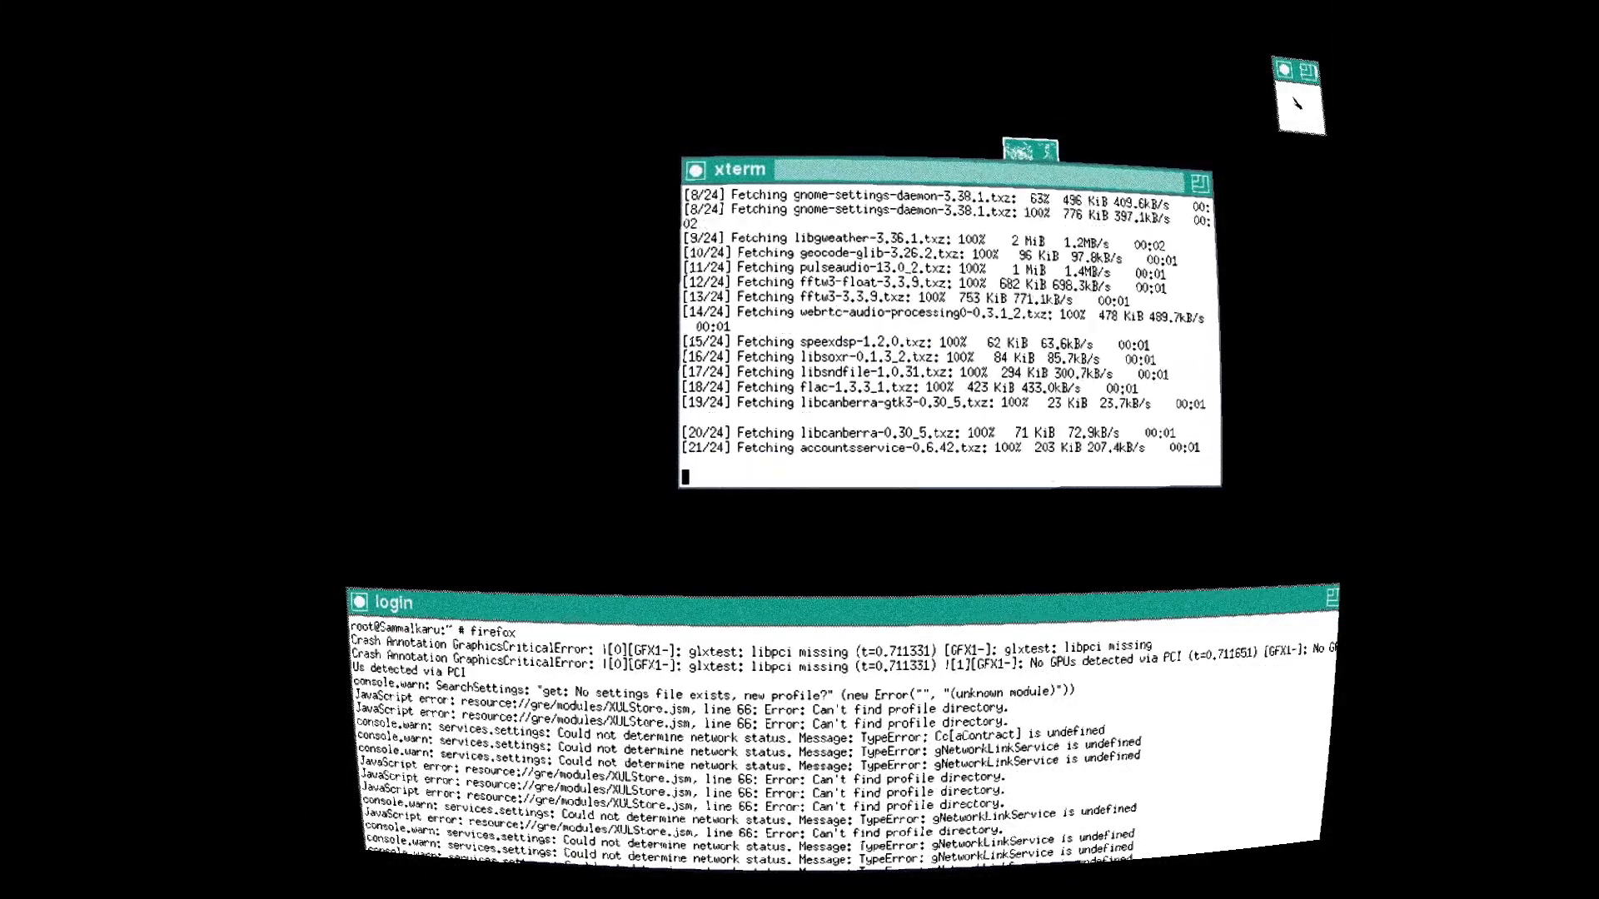
Move the login terminal and run pkg install nano.
left_click_drag(985, 601, 985, 614)
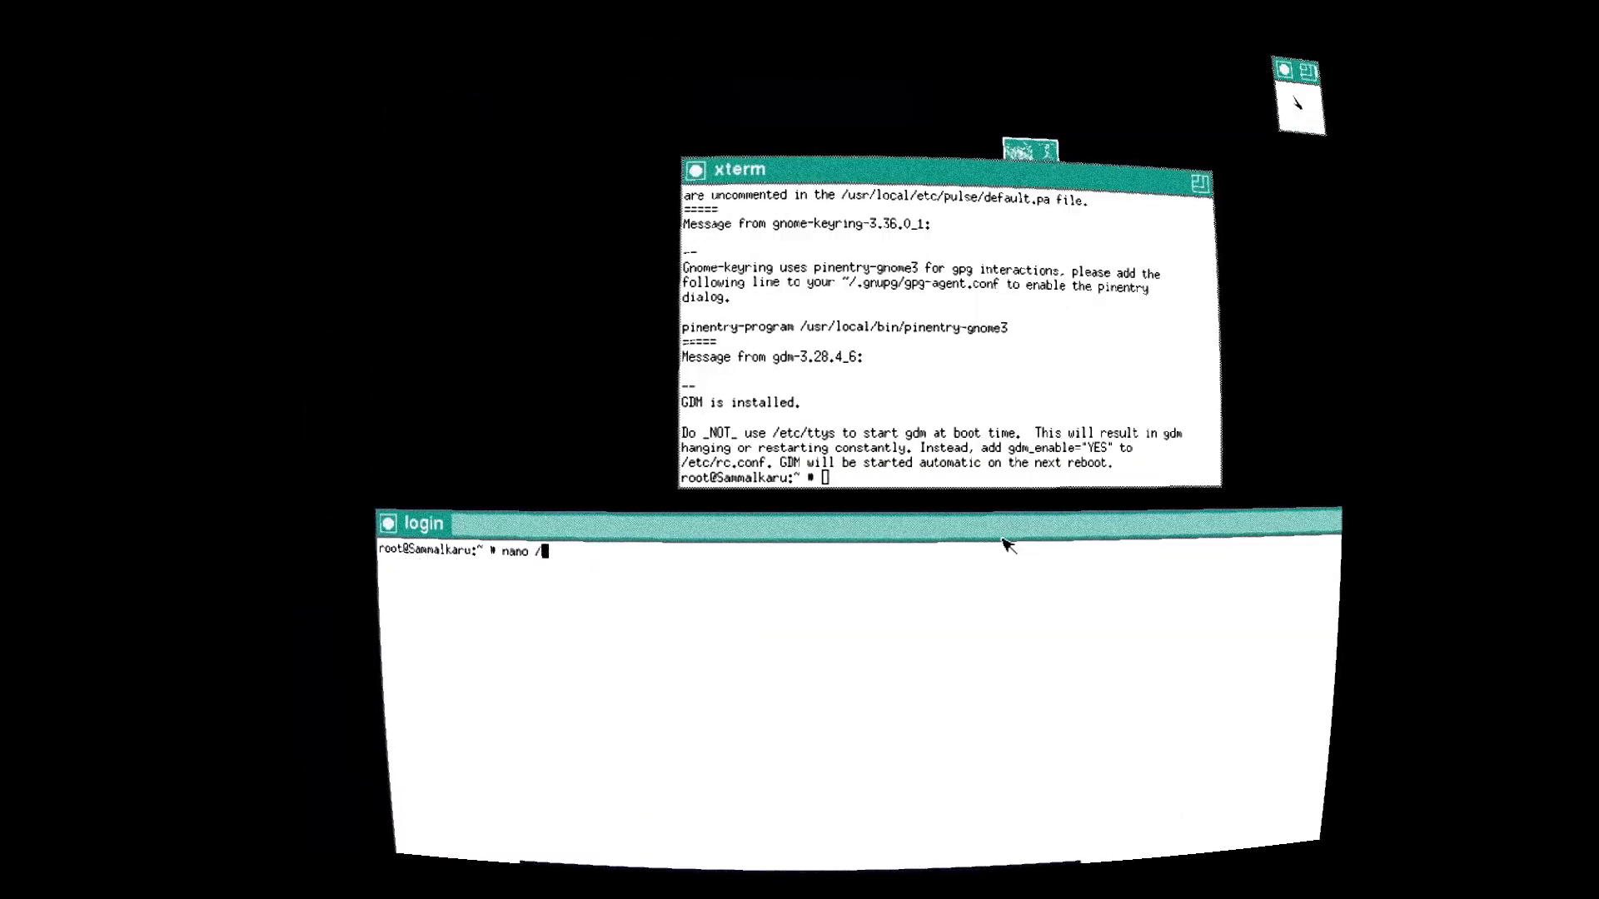
key("Return")
type("g")
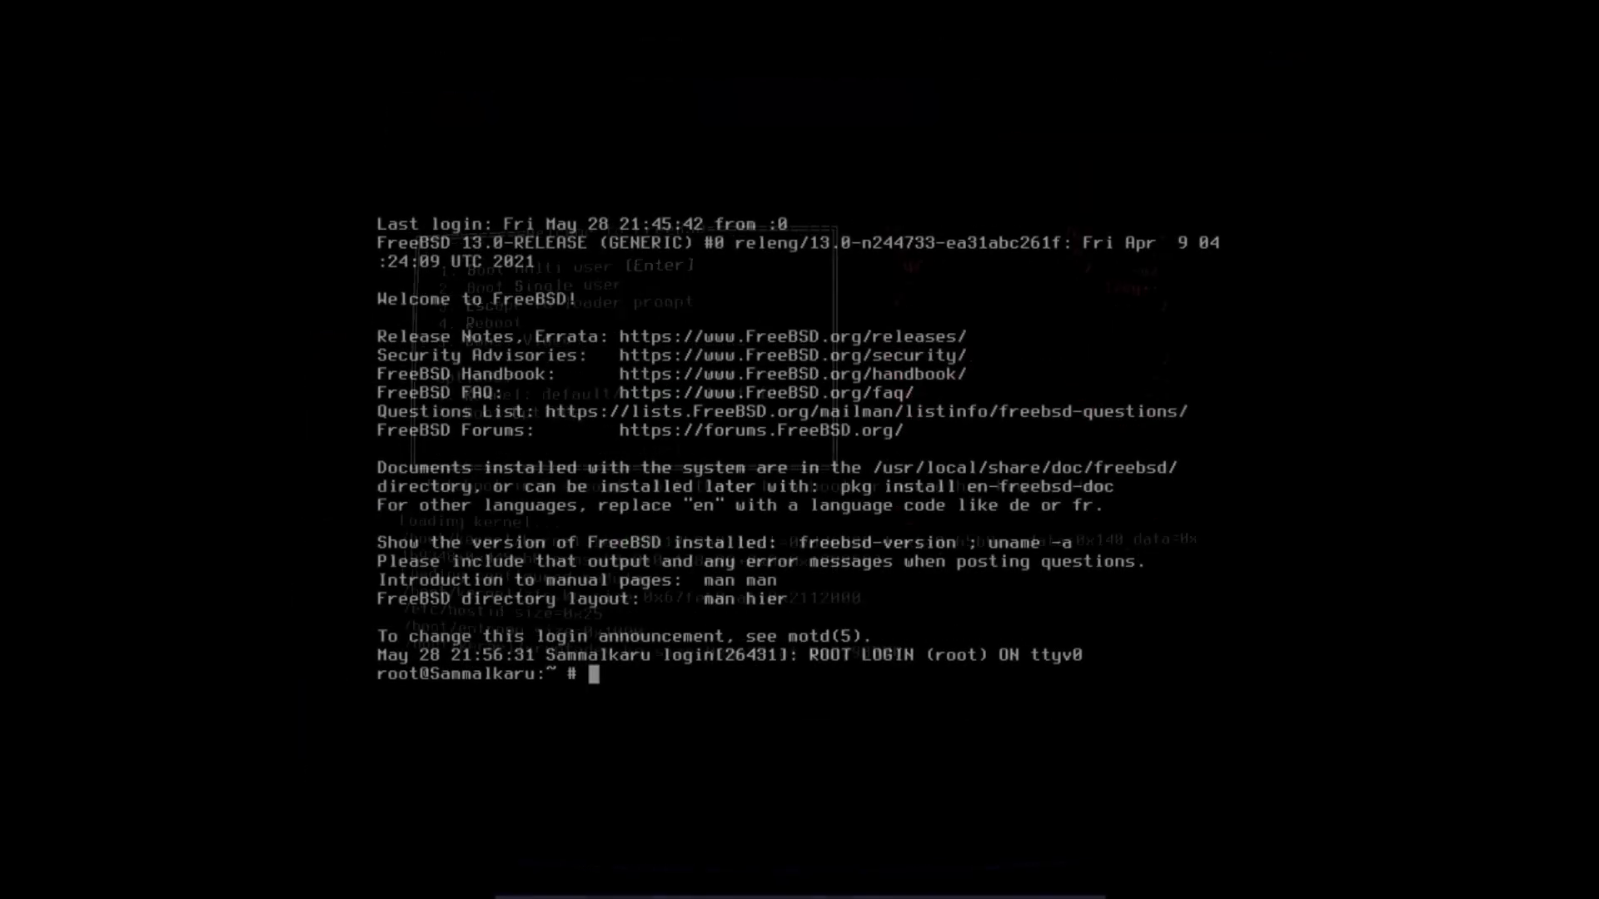
Start X with startx, then open /etc/fstab in nano.
type("x")
key("Return")
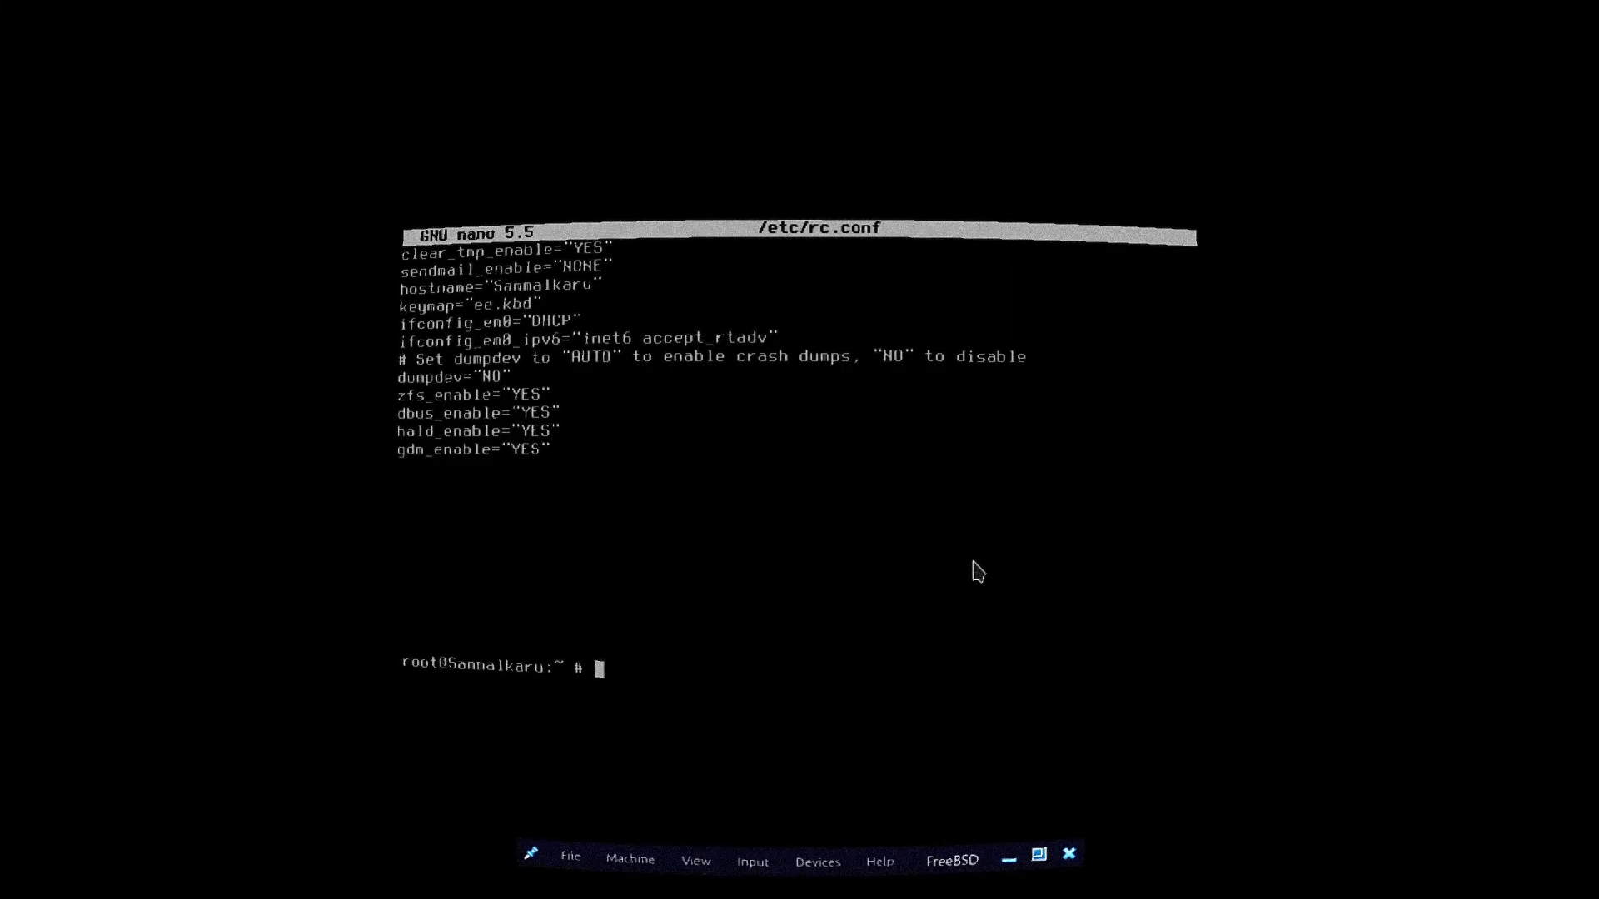
type("nano /etc/fstab")
key("Return")
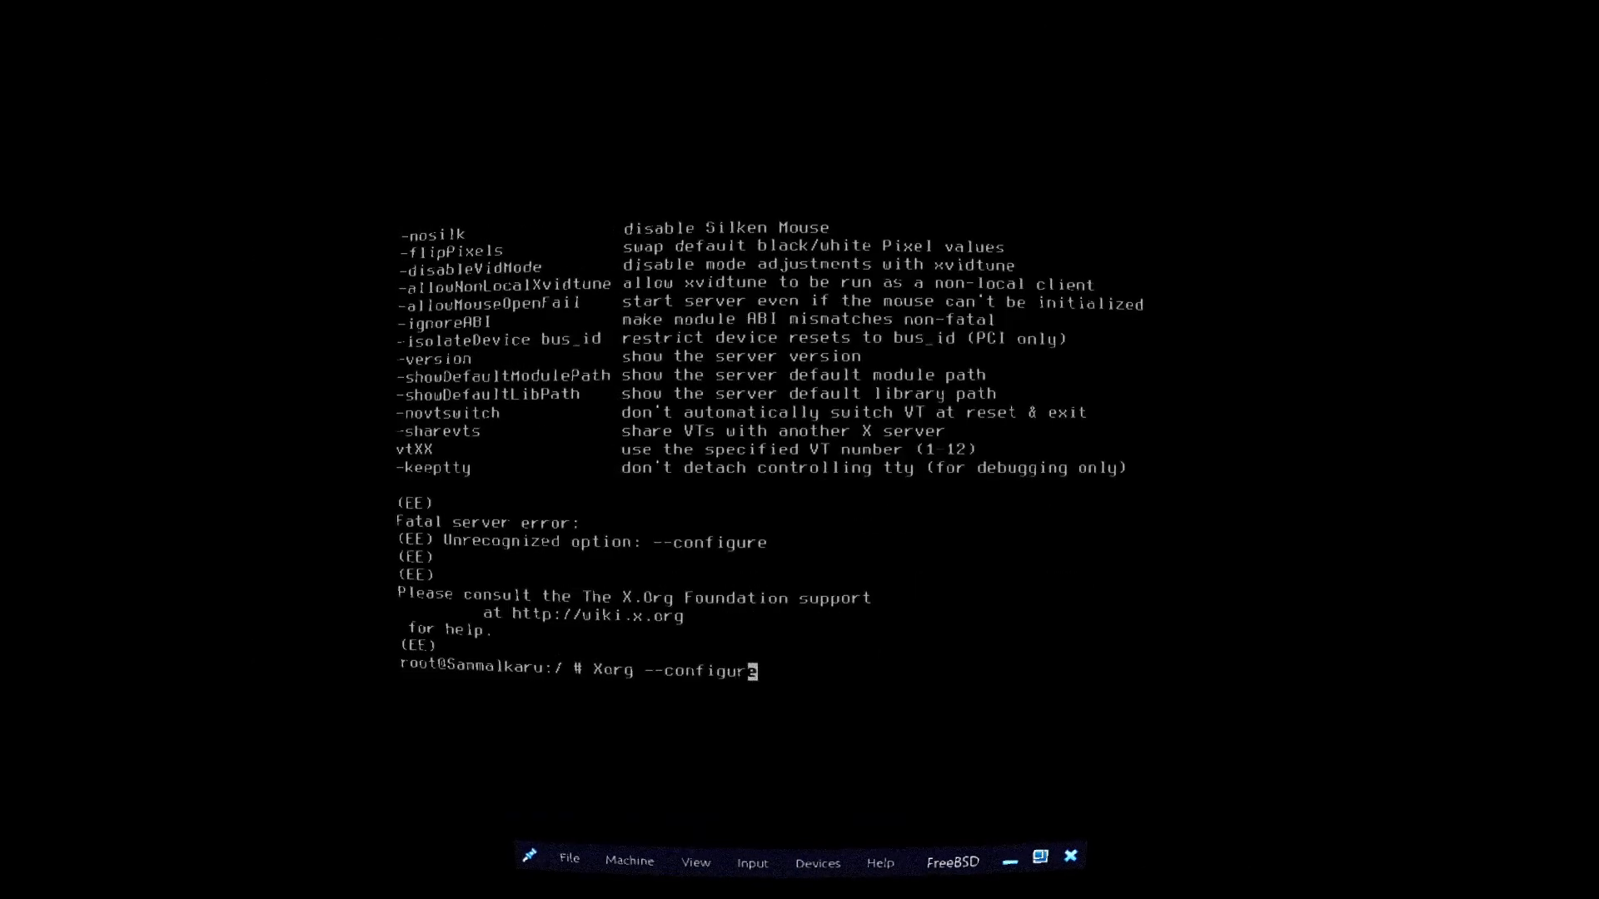
Run Xorg -configure at the root console.
key("Return")
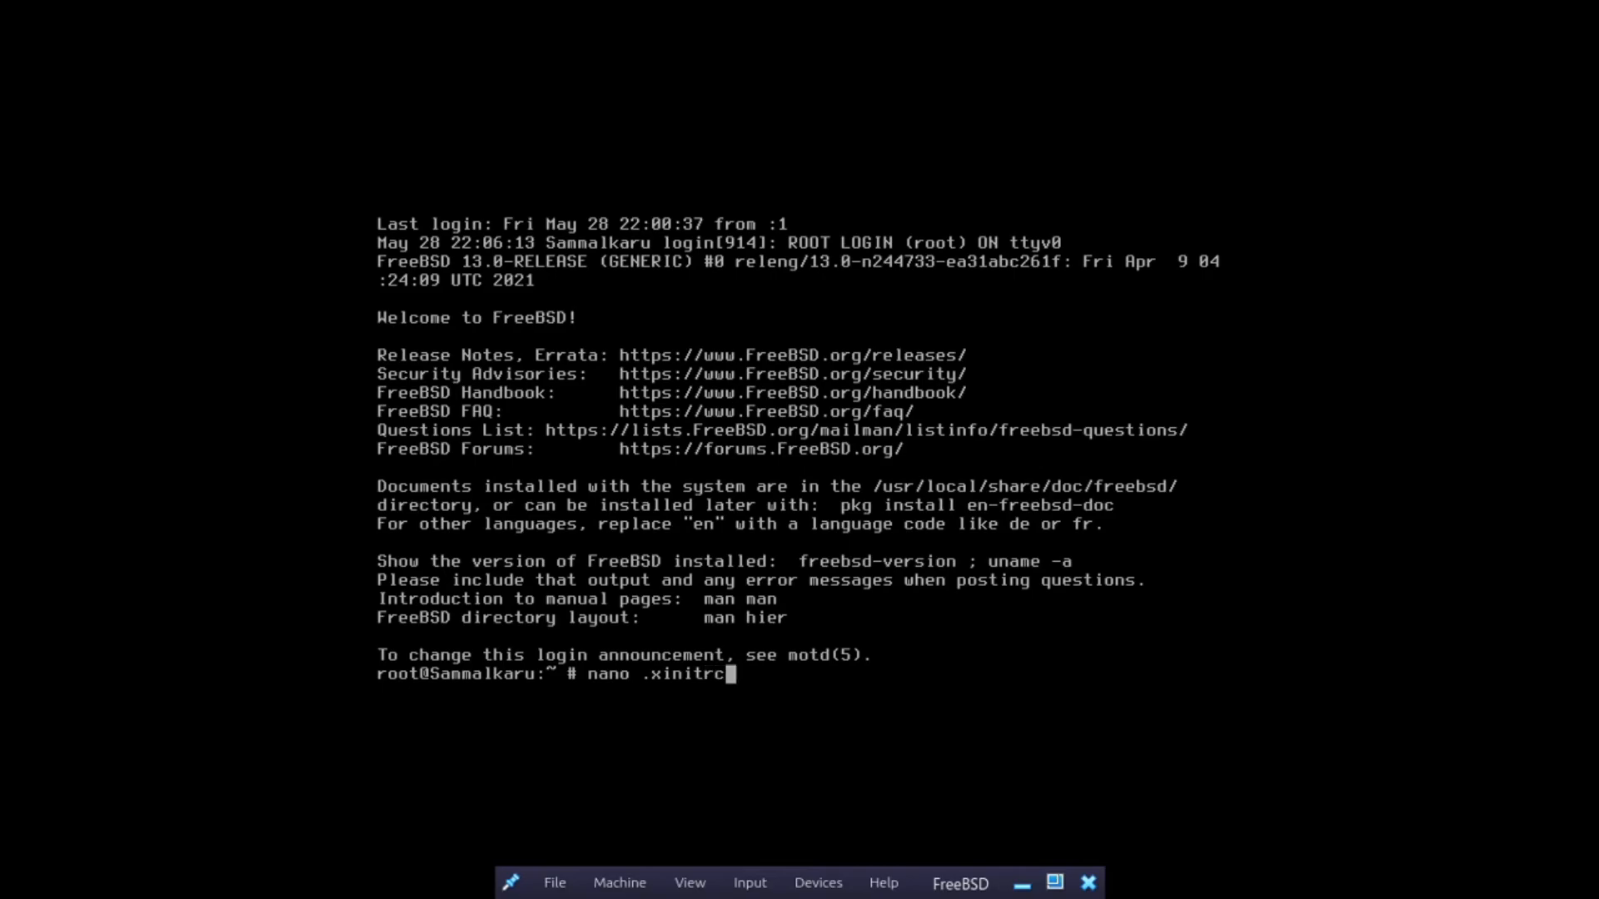
Write xfce4-session into .xinitrc, save it, and launch Xfce with startx.
key("Return")
type("xfce4-session")
key("ctrl+x")
key("y")
key("Return")
type("startx")
key("Return")
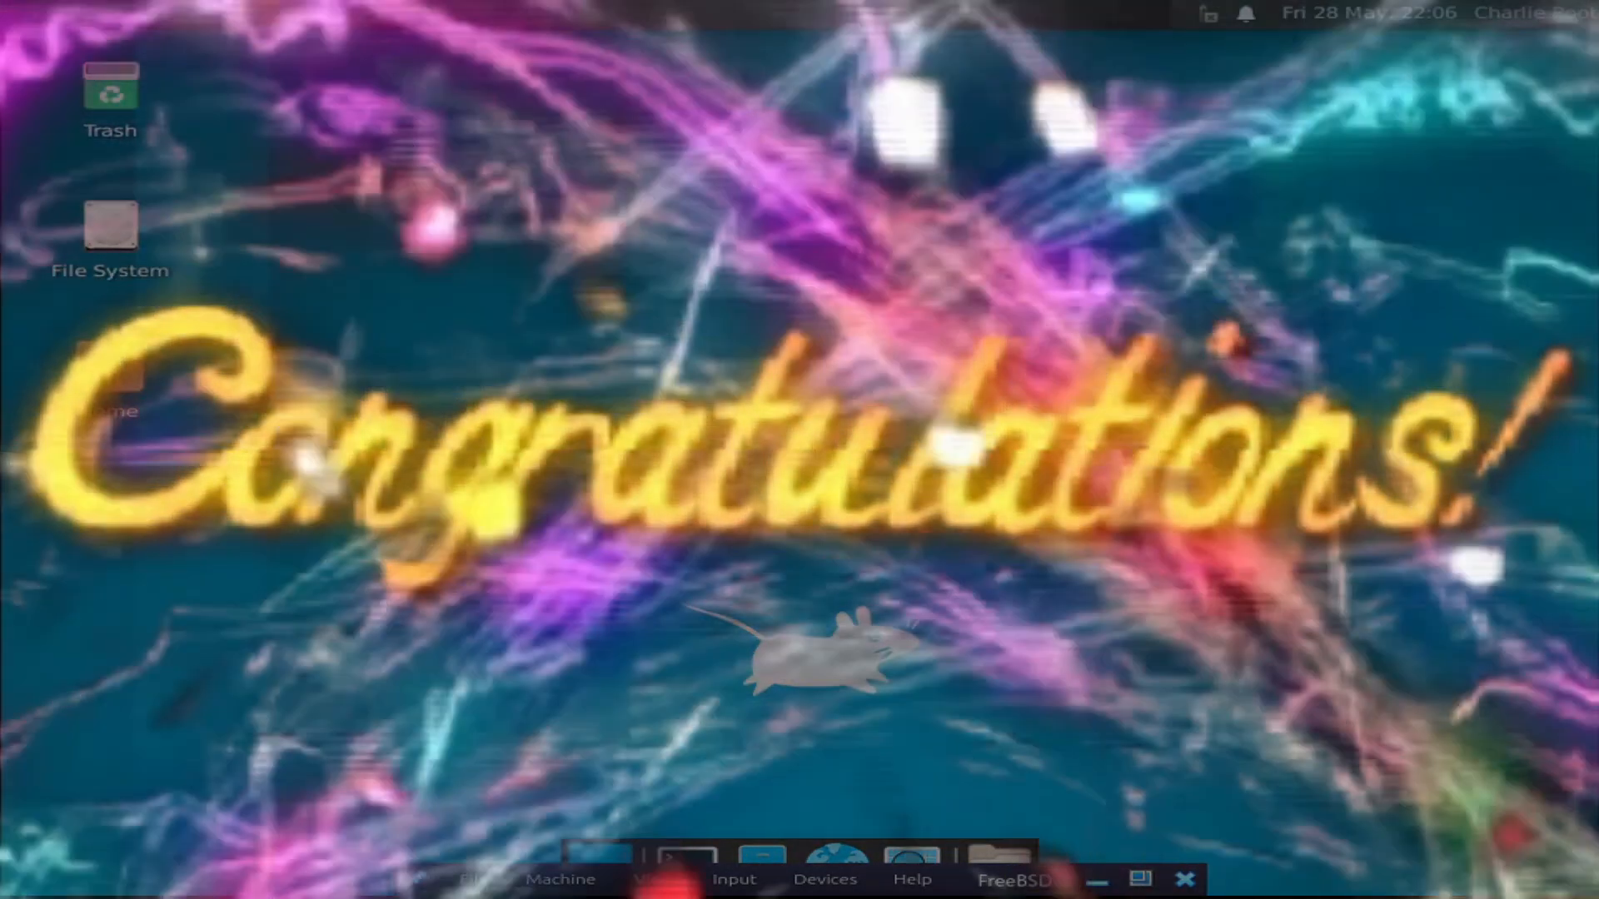
Check the Display settings, keeping the 1024x768 resolution, then close them.
left_click(79, 13)
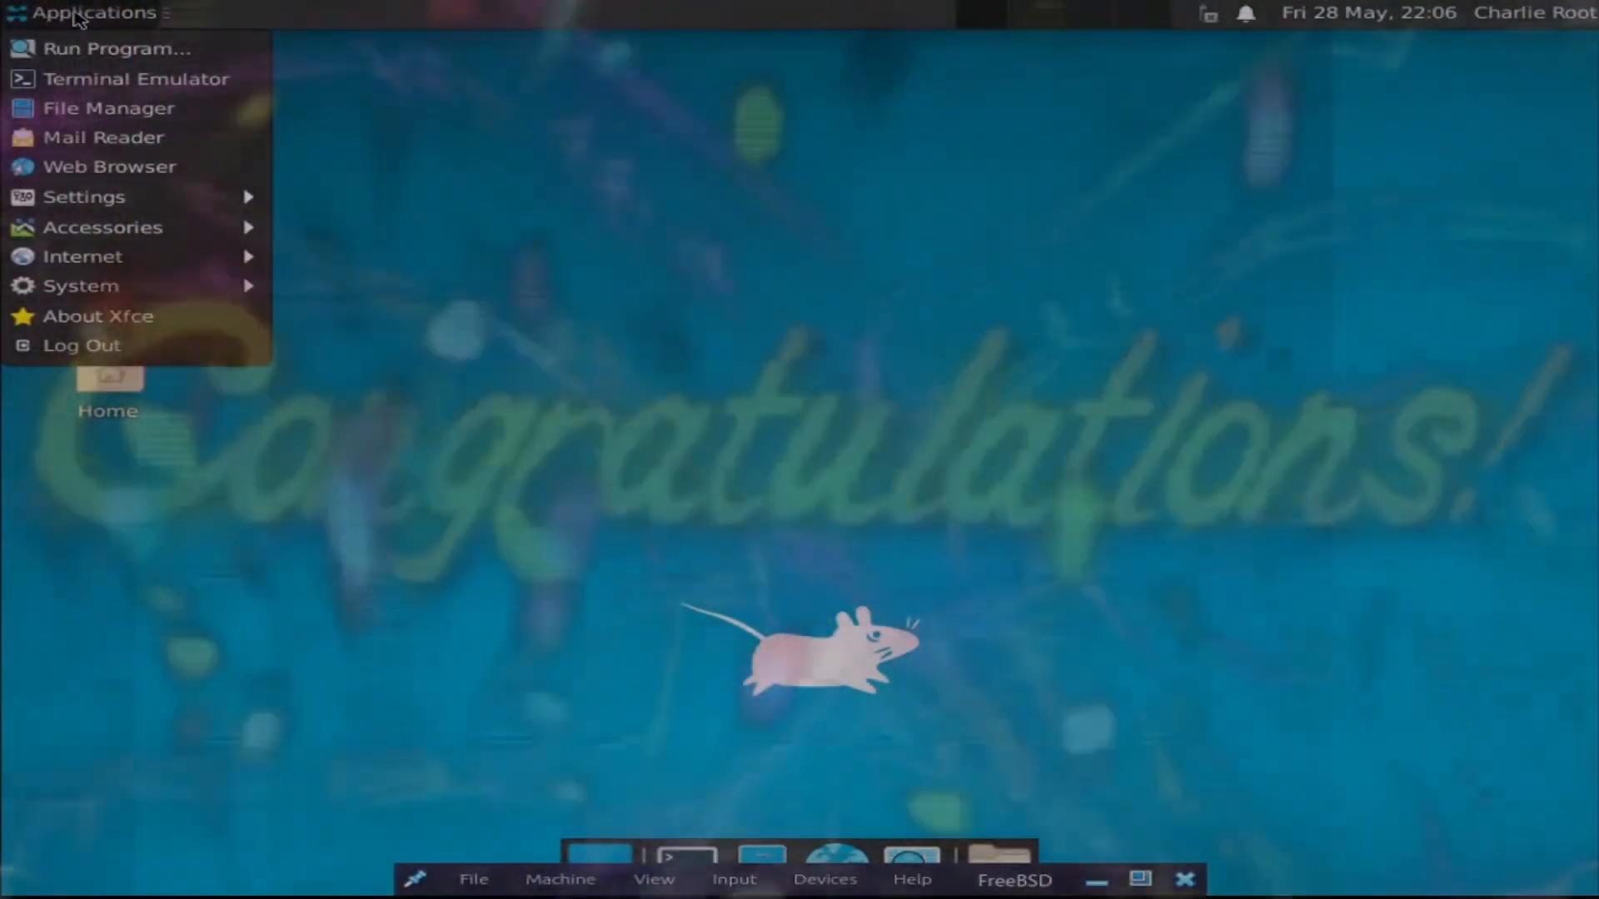
mouse_move(186, 196)
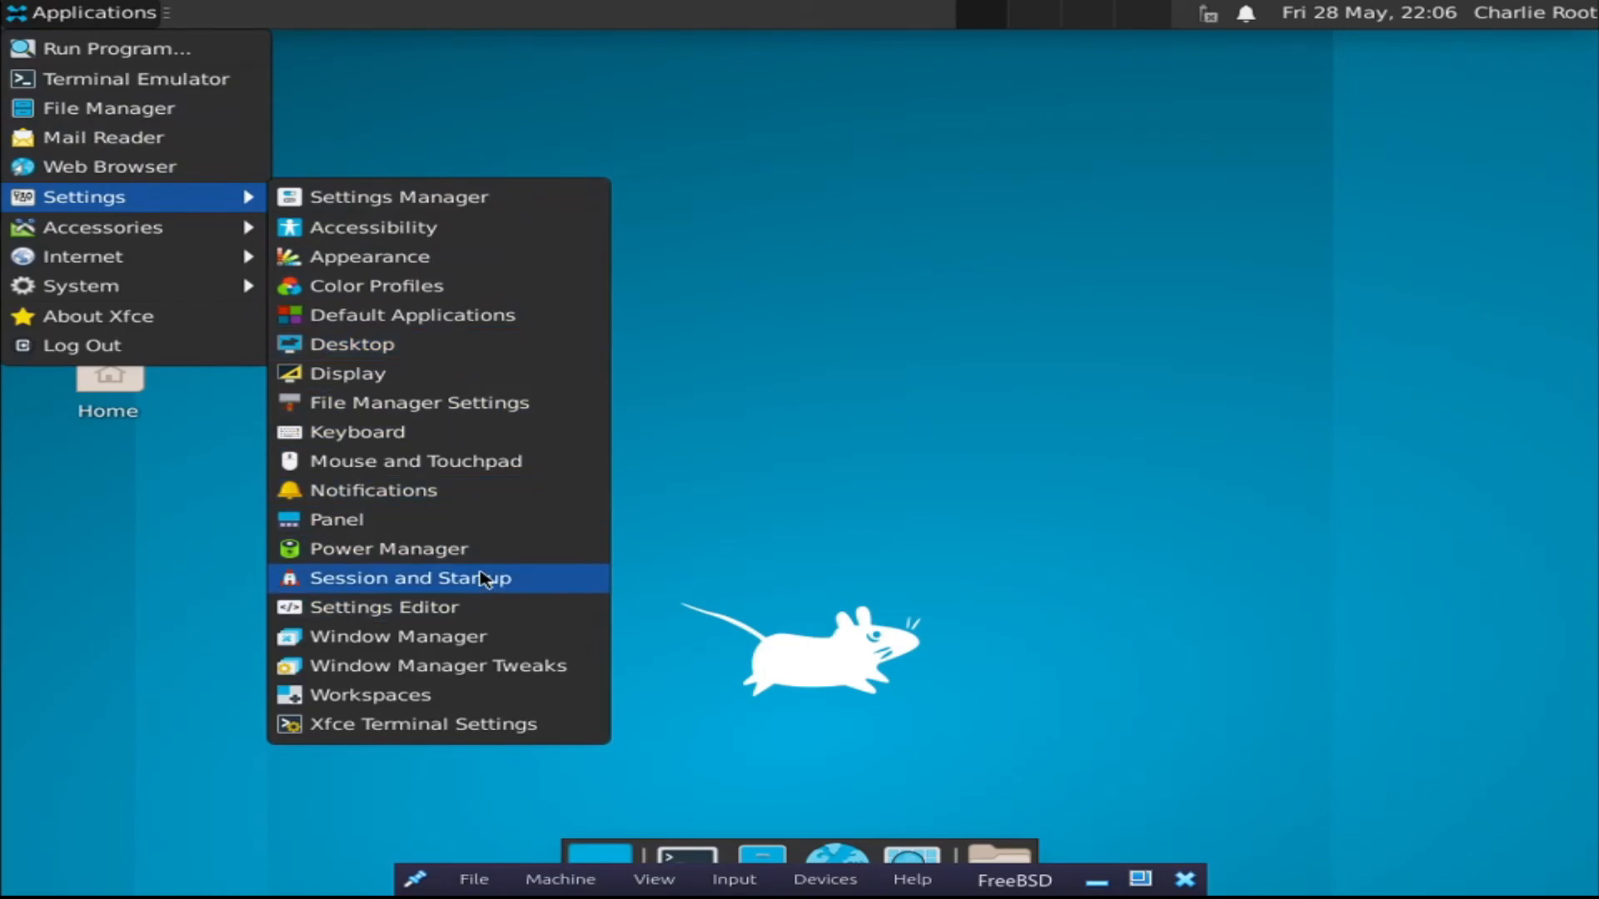
left_click(472, 369)
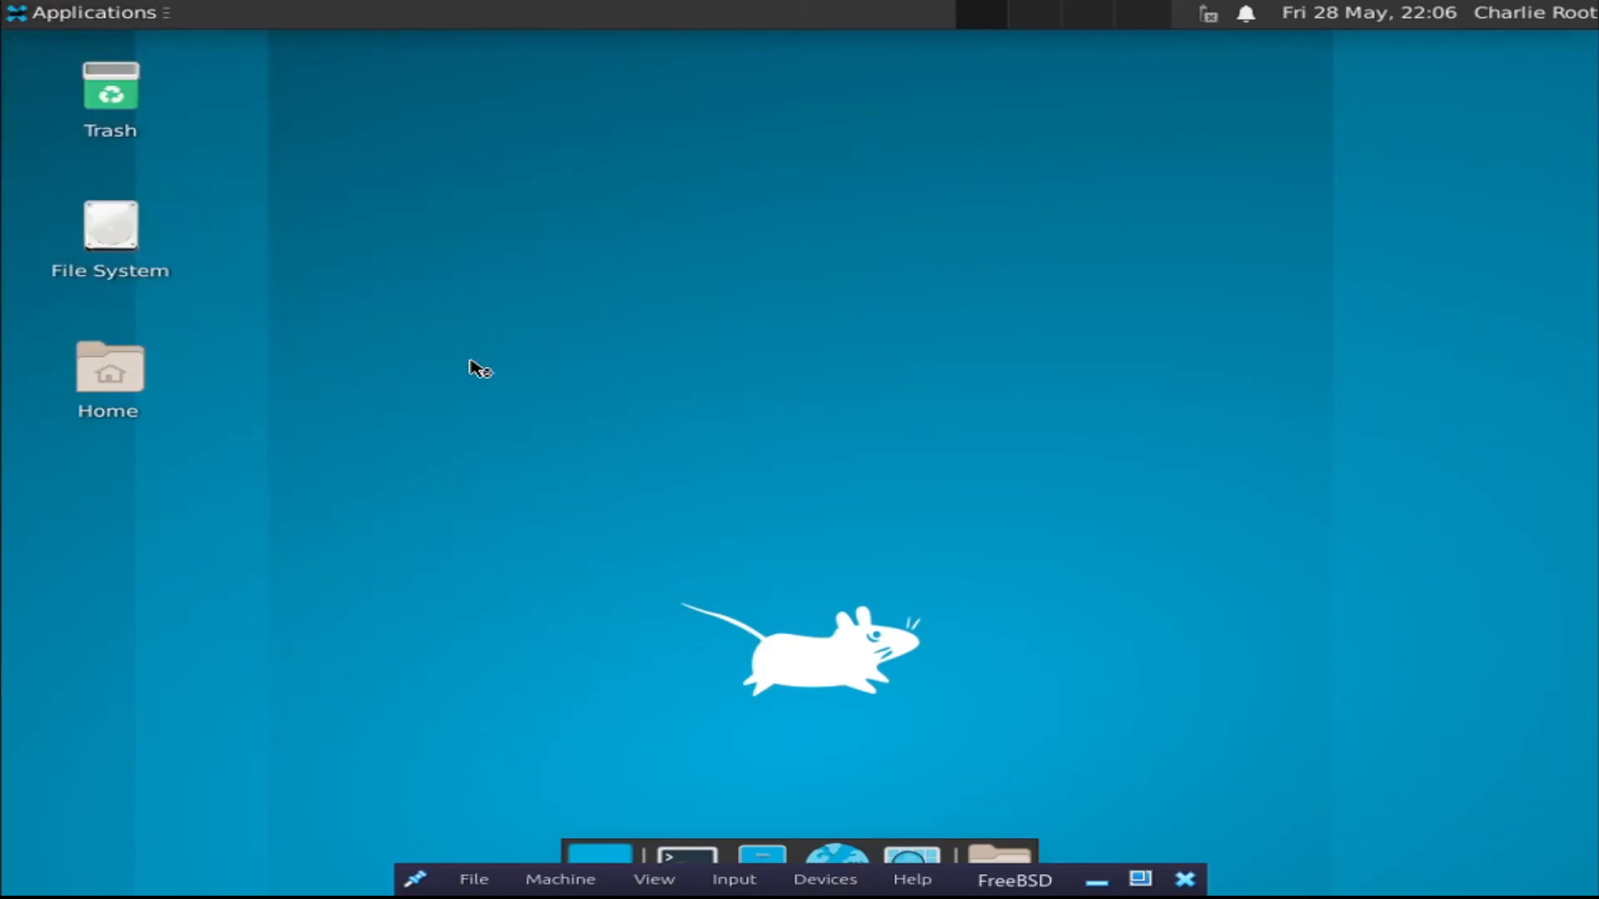
left_click(845, 219)
left_click(871, 219)
left_click(768, 170)
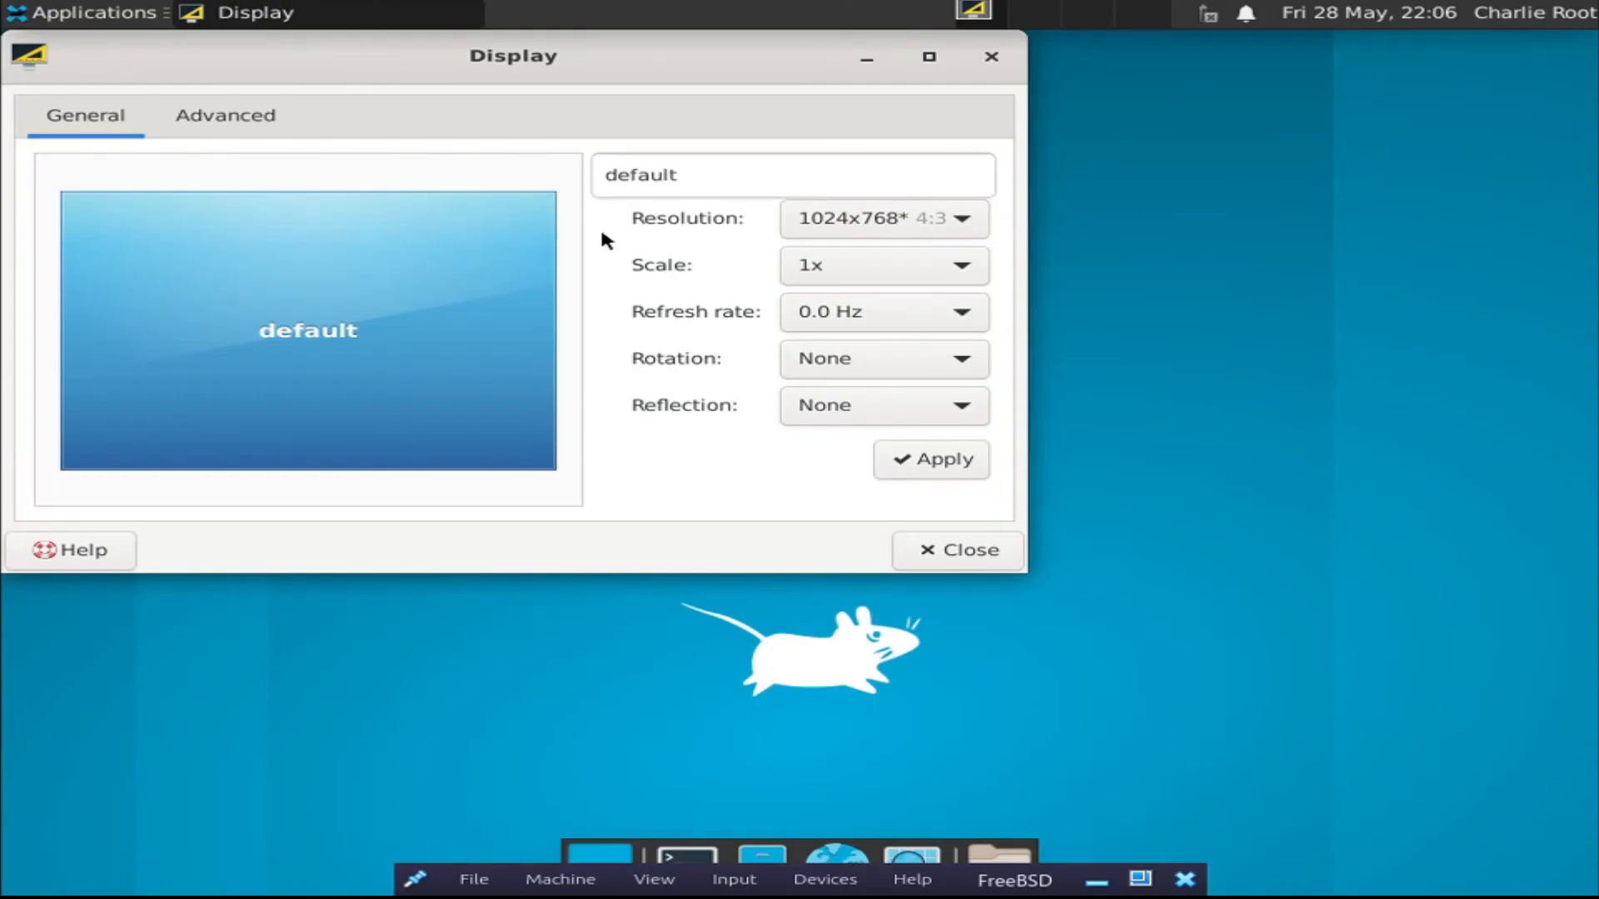
left_click(606, 241)
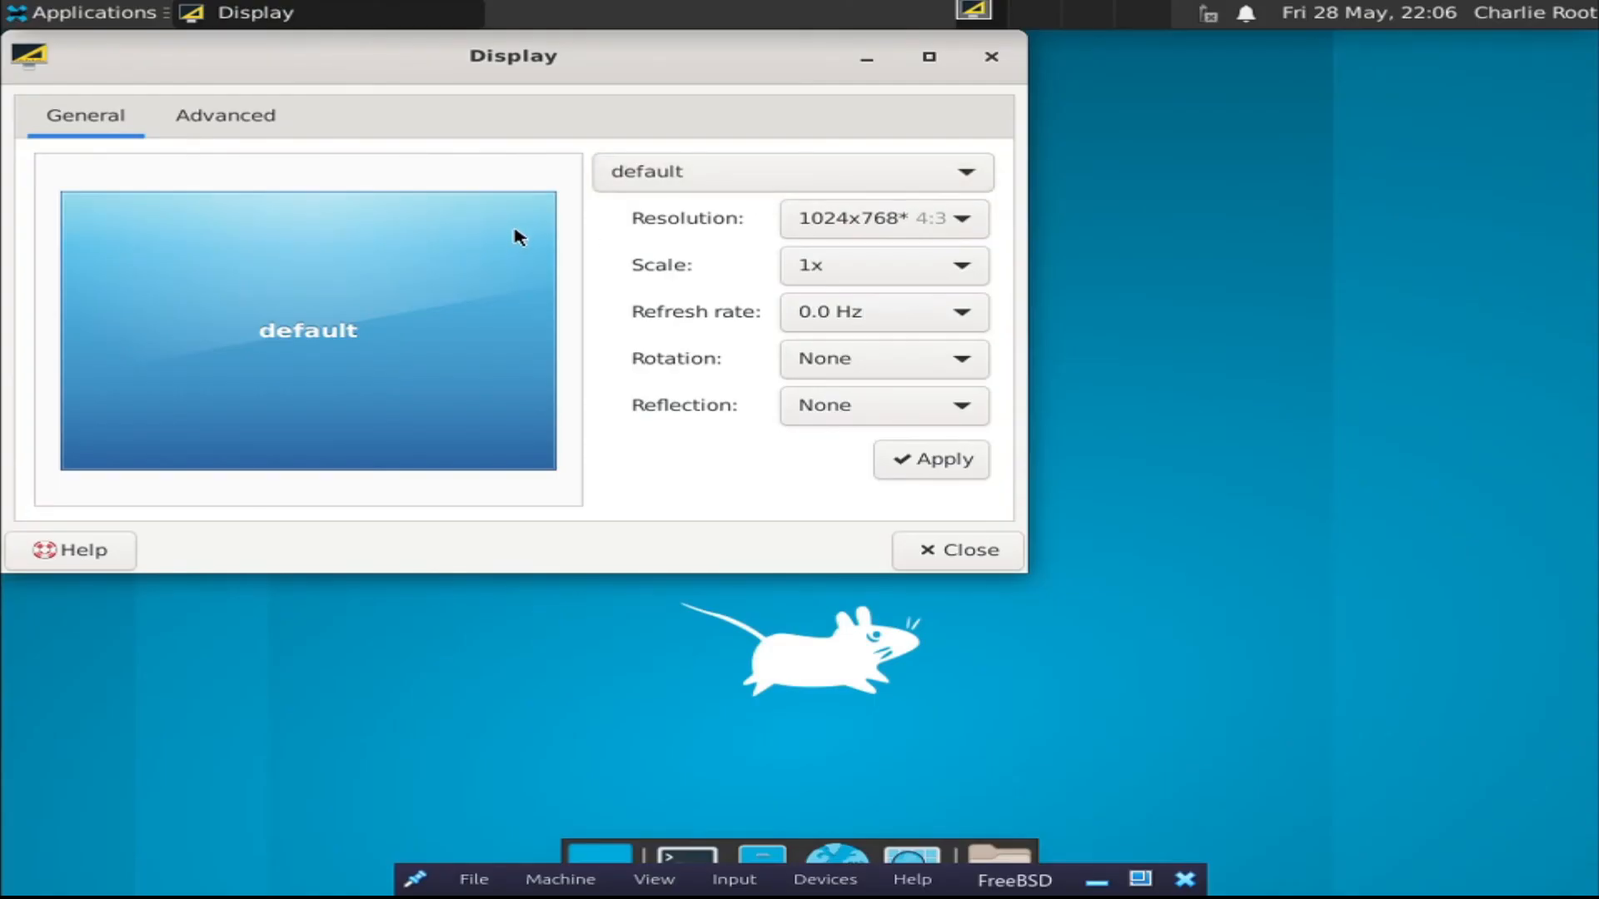
left_click(991, 55)
Open the Thunar file manager on /root and view its About information.
left_click(42, 12)
left_click(193, 121)
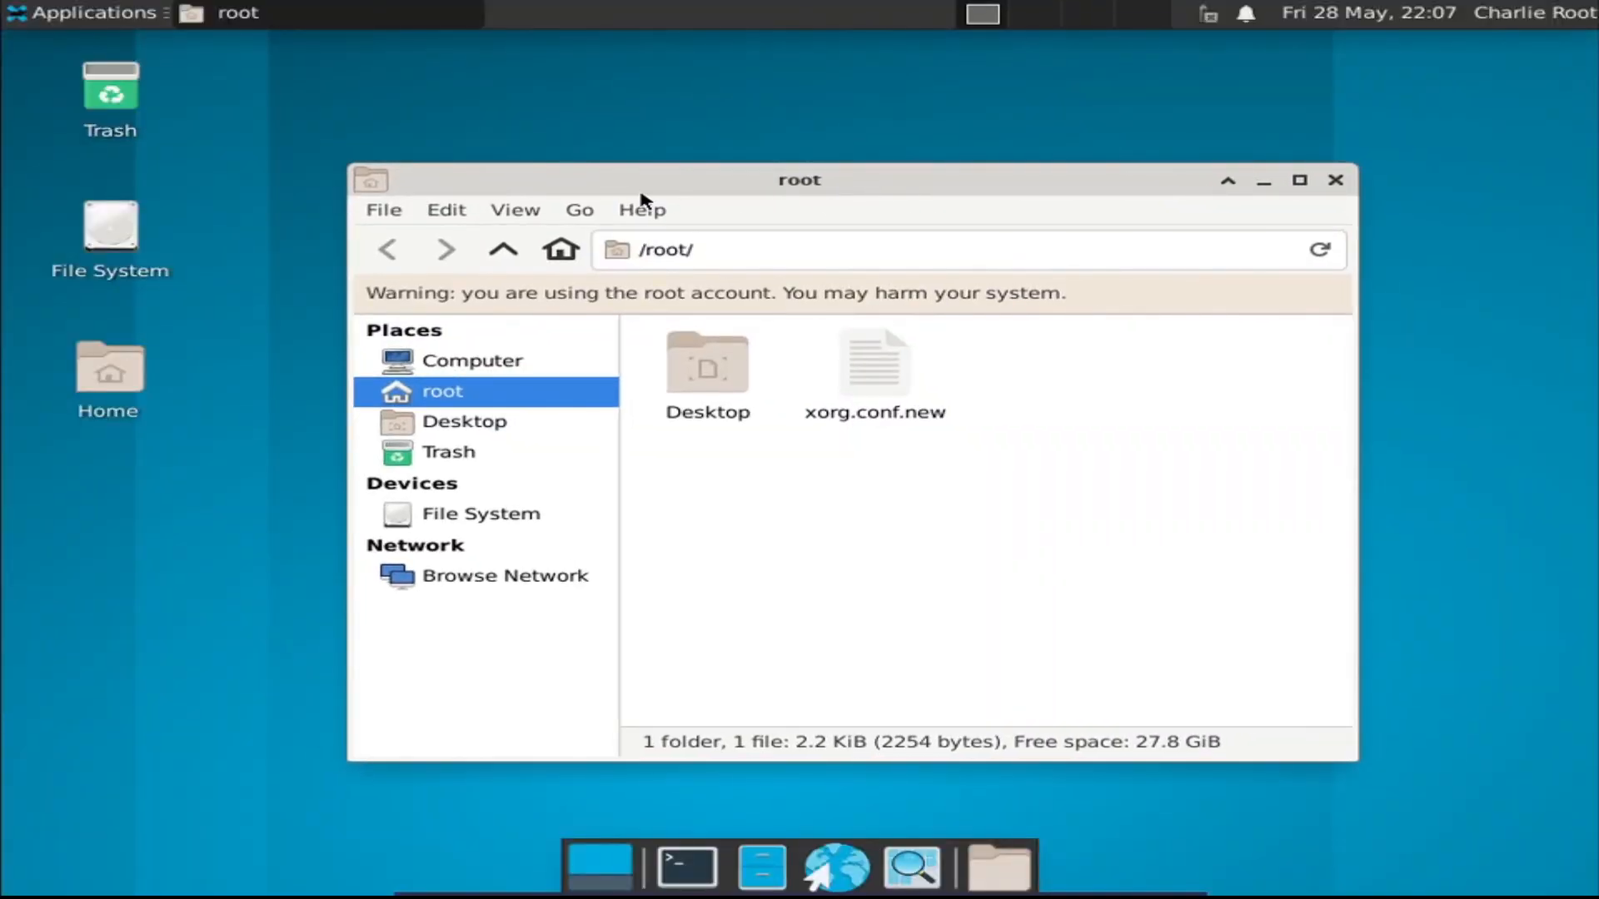
left_click(642, 208)
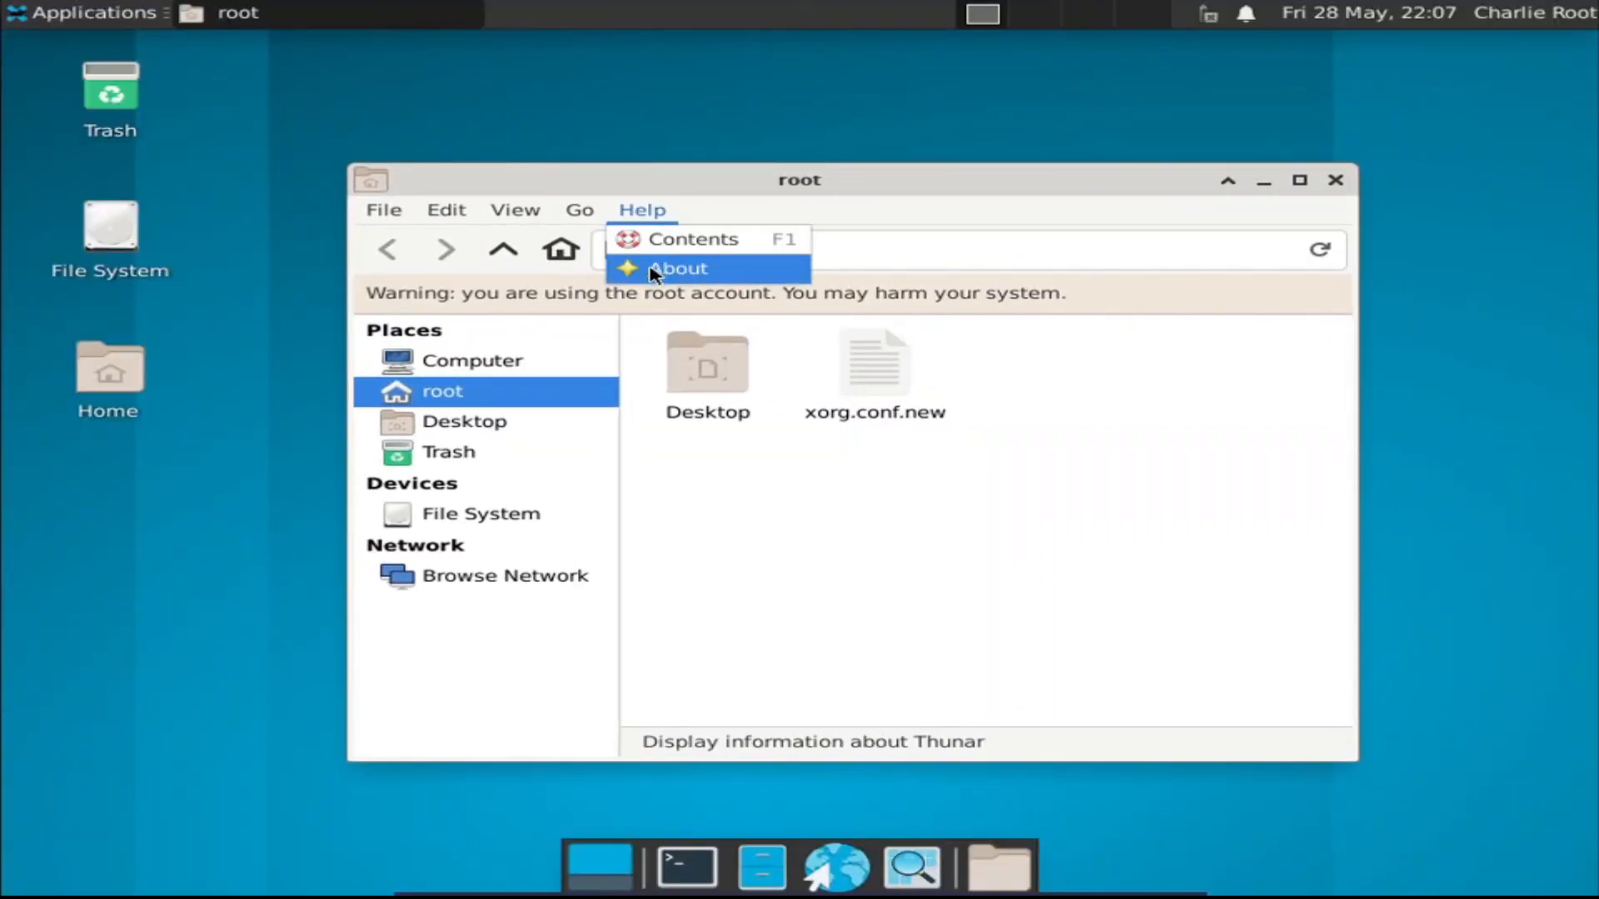
left_click(629, 265)
key("Escape")
key("ctrl+l")
left_click(90, 10)
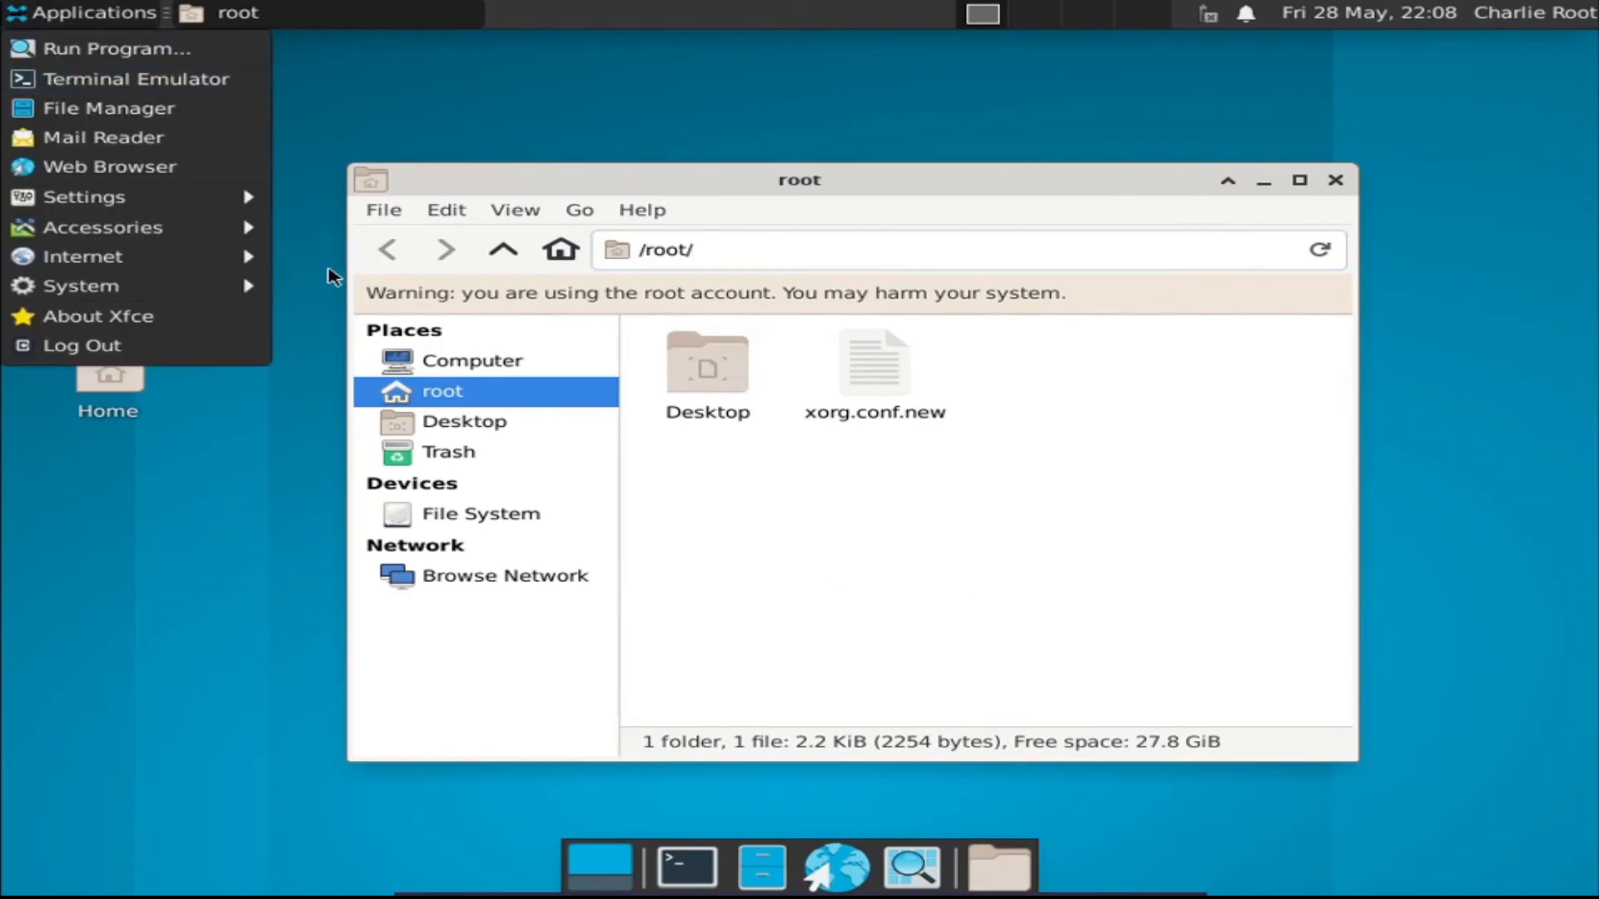
mouse_move(269, 293)
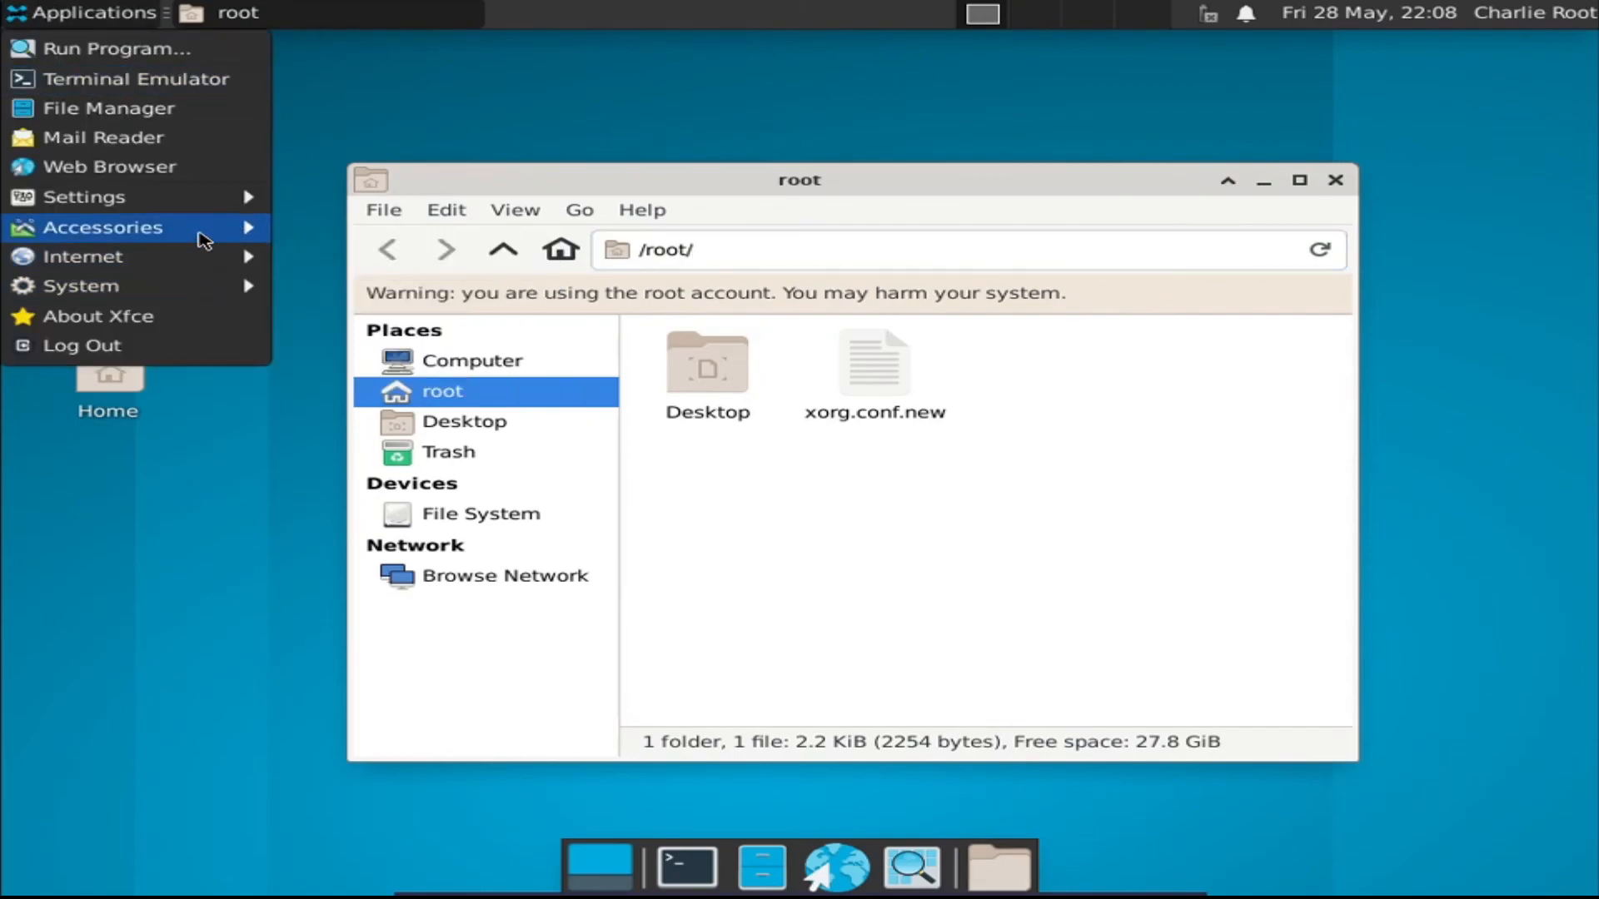
Apply the Greybird-dark theme in the Appearance settings.
mouse_move(214, 197)
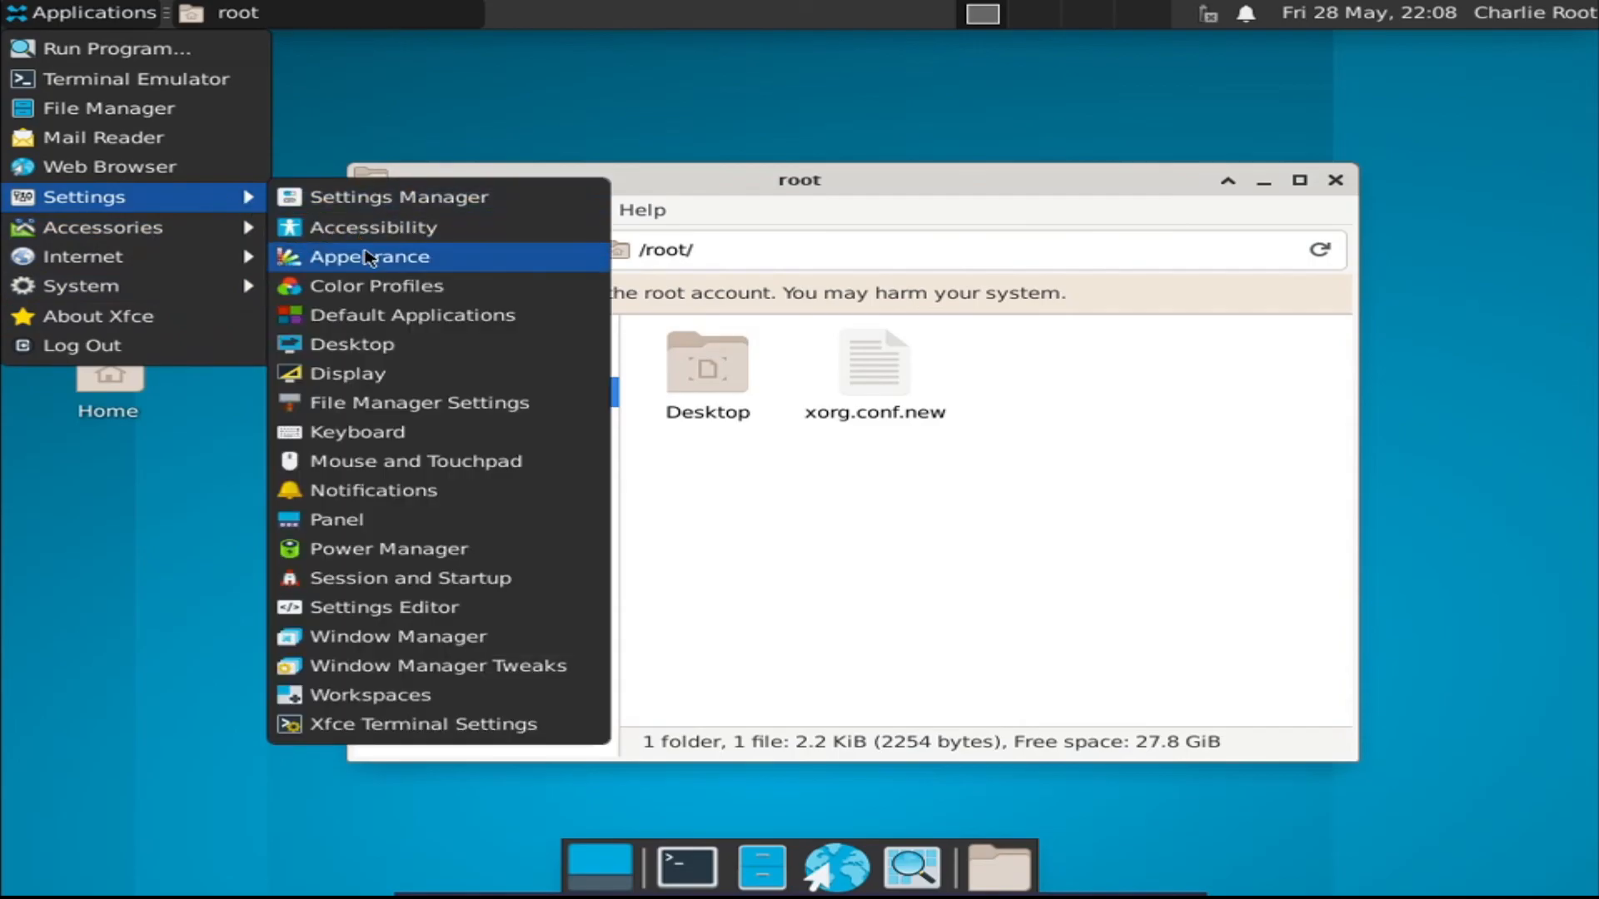
left_click(367, 255)
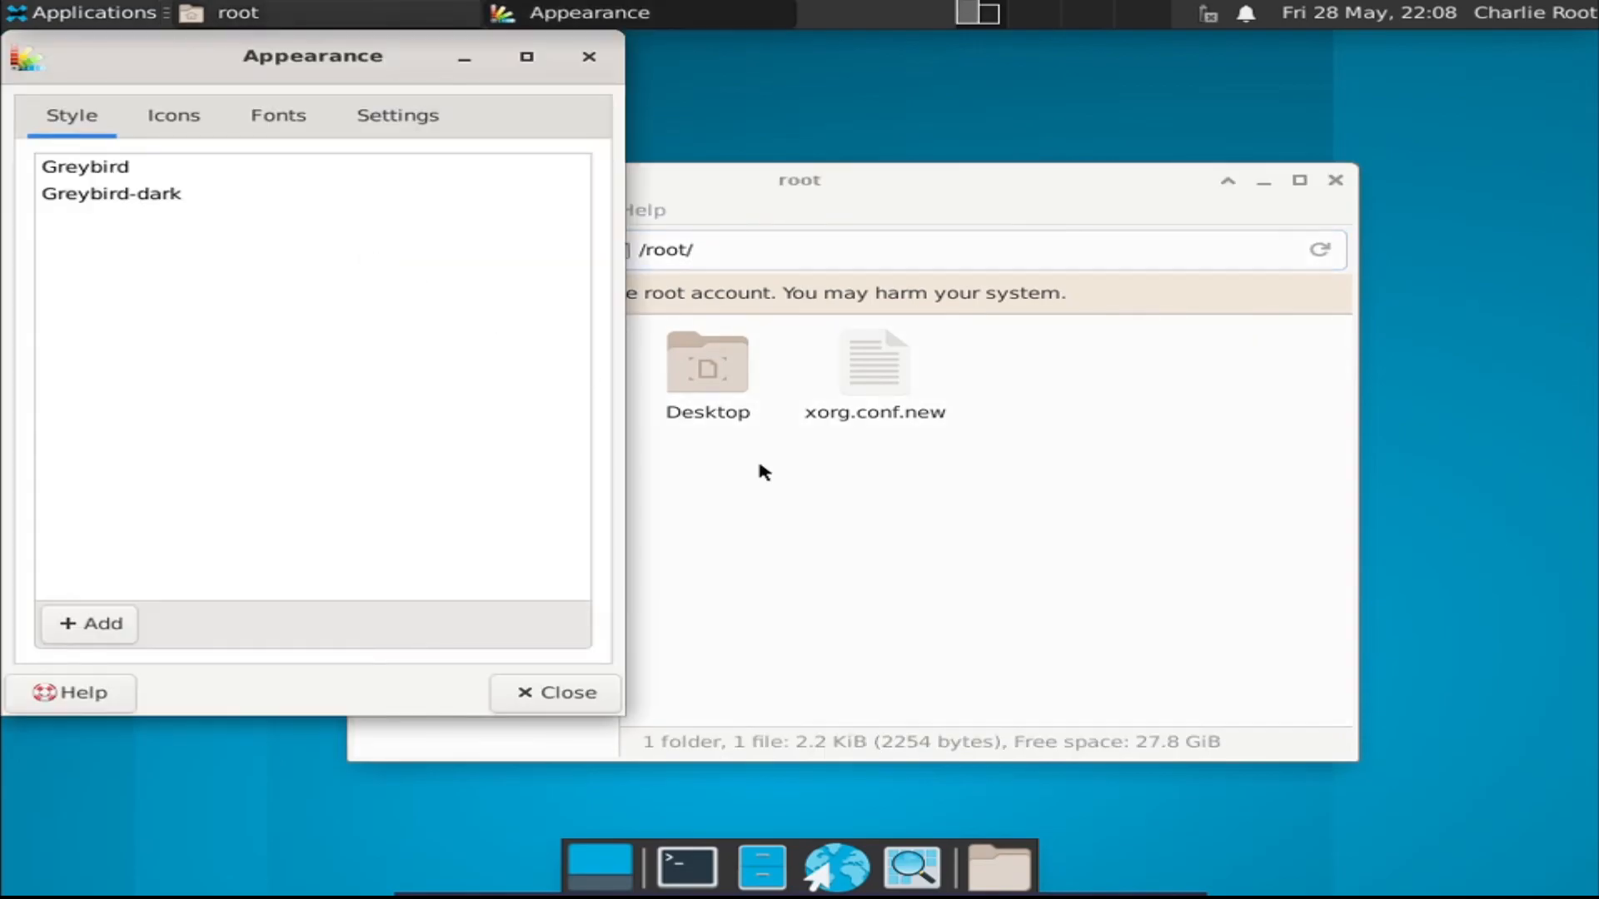
left_click(150, 171)
left_click_drag(286, 45, 567, 86)
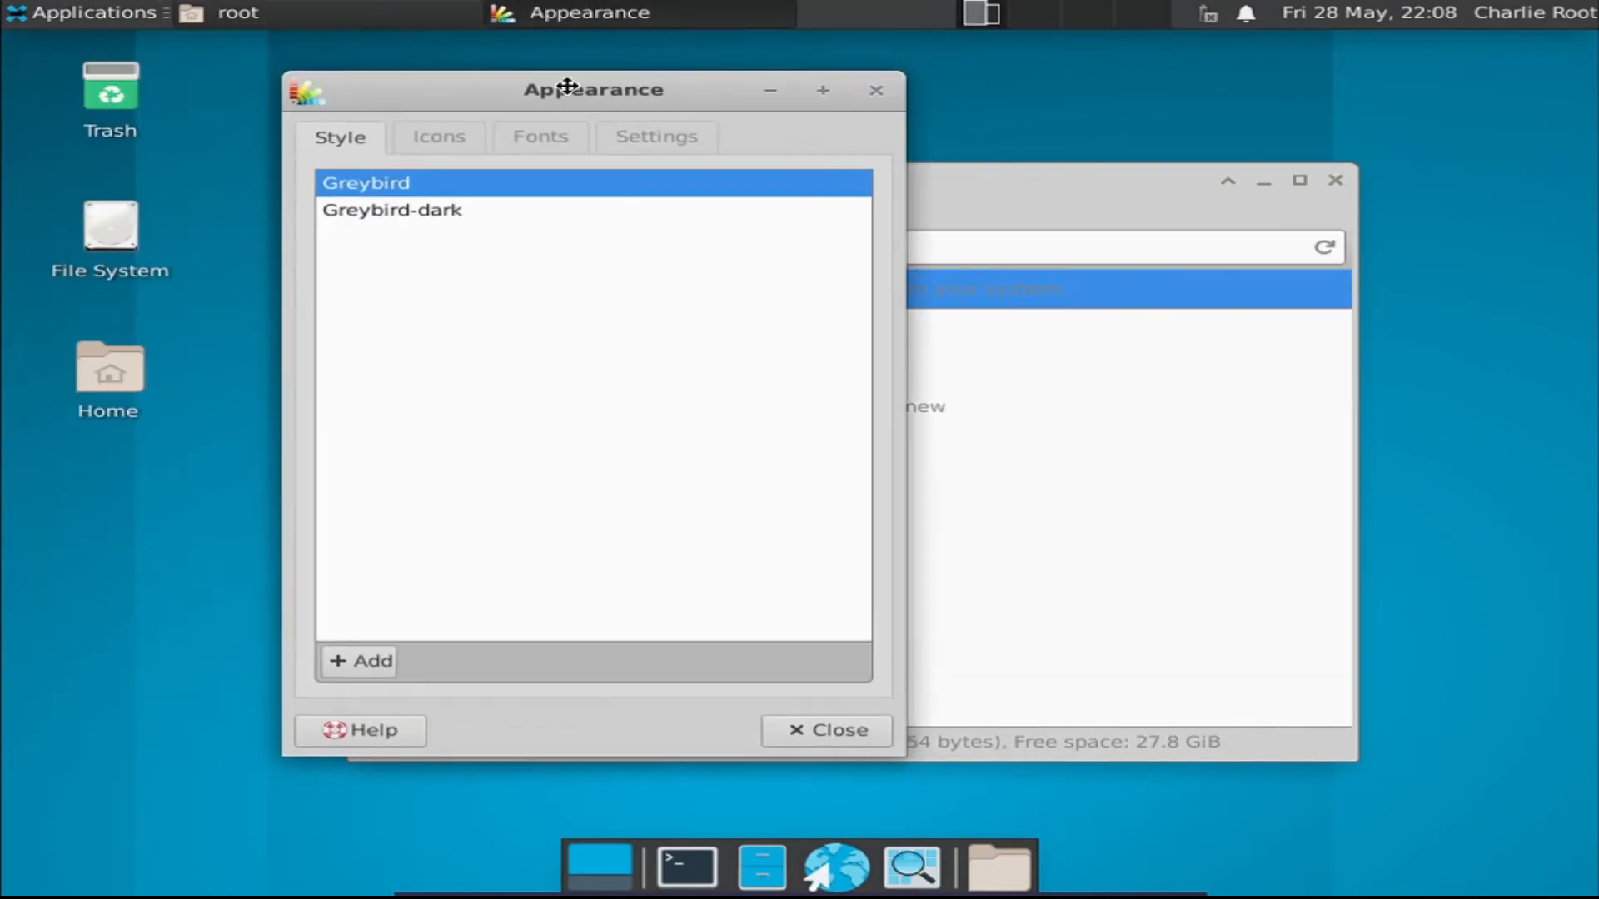
left_click(463, 213)
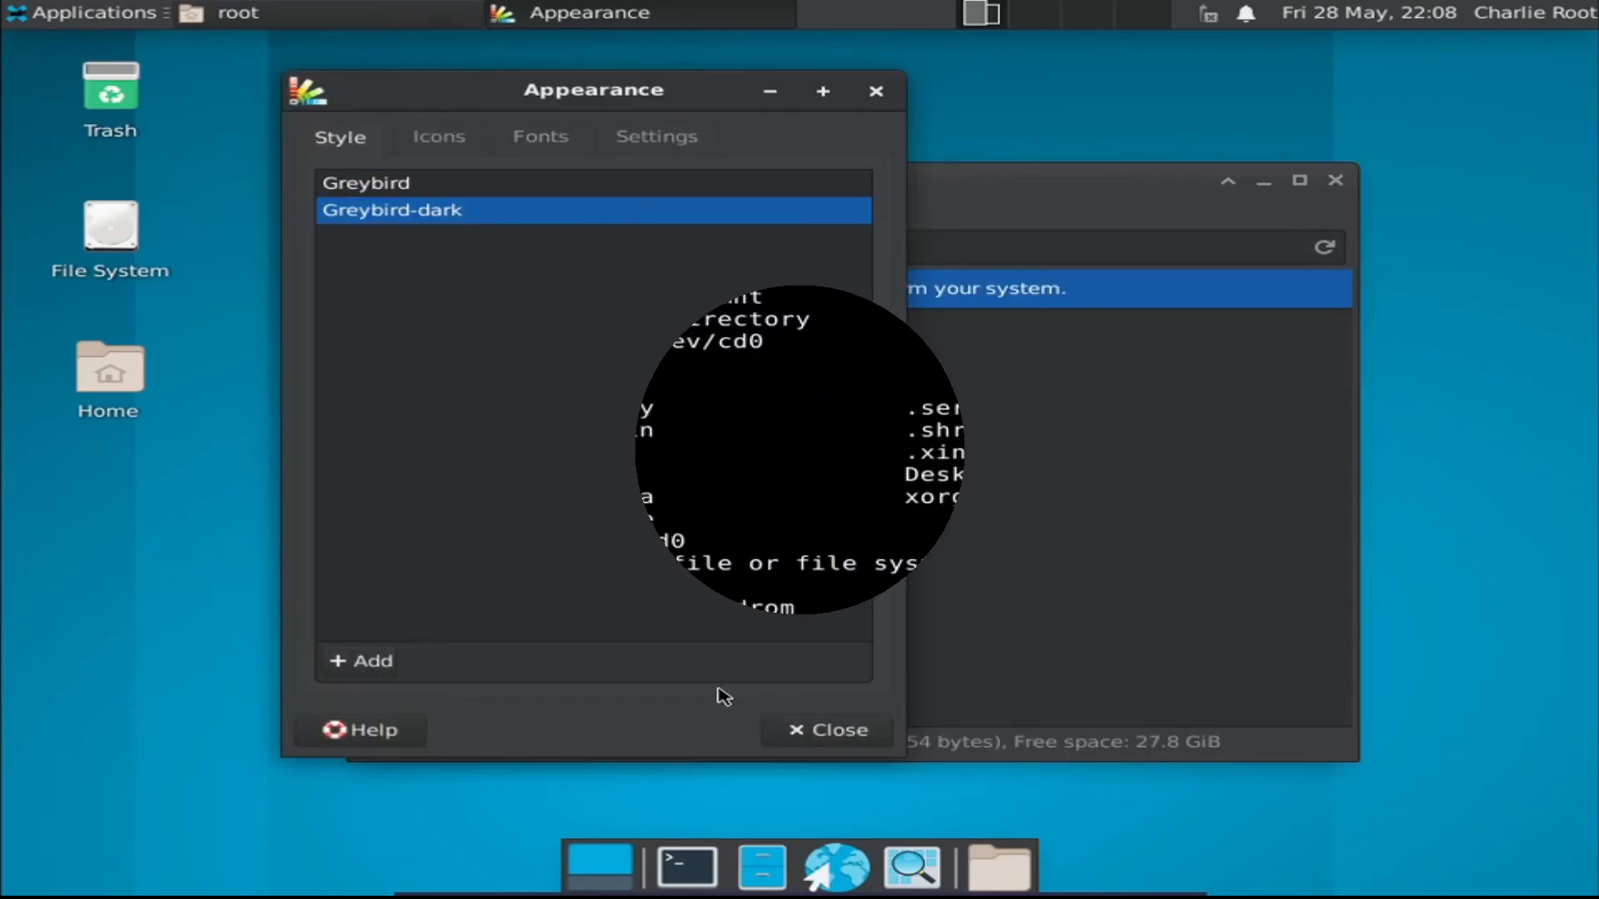
Set the brighter blue image as the desktop wallpaper and close the desktop settings.
right_click(714, 297)
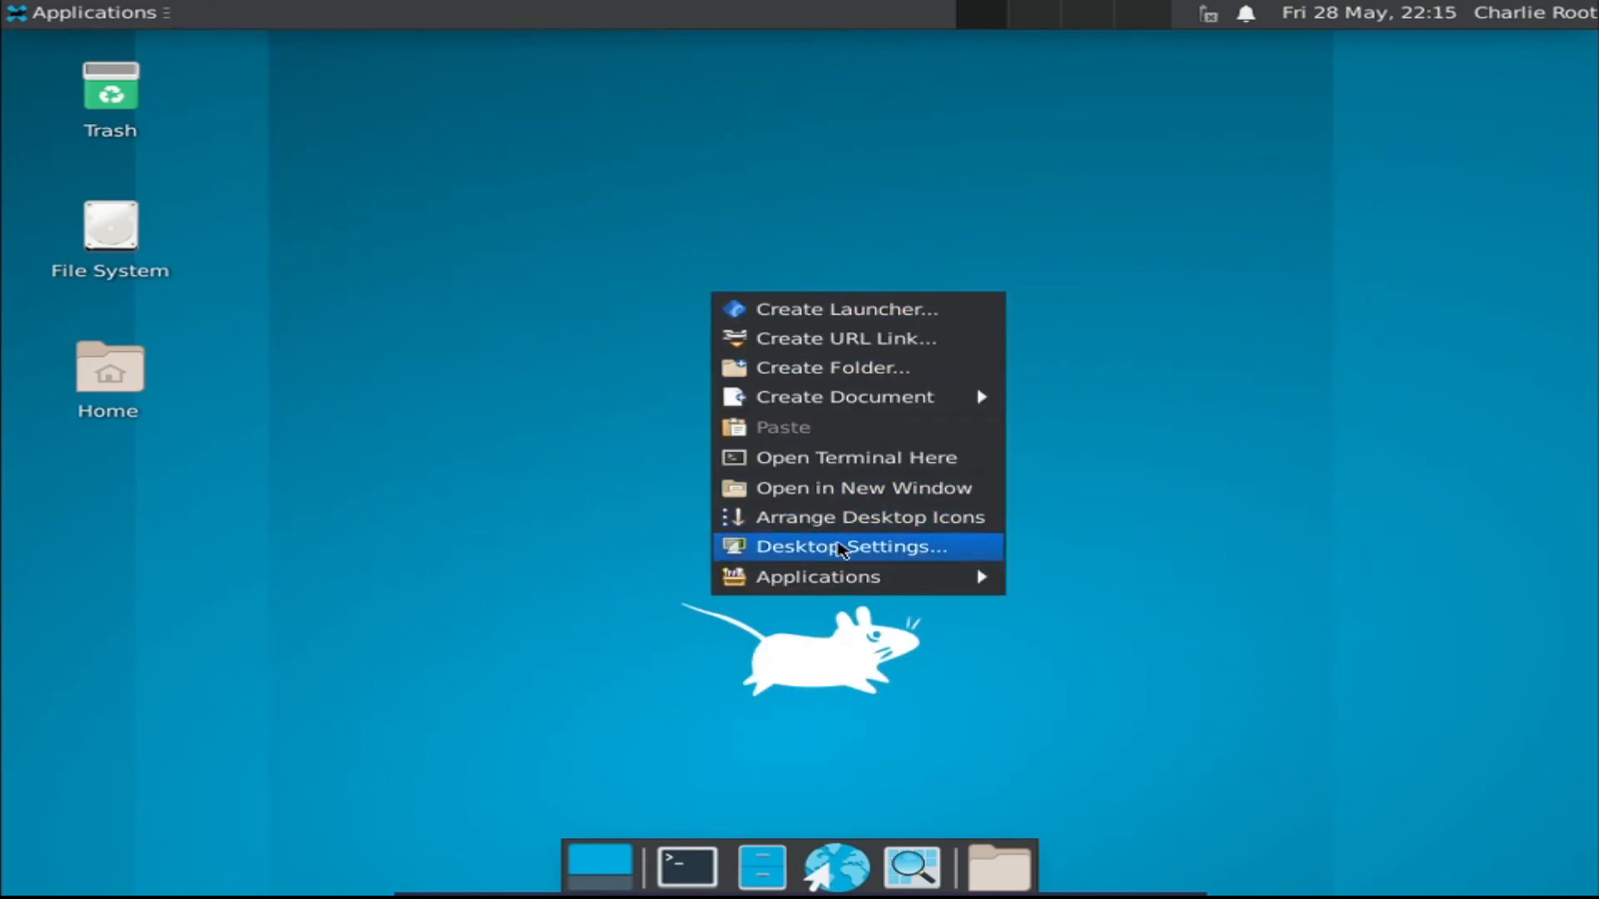
left_click(835, 546)
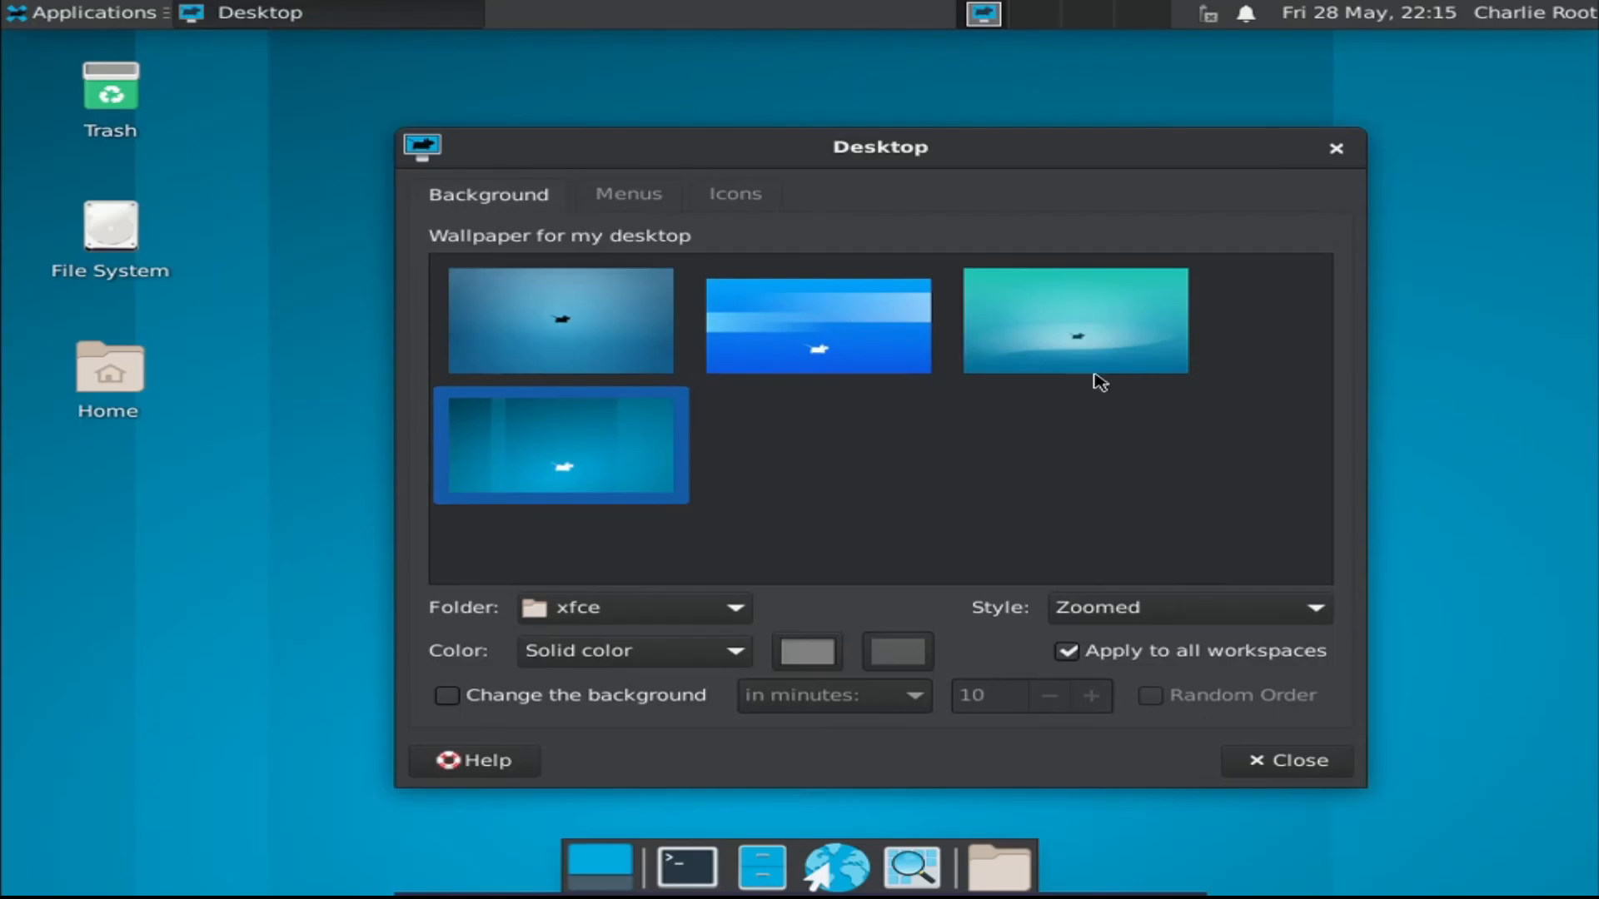
left_click(862, 335)
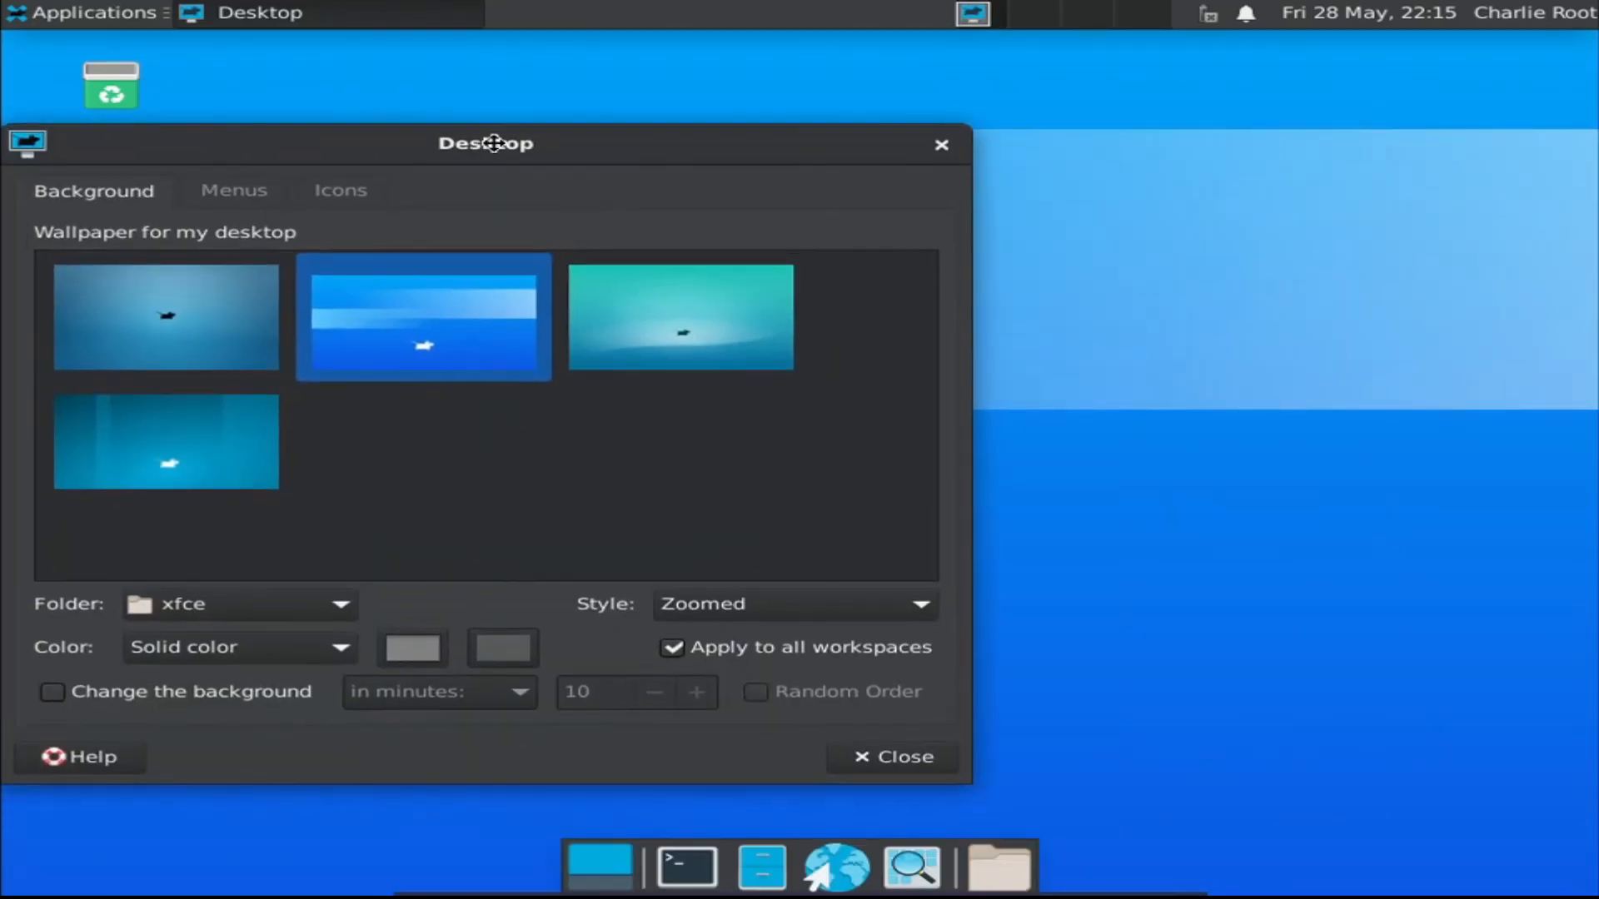
left_click_drag(902, 152, 828, 148)
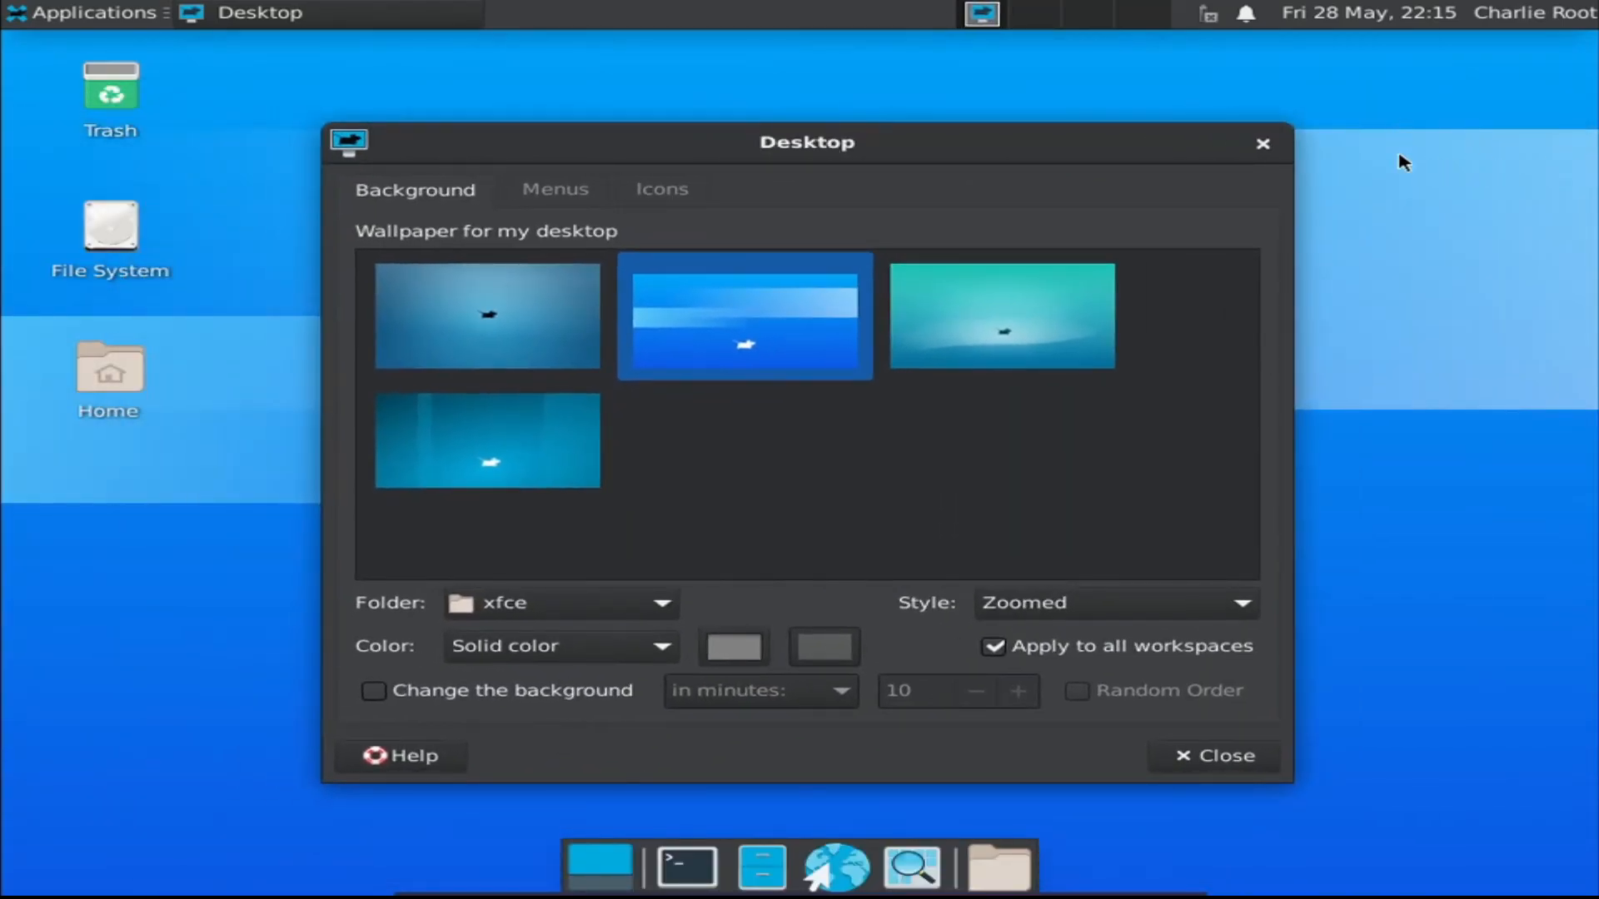
left_click(1263, 144)
left_click(92, 7)
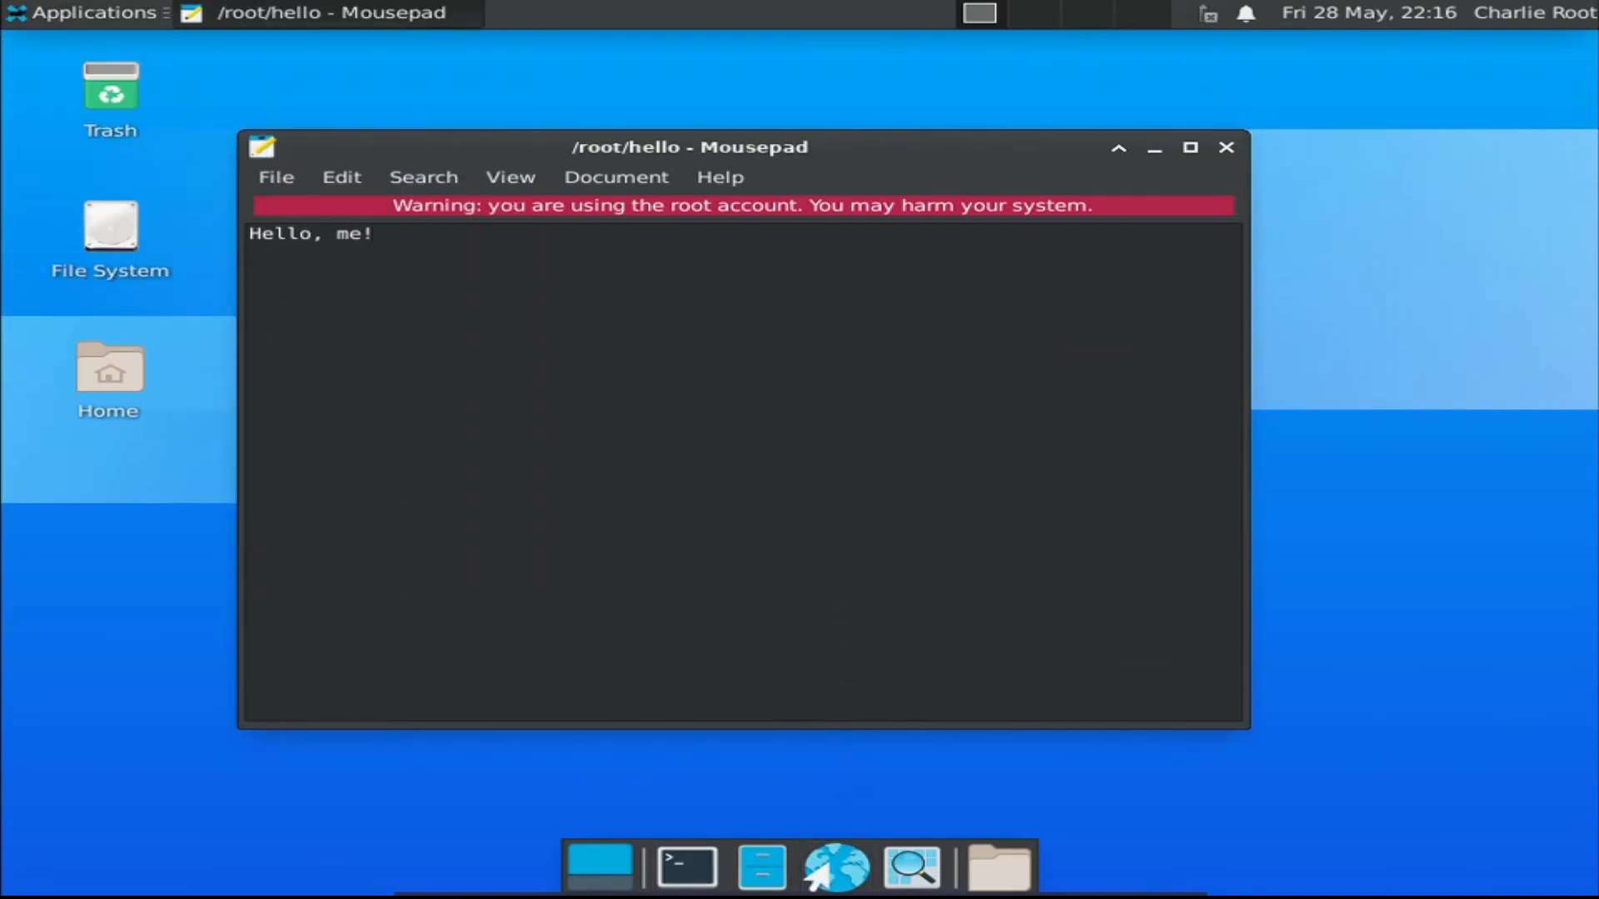
Close Mousepad, launch Firefox as the default browser, and open the YouTube tile.
left_click(809, 866)
left_click(1226, 148)
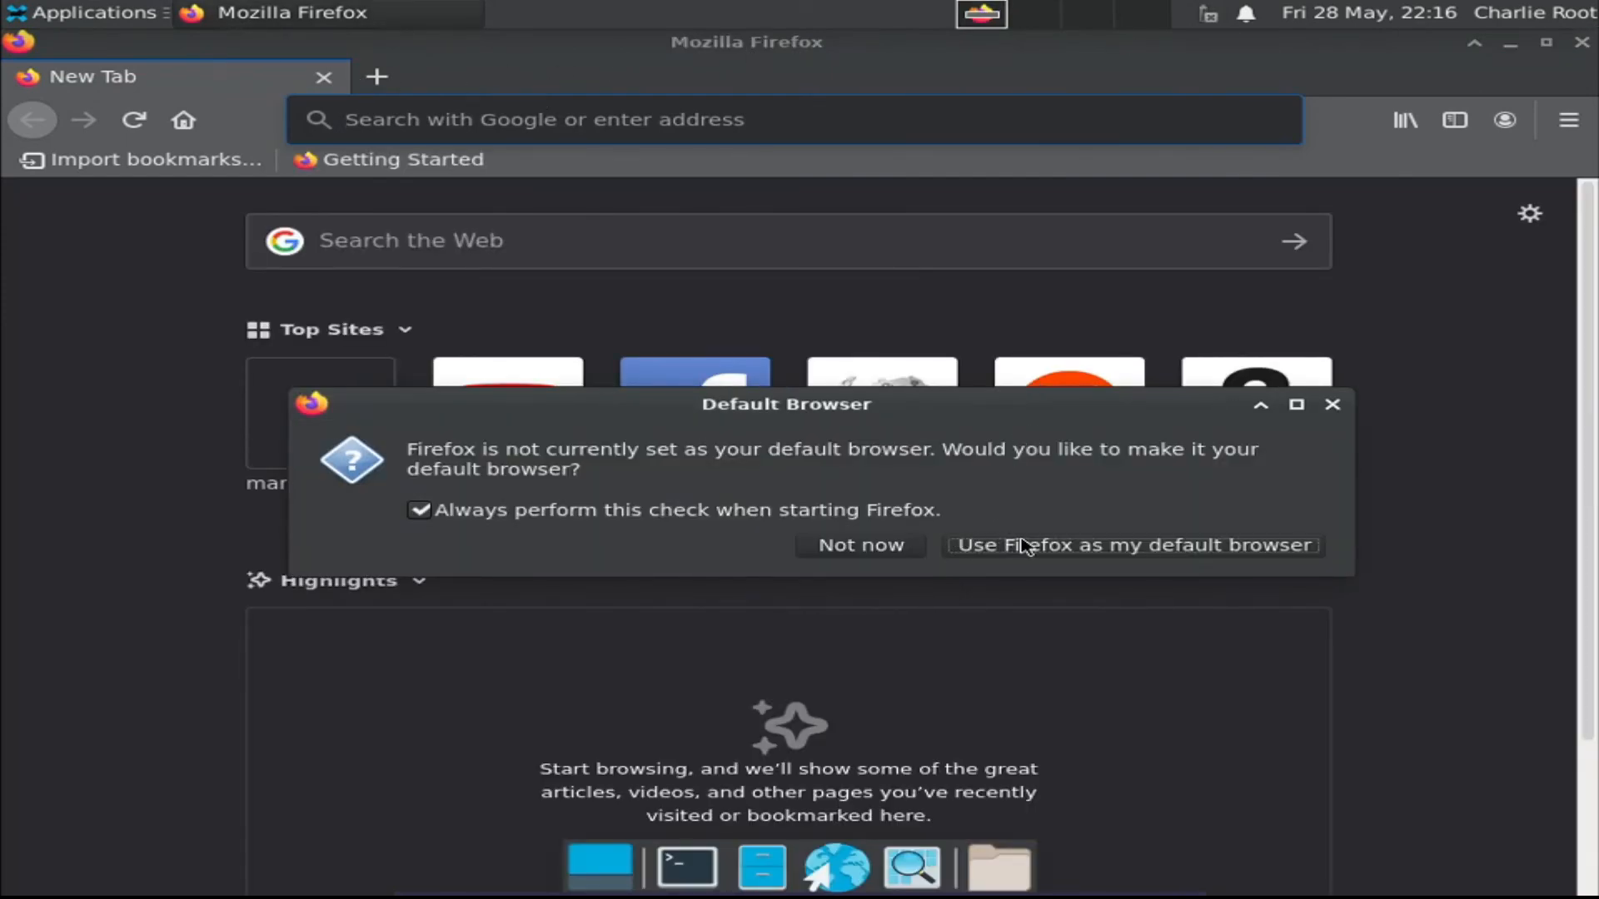
left_click(1026, 546)
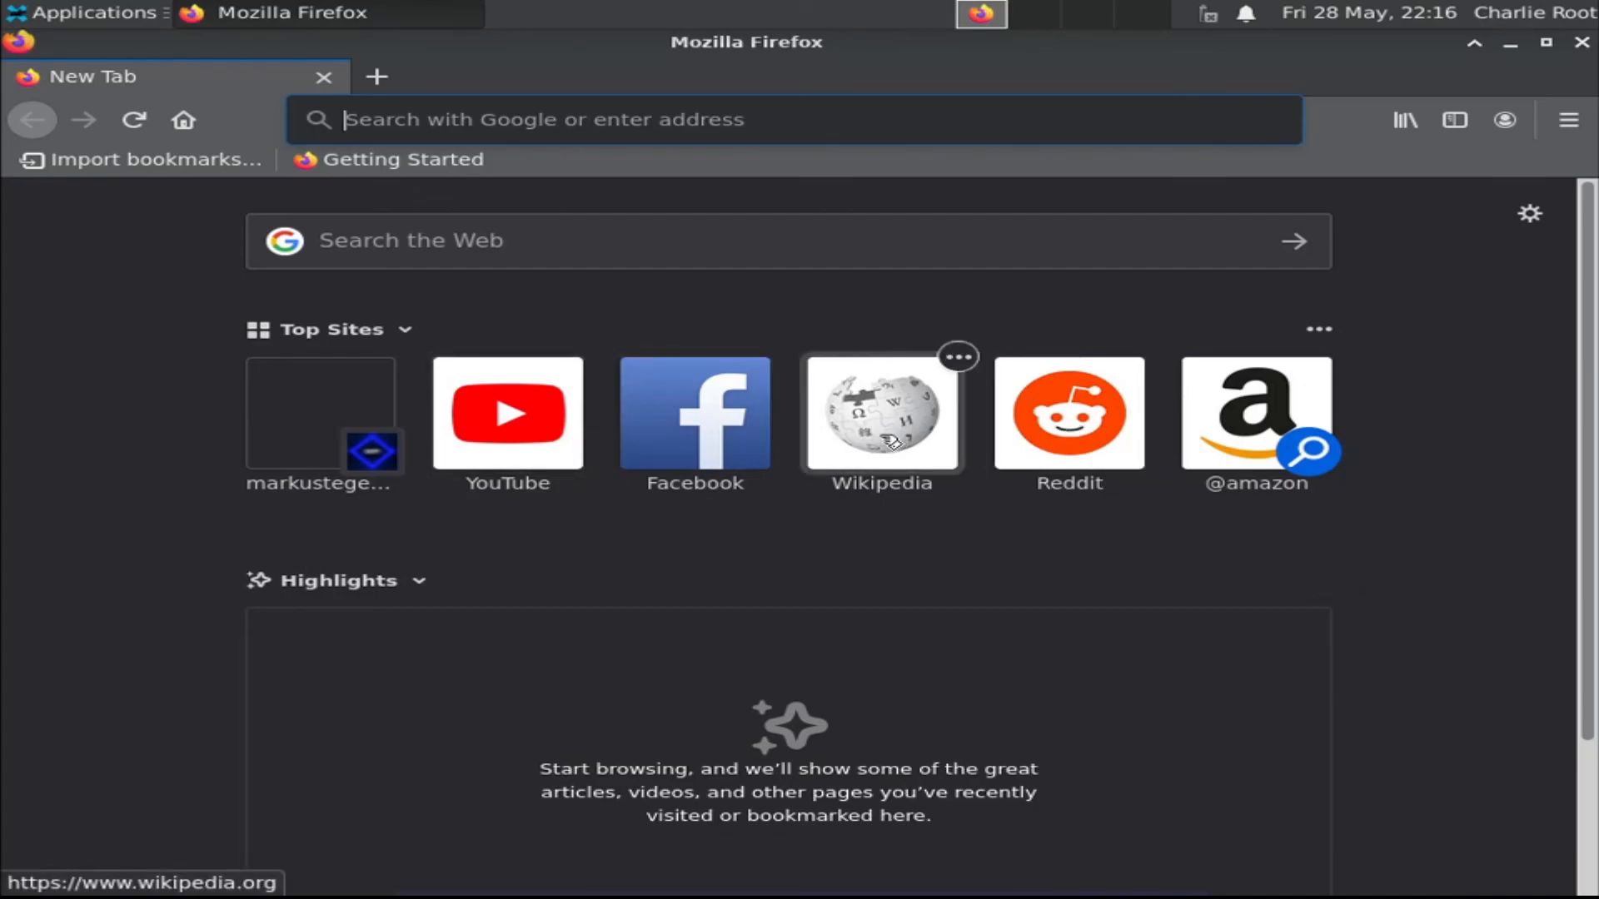
left_click_drag(629, 408, 431, 425)
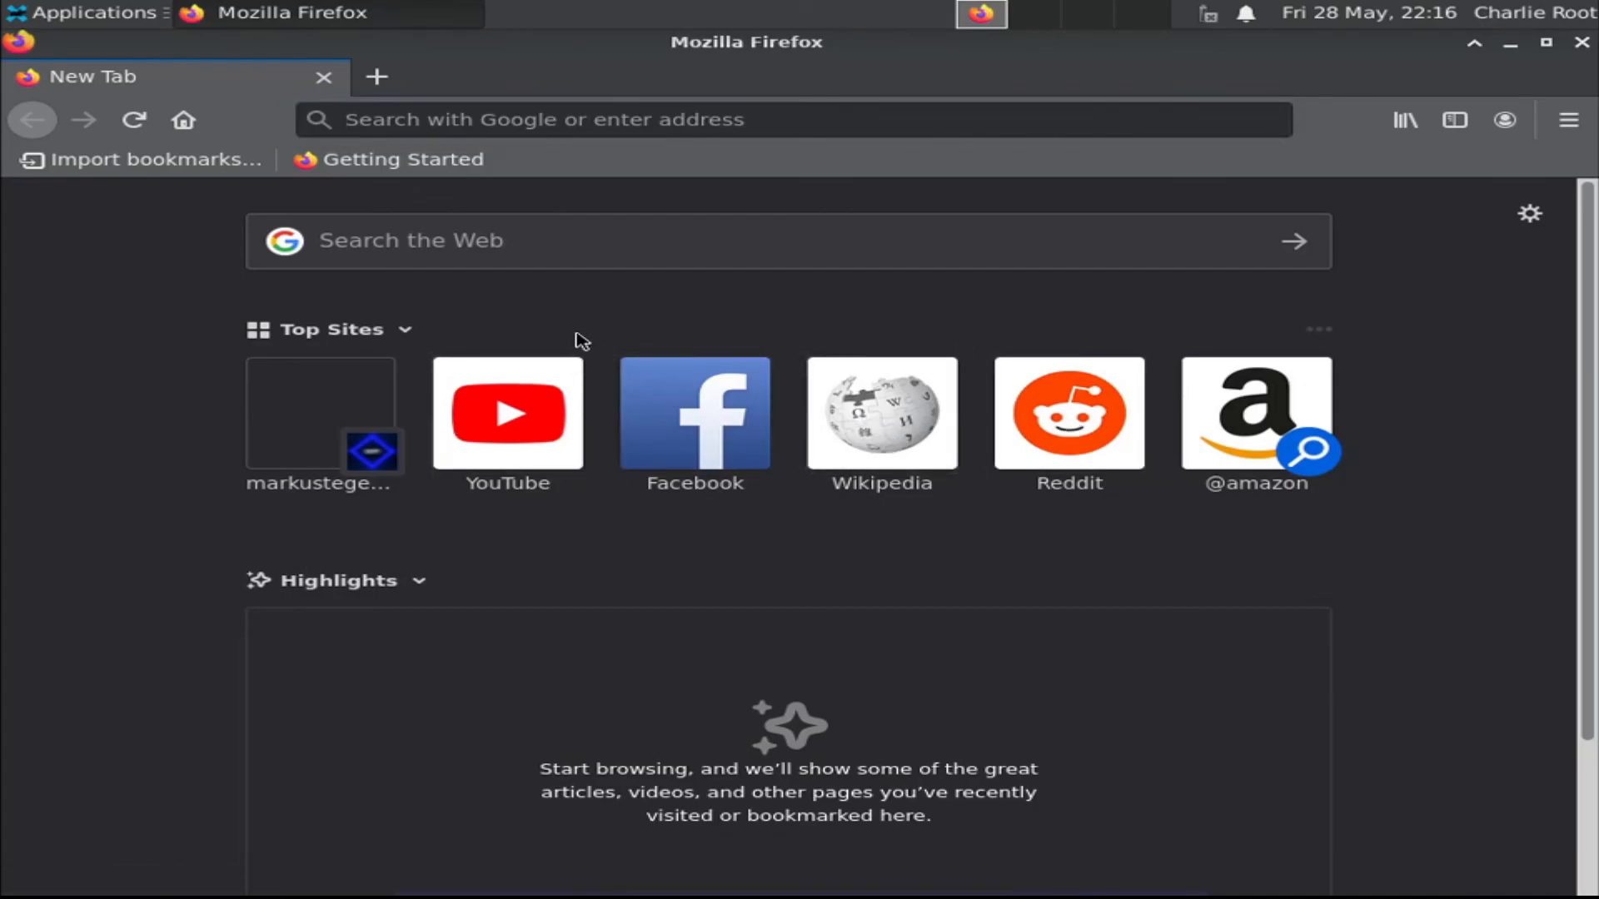
left_click(533, 370)
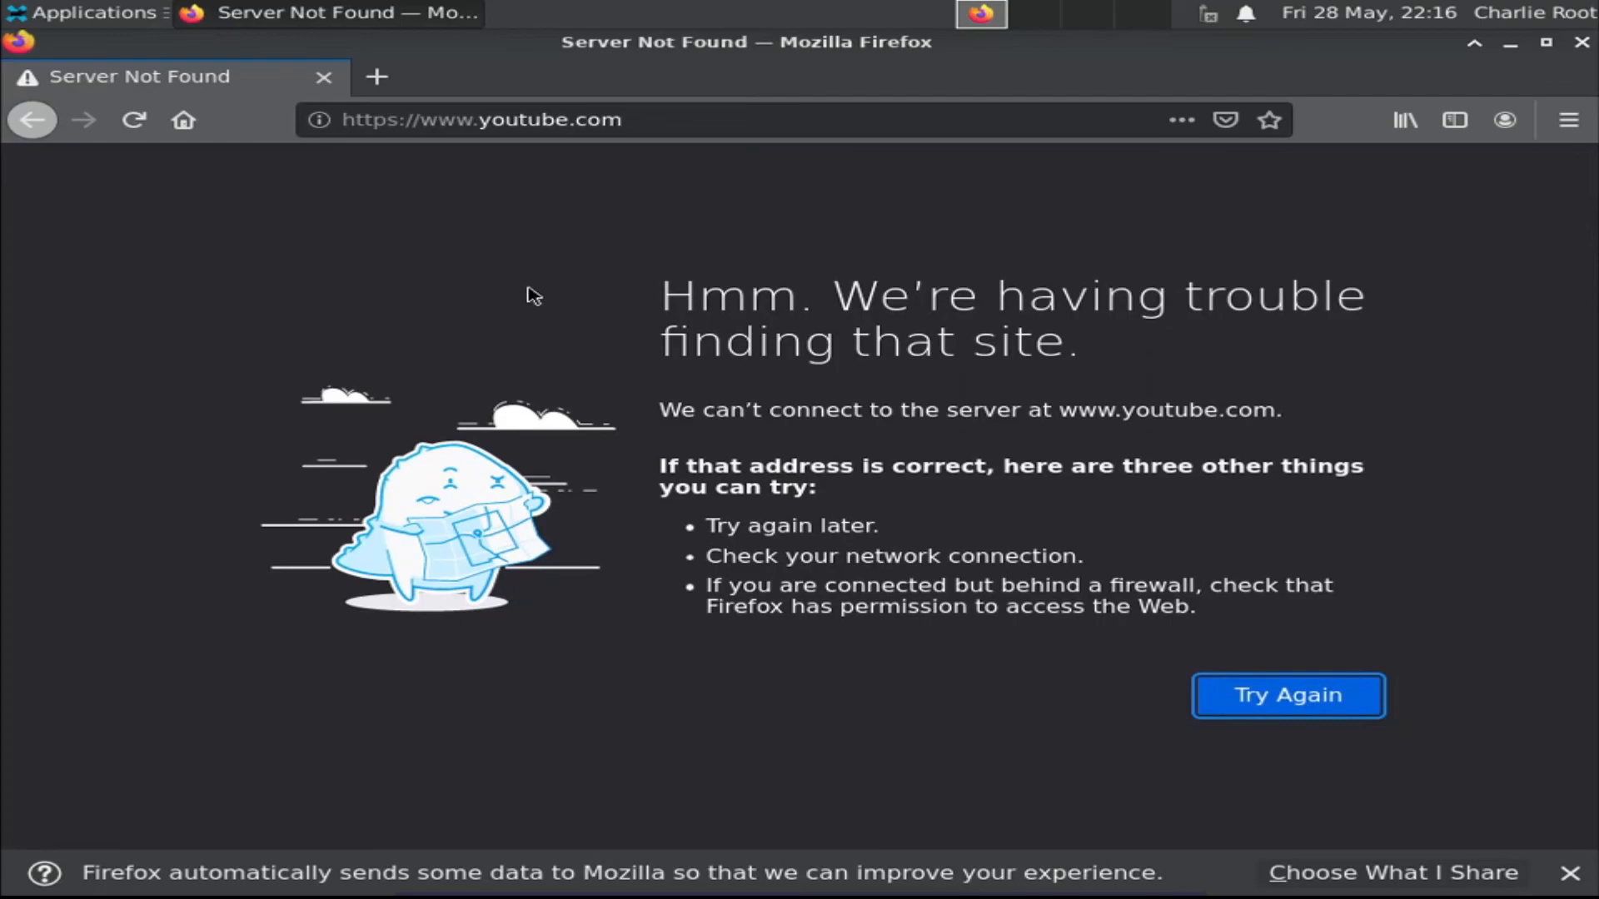
mouse_move(809, 871)
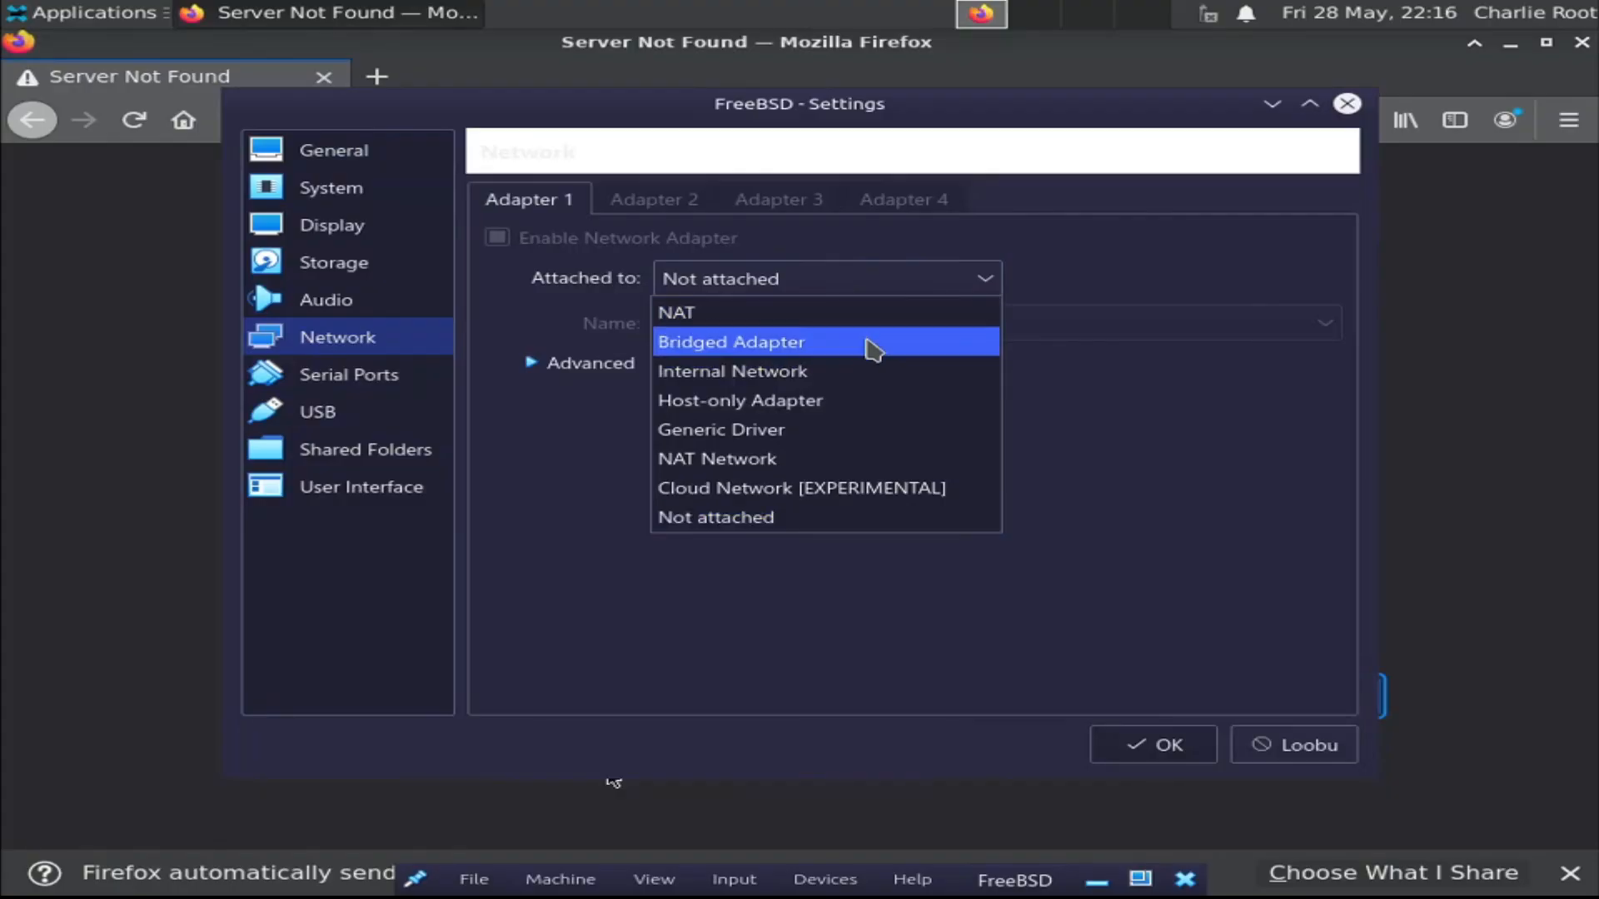
Switch the VM's network adapter to Bridged Adapter.
left_click(867, 347)
left_click(1153, 737)
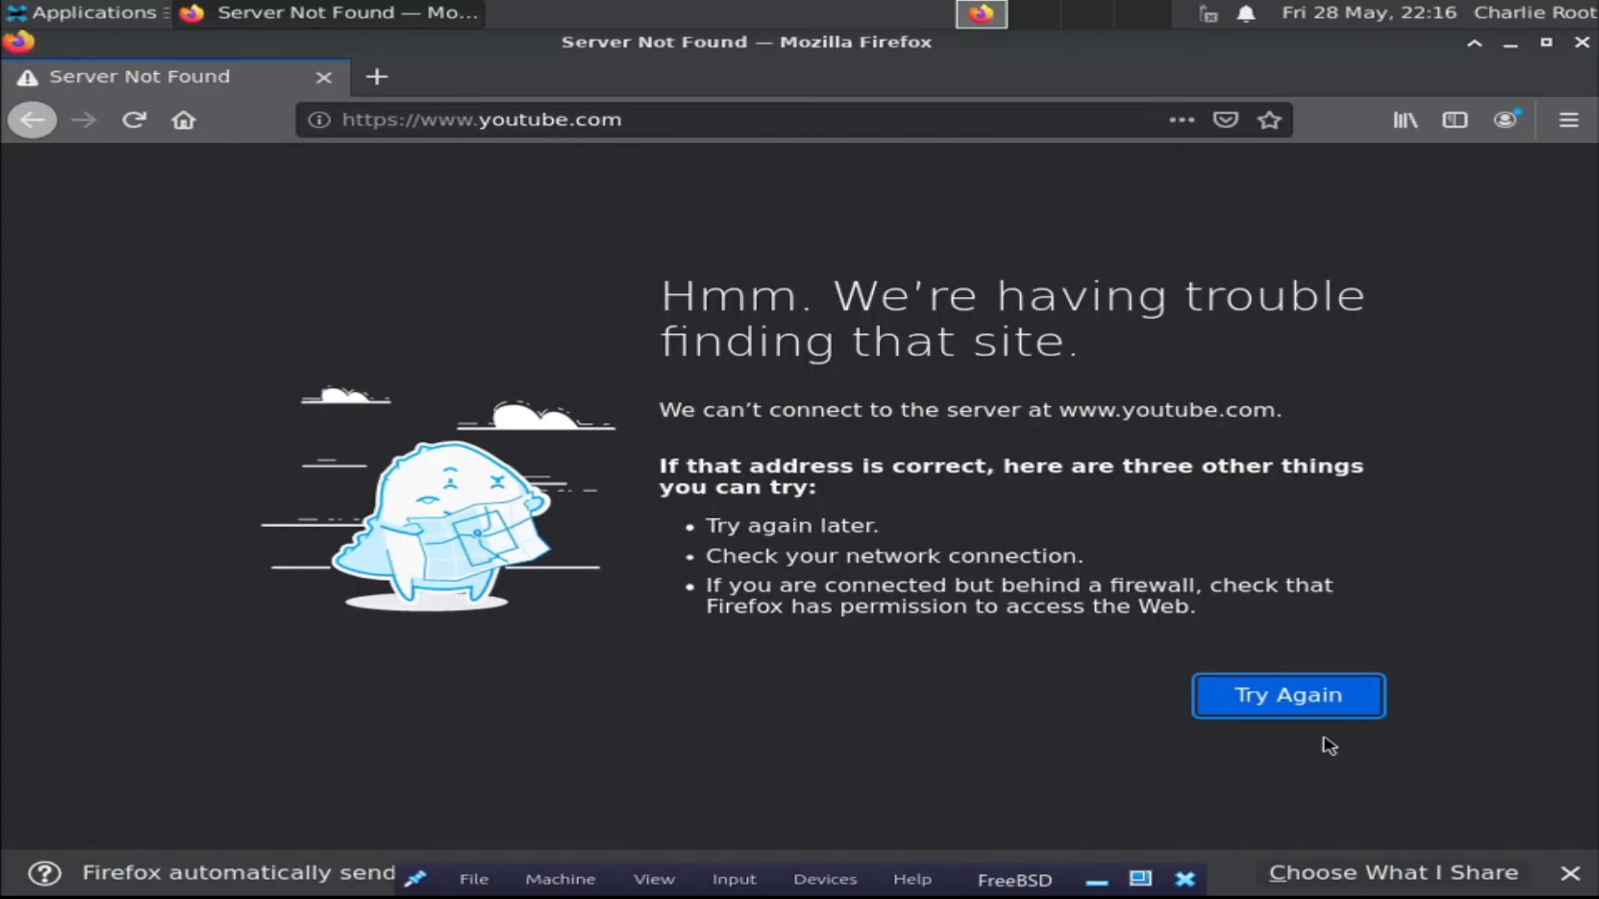
left_click(1288, 695)
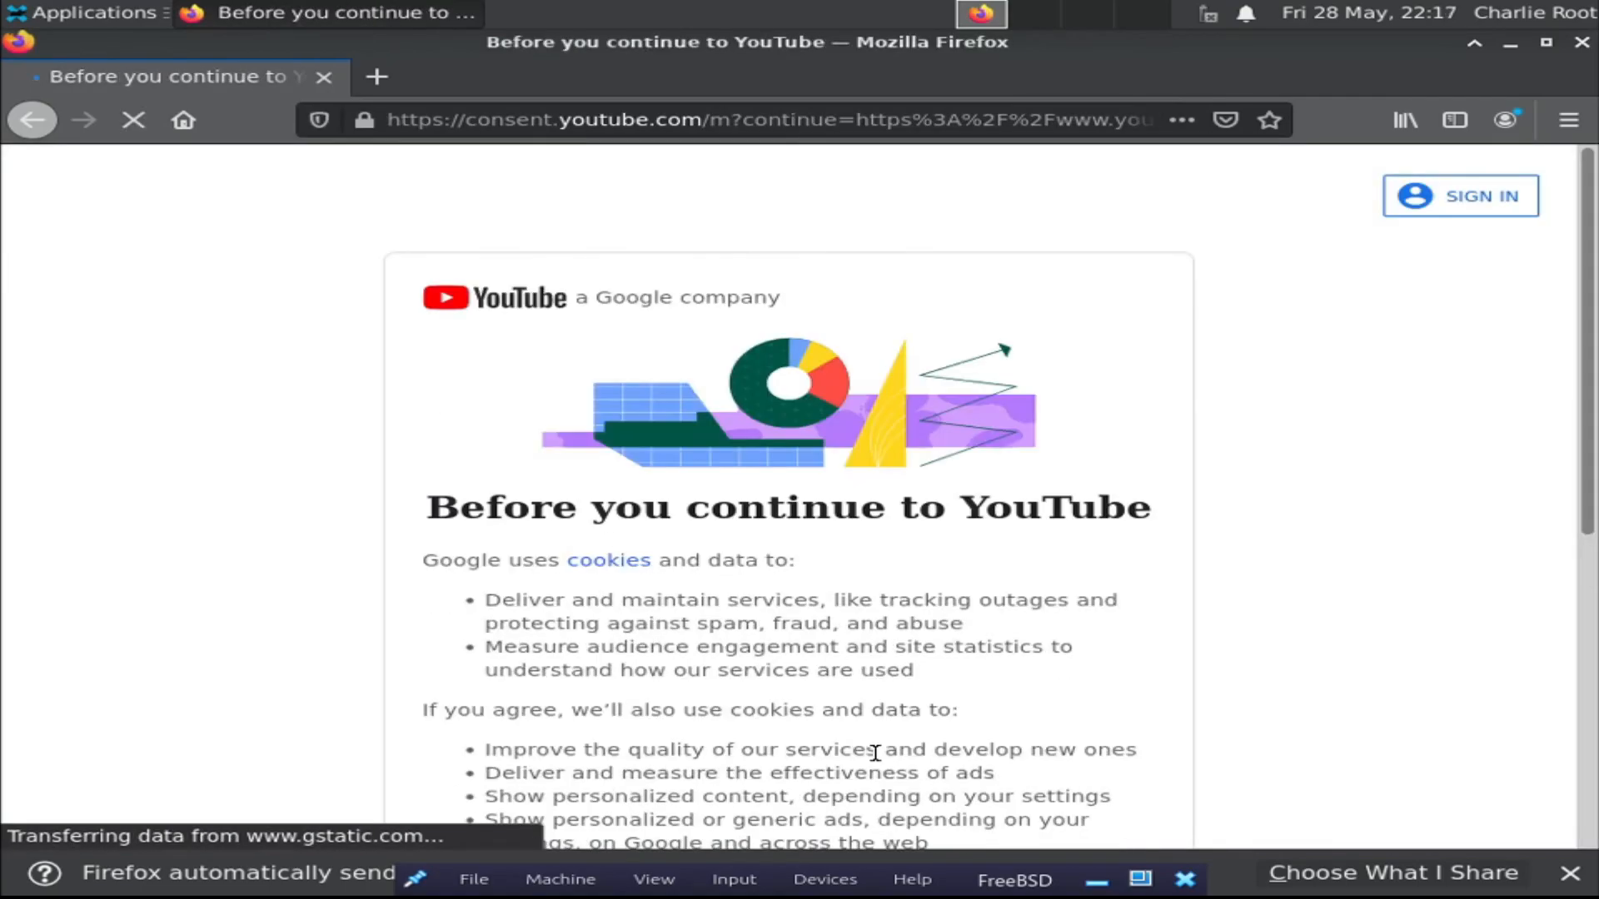
scroll(850, 670, "down", 5)
Accept YouTube's cookie consent, dismiss Firefox's data notice, and widen the video player.
left_click(1088, 735)
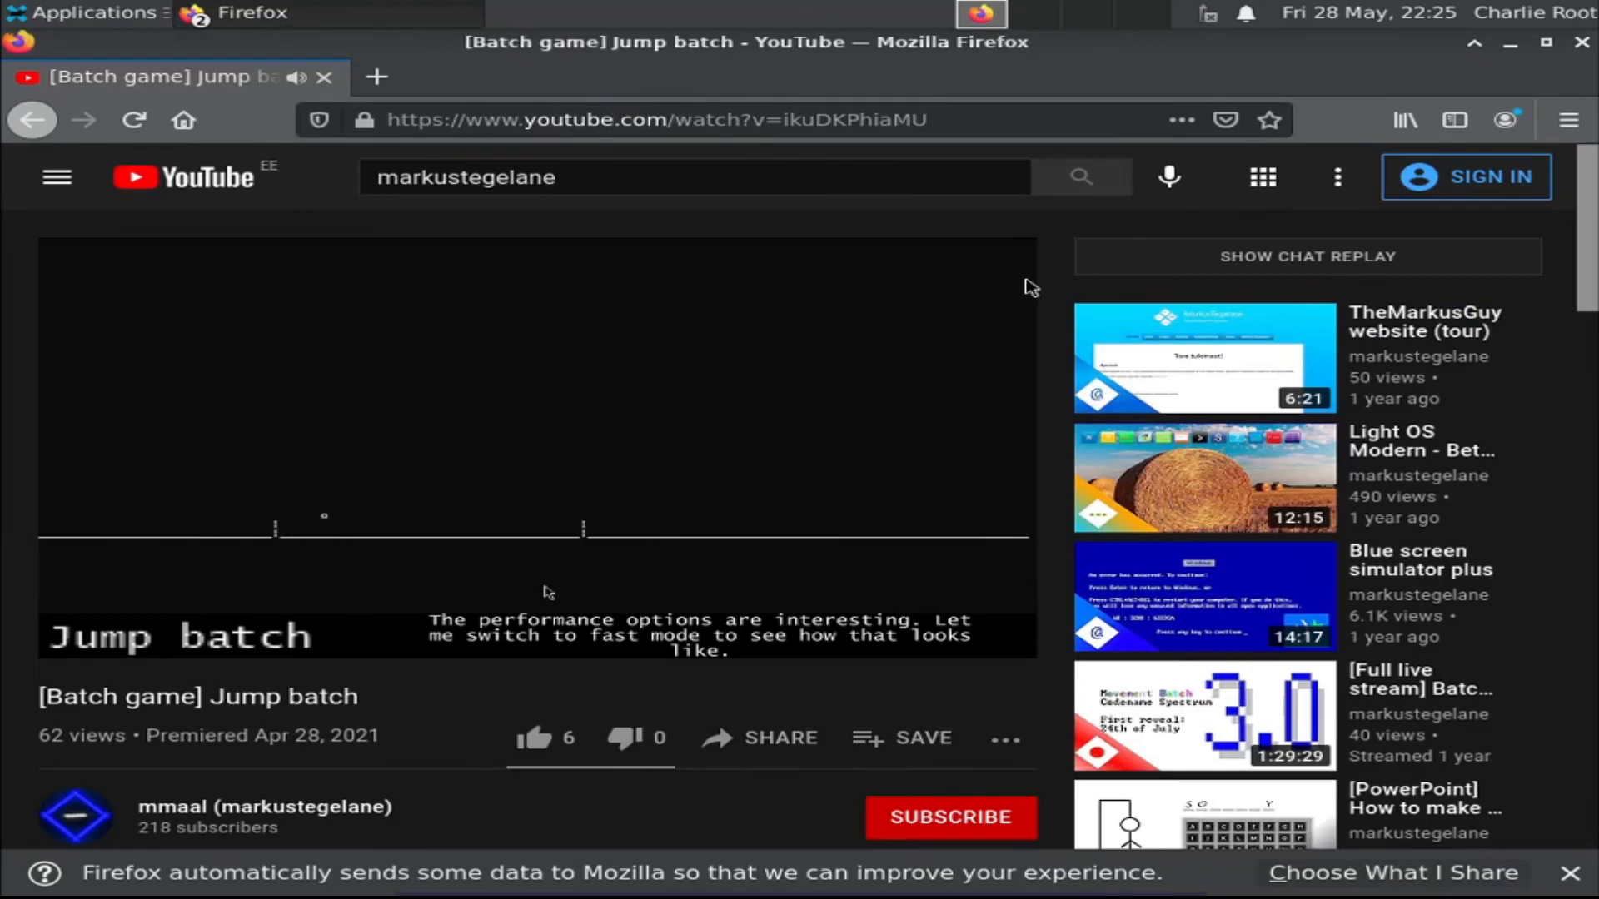
left_click(1570, 873)
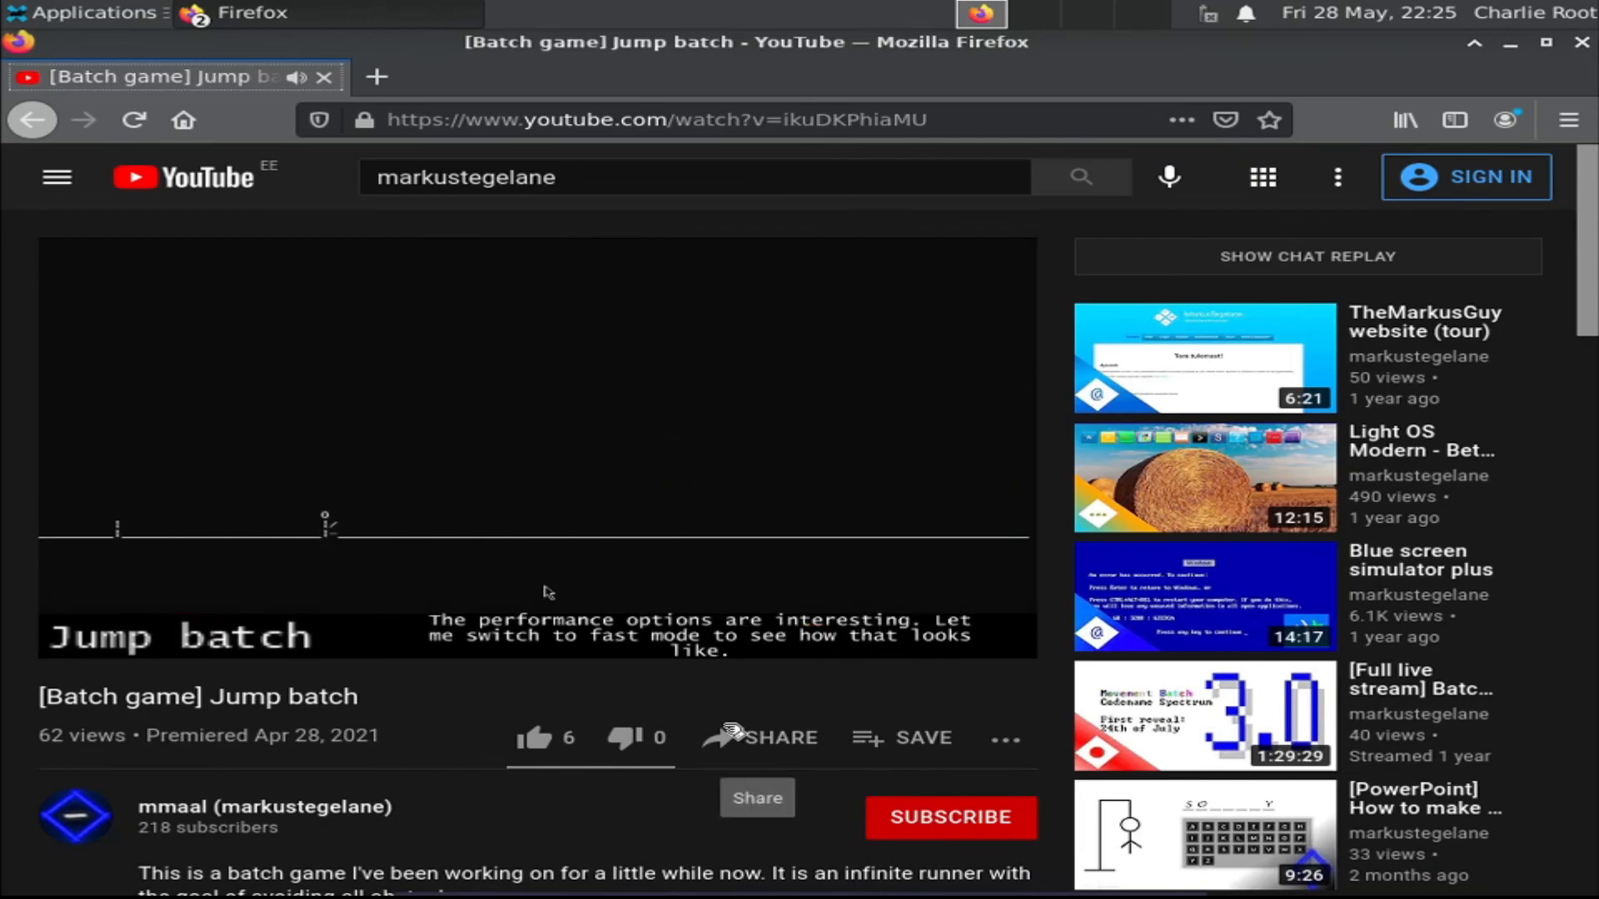
left_click(924, 635)
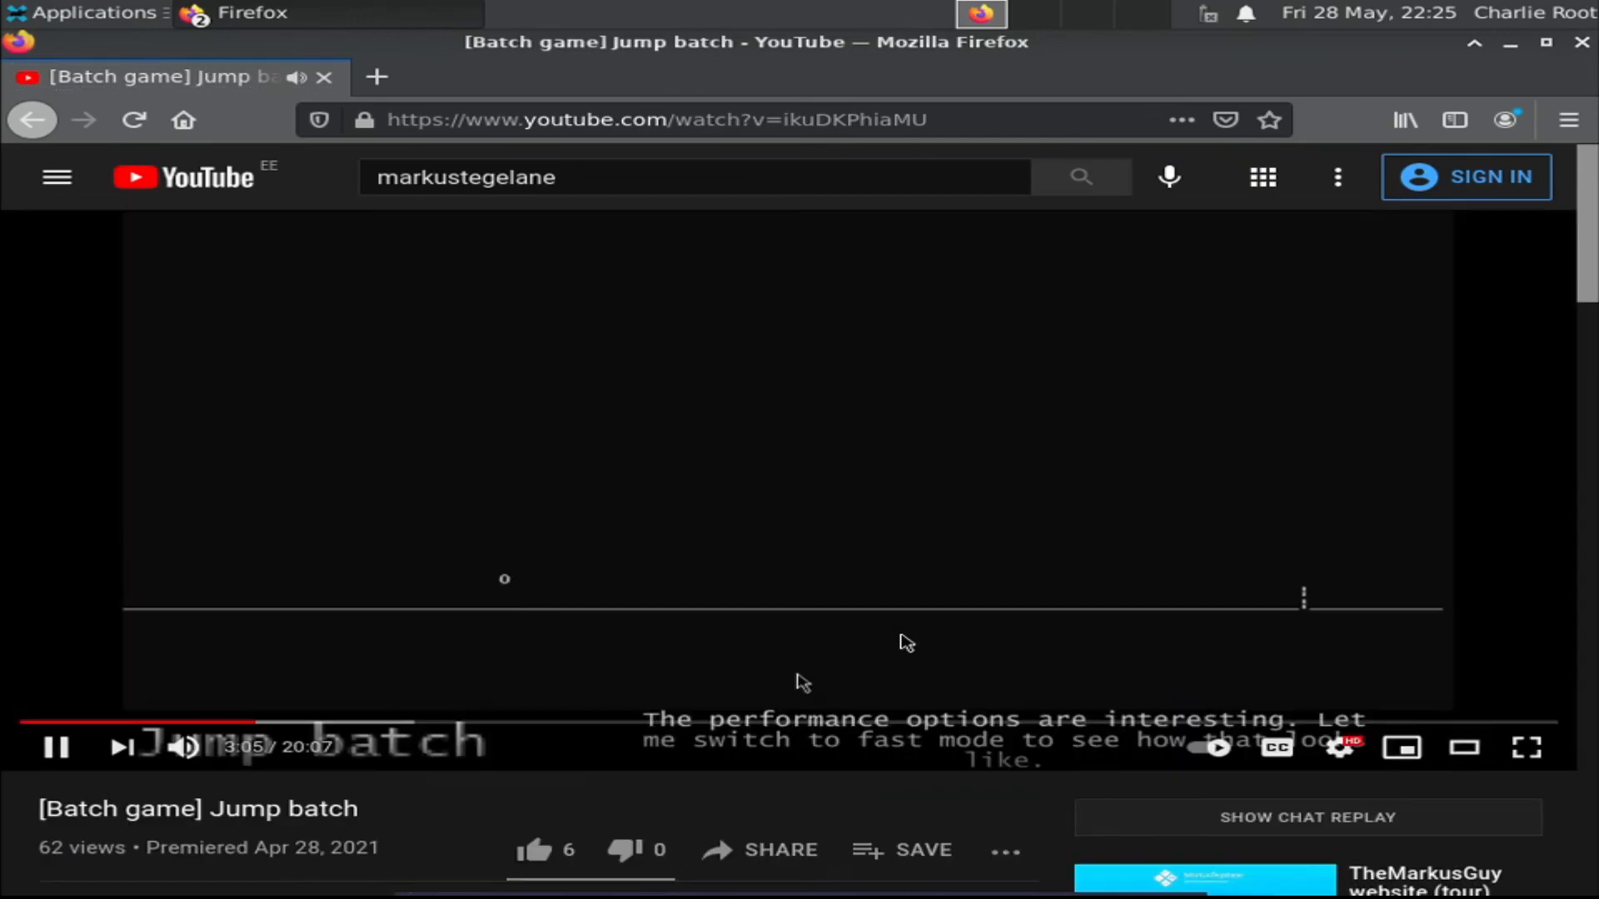
scroll(553, 750, "down", 10)
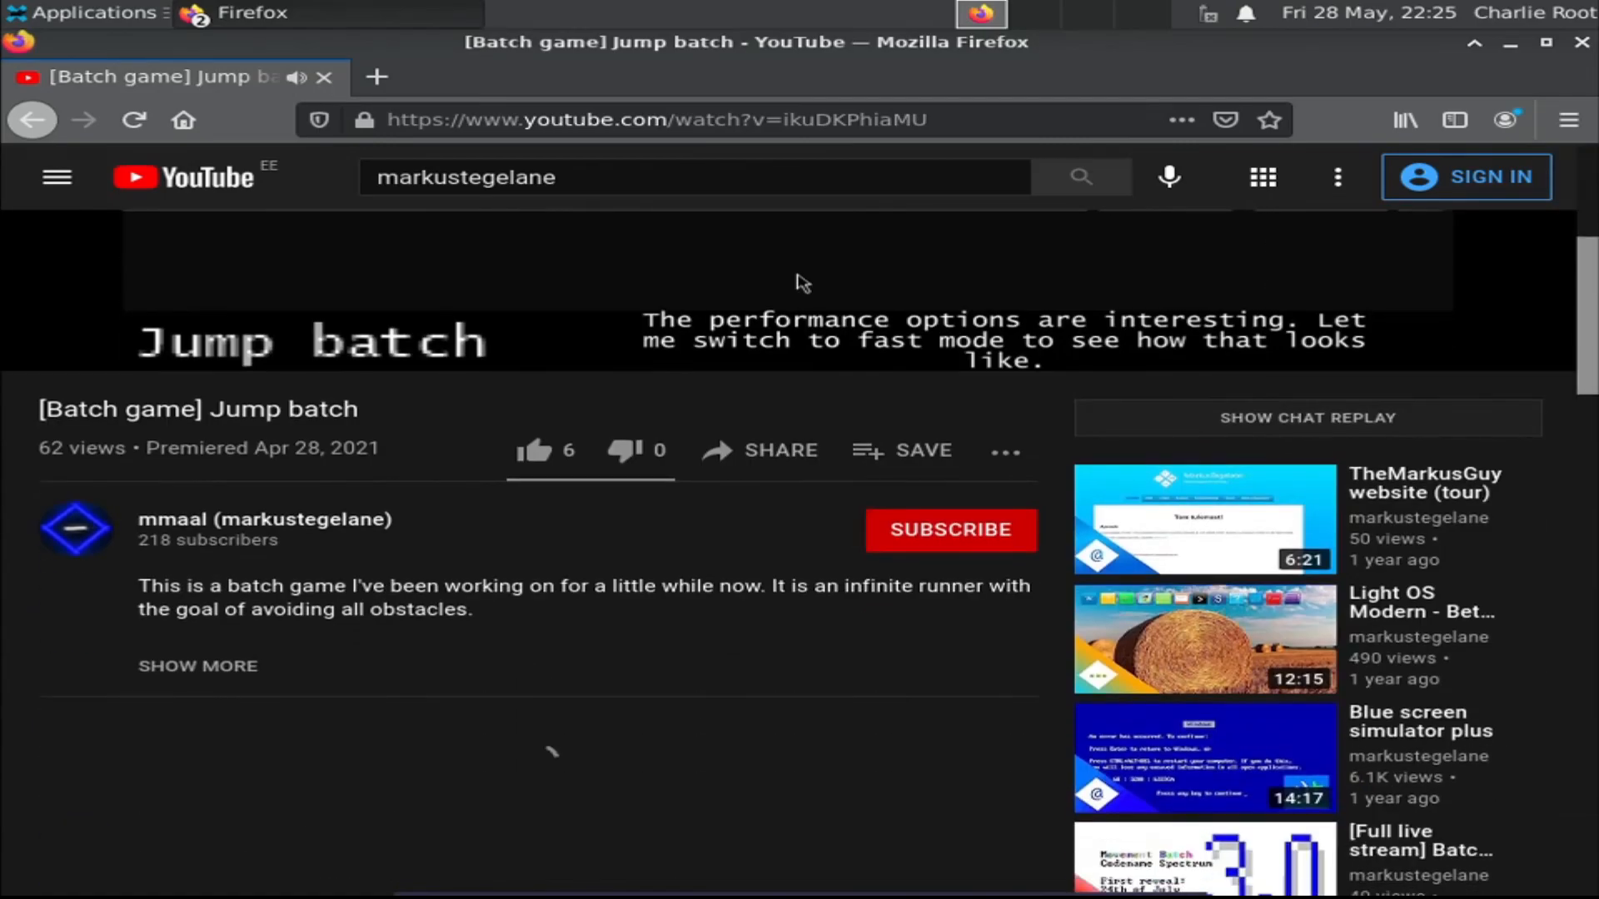
scroll(386, 825, "up", 6)
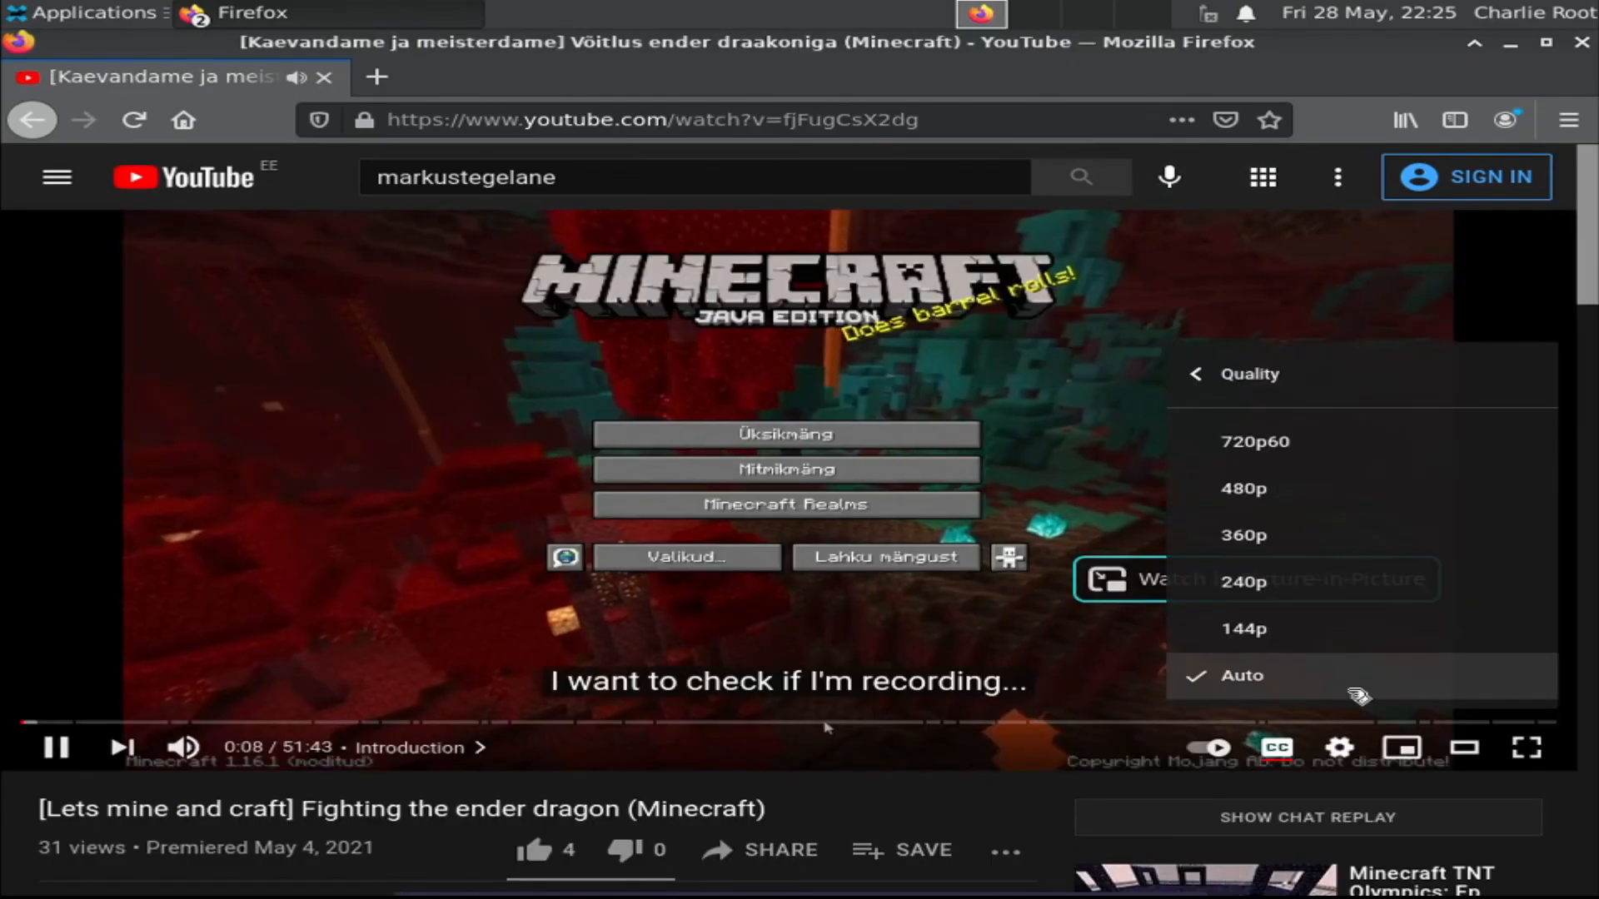
key("Escape")
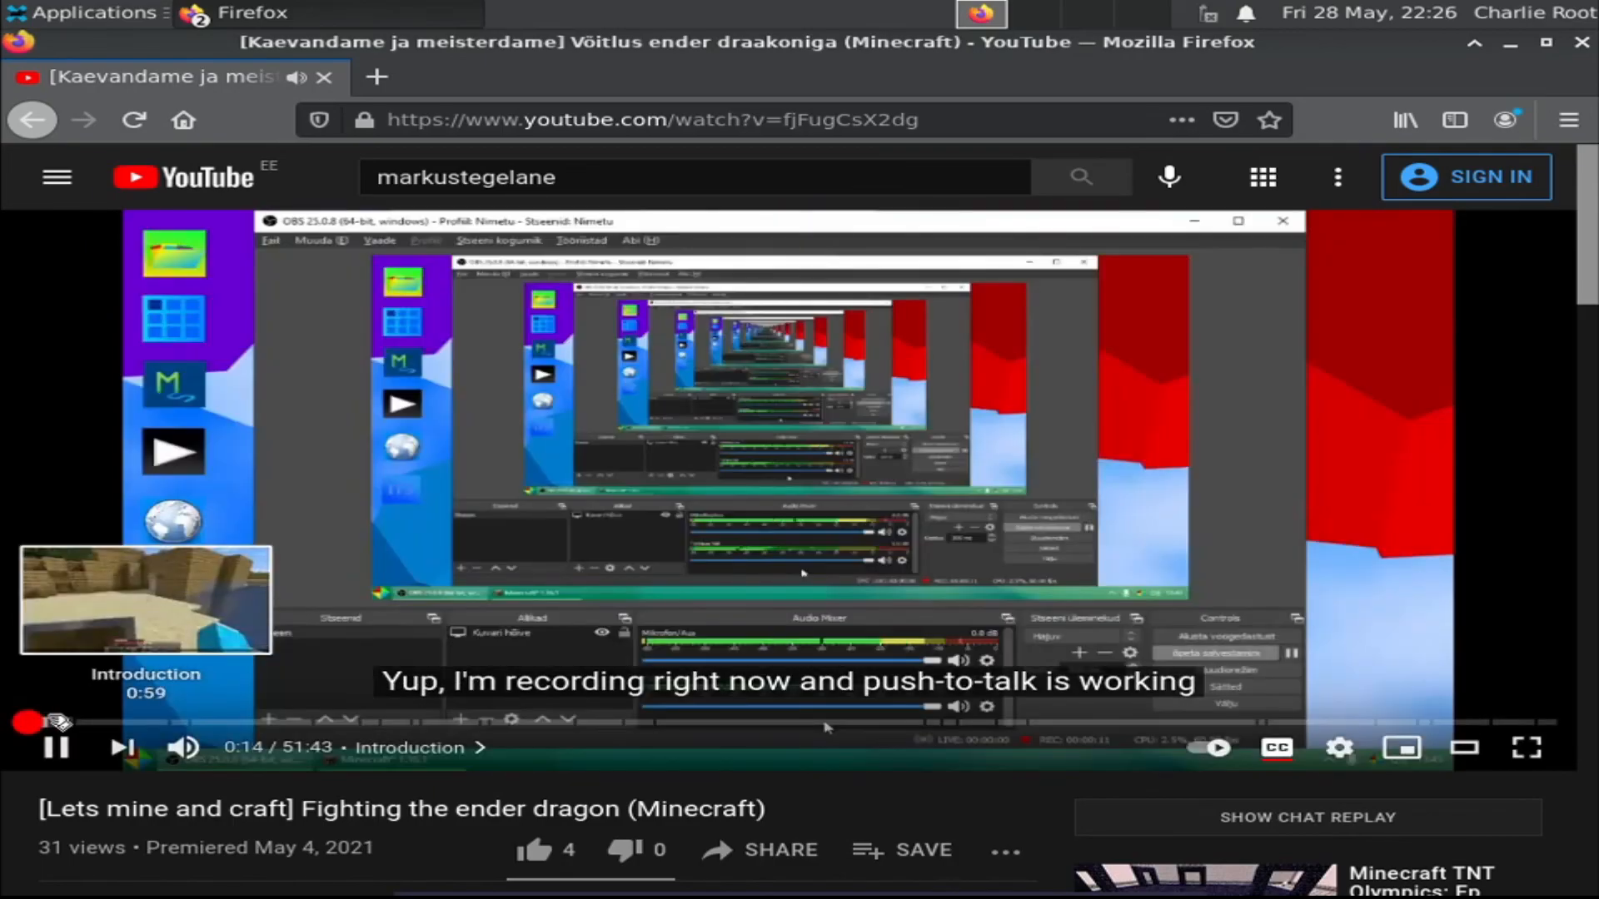
Skip the Minecraft video to 1:14, pause it, and return to the channel results.
left_click(50, 723)
left_click(893, 335)
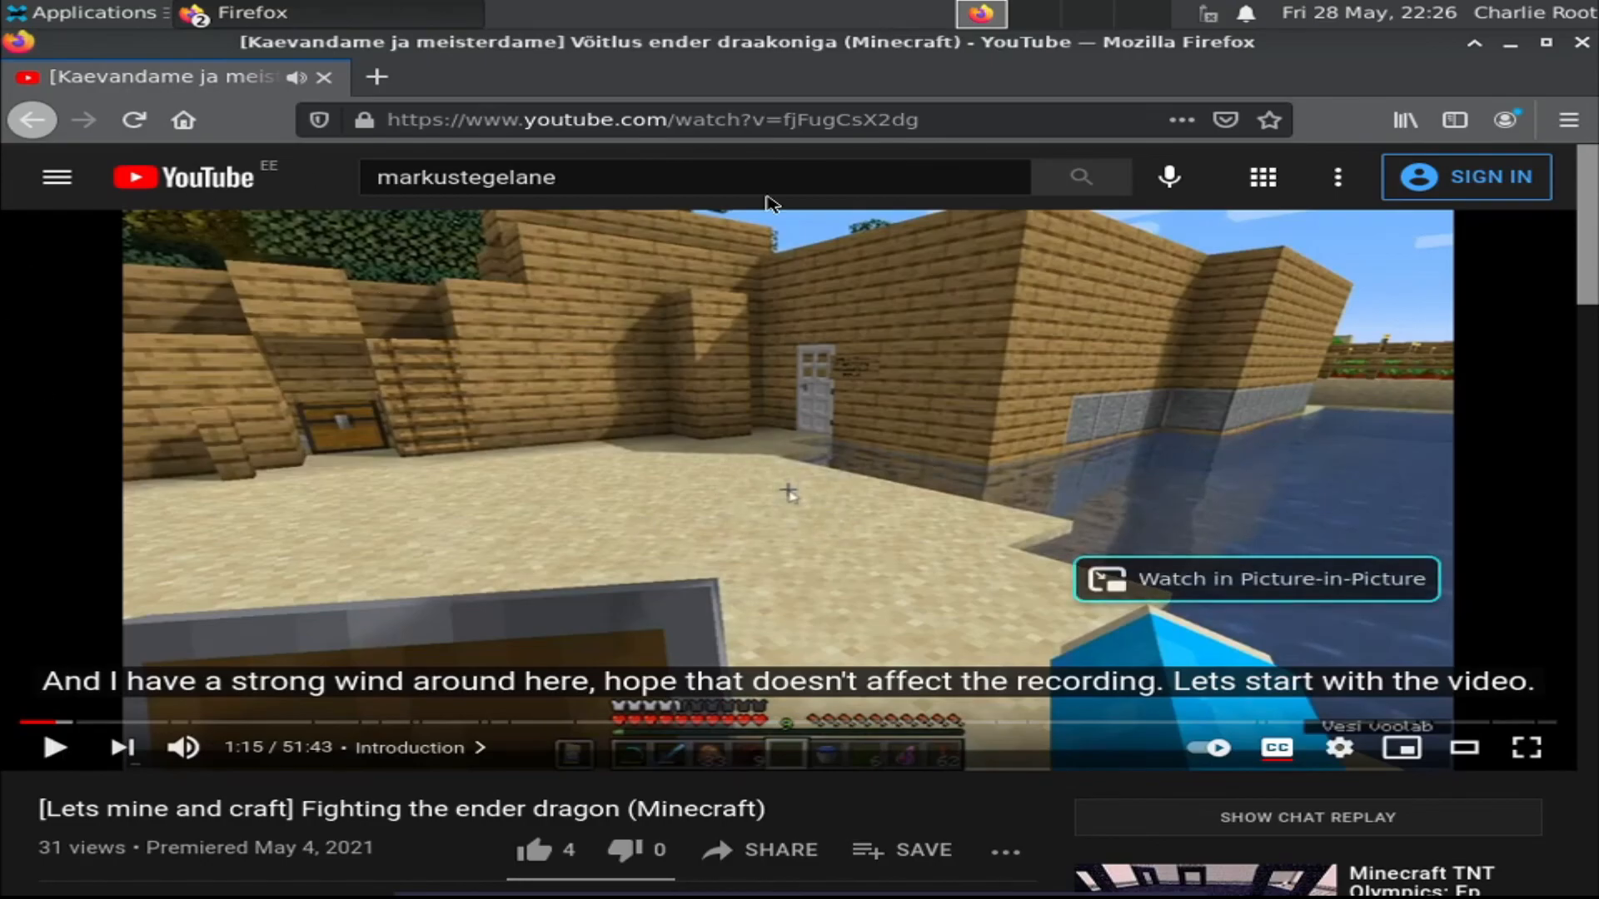
scroll(464, 800, "down", 15)
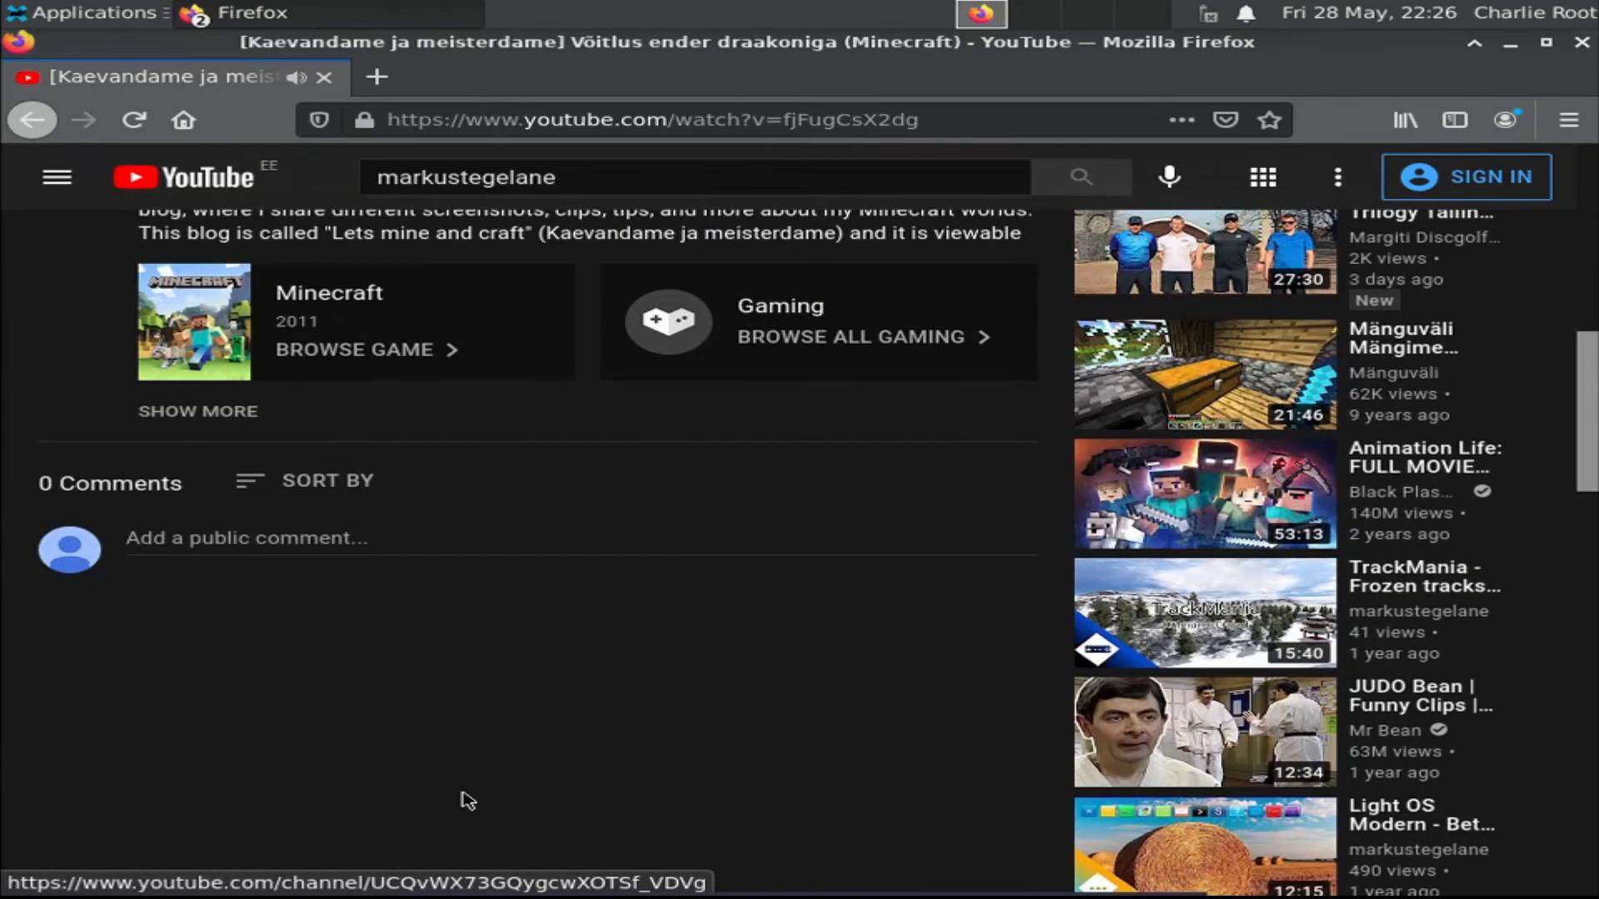
key("alt+Left")
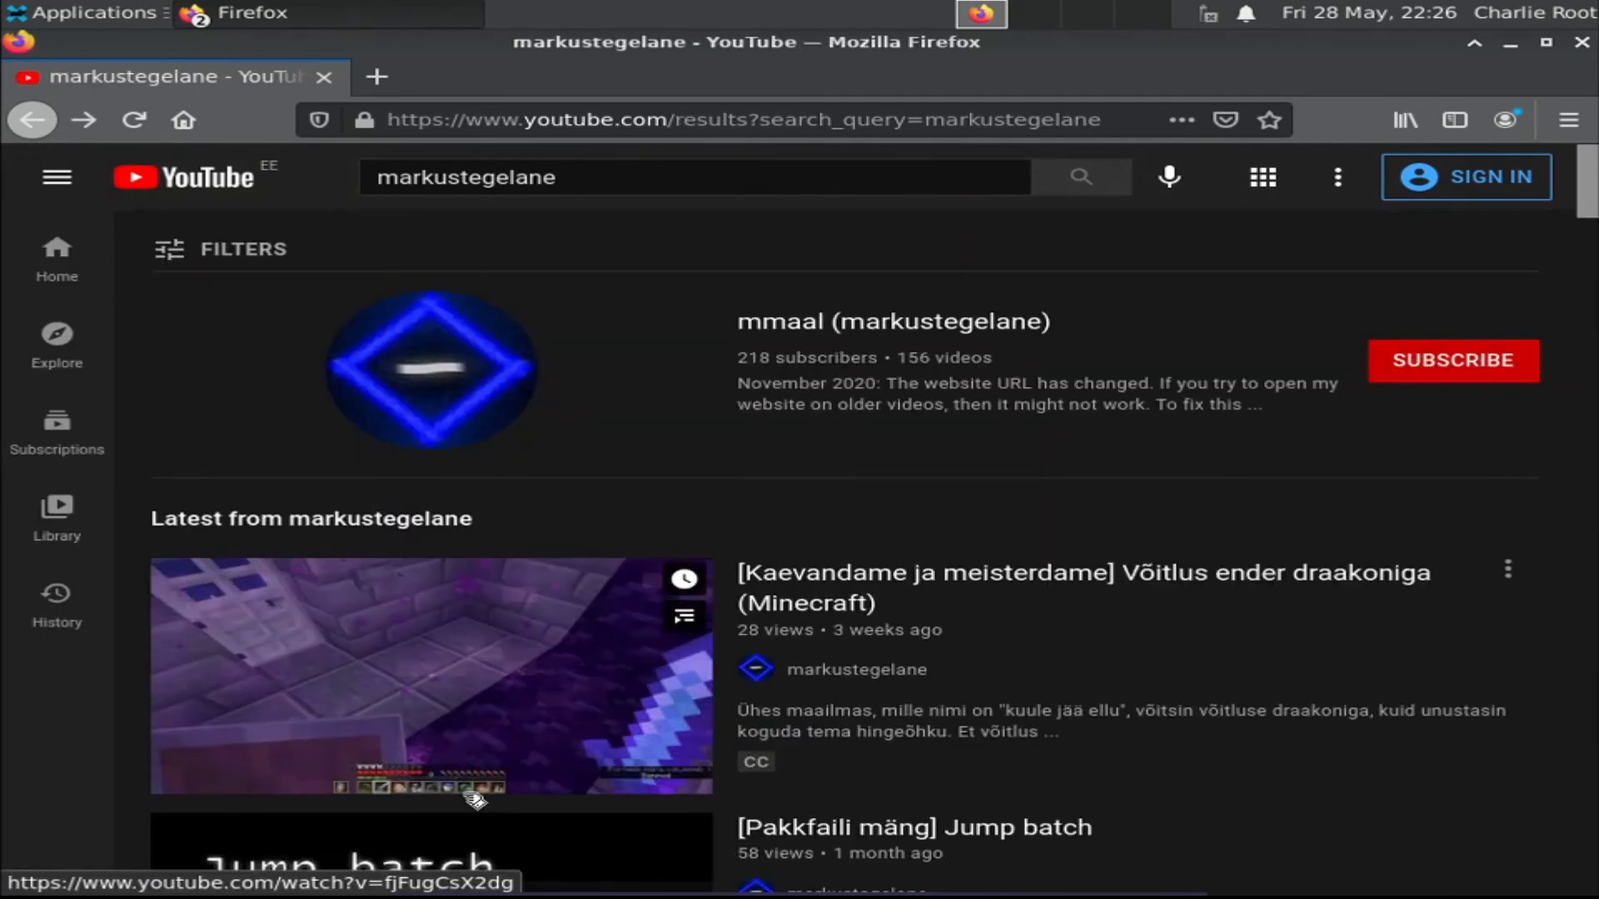
scroll(464, 799, "down", 5)
scroll(464, 799, "down", 7)
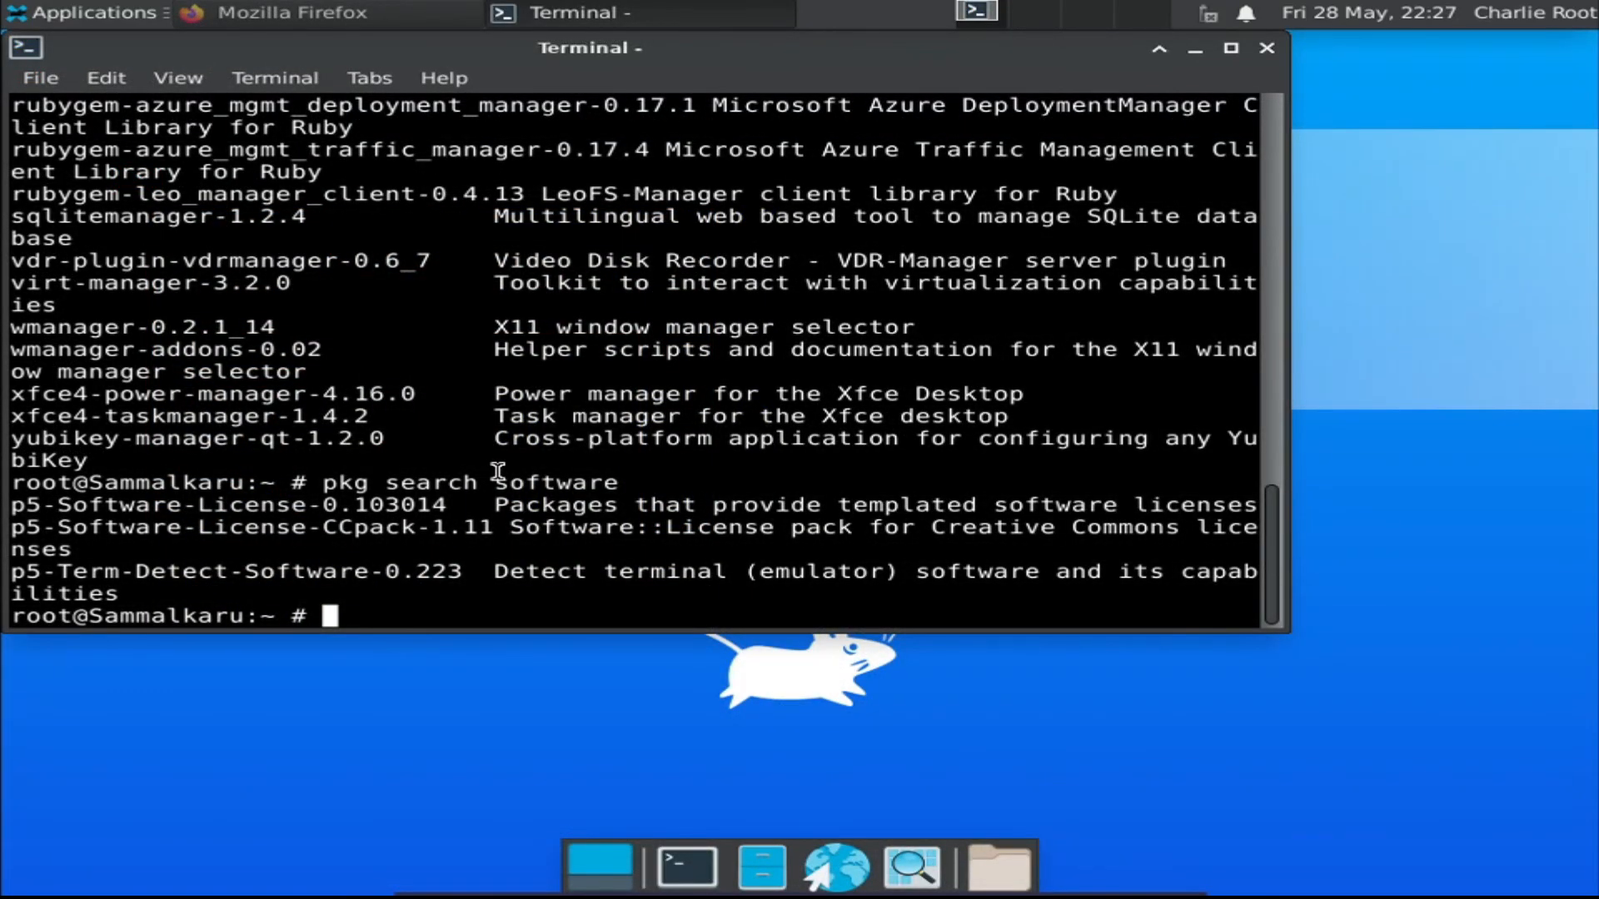
Run pkg search neofetch by editing the previous search command.
key("Up")
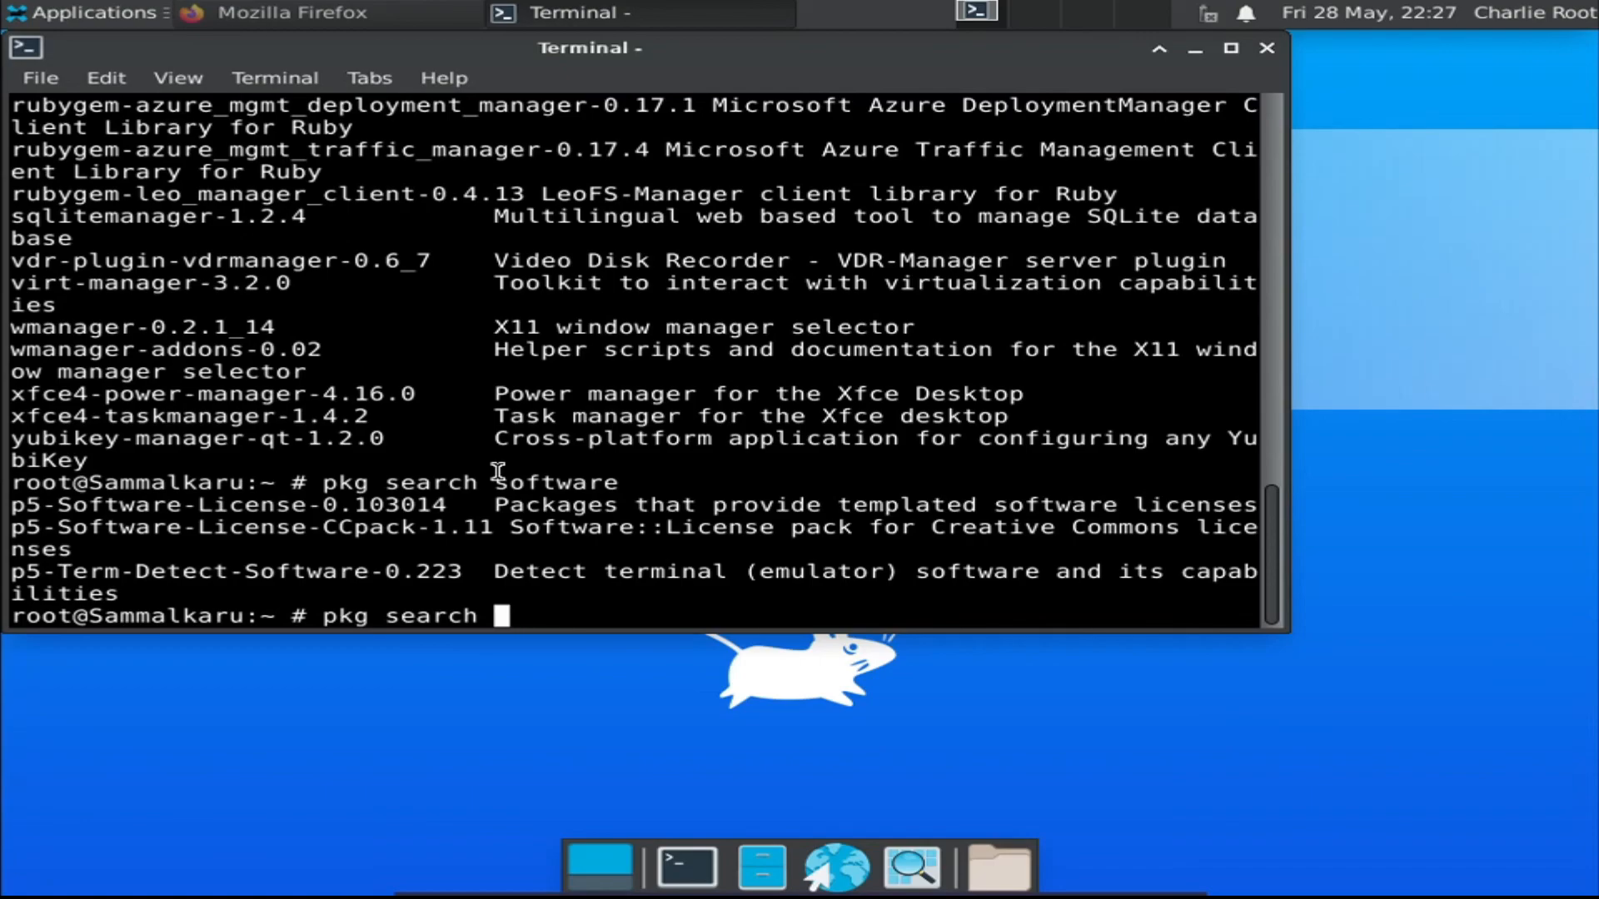
type("fetch")
key("Return")
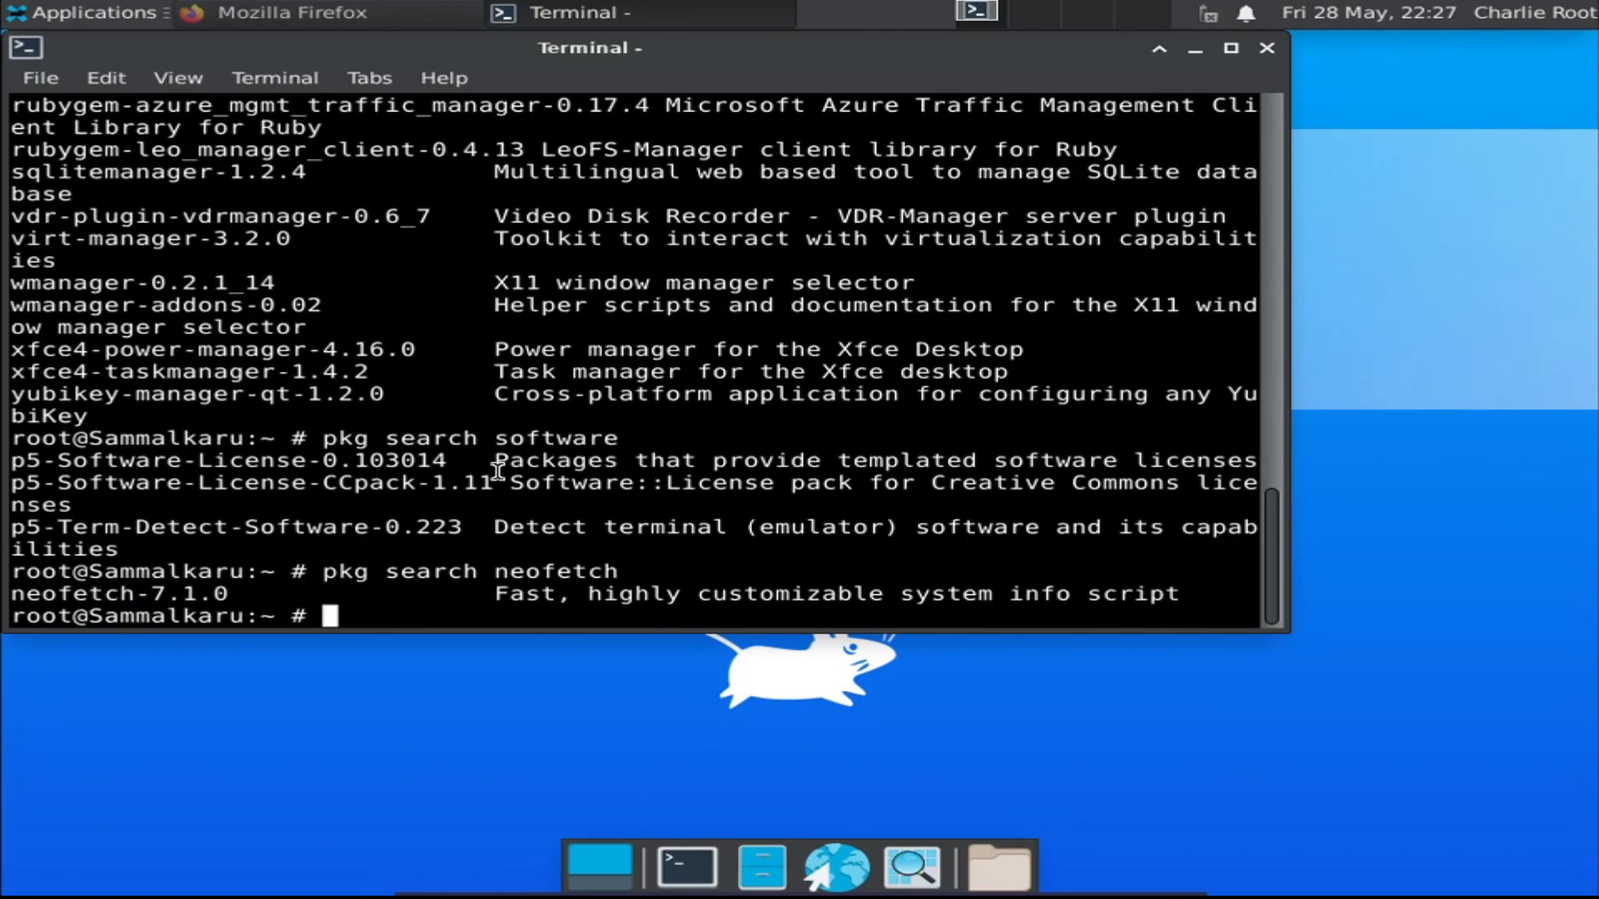
Install neofetch with bash, confirming with y, then run neofetch.
type("pkg in")
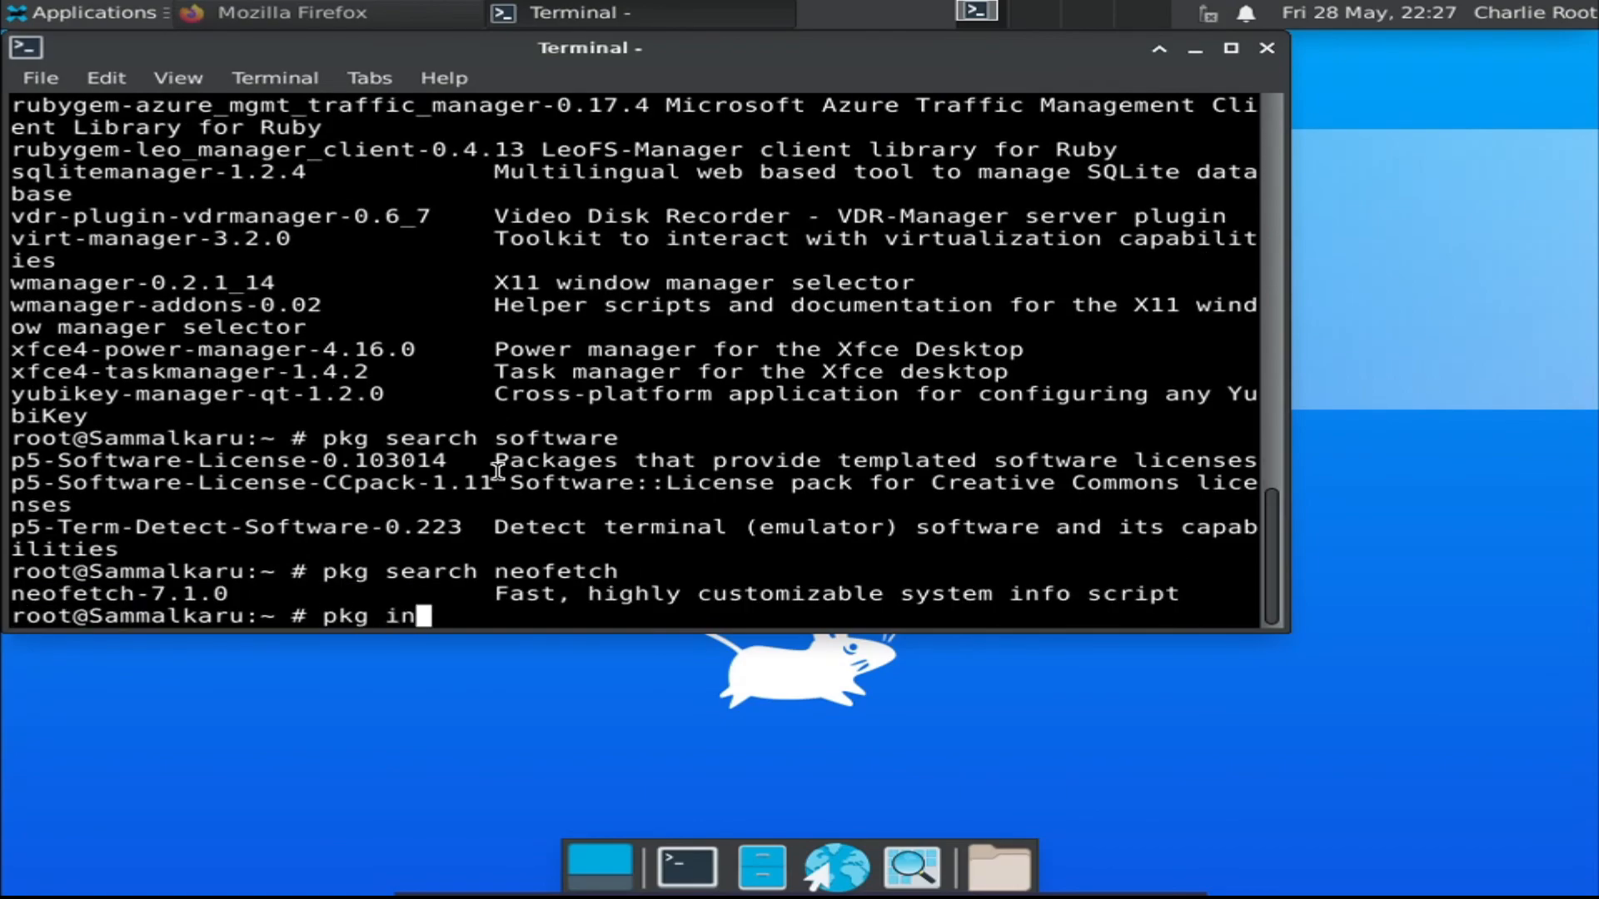
type("stall neofet")
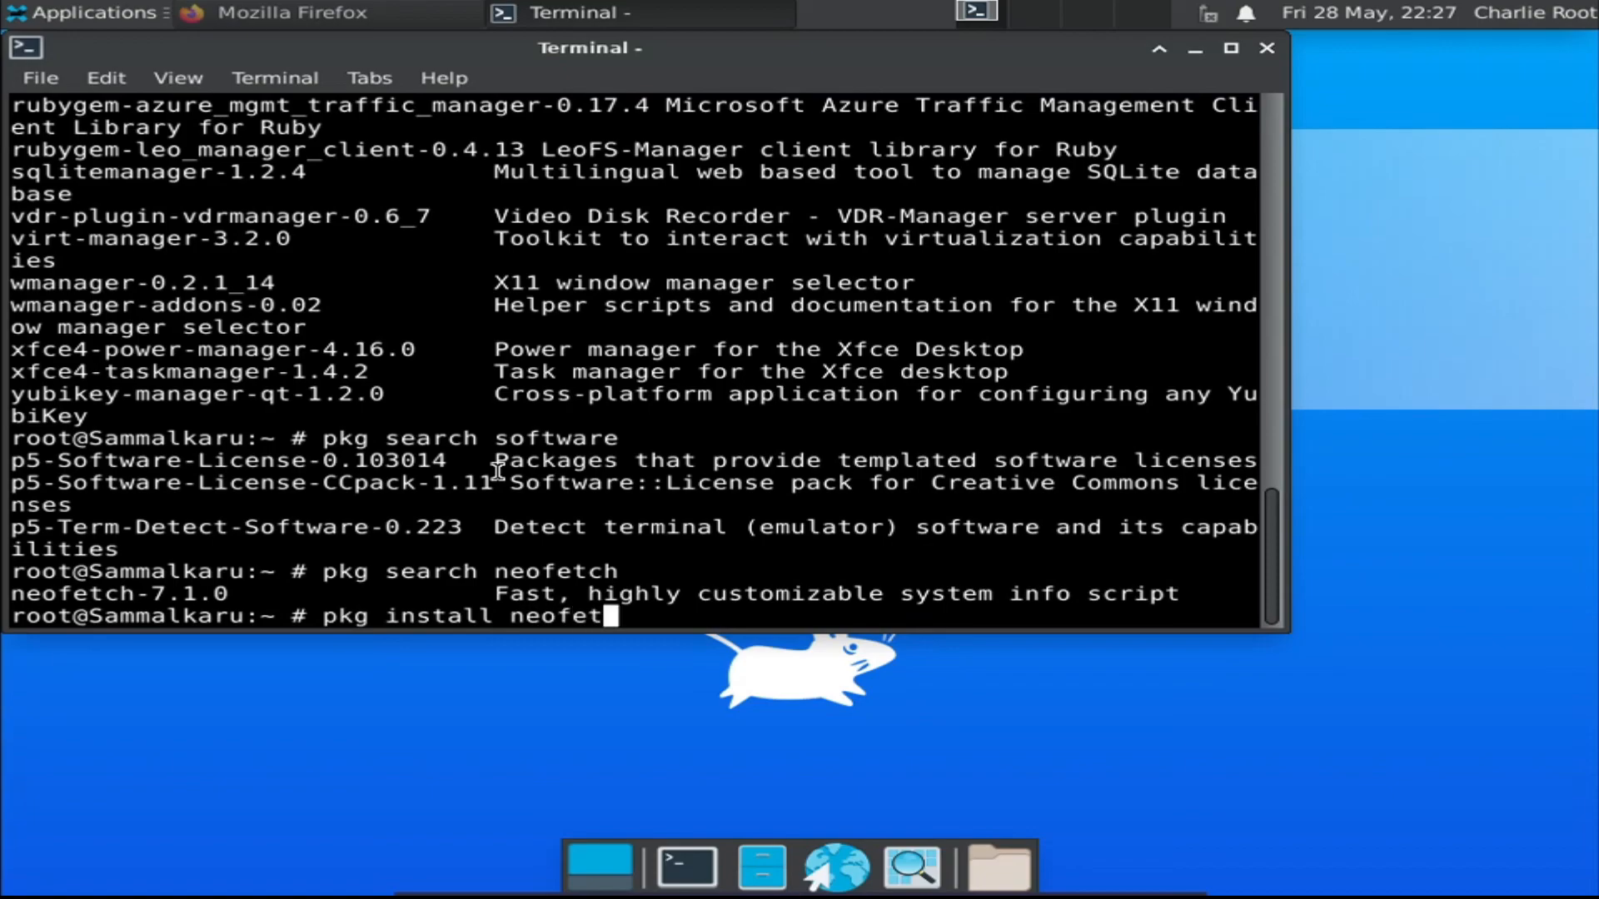
type("ch")
key("Return")
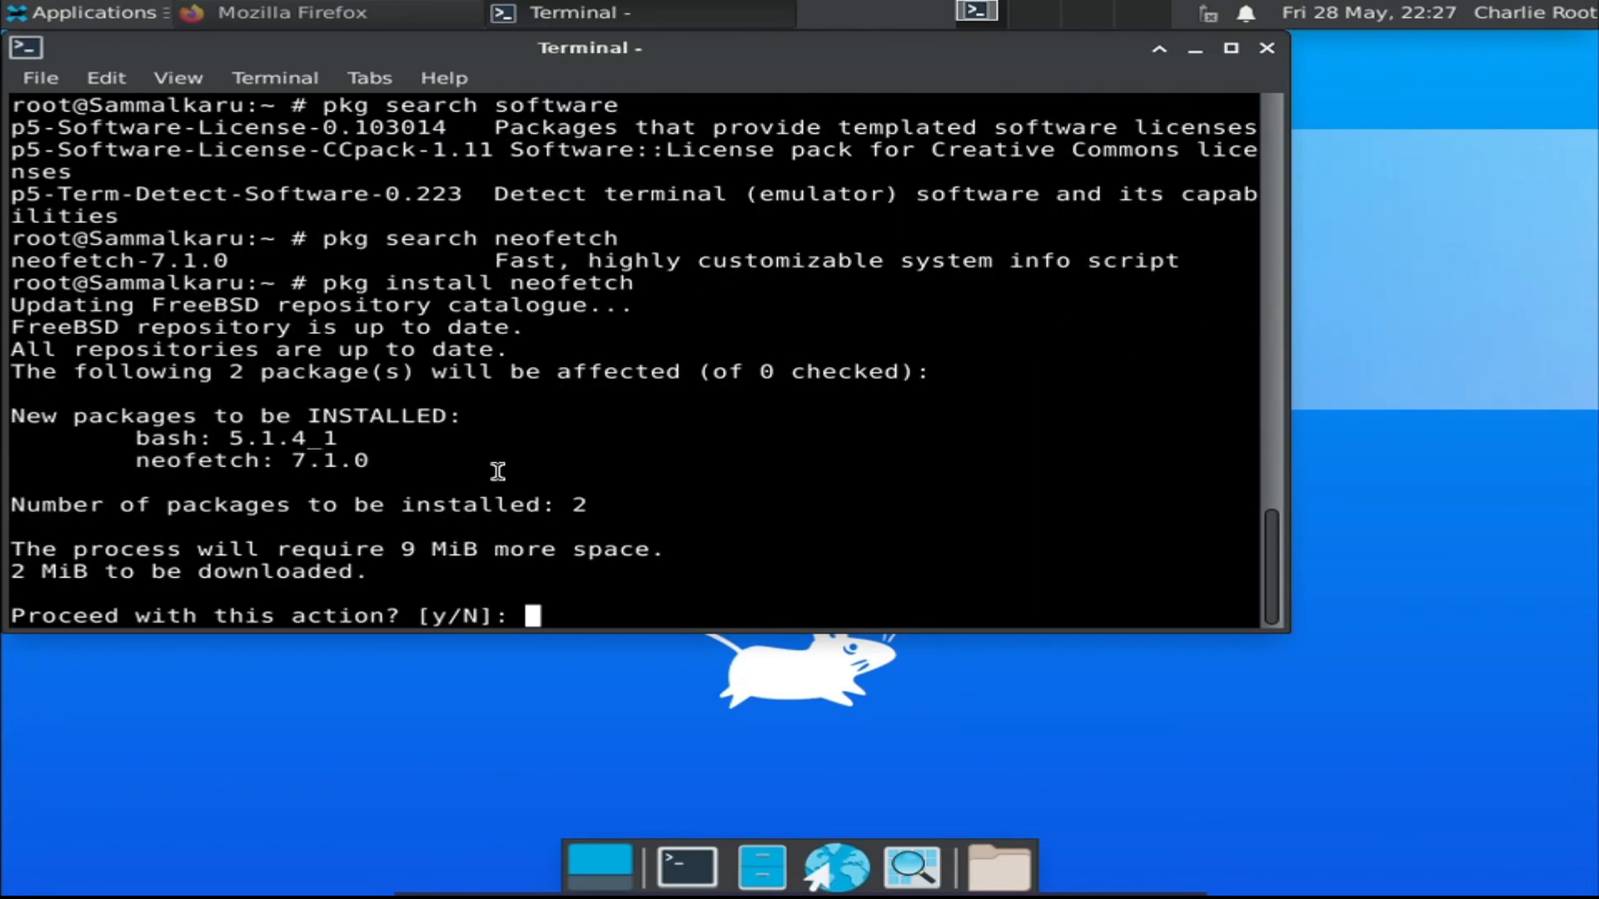
type("y")
key("Return")
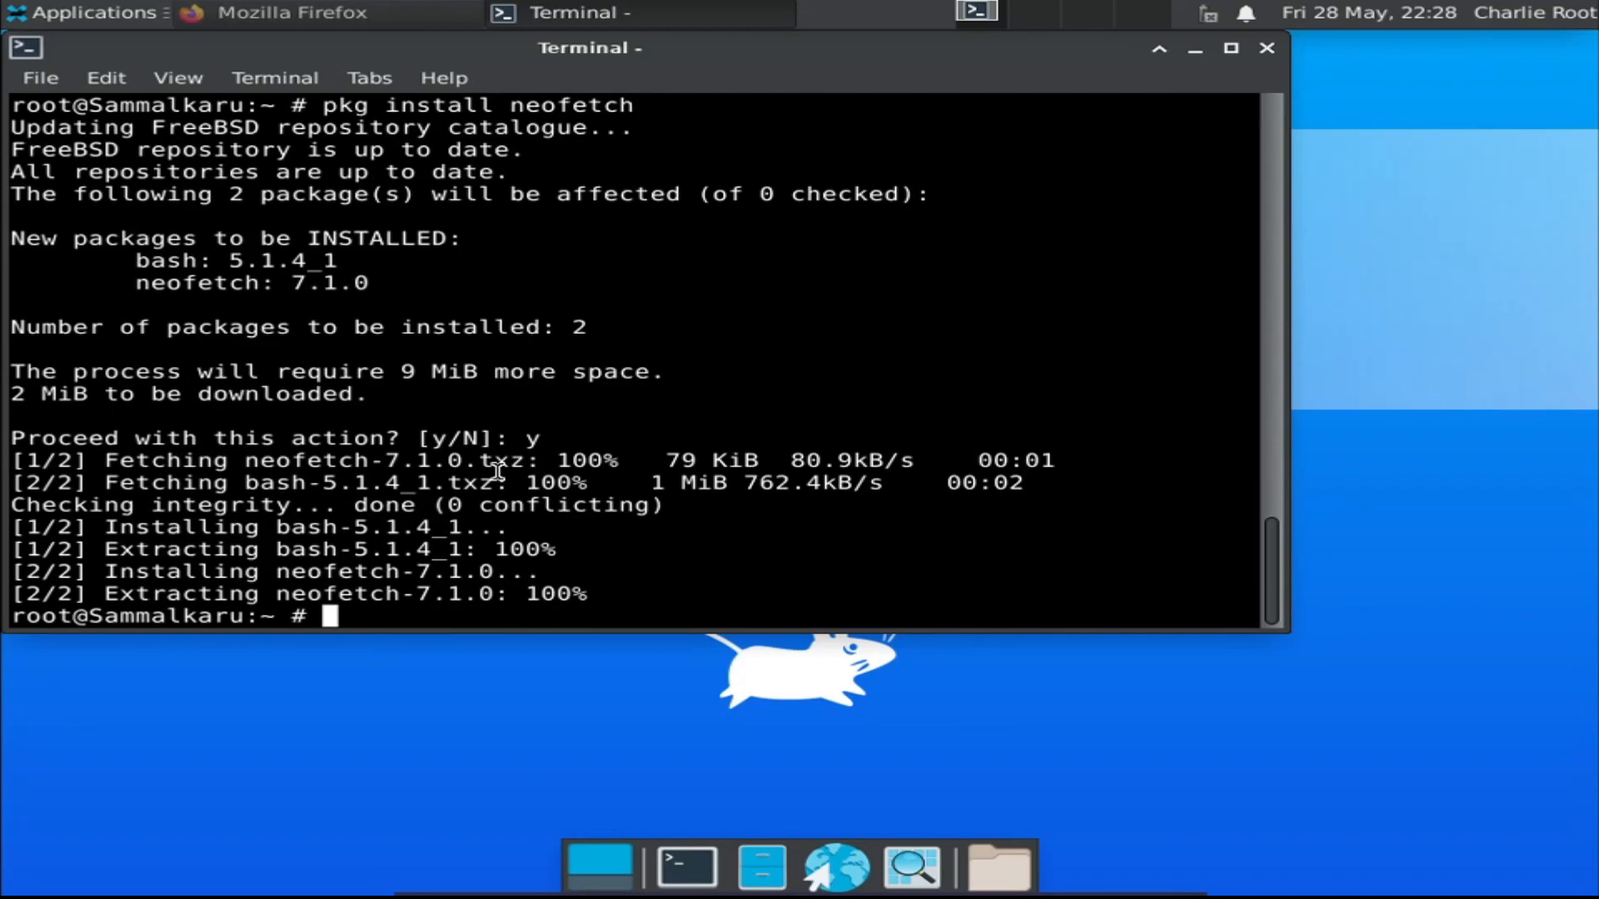
type("neofetch")
key("Return")
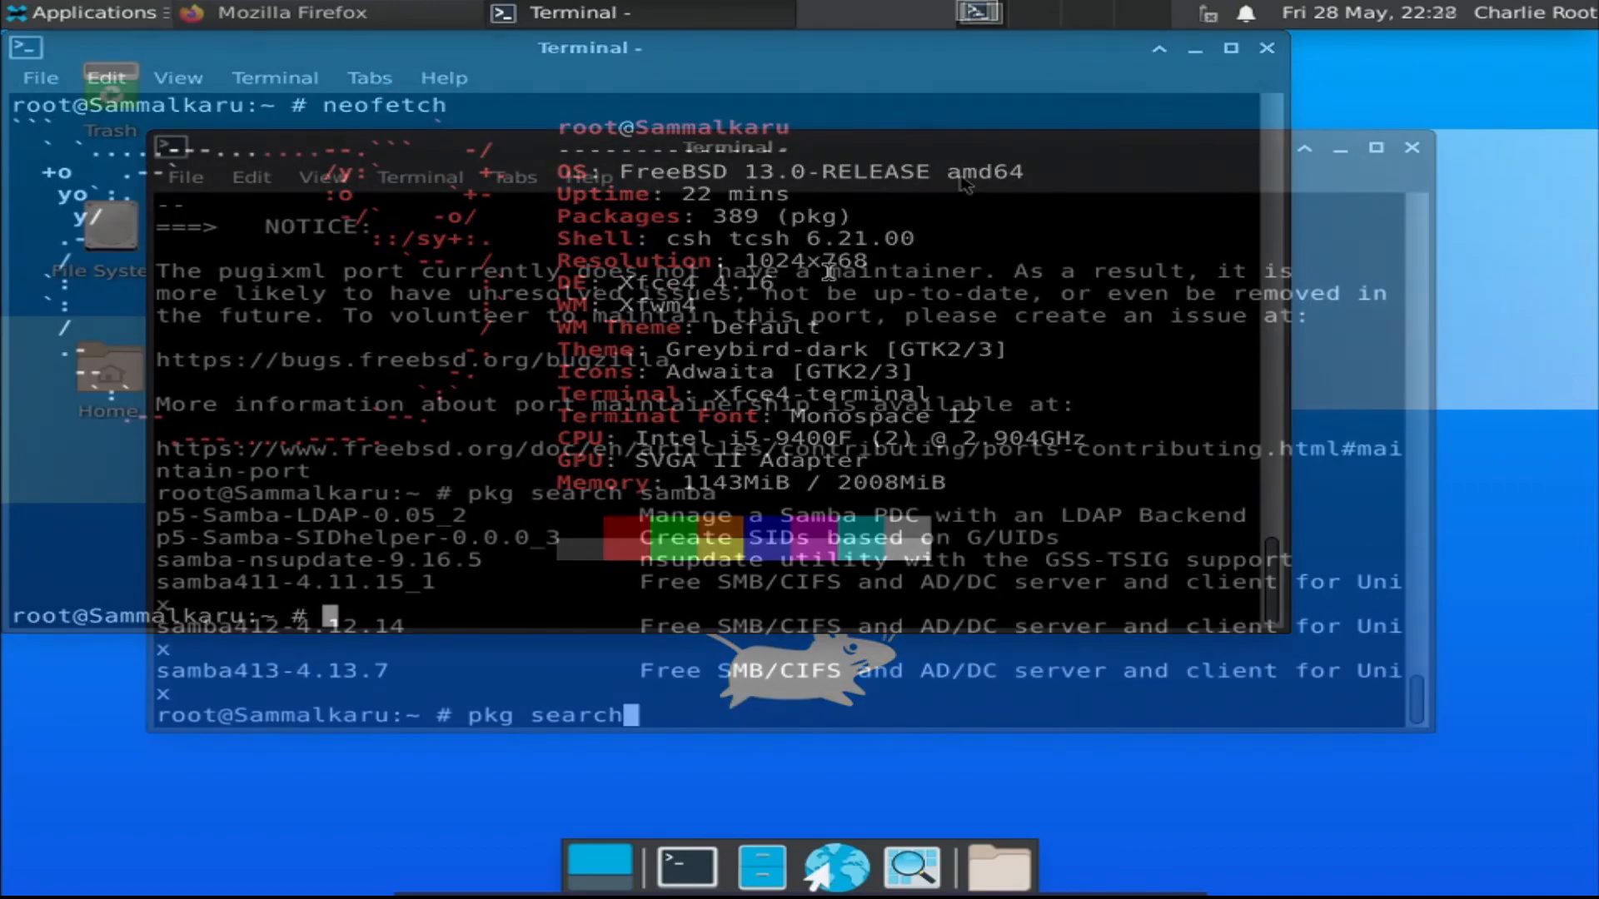
Erase part of the prompt's command and shift the Terminal window slightly lower-right.
key("BackSpace")
key("BackSpace")
key("BackSpace")
key("BackSpace")
key("BackSpace")
key("BackSpace")
key("BackSpace")
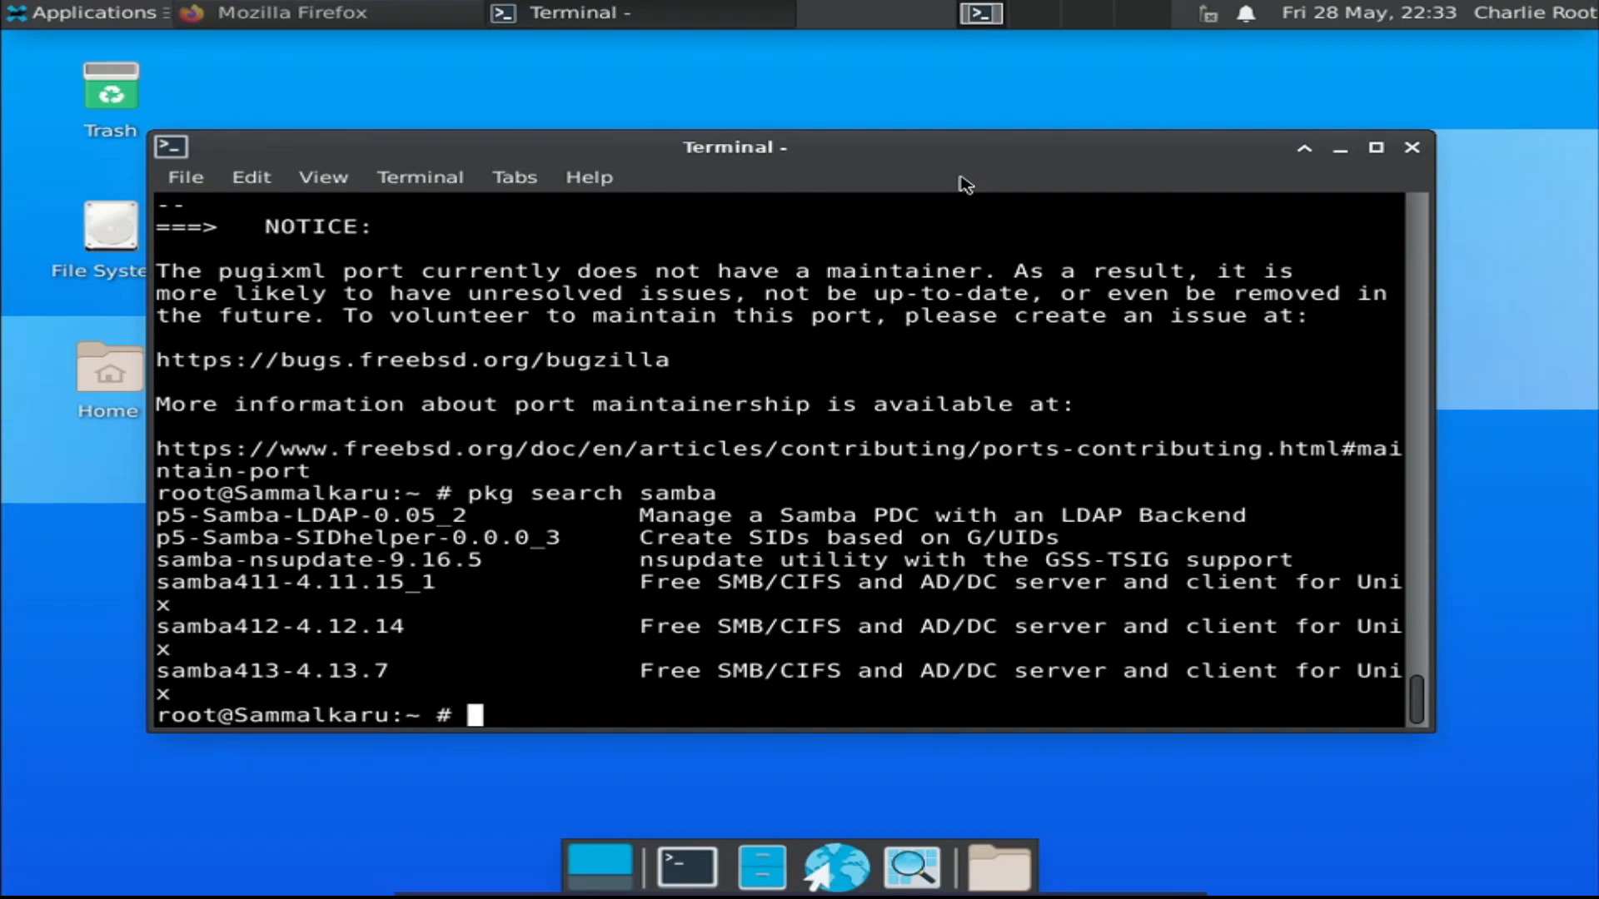
left_click_drag(949, 150, 841, 189)
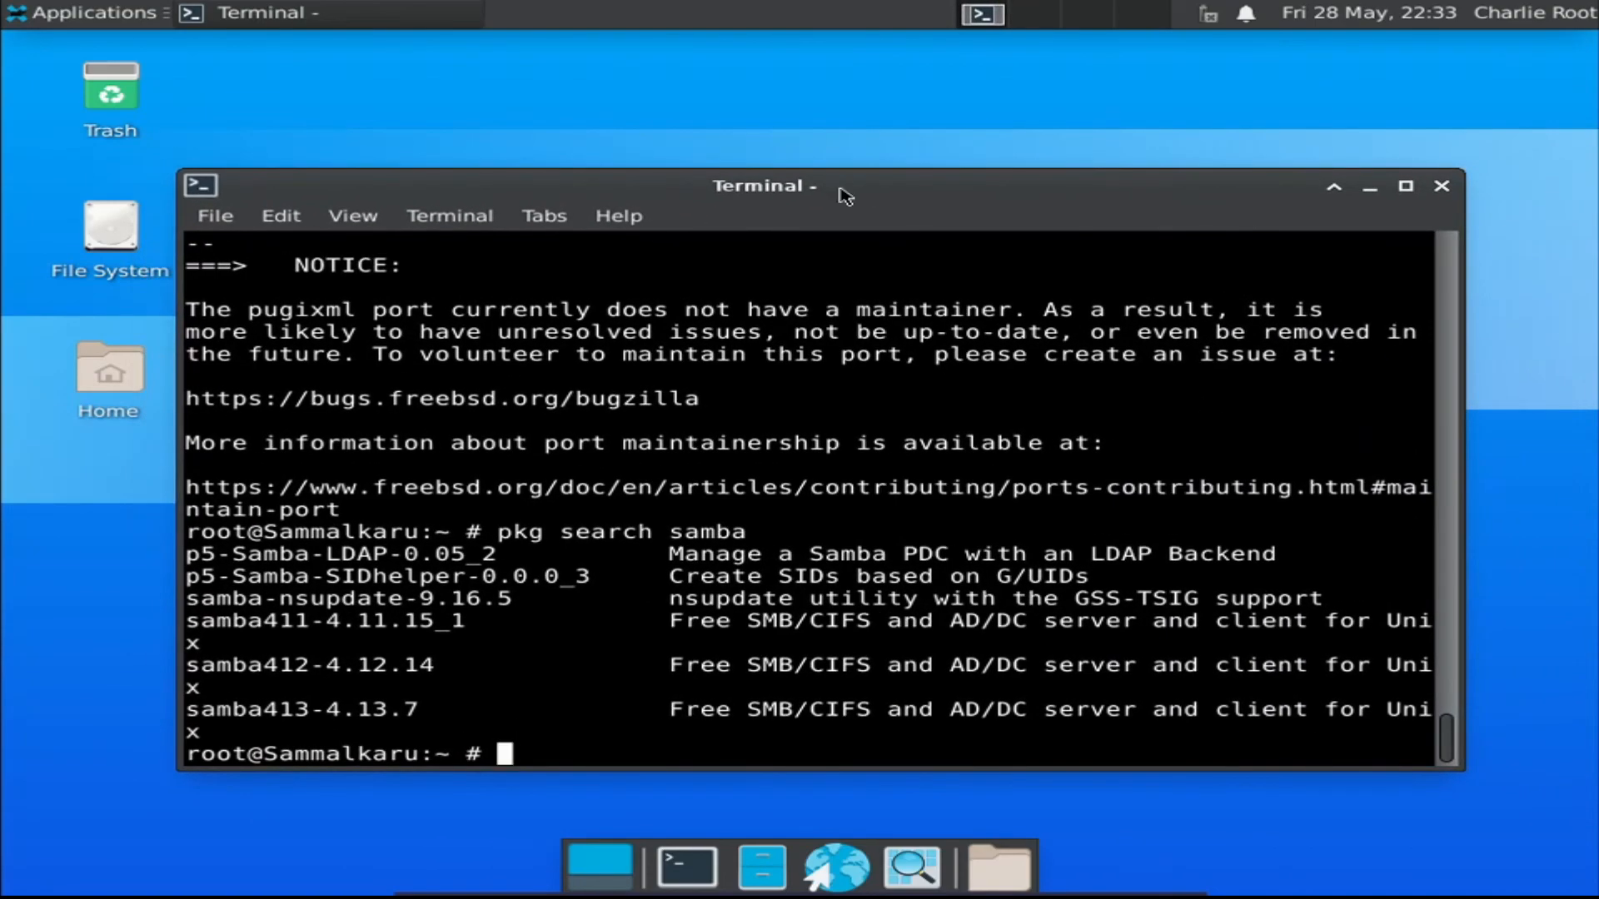